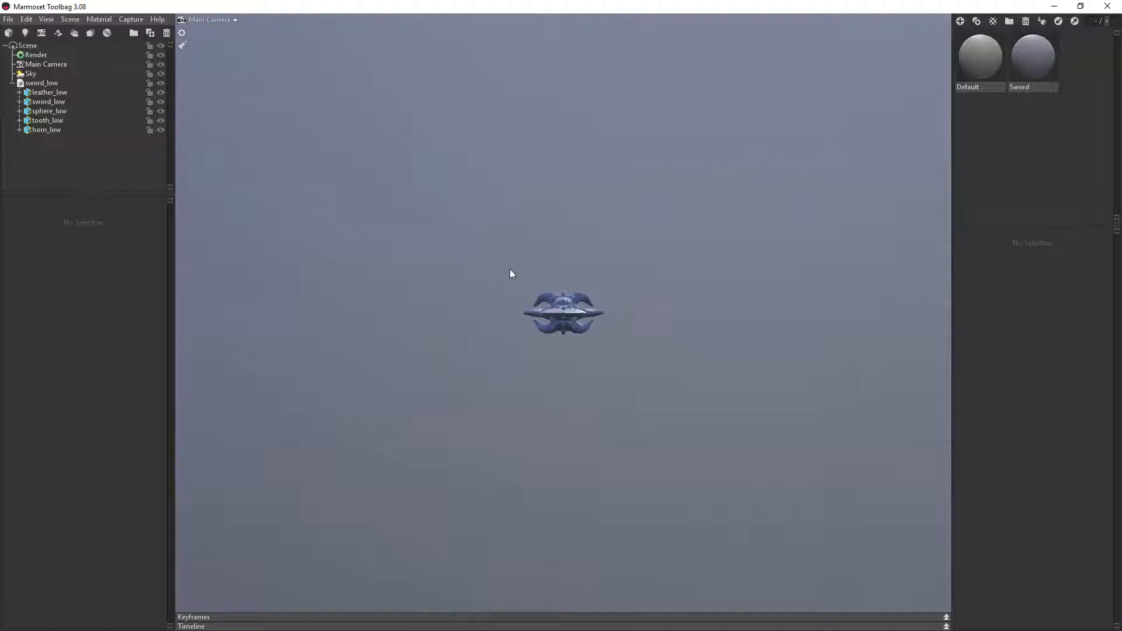
Load Sword_Normal_DirectX.png as the Sword material's normal map and enable Flip Y for it.
{"action": "left_click_drag", "start_coordinate": [511, 270], "coordinate": [614, 353]}
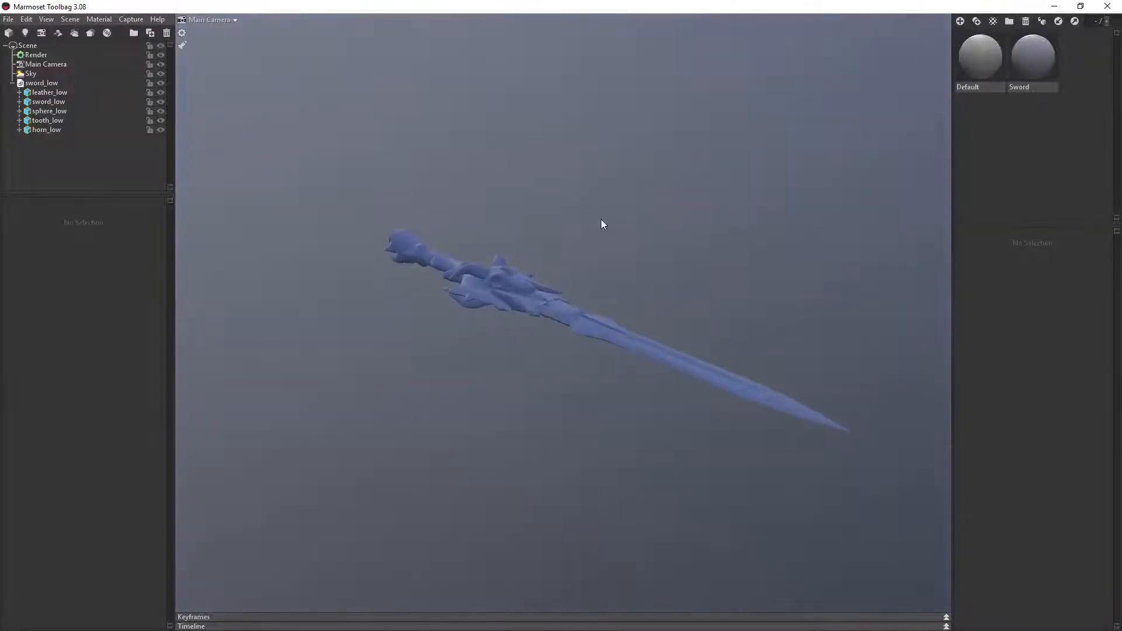
{"action": "right_click_drag", "start_coordinate": [602, 224], "coordinate": [677, 355]}
{"action": "left_click", "coordinate": [1038, 74]}
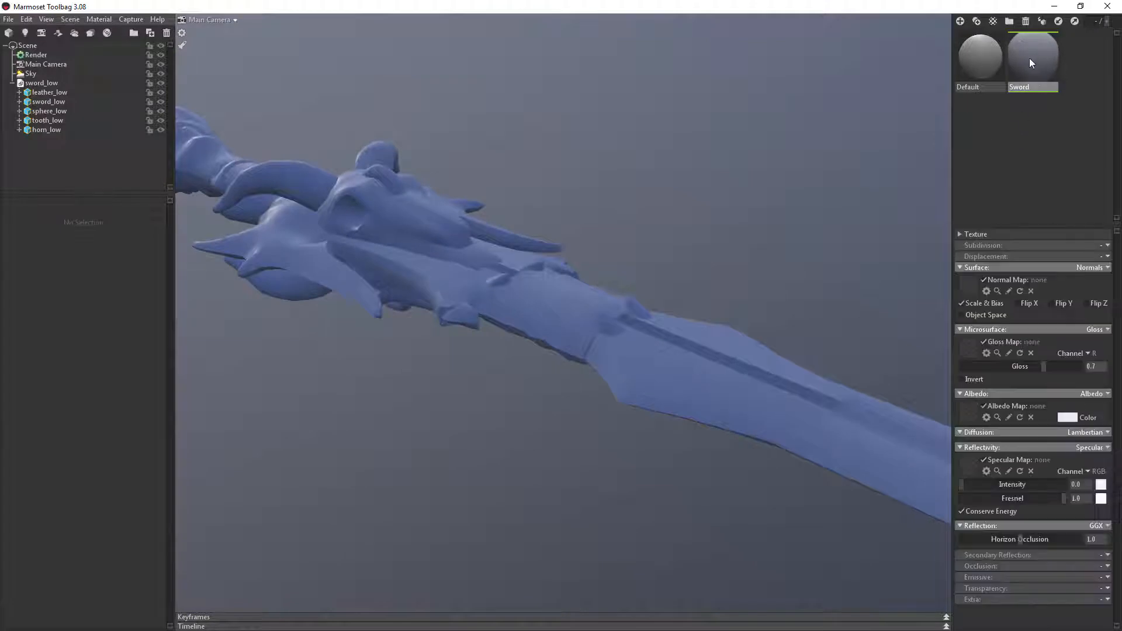
{"action": "left_click", "coordinate": [964, 285]}
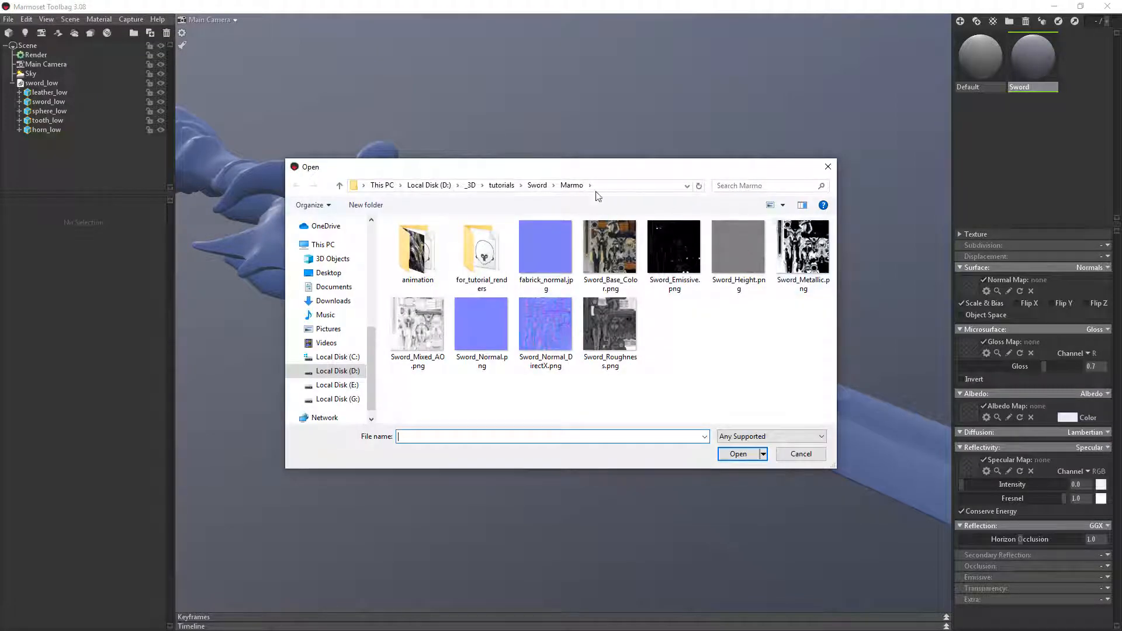
{"action": "double_click", "coordinate": [547, 346]}
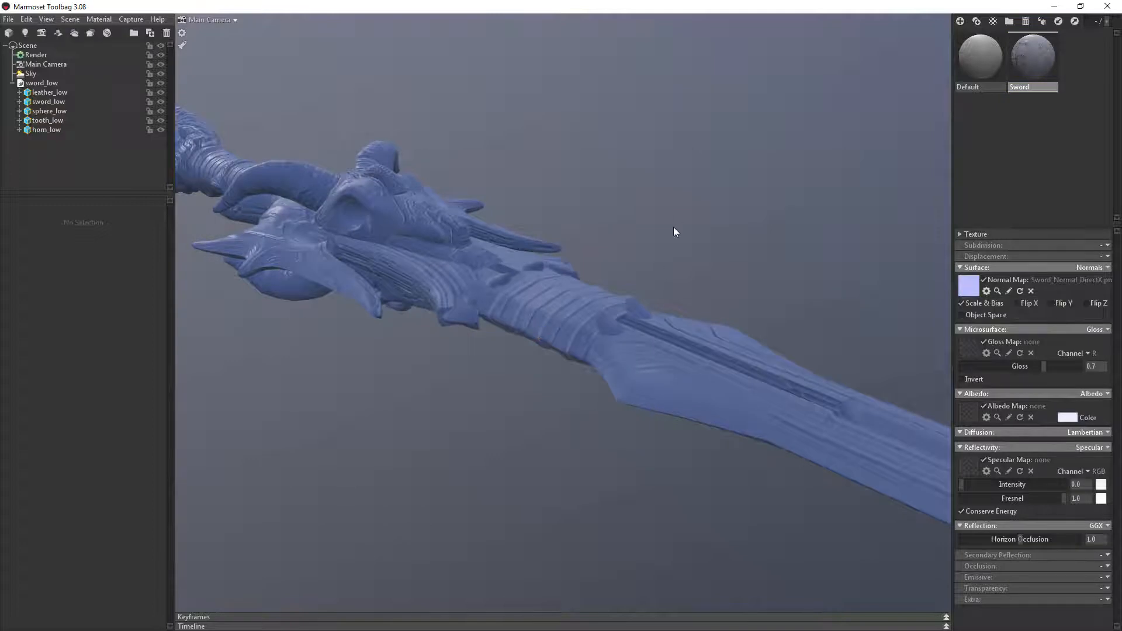
{"action": "left_click_drag", "start_coordinate": [673, 228], "coordinate": [680, 260]}
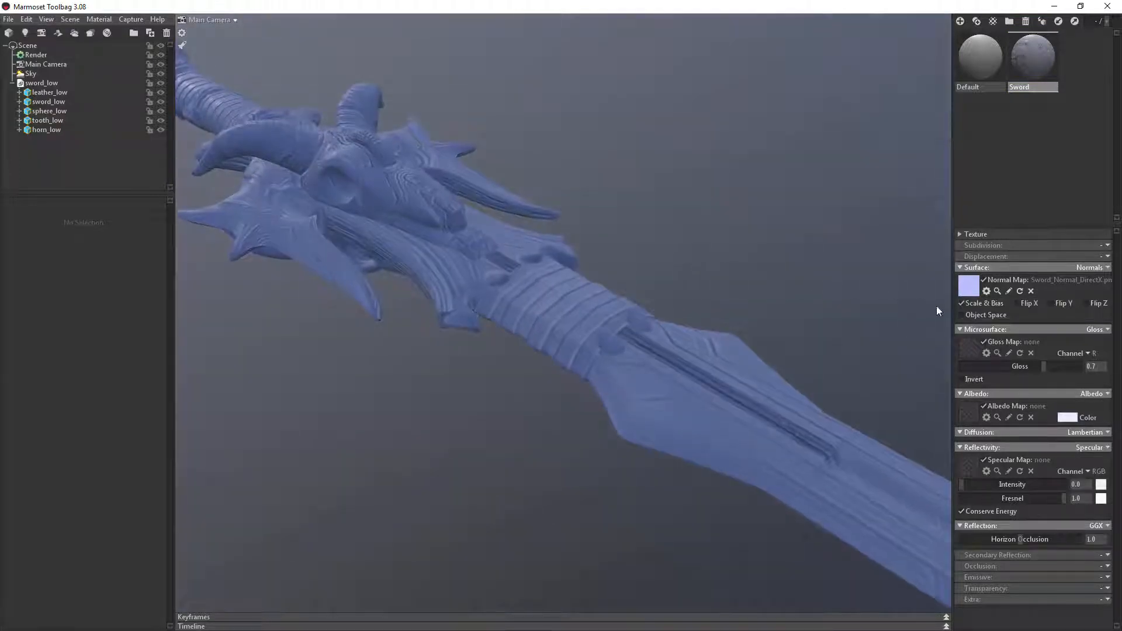
{"action": "left_click", "coordinate": [1056, 308]}
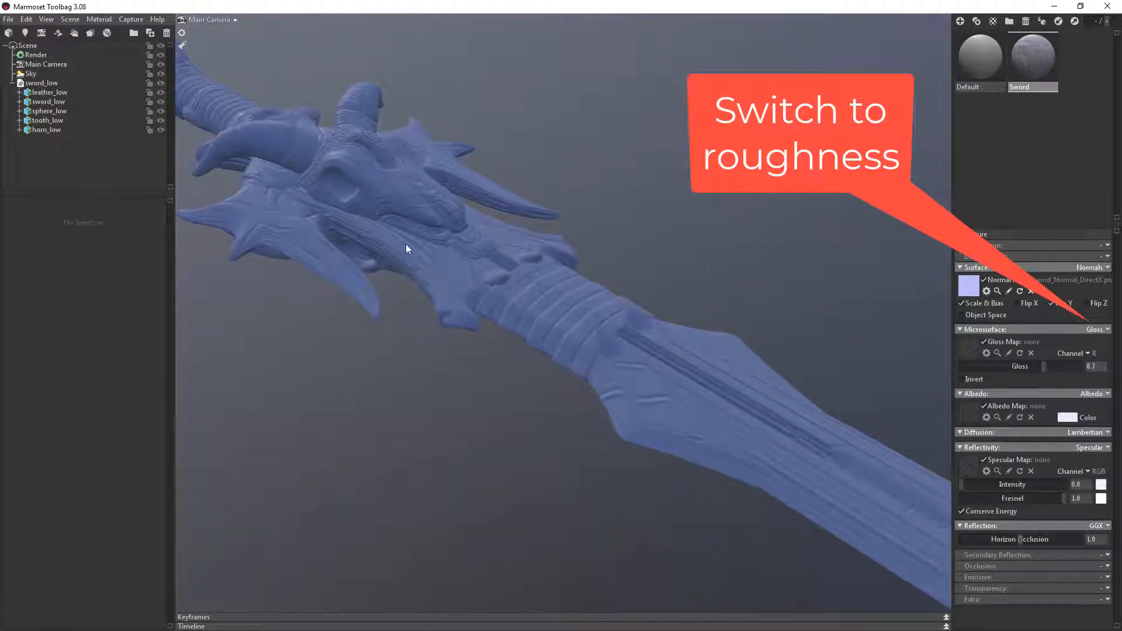
Switch the Sword material's microsurface from Gloss to Roughness and load Sword_Roughness.png as its map.
{"action": "mouse_move", "coordinate": [405, 243]}
{"action": "left_mouse_down"}
{"action": "mouse_move", "coordinate": [485, 256]}
{"action": "mouse_move", "coordinate": [715, 341]}
{"action": "mouse_move", "coordinate": [652, 318]}
{"action": "left_mouse_up"}
{"action": "scroll", "coordinate": [714, 339], "scroll_direction": "up", "scroll_amount": 3}
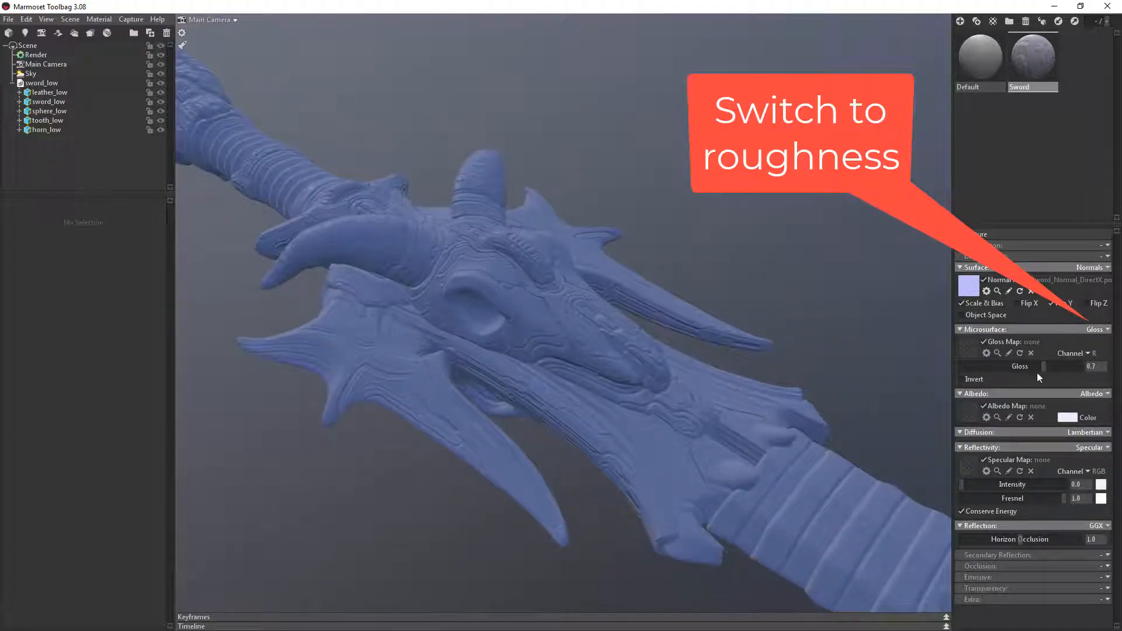
{"action": "left_click", "coordinate": [1092, 329]}
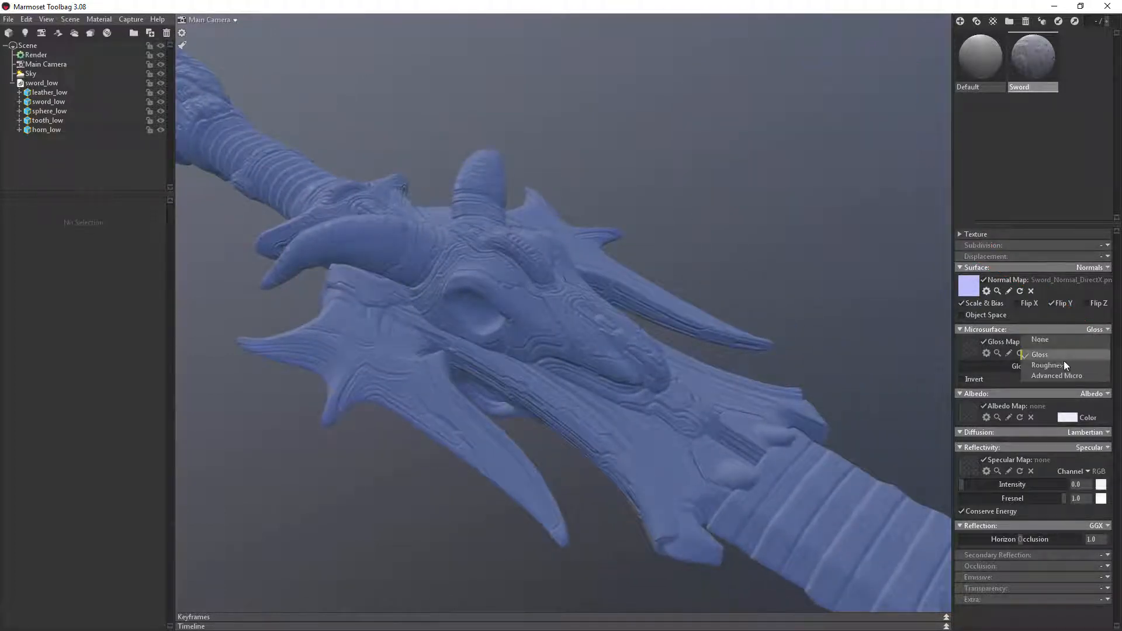
{"action": "left_click", "coordinate": [1049, 365]}
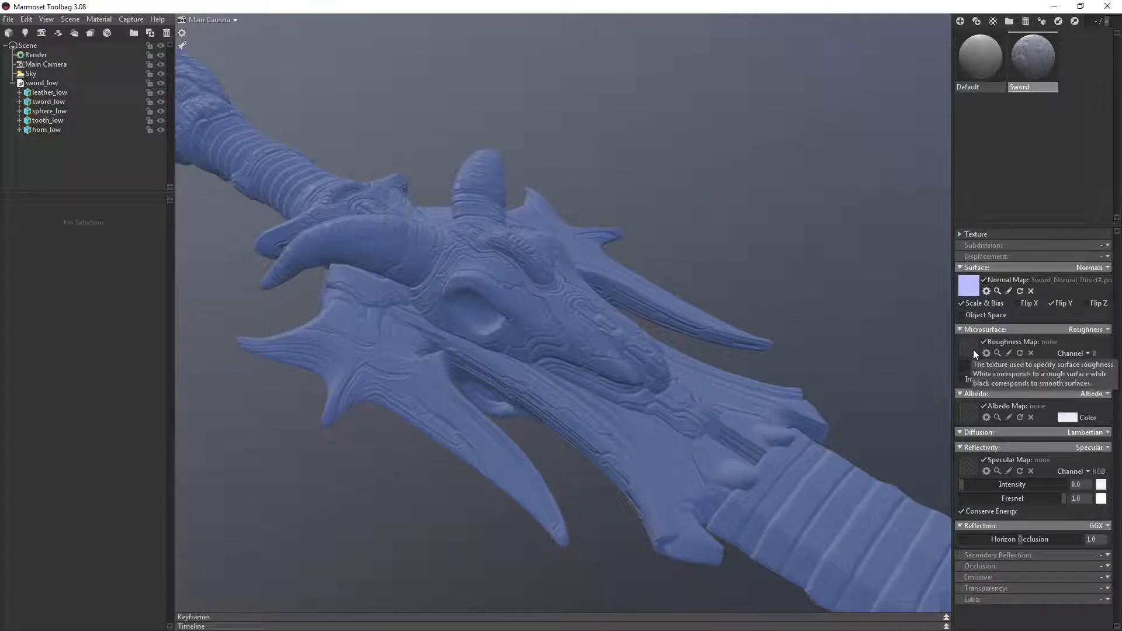
{"action": "left_click", "coordinate": [973, 350]}
{"action": "double_click", "coordinate": [609, 341]}
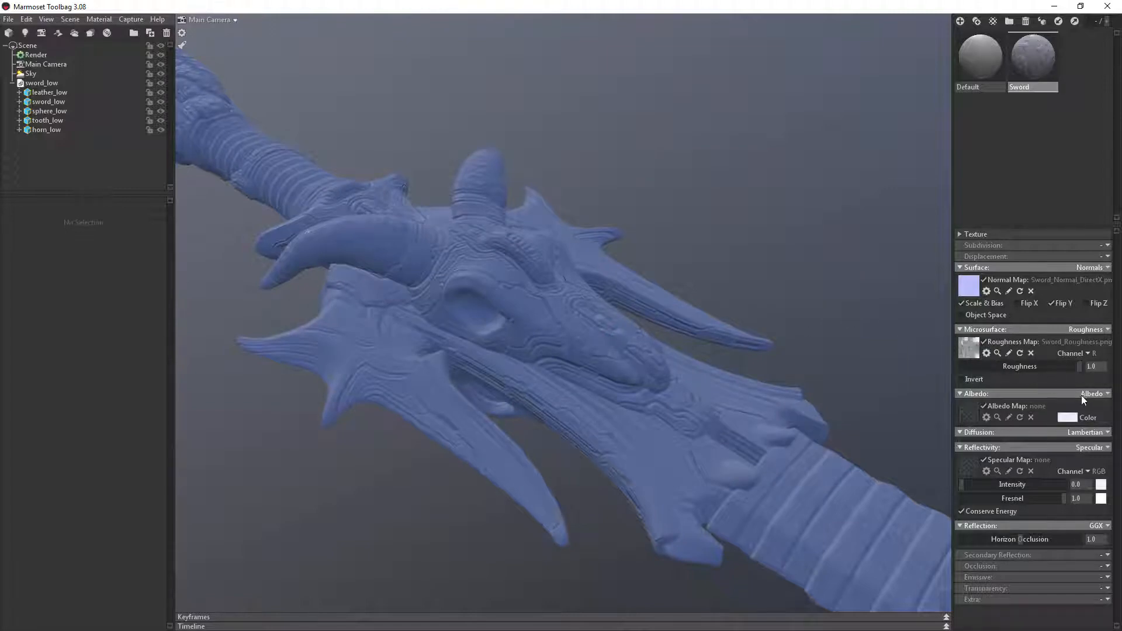
Load Sword_Base_Color.png as the Sword material's albedo map and set the albedo color to pure white (ffffff).
{"action": "left_click", "coordinate": [971, 408]}
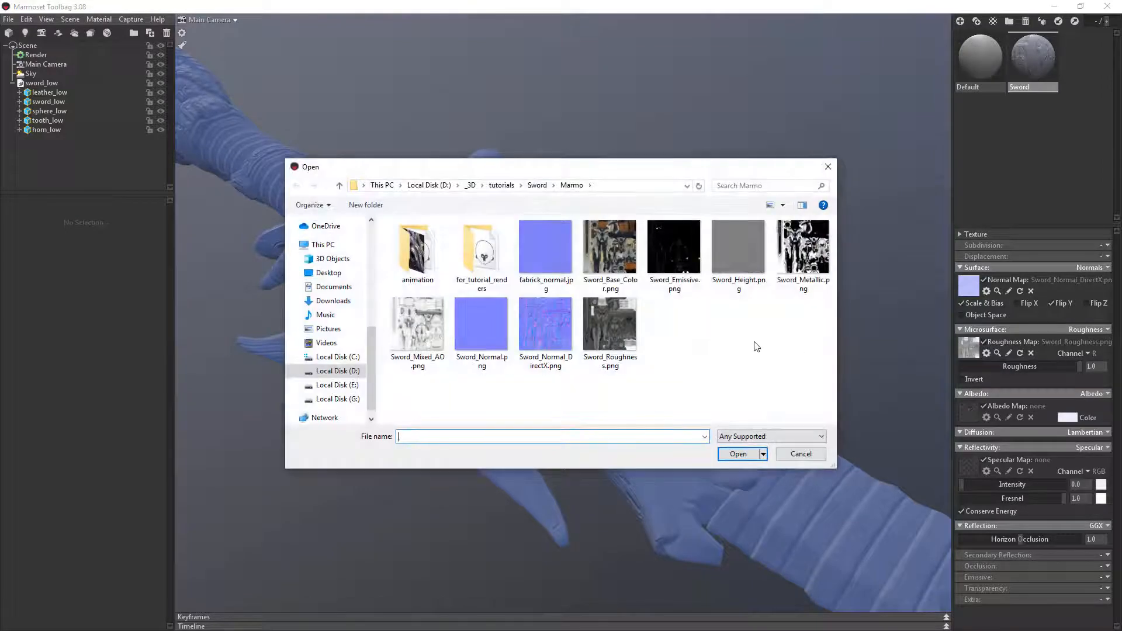
{"action": "double_click", "coordinate": [604, 260]}
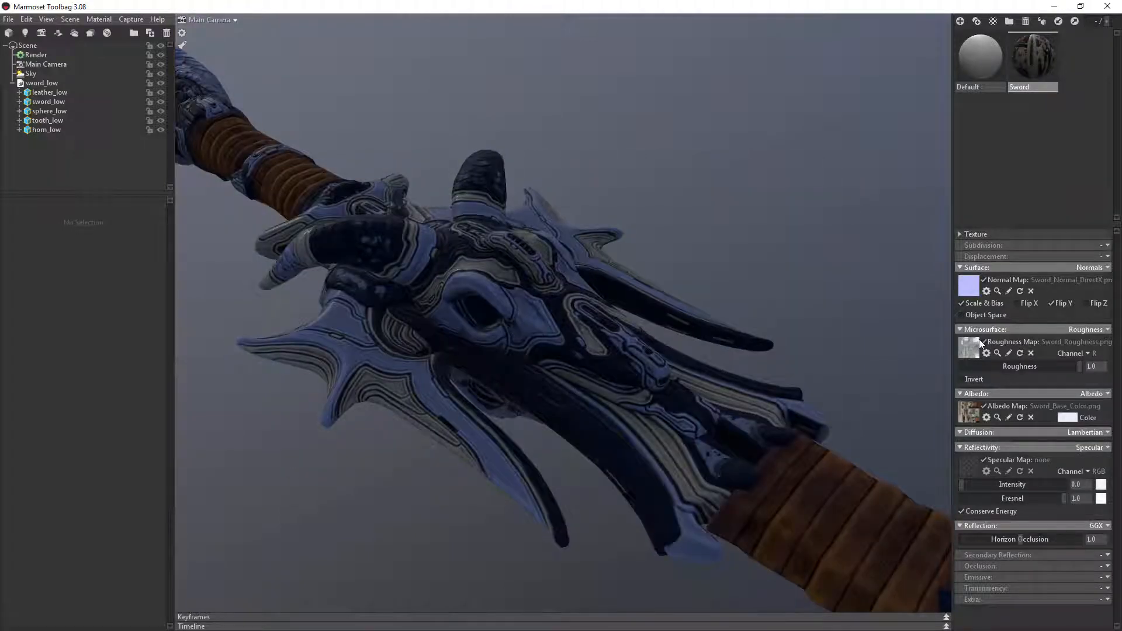
{"action": "left_click", "coordinate": [1066, 418]}
{"action": "left_click_drag", "start_coordinate": [202, 481], "coordinate": [127, 446]}
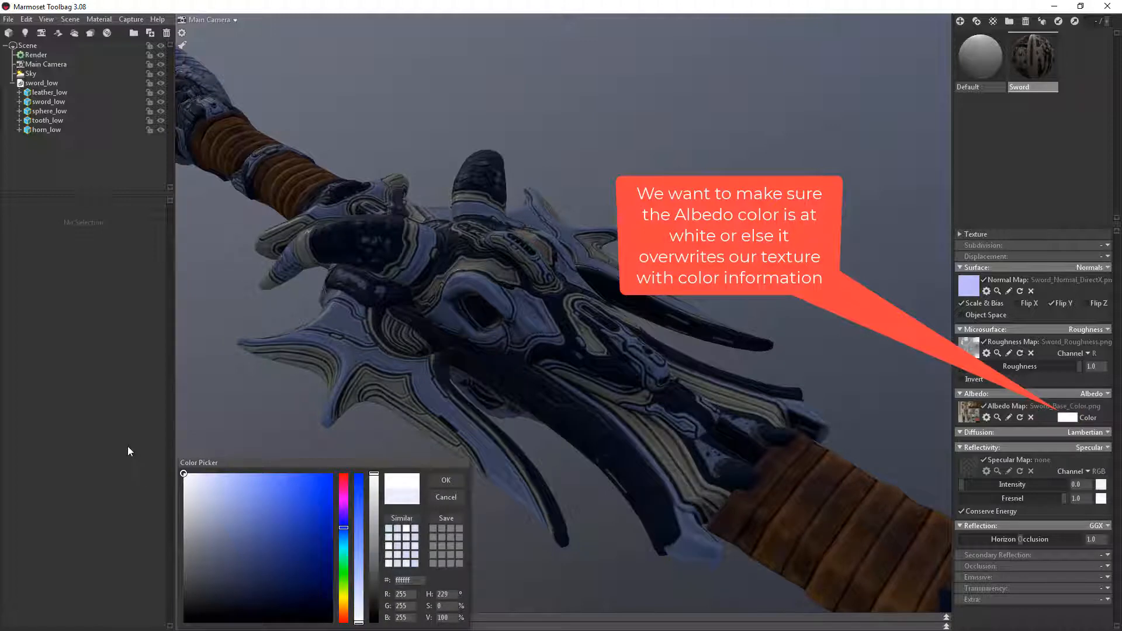
{"action": "left_click", "coordinate": [445, 479]}
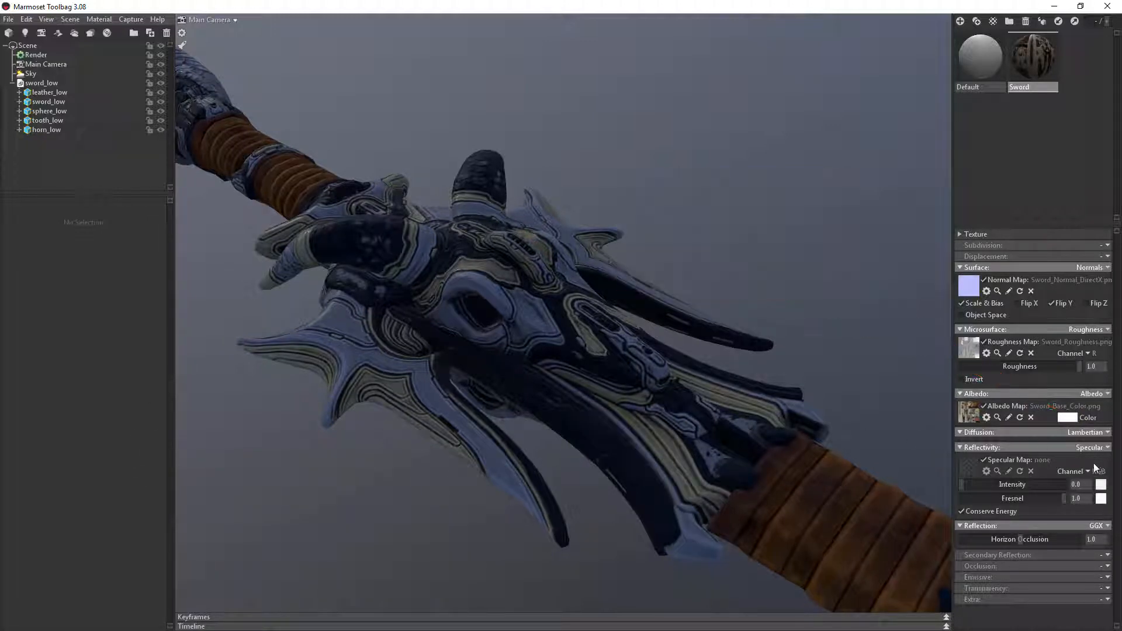
Switch the Sword material's reflectivity from Specular to Metalness and load Sword_Metallic.png as its map.
{"action": "left_click", "coordinate": [1090, 448]}
{"action": "left_click", "coordinate": [1069, 486]}
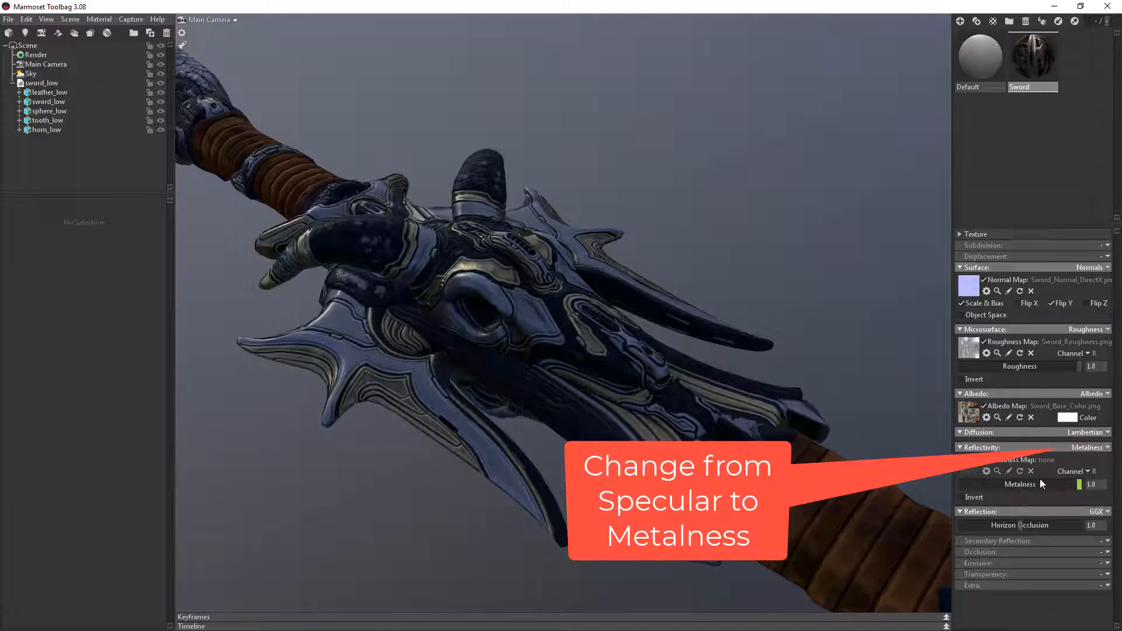
{"action": "left_click", "coordinate": [965, 471]}
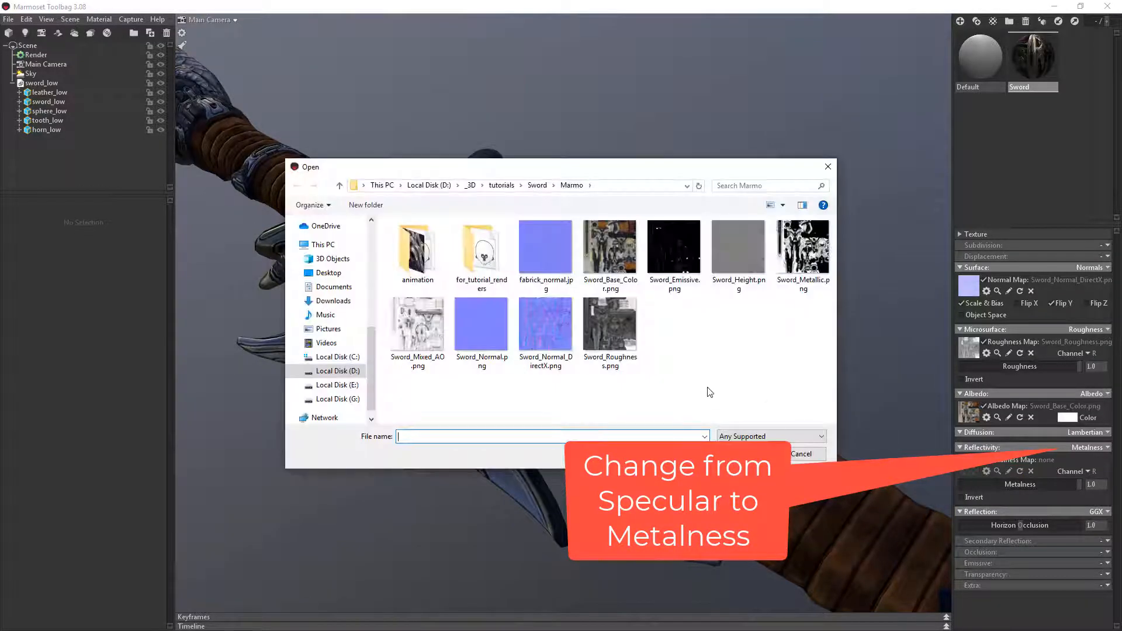
{"action": "double_click", "coordinate": [795, 268]}
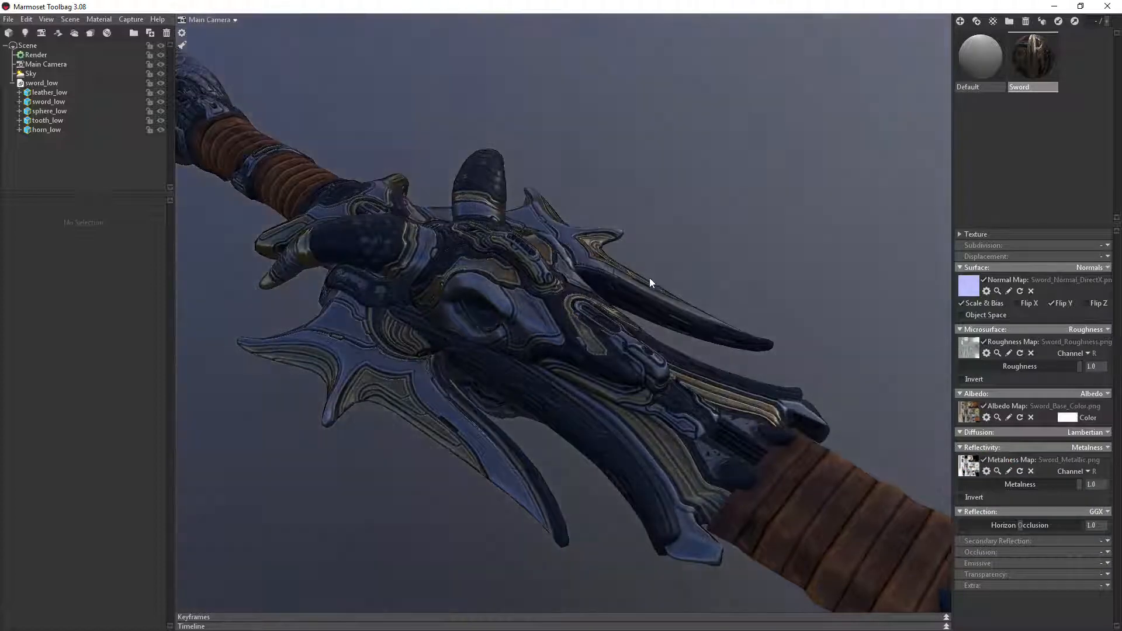
{"action": "left_click_drag", "start_coordinate": [649, 282], "coordinate": [585, 314]}
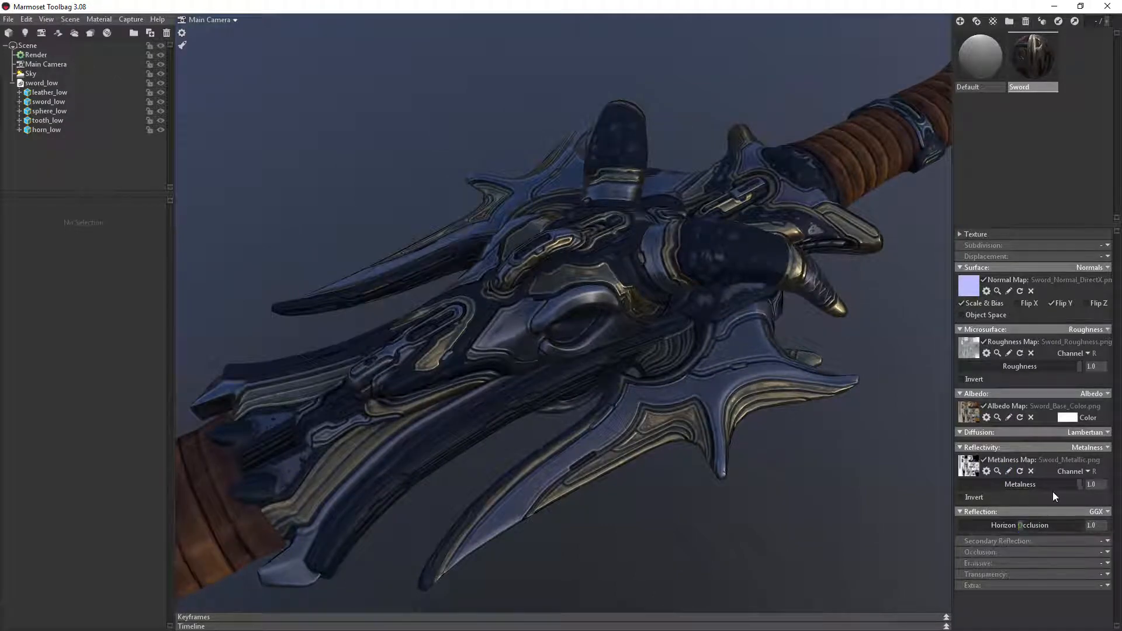
Enable the Emissive module on the Sword material and load Sword_Emissive.png as its map.
{"action": "left_click", "coordinate": [1105, 563]}
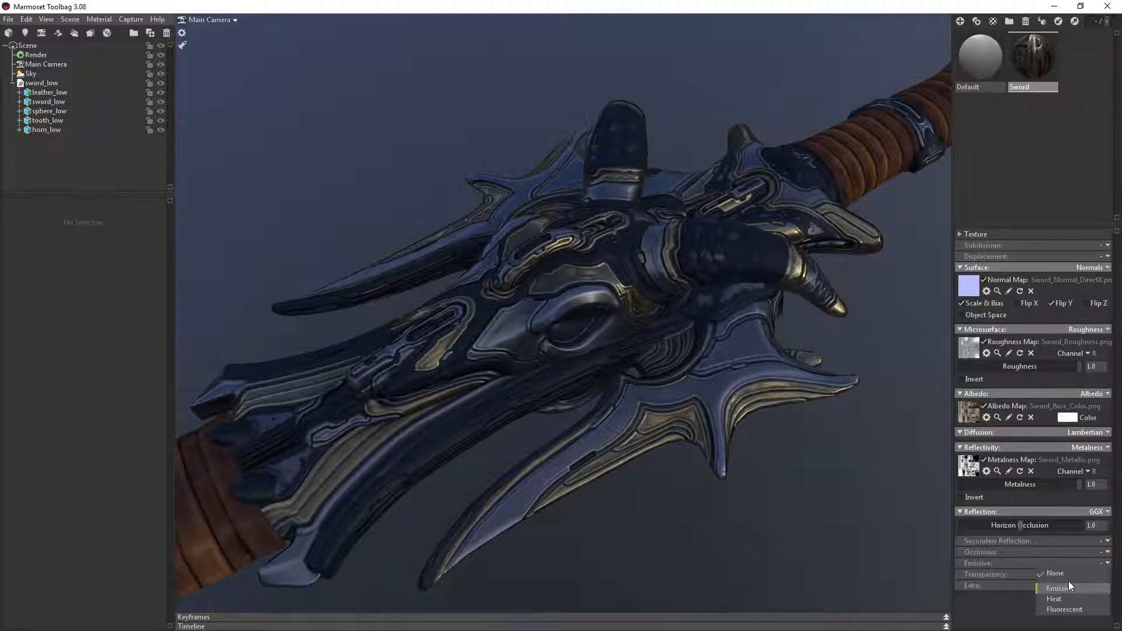
{"action": "left_click", "coordinate": [1068, 587]}
{"action": "left_click", "coordinate": [967, 580]}
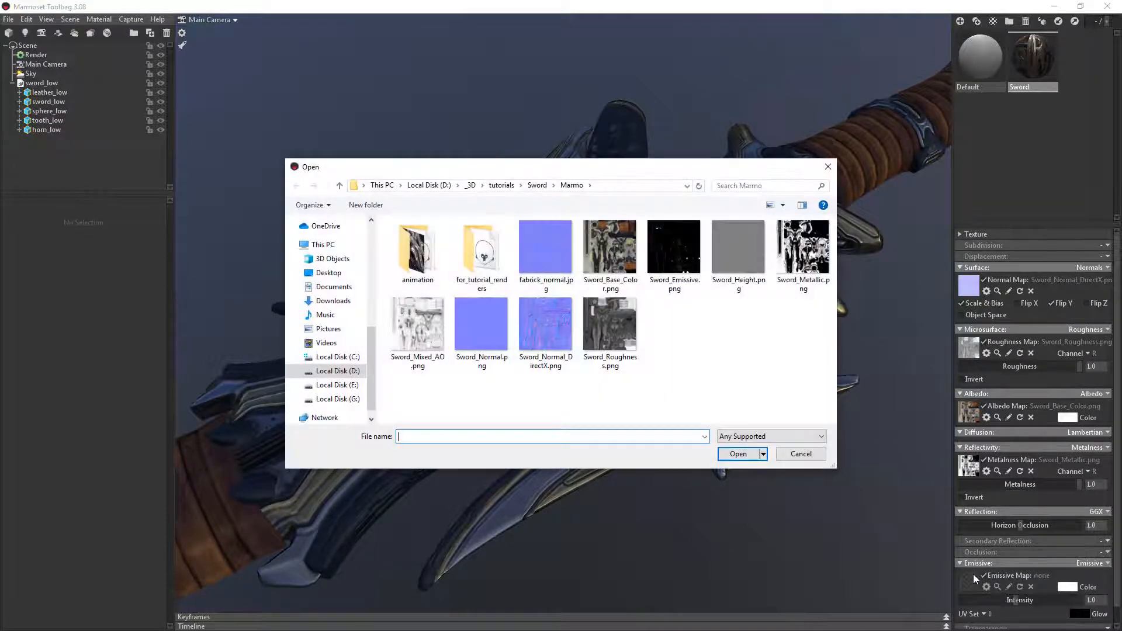
{"action": "double_click", "coordinate": [672, 257]}
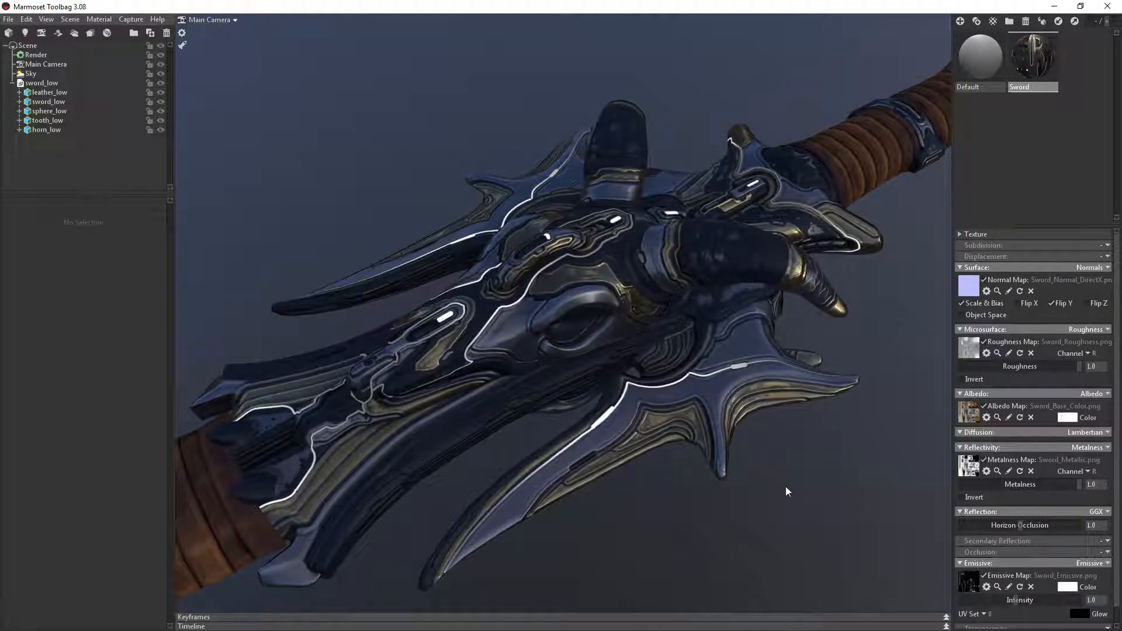
{"action": "left_click_drag", "start_coordinate": [714, 402], "coordinate": [576, 380]}
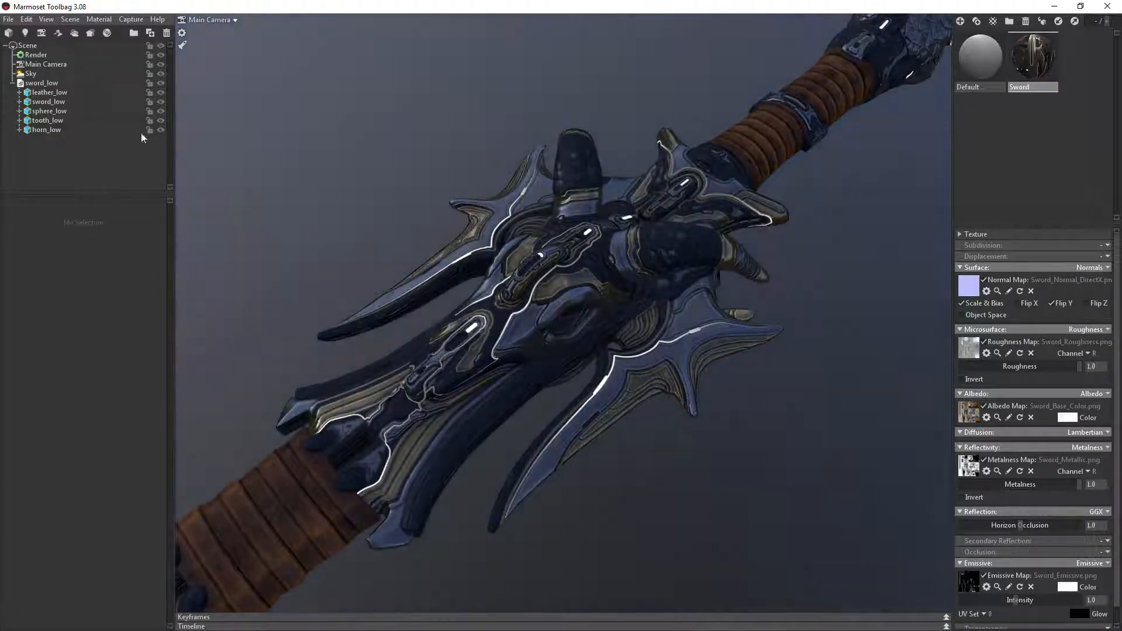
Apply the Ennis House preset to the scene's sky light.
{"action": "left_click", "coordinate": [39, 73]}
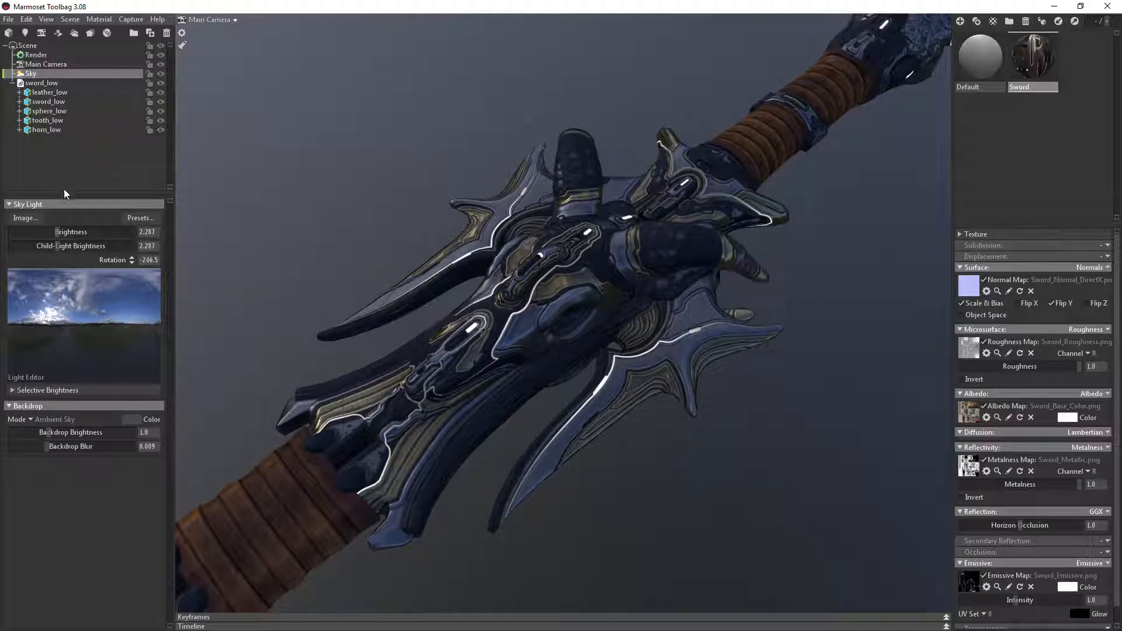
{"action": "left_click", "coordinate": [140, 219]}
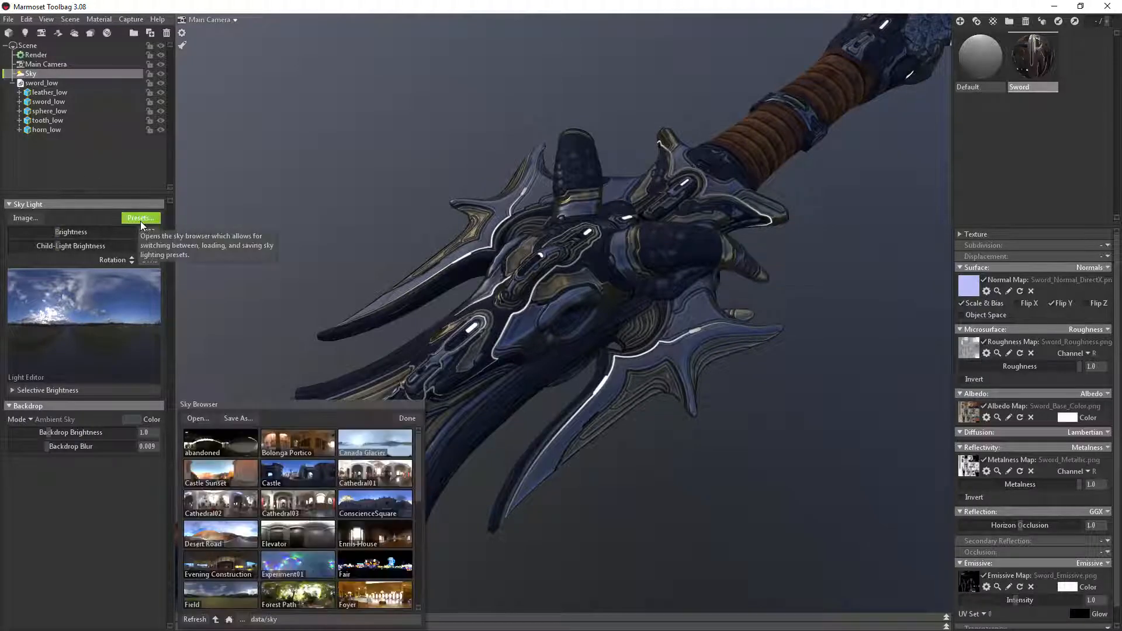
{"action": "left_click", "coordinate": [371, 530]}
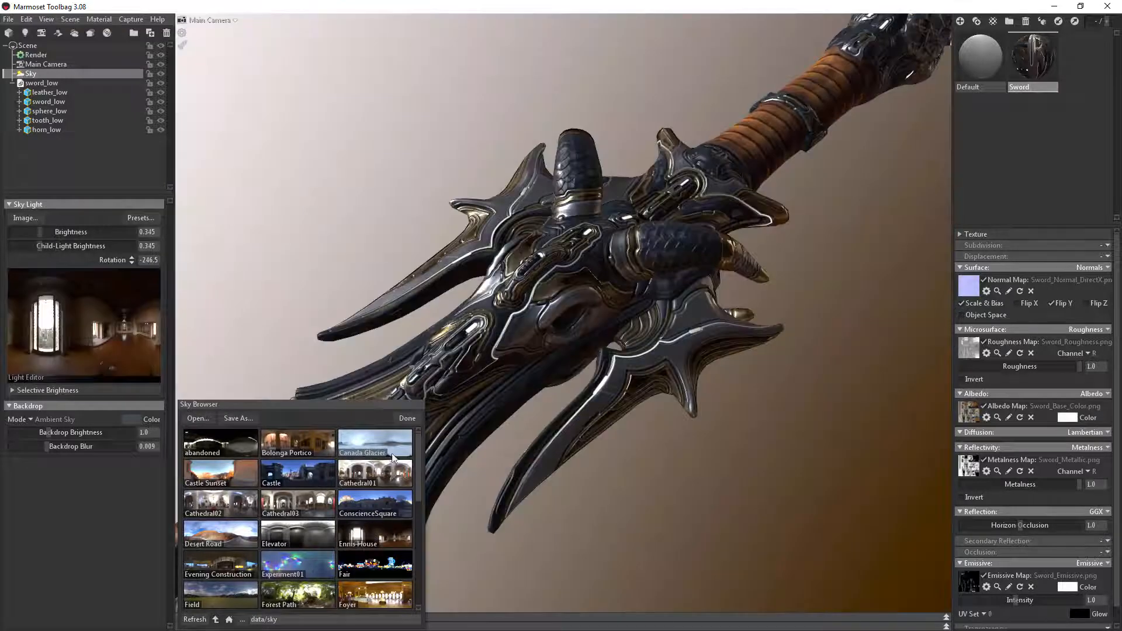
{"action": "left_click", "coordinate": [406, 418]}
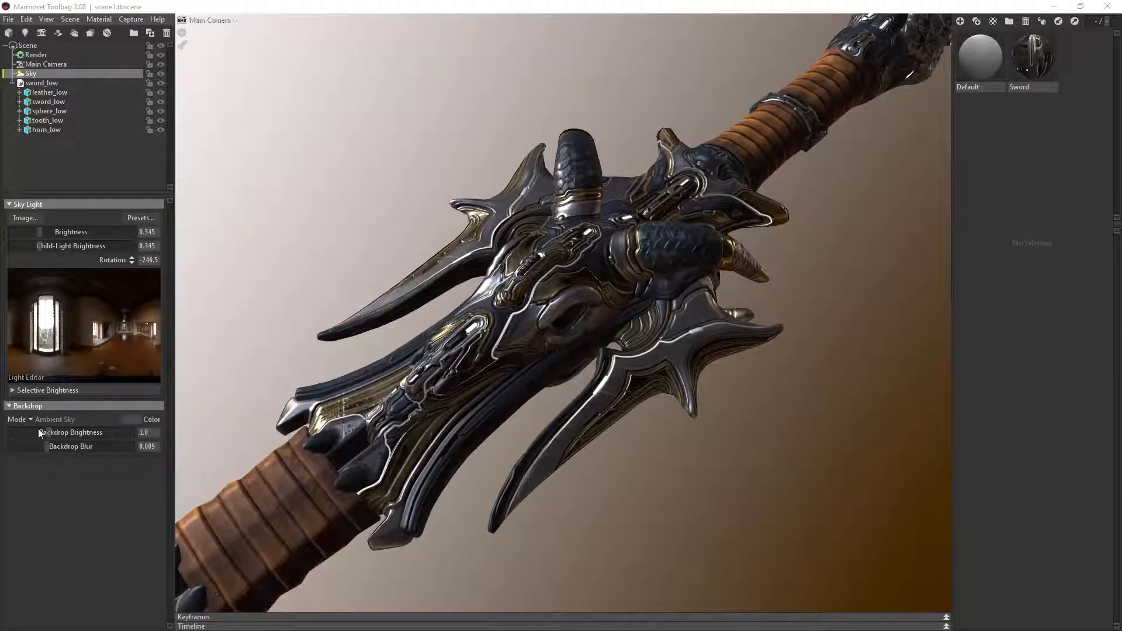
Add a child light on the bright window in the sky image and set the sky brightness to about 0.488.
{"action": "left_click_drag", "start_coordinate": [50, 311], "coordinate": [46, 302]}
{"action": "mouse_move", "coordinate": [41, 251]}
{"action": "left_mouse_down"}
{"action": "mouse_move", "coordinate": [73, 247]}
{"action": "mouse_move", "coordinate": [42, 232]}
{"action": "left_mouse_up"}
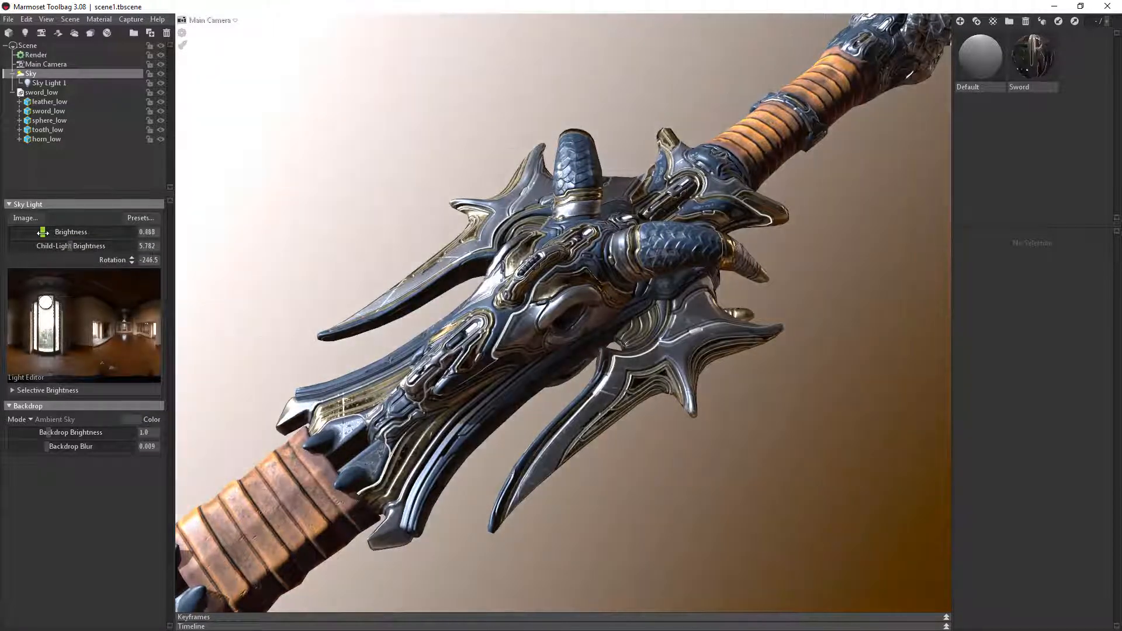
Set the sky backdrop to Blurred Sky with a backdrop brightness of 0.2 and a backdrop blur of 0.1.
{"action": "left_click", "coordinate": [32, 419]}
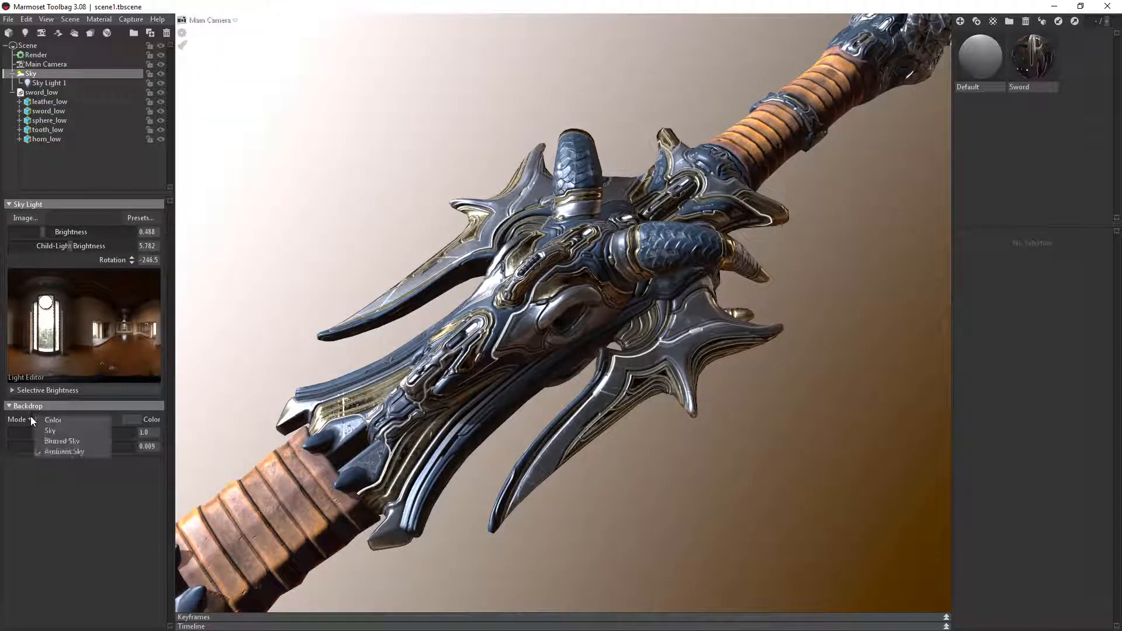
{"action": "left_click", "coordinate": [58, 441]}
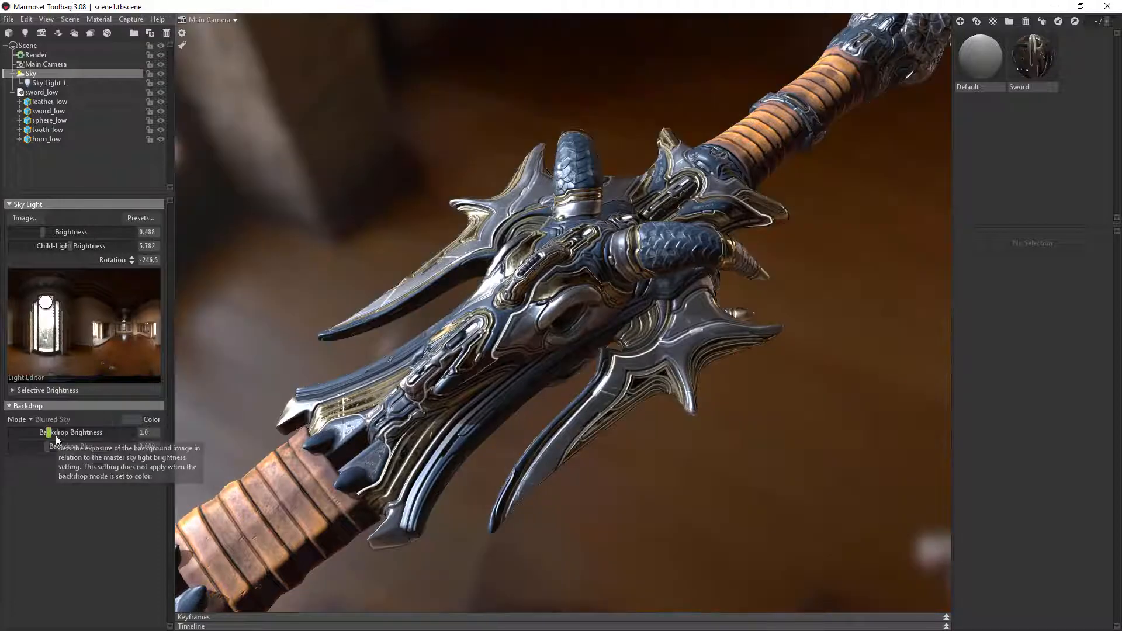
{"action": "left_click", "coordinate": [37, 433]}
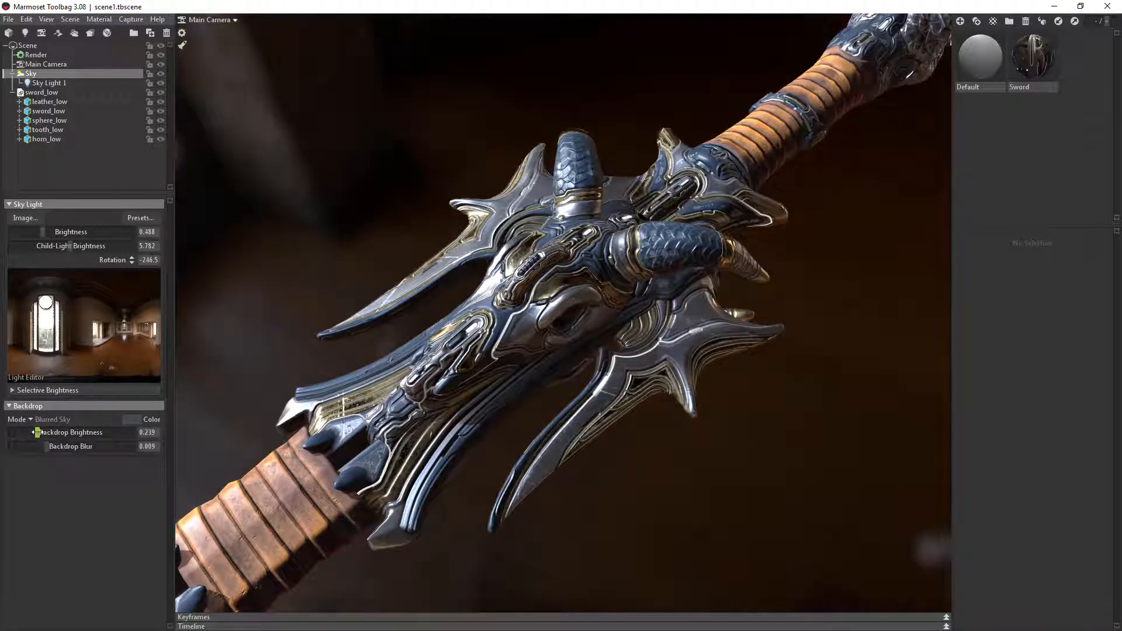
{"action": "left_click_drag", "start_coordinate": [52, 447], "coordinate": [195, 448]}
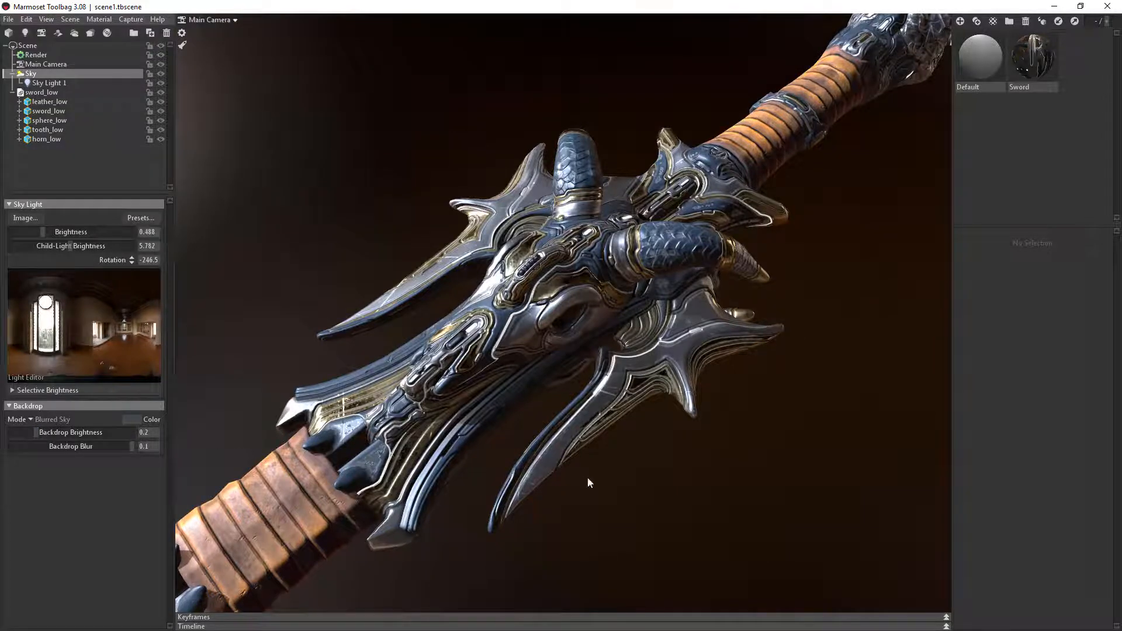
Enable global illumination in the scene's render settings.
{"action": "left_click_drag", "start_coordinate": [678, 495], "coordinate": [683, 468]}
{"action": "right_click_drag", "start_coordinate": [683, 471], "coordinate": [712, 517]}
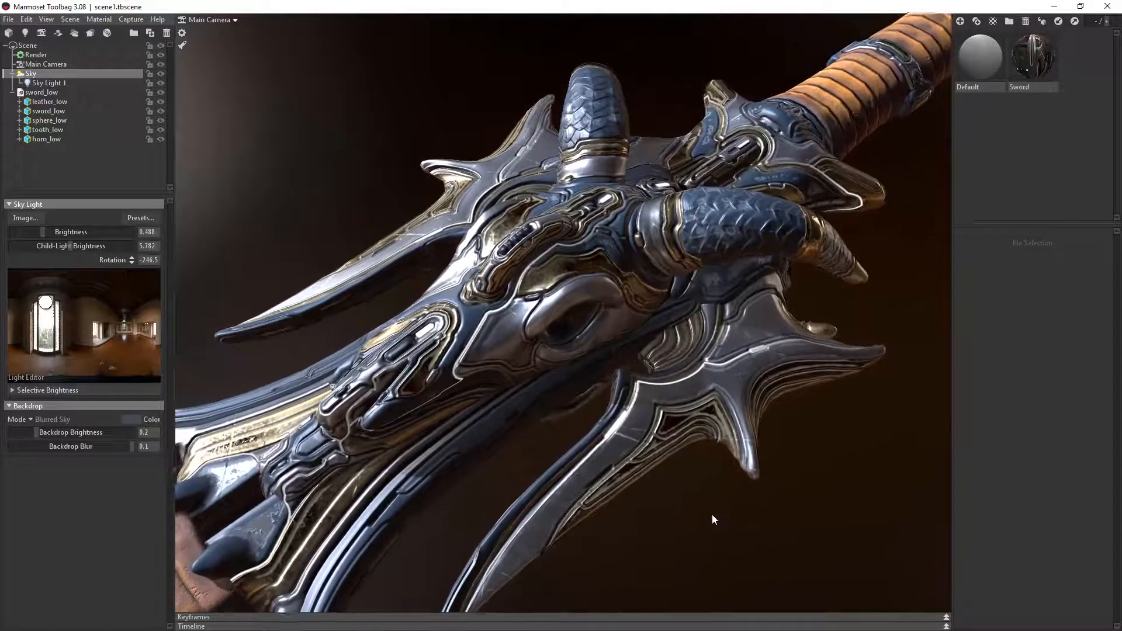
{"action": "left_click", "coordinate": [181, 33]}
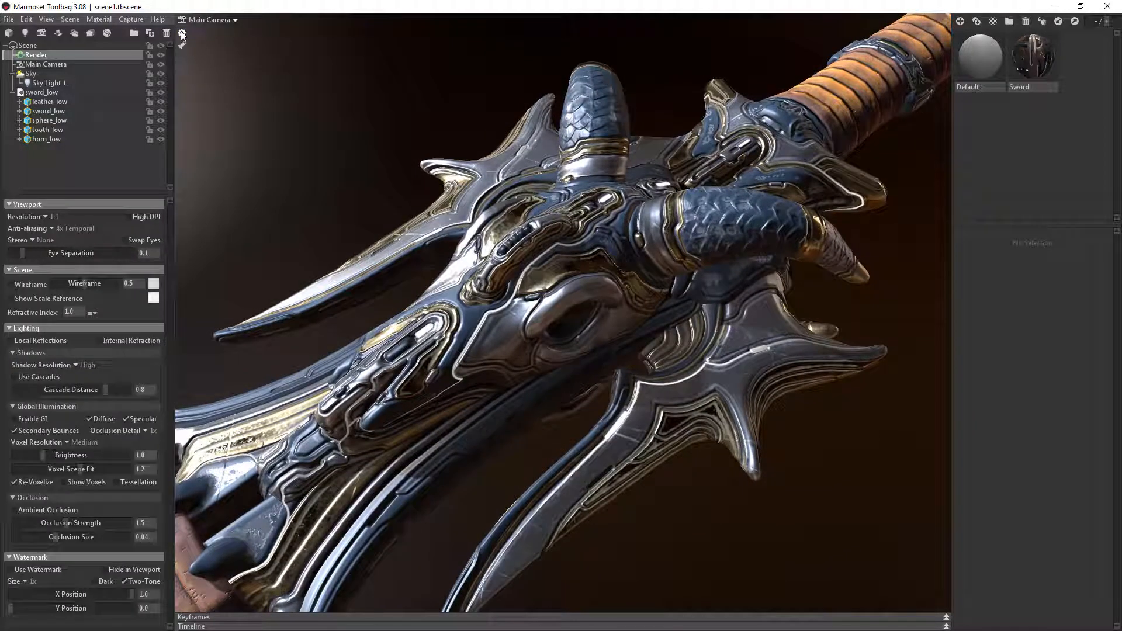
{"action": "left_click", "coordinate": [33, 422]}
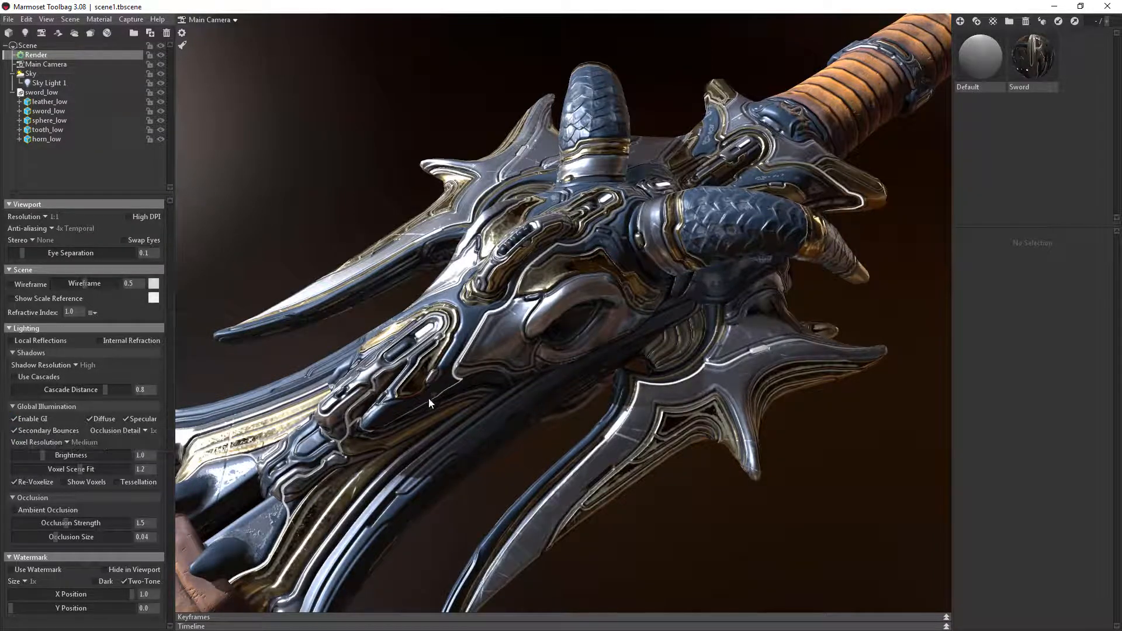
Try the High voxel resolution for global illumination on the sword and set it back to Medium.
{"action": "left_click", "coordinate": [68, 441]}
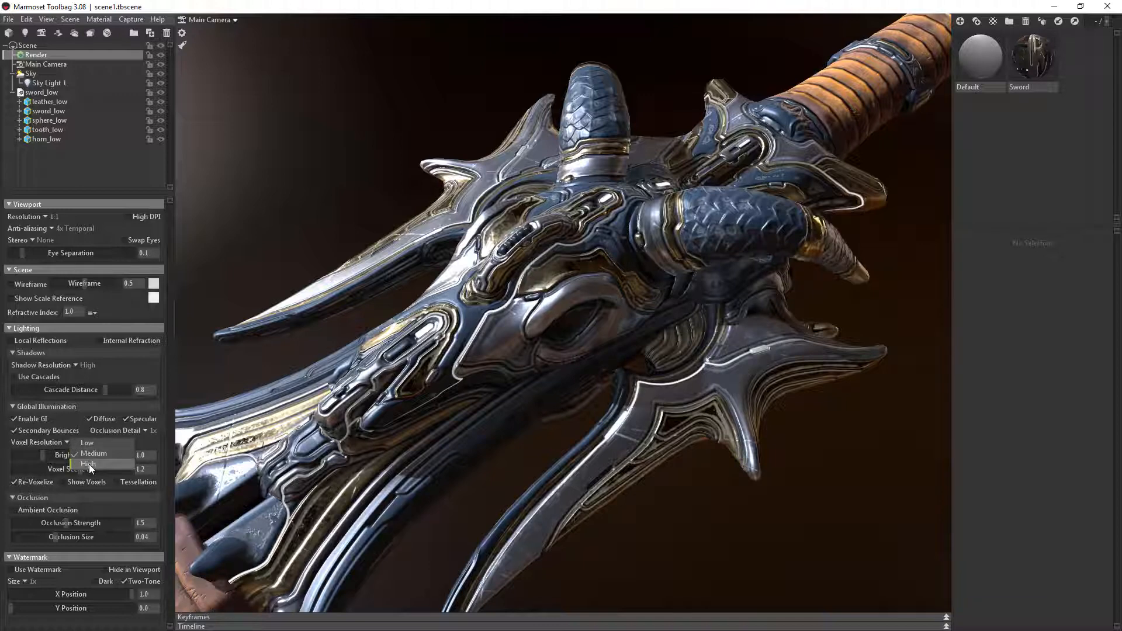
{"action": "left_click", "coordinate": [89, 464]}
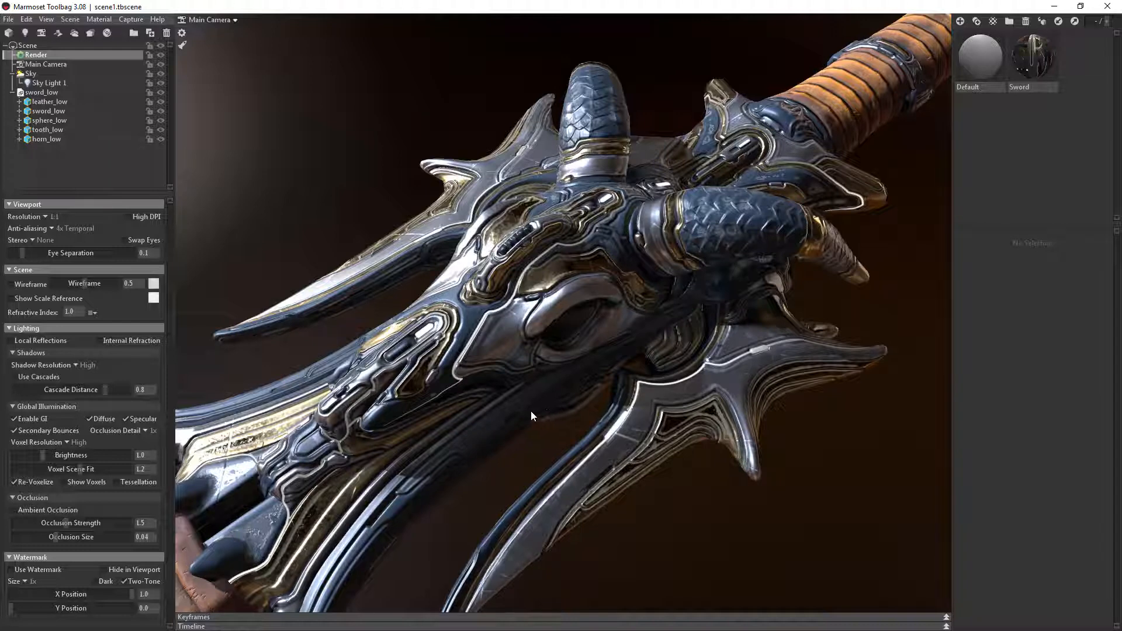
{"action": "left_click_drag", "start_coordinate": [531, 411], "coordinate": [531, 395]}
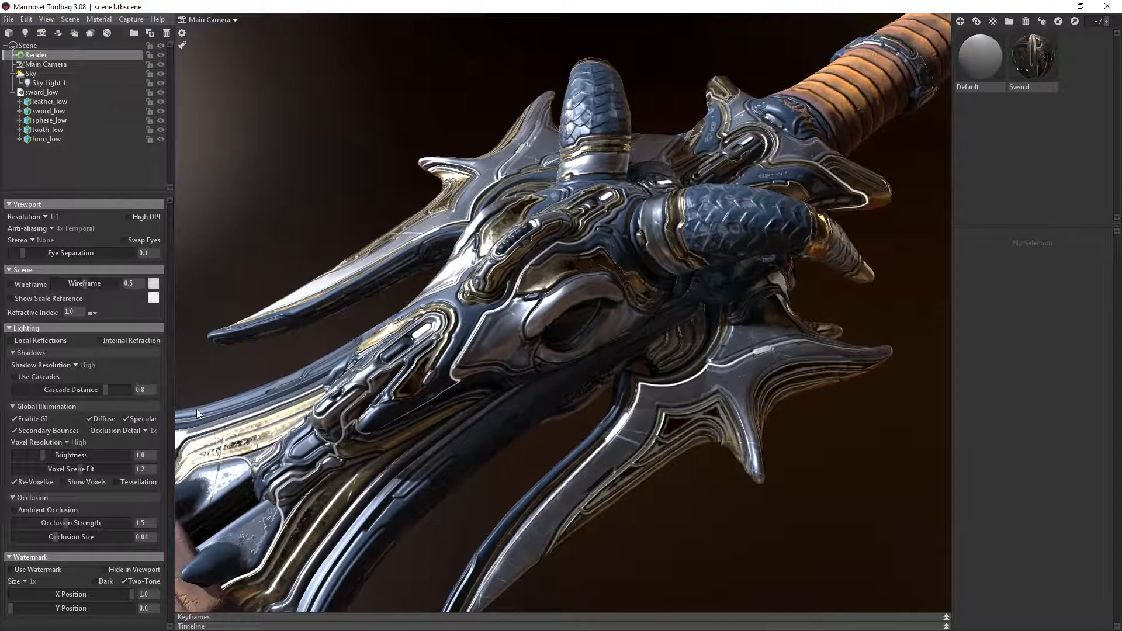
{"action": "left_click", "coordinate": [65, 442]}
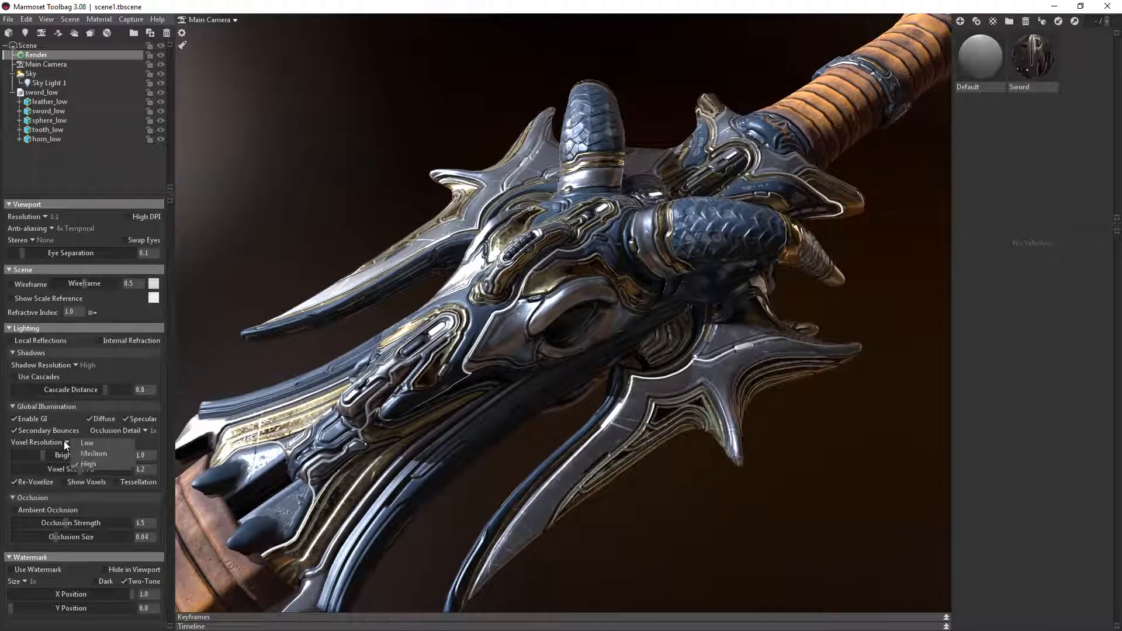
{"action": "left_click", "coordinate": [93, 454]}
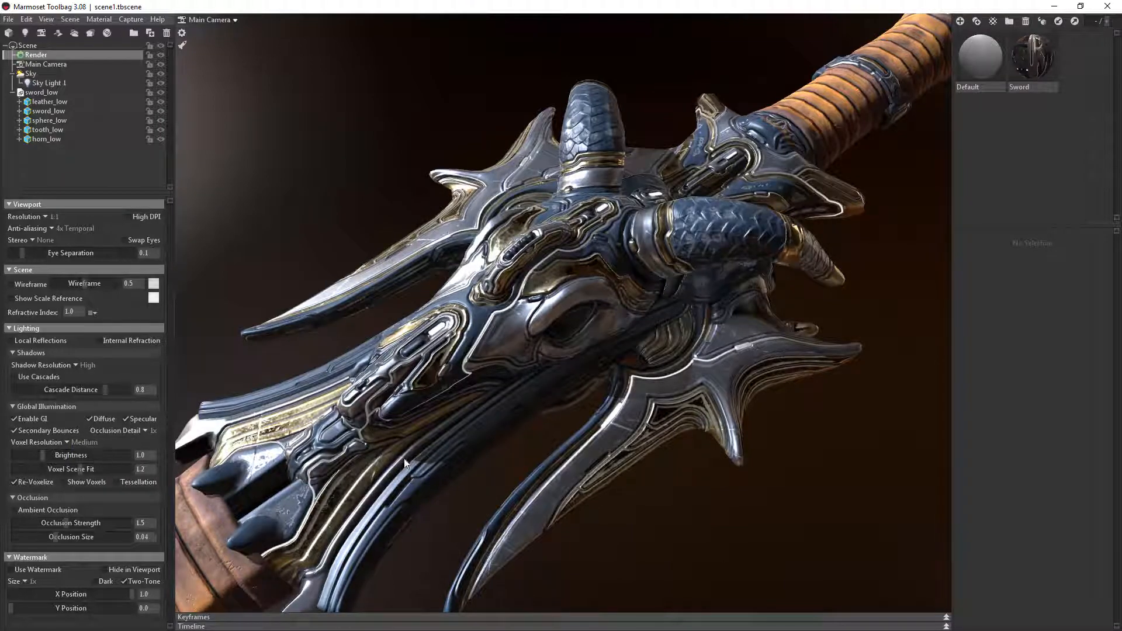
{"action": "mouse_move", "coordinate": [380, 458]}
{"action": "left_mouse_down"}
{"action": "mouse_move", "coordinate": [307, 460]}
{"action": "mouse_move", "coordinate": [393, 469]}
{"action": "mouse_move", "coordinate": [386, 458]}
{"action": "left_mouse_up"}
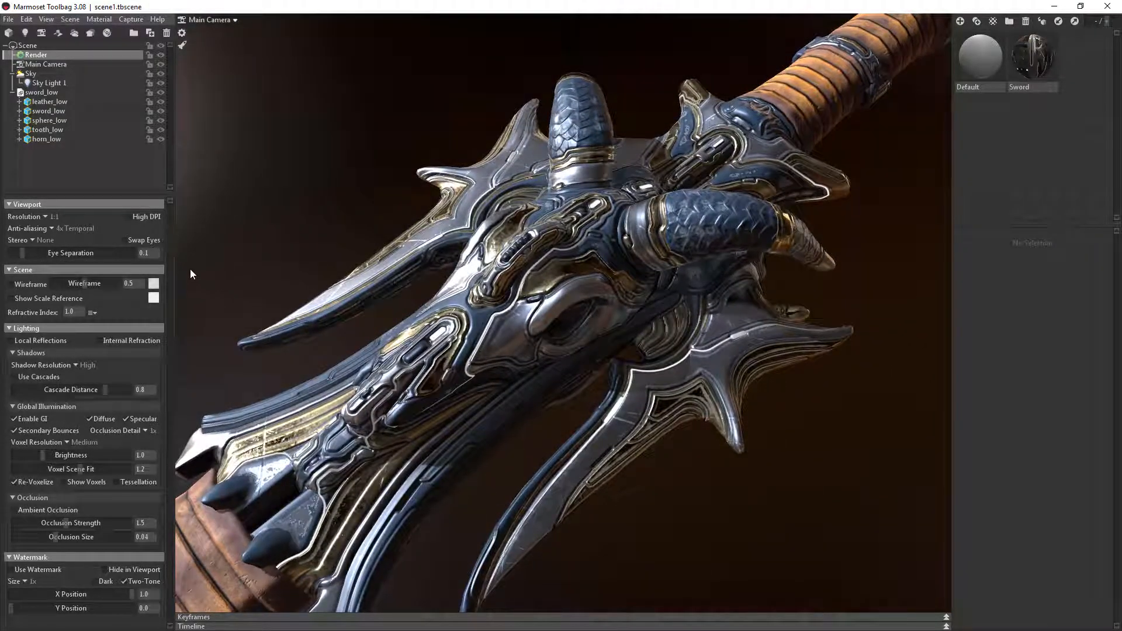
Enable local reflections and adjust the occlusion strength in the render's lighting settings.
{"action": "left_click", "coordinate": [47, 377]}
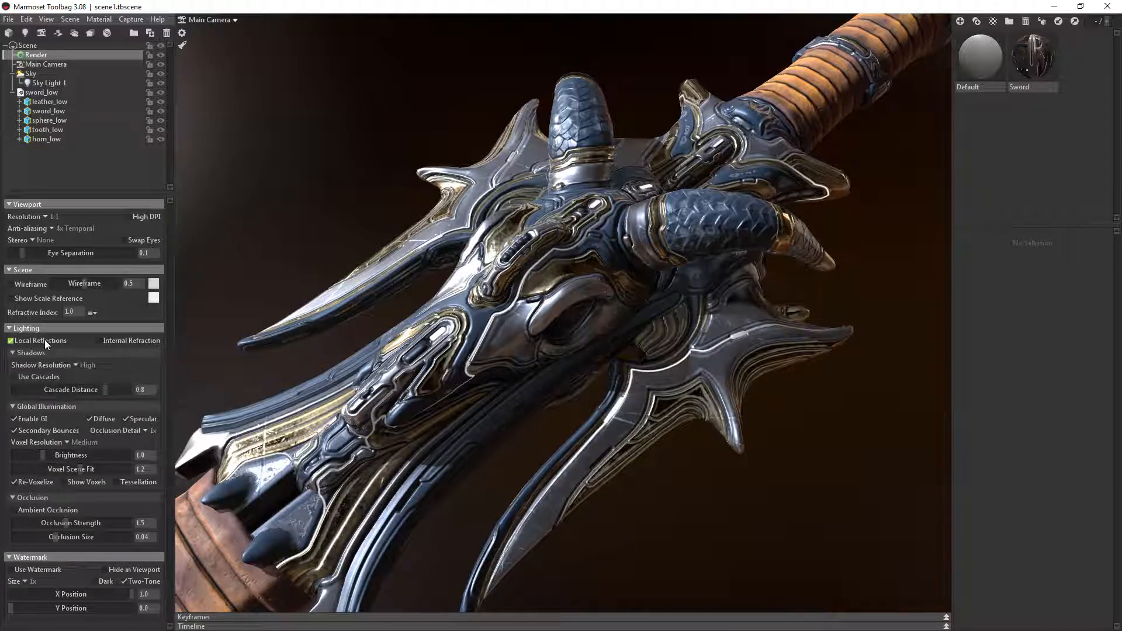
{"action": "left_click", "coordinate": [41, 340]}
{"action": "mouse_move", "coordinate": [68, 521]}
{"action": "left_mouse_down"}
{"action": "mouse_move", "coordinate": [111, 521]}
{"action": "mouse_move", "coordinate": [86, 522]}
{"action": "left_mouse_up"}
{"action": "left_click", "coordinate": [34, 73]}
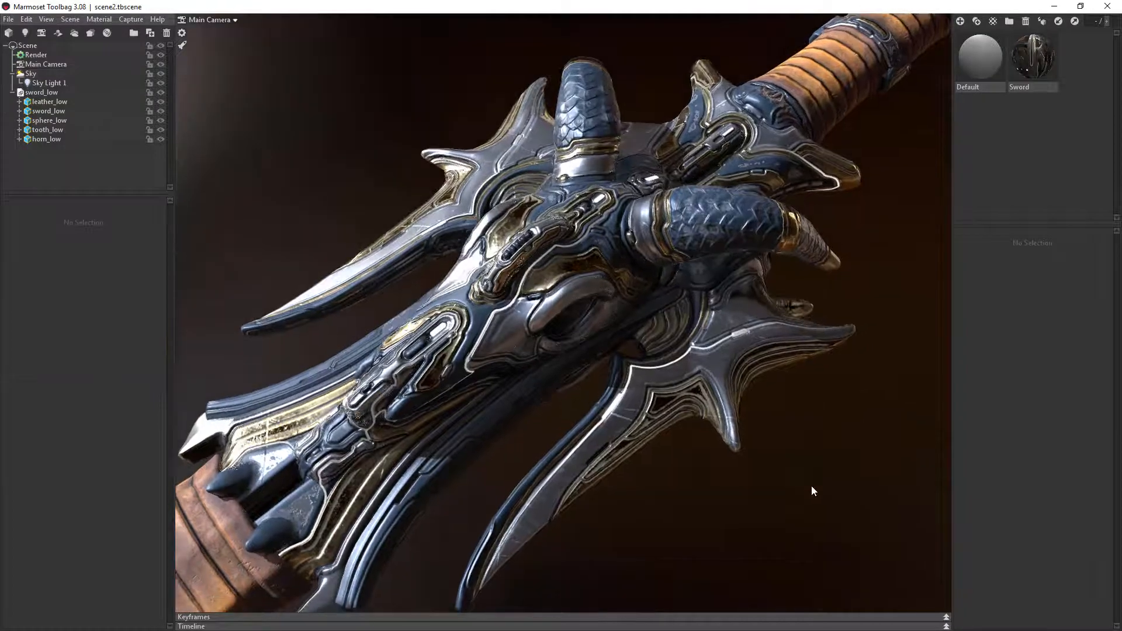
Set the main camera's field of view to about 24.35 degrees, reframe the sword and turn on the safe frame.
{"action": "left_click_drag", "start_coordinate": [811, 486], "coordinate": [787, 527]}
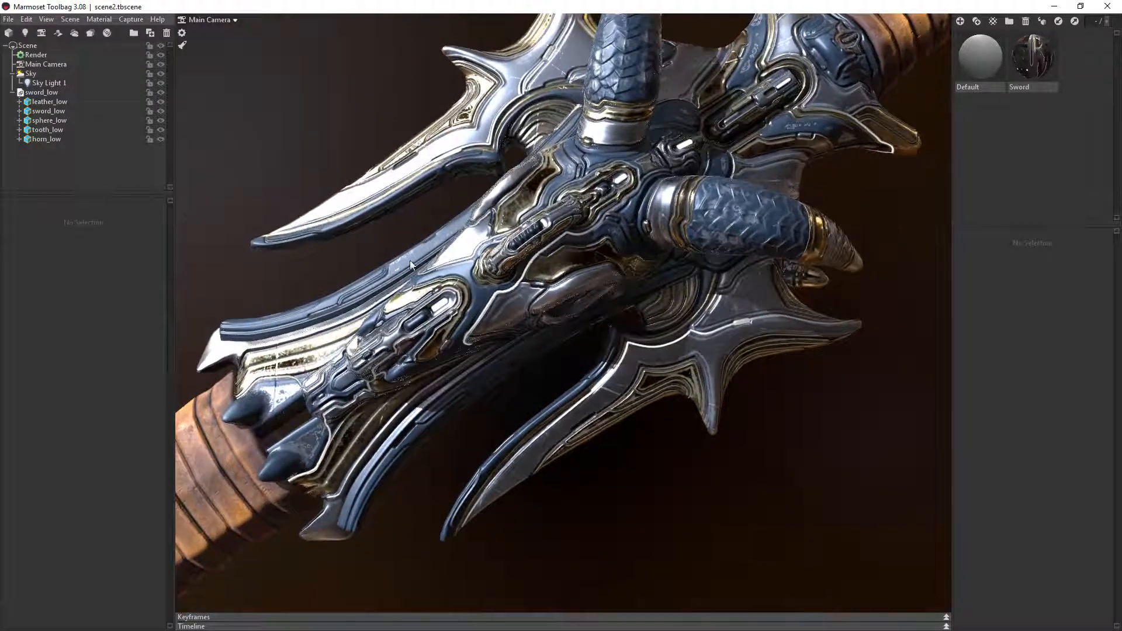
{"action": "left_click", "coordinate": [43, 64]}
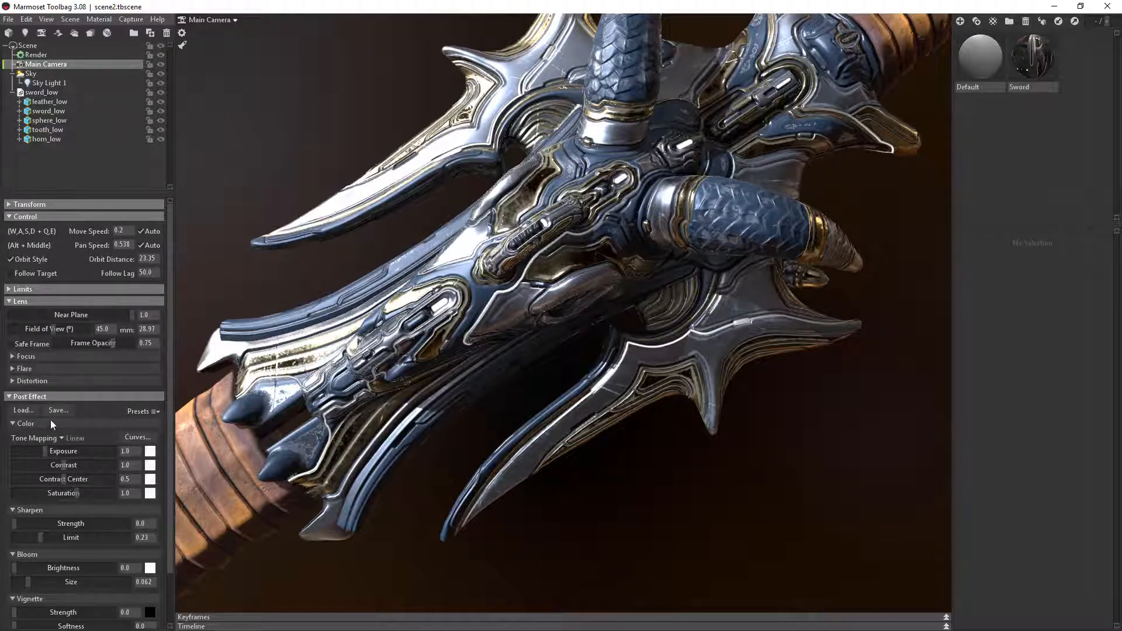
{"action": "left_click_drag", "start_coordinate": [52, 328], "coordinate": [42, 329]}
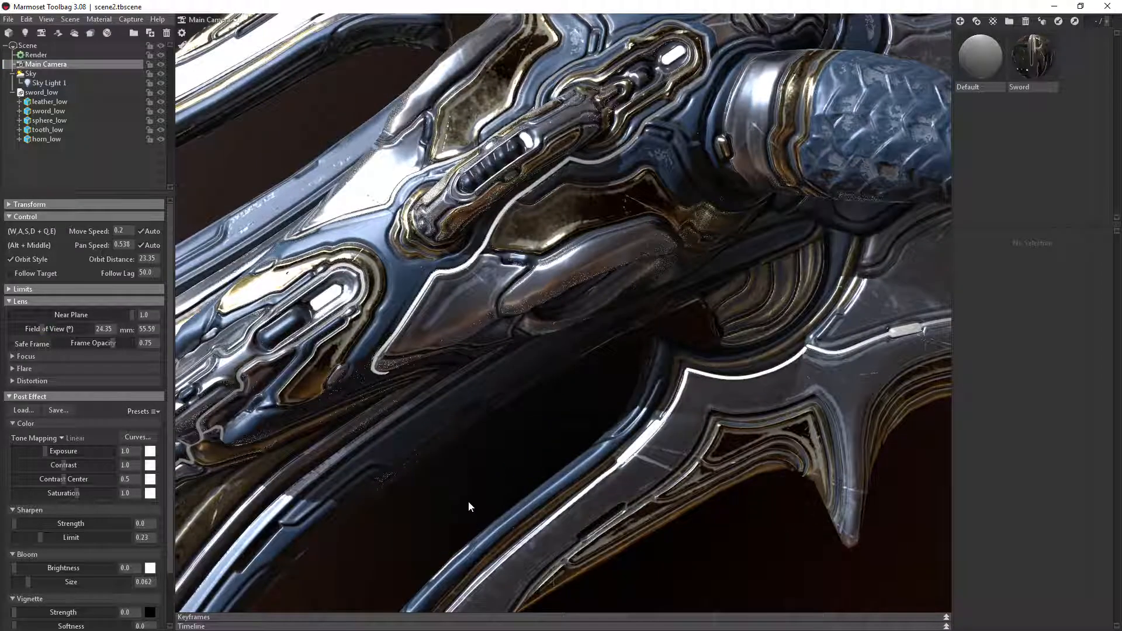
{"action": "right_click_drag", "start_coordinate": [469, 504], "coordinate": [431, 471]}
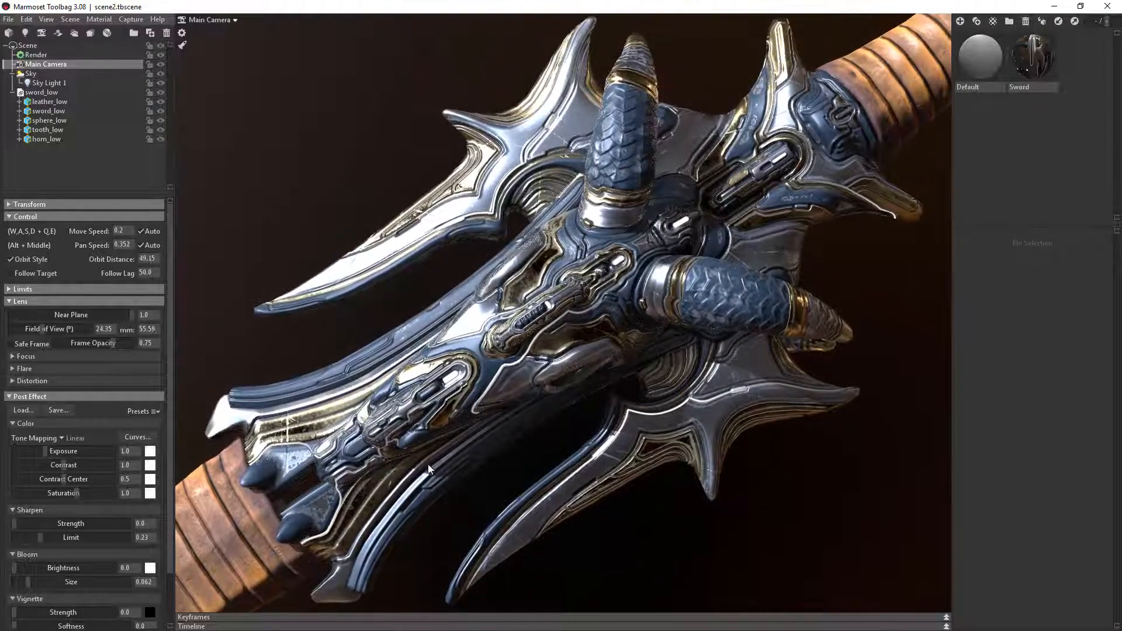
{"action": "left_click", "coordinate": [18, 344]}
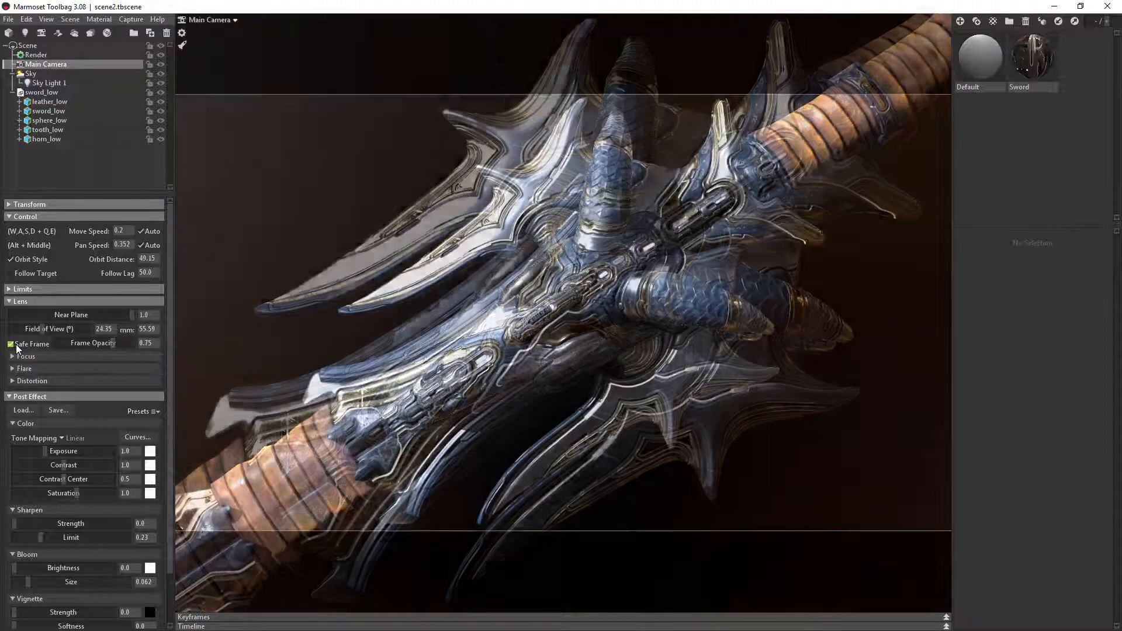
Review the image and video capture settings without changing them.
{"action": "left_click", "coordinate": [136, 20]}
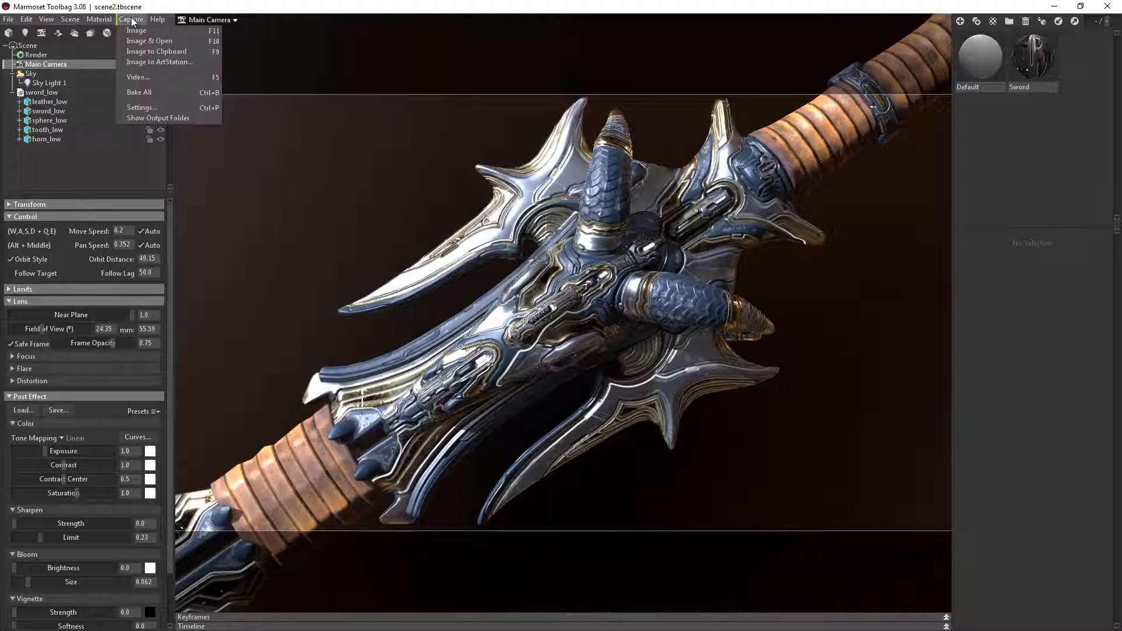
{"action": "left_click", "coordinate": [145, 107]}
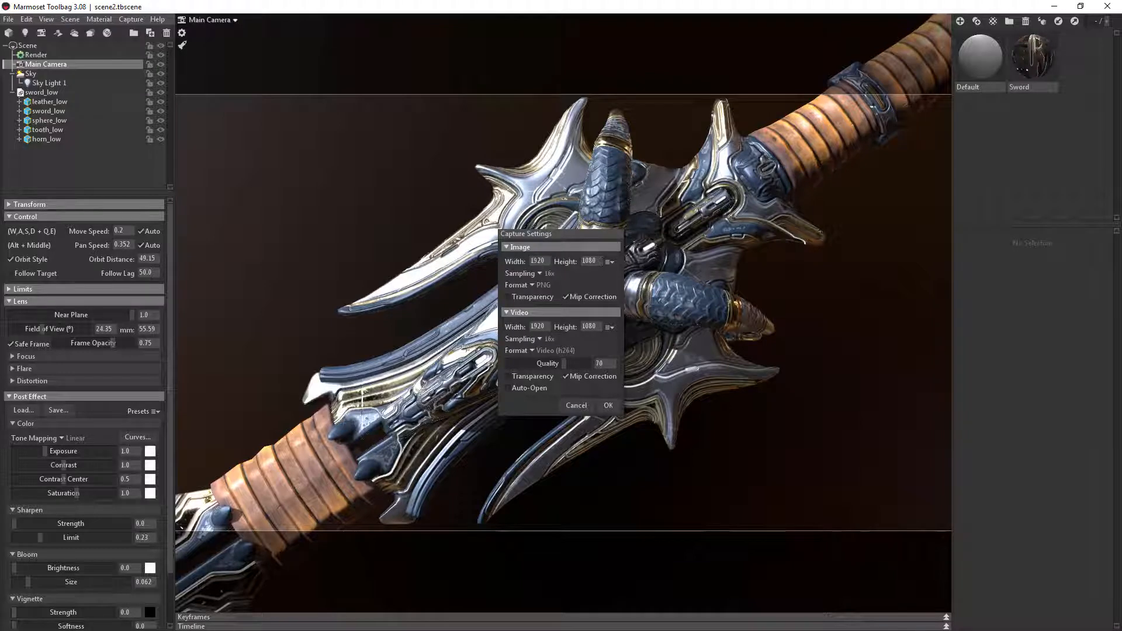
{"action": "left_click", "coordinate": [578, 404]}
Reframe the main camera on the dragon-head guard from a lower angle inside the safe frame.
{"action": "left_click_drag", "start_coordinate": [727, 400], "coordinate": [721, 336]}
{"action": "right_click_drag", "start_coordinate": [721, 331], "coordinate": [719, 349], "text": "alt"}
{"action": "middle_click_drag", "start_coordinate": [719, 349], "coordinate": [716, 354], "text": "alt"}
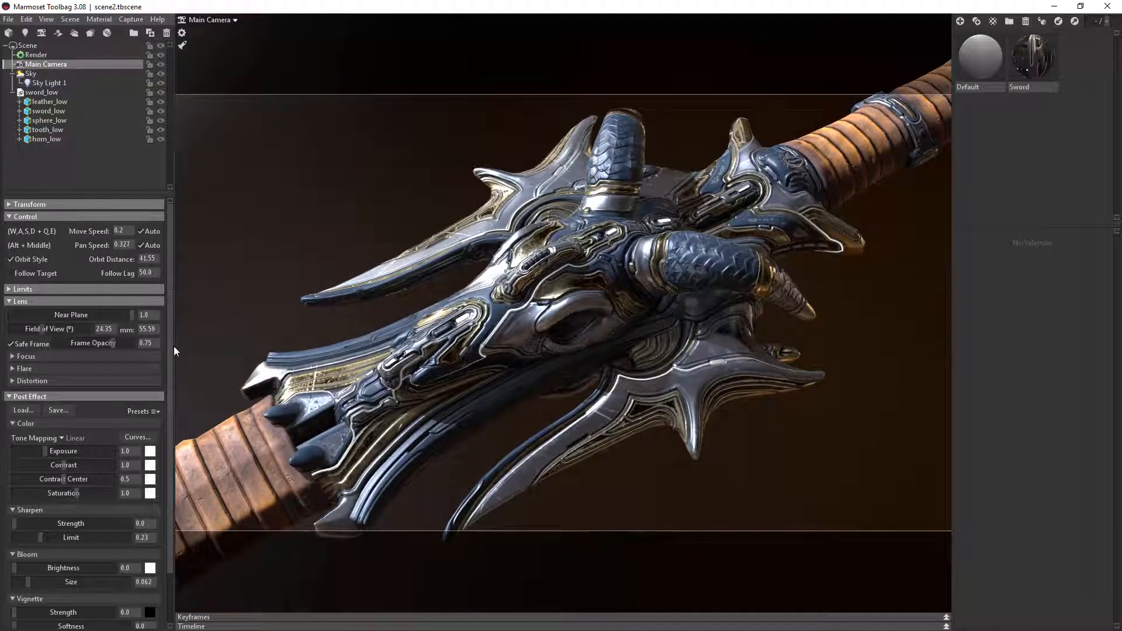
Shape the main camera's RGB color curve into a subtle S and rotate the sky lighting around the sword.
{"action": "left_click", "coordinate": [132, 436]}
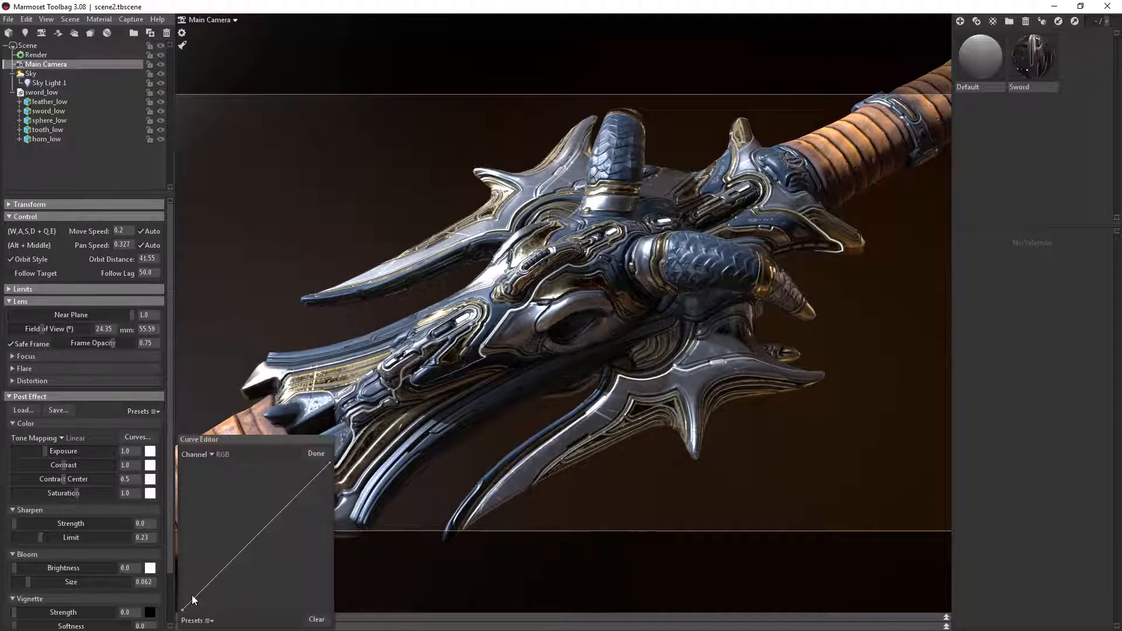
{"action": "left_click_drag", "start_coordinate": [197, 594], "coordinate": [220, 579]}
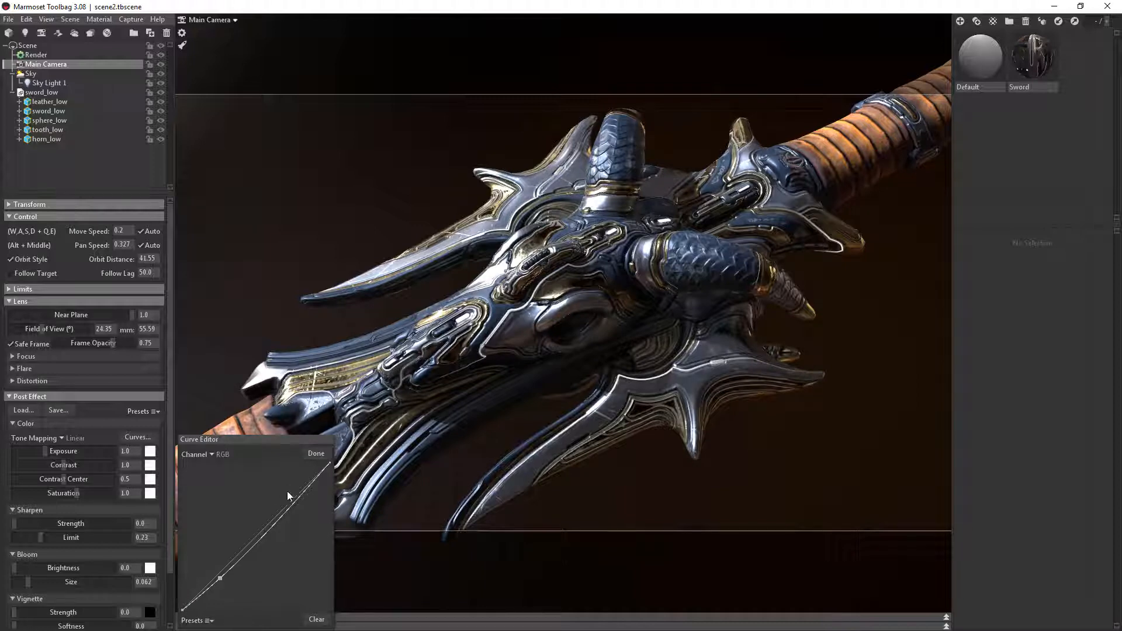
{"action": "left_click_drag", "start_coordinate": [286, 507], "coordinate": [286, 503]}
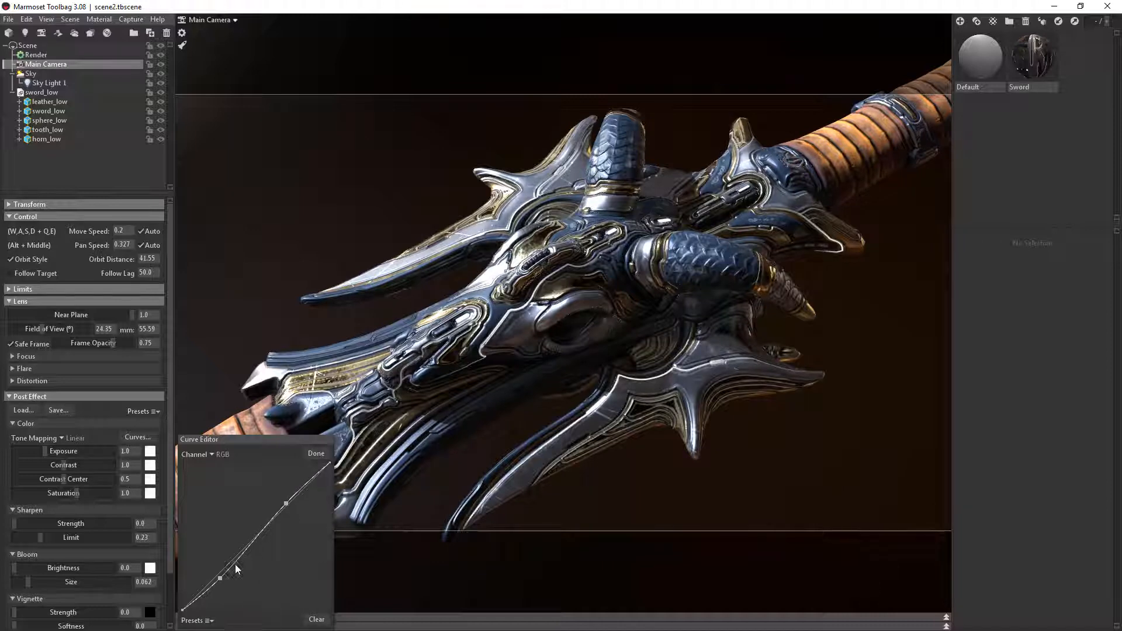
{"action": "left_click", "coordinate": [315, 454]}
{"action": "left_click_drag", "start_coordinate": [655, 484], "coordinate": [623, 480], "text": "shift"}
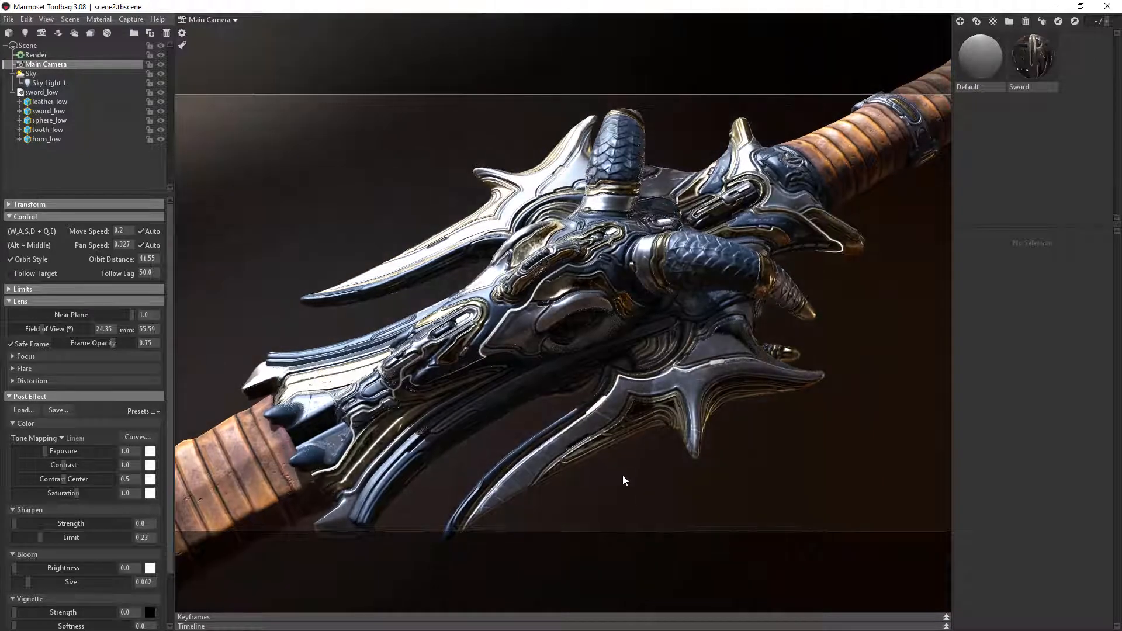
Set the main camera's chromatic aberration to about 0.018 and its sharpen strength to about 0.009.
{"action": "left_click", "coordinate": [22, 380]}
{"action": "mouse_move", "coordinate": [16, 412]}
{"action": "left_mouse_down"}
{"action": "mouse_move", "coordinate": [136, 409]}
{"action": "mouse_move", "coordinate": [30, 409]}
{"action": "left_mouse_up"}
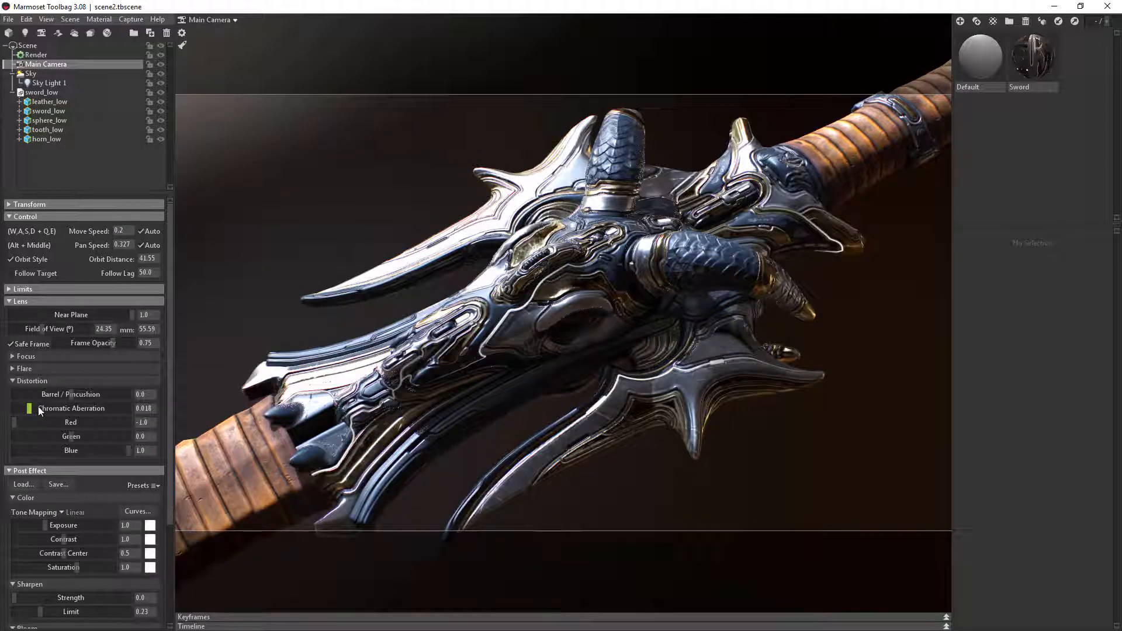
{"action": "left_click_drag", "start_coordinate": [170, 486], "coordinate": [173, 529]}
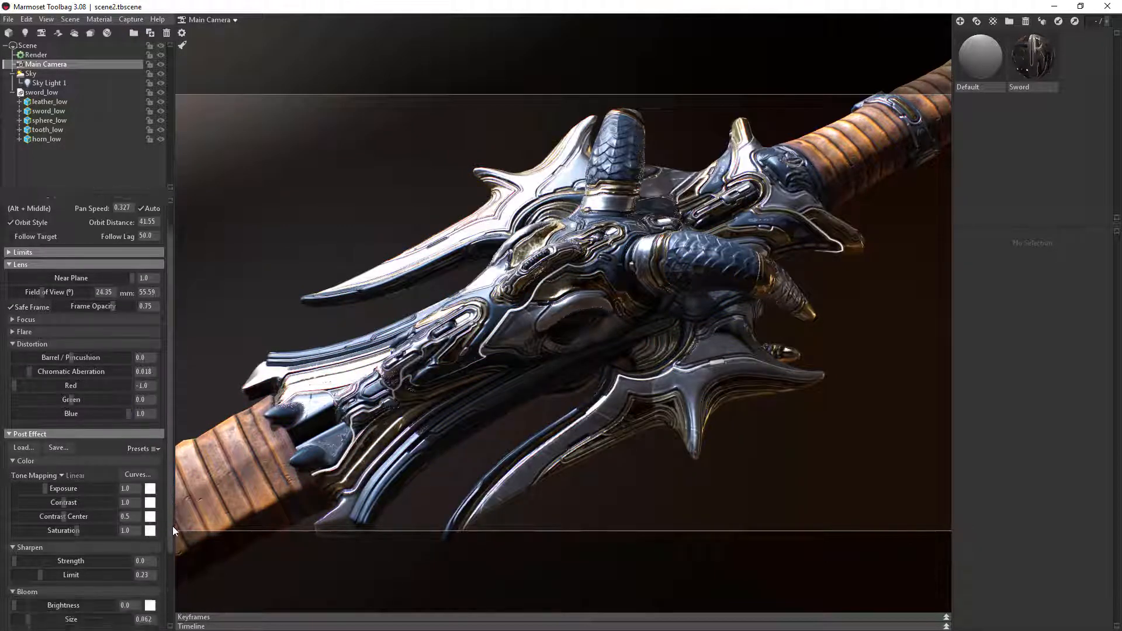
{"action": "scroll", "coordinate": [164, 560], "scroll_direction": "down", "scroll_amount": 4}
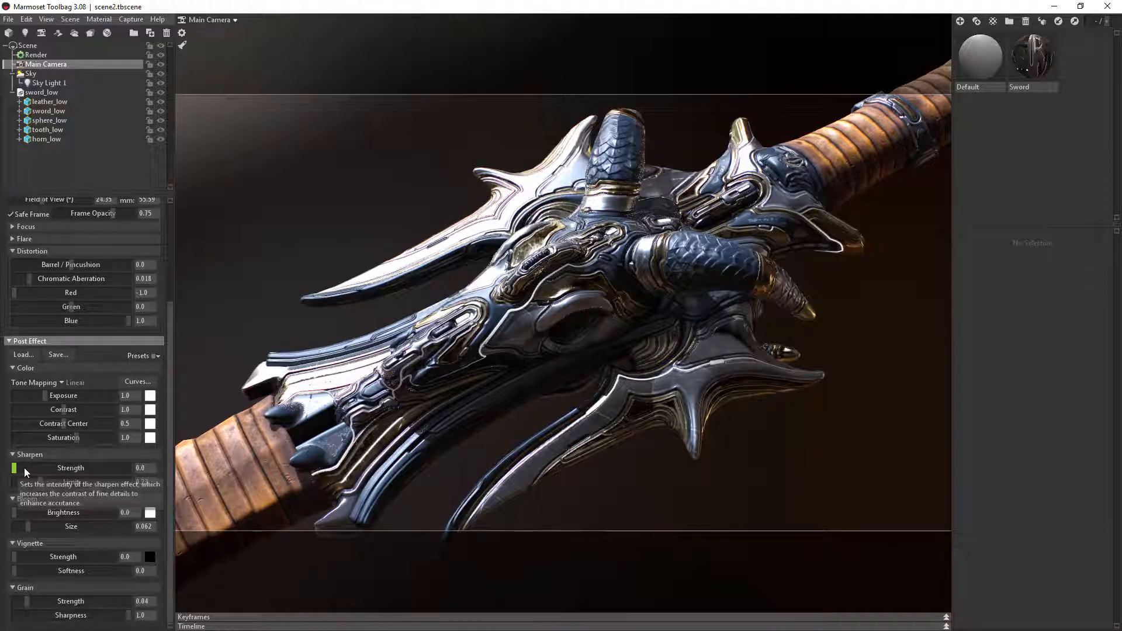
{"action": "left_click", "coordinate": [25, 468]}
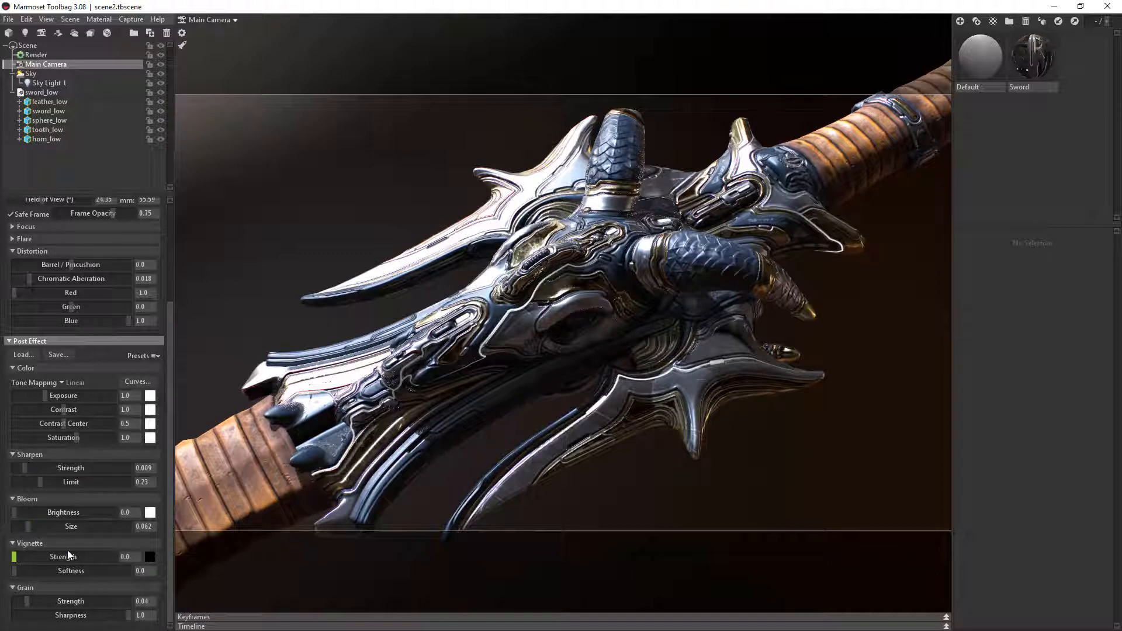
Add a vignette with strength 0.837 and softness 0.71, and check the sword in the full-screen viewport.
{"action": "left_click_drag", "start_coordinate": [44, 558], "coordinate": [78, 553]}
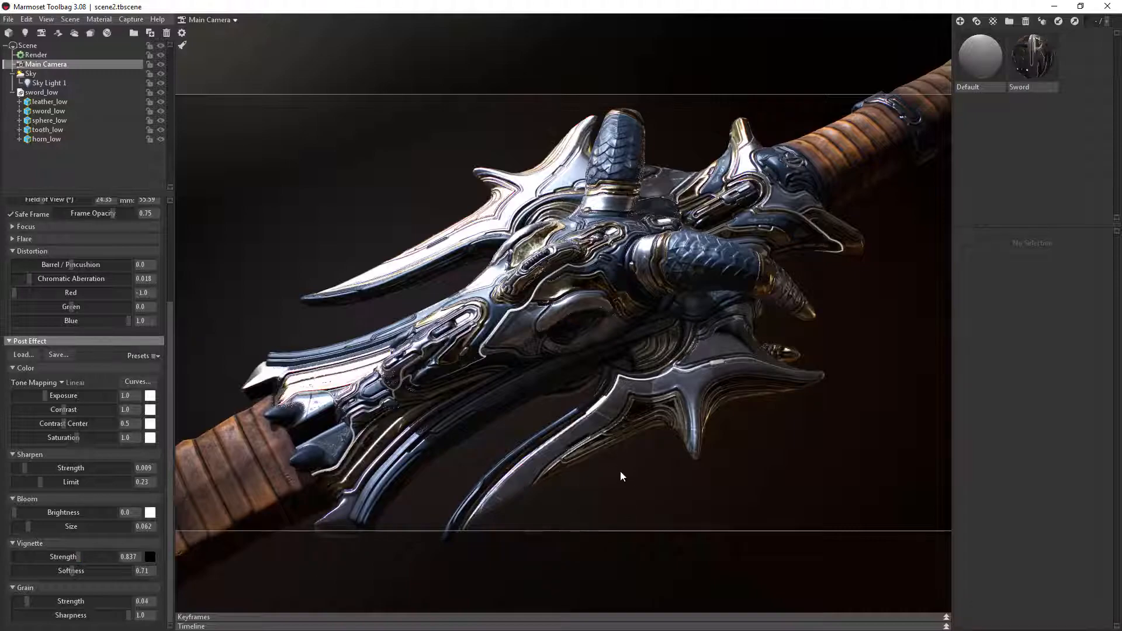
{"action": "key", "text": "Tab"}
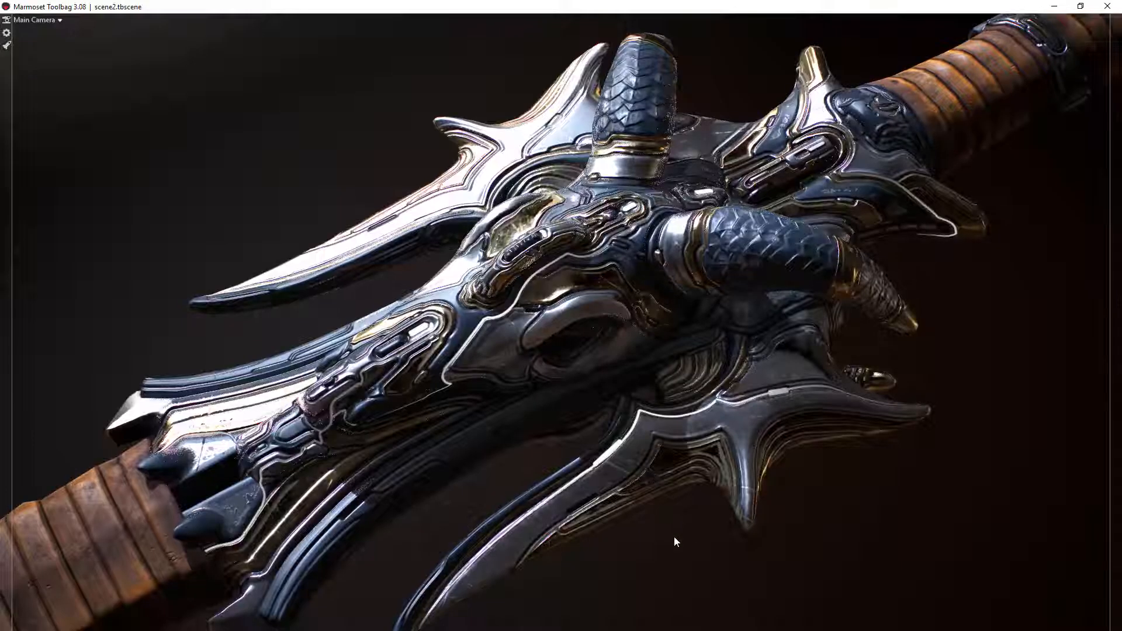
{"action": "left_click_drag", "start_coordinate": [675, 541], "coordinate": [696, 461]}
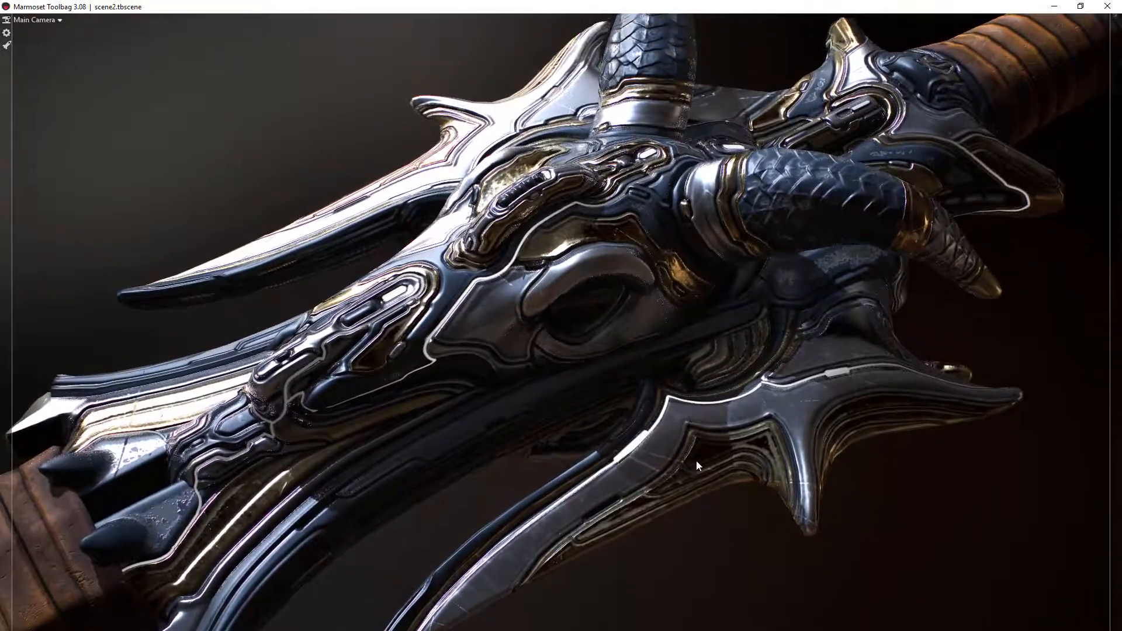
{"action": "key", "text": "Tab"}
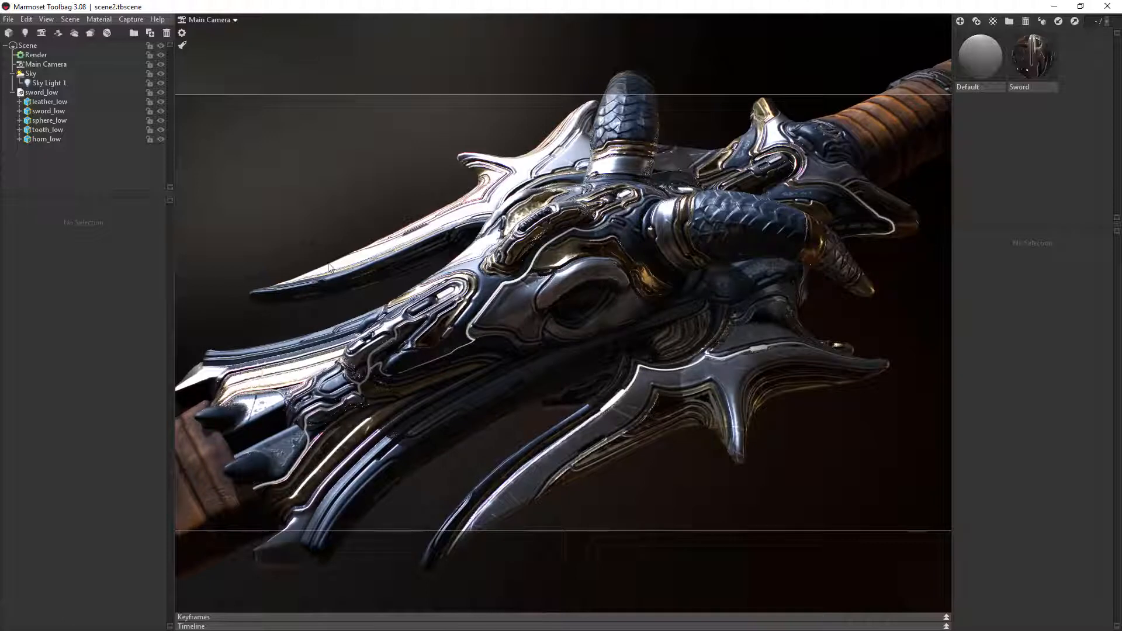
Try adjusting the bloom brightness in the main camera's post effects.
{"action": "left_click", "coordinate": [55, 63]}
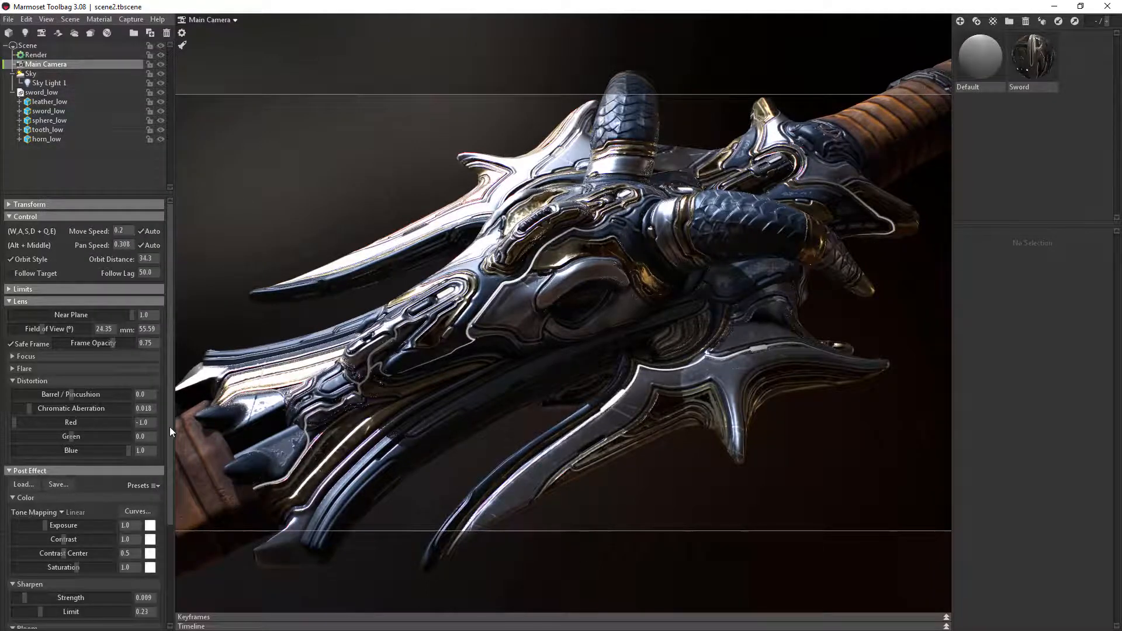
{"action": "left_click_drag", "start_coordinate": [170, 427], "coordinate": [170, 510]}
{"action": "scroll", "coordinate": [149, 514], "scroll_direction": "down", "scroll_amount": 2}
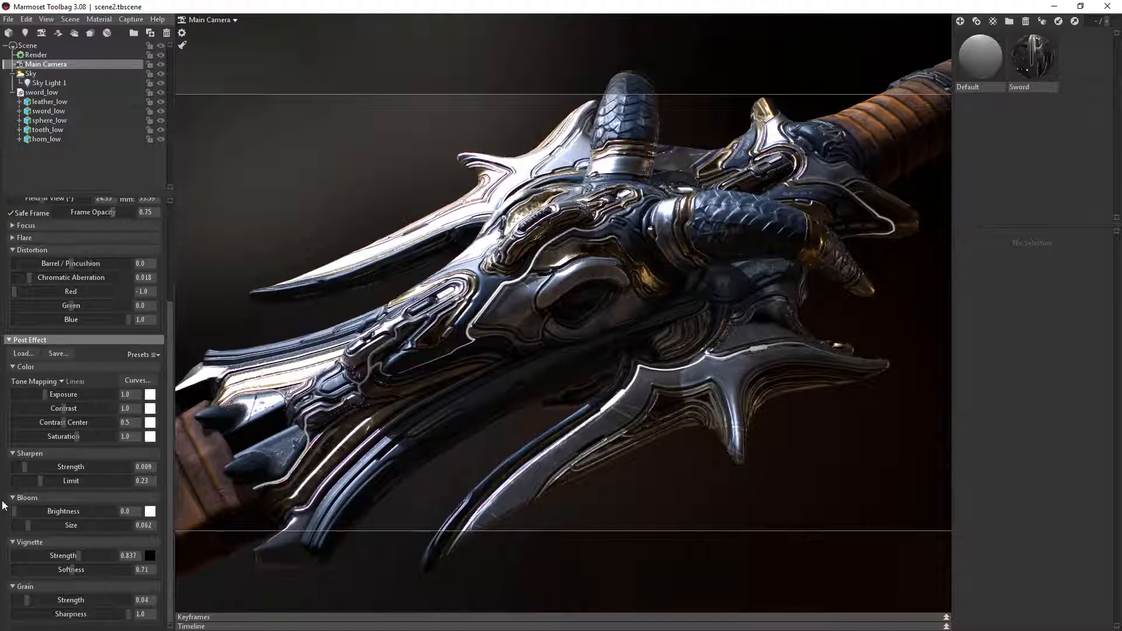
{"action": "mouse_move", "coordinate": [15, 511]}
{"action": "left_mouse_down"}
{"action": "mouse_move", "coordinate": [68, 509]}
{"action": "mouse_move", "coordinate": [13, 511]}
{"action": "left_mouse_up"}
Add a second child light to the sky near the right edge of the sky image.
{"action": "left_click", "coordinate": [29, 73]}
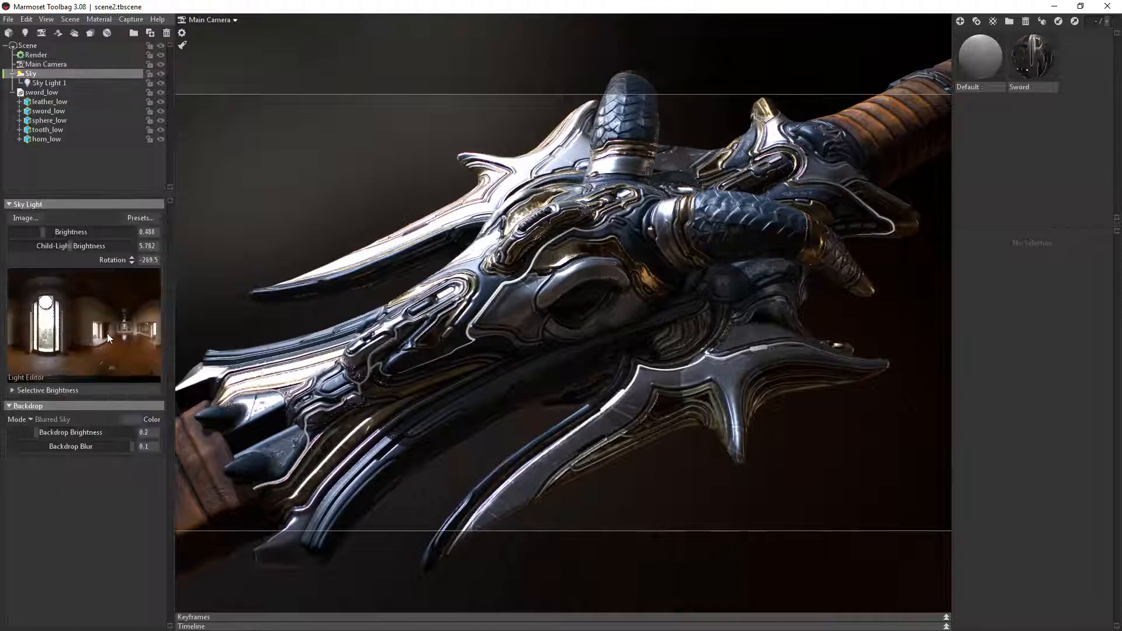
{"action": "left_click", "coordinate": [154, 328]}
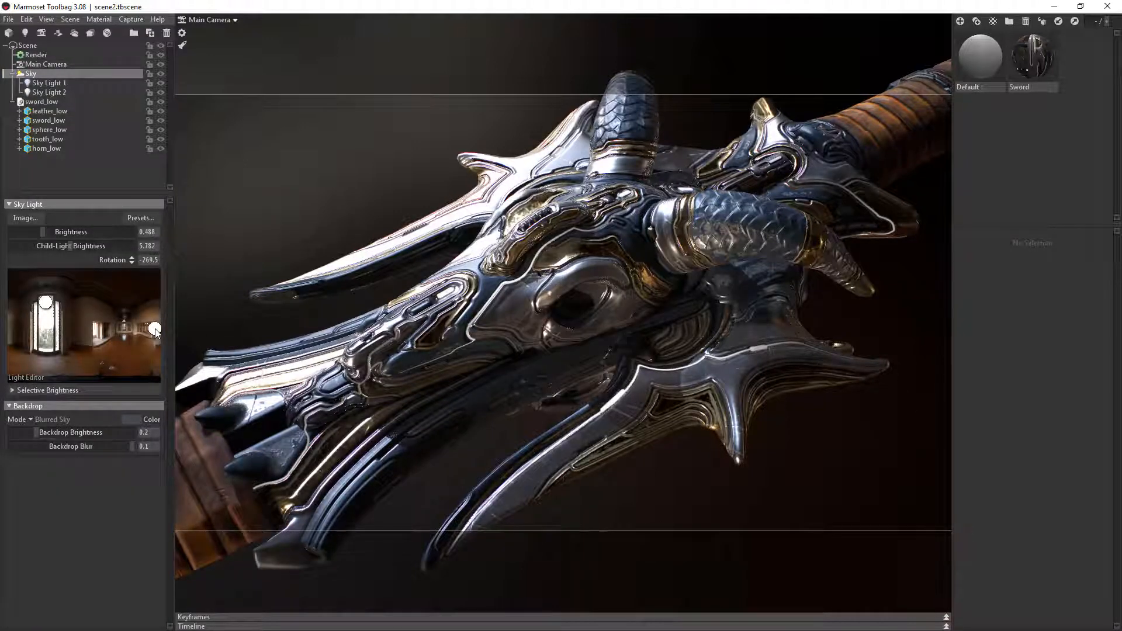
Add a third child light low beside the bright window in the sky image and set the child-light brightness to about 3.203.
{"action": "left_click", "coordinate": [94, 329]}
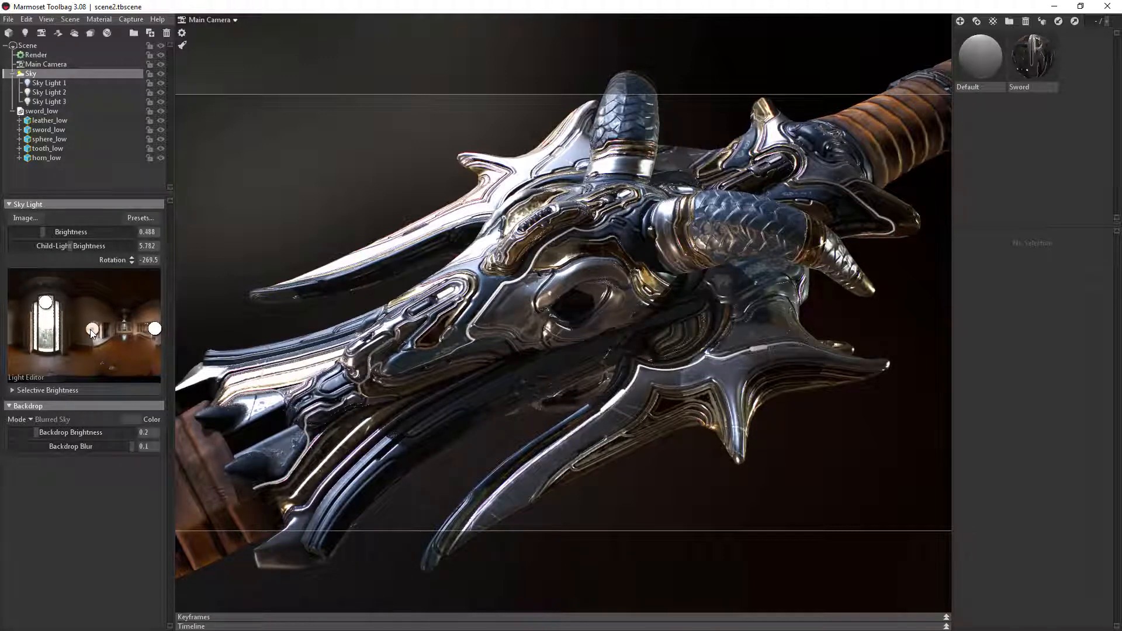
{"action": "left_click_drag", "start_coordinate": [95, 331], "coordinate": [36, 349]}
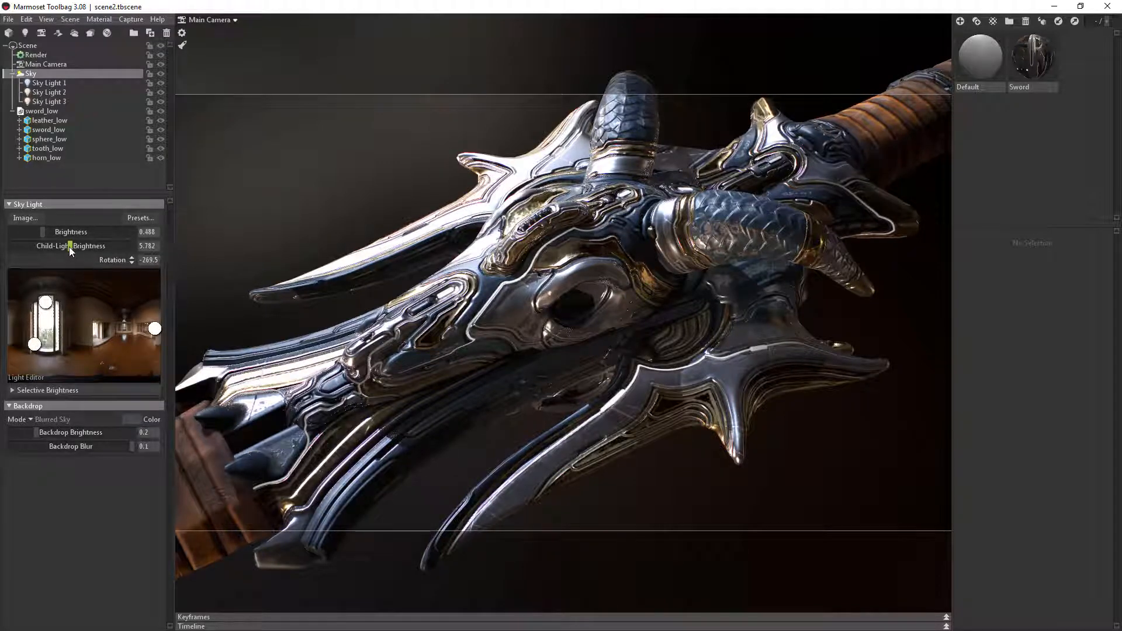
{"action": "left_click_drag", "start_coordinate": [69, 247], "coordinate": [62, 246]}
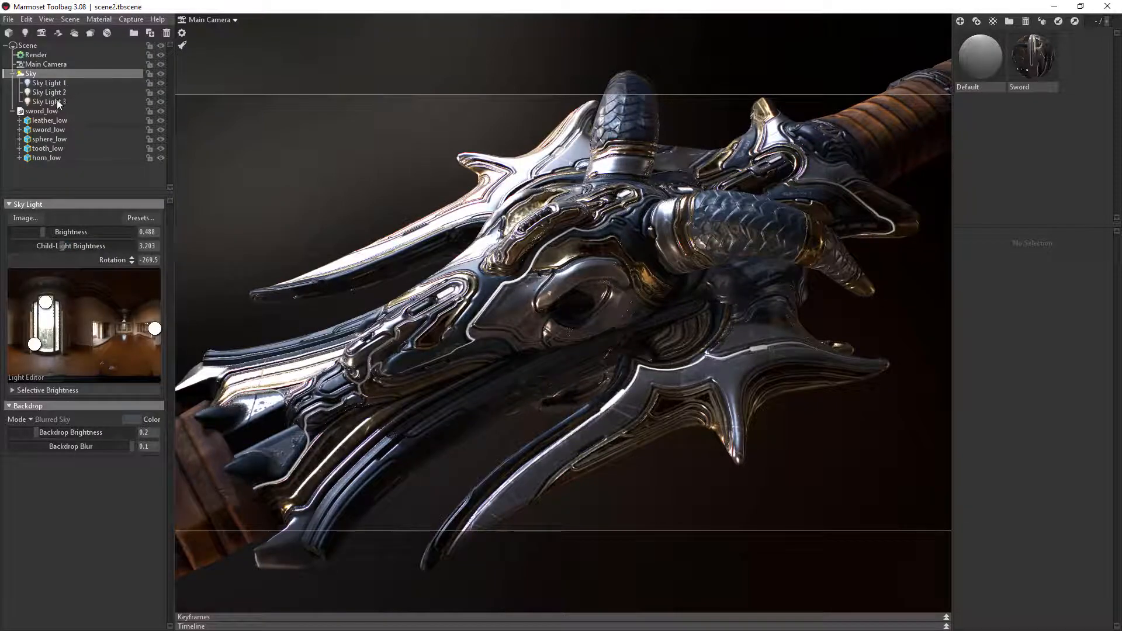
Rotate the whole sword model to turn its guard's upper side toward the camera, move in closer, and check it in the full-screen viewport.
{"action": "left_click", "coordinate": [43, 110]}
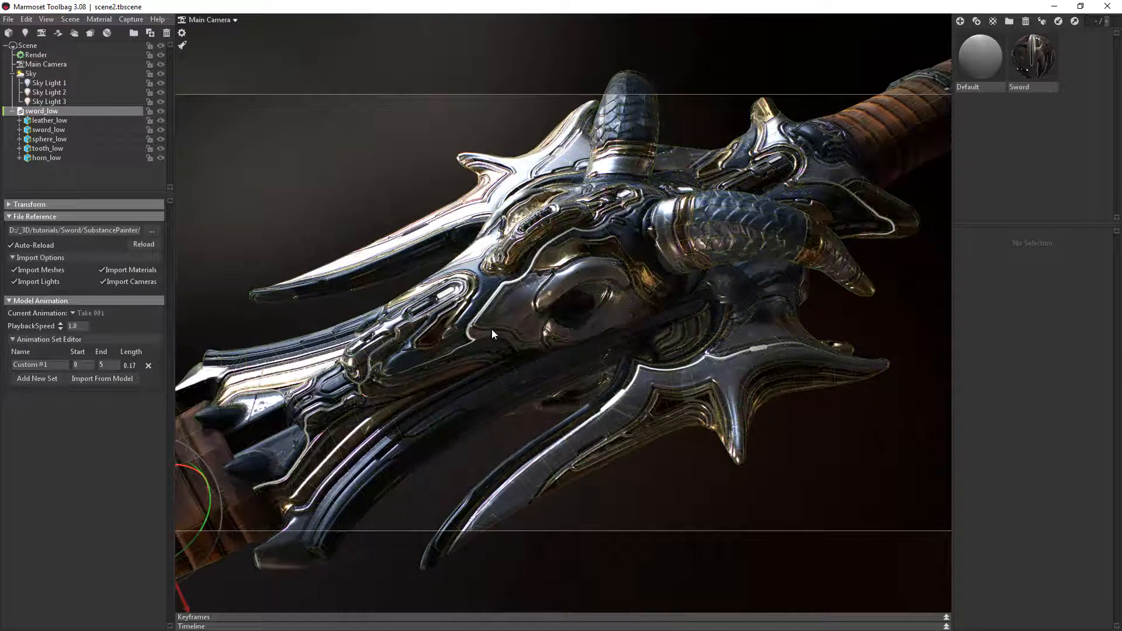
{"action": "scroll", "coordinate": [495, 369], "scroll_direction": "down", "scroll_amount": 4}
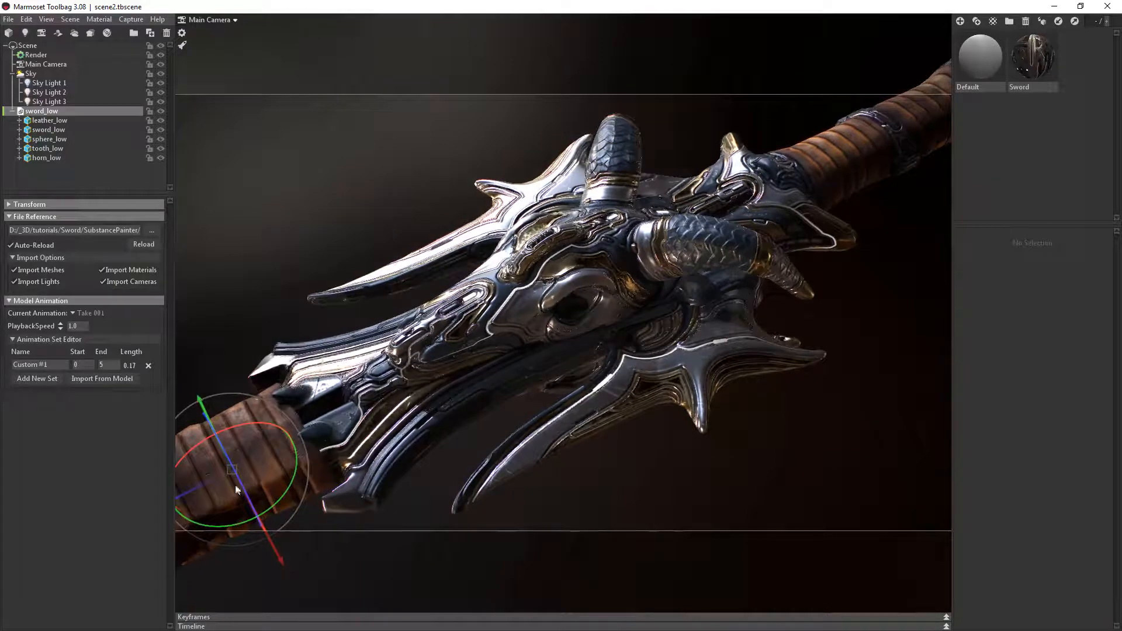
{"action": "left_click_drag", "start_coordinate": [245, 497], "coordinate": [265, 535]}
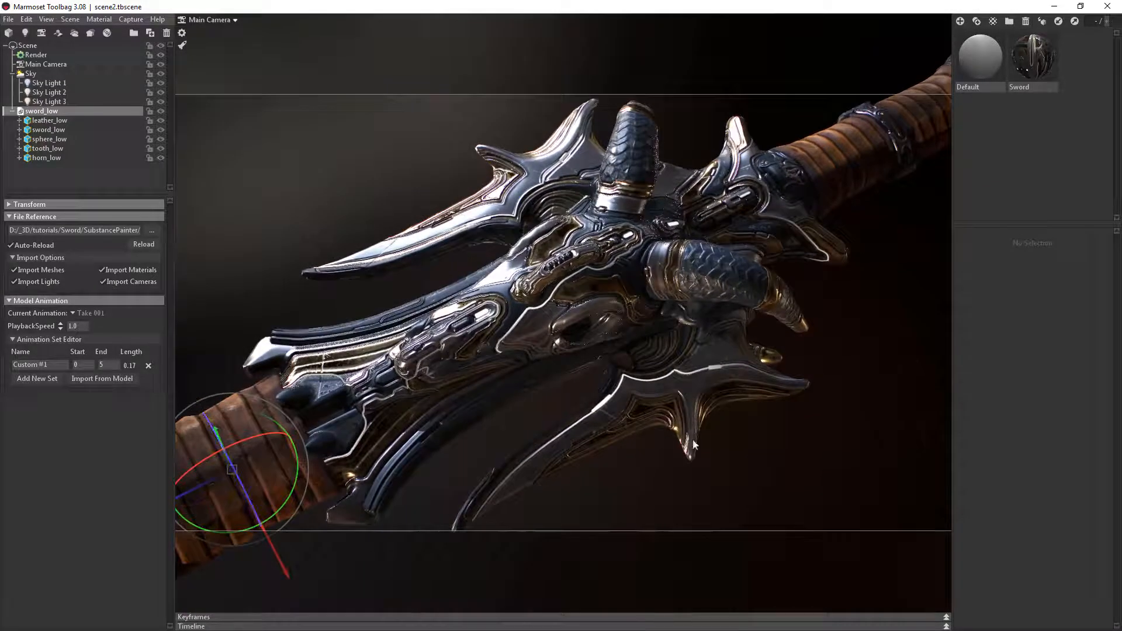
{"action": "right_click_drag", "start_coordinate": [783, 470], "coordinate": [783, 500]}
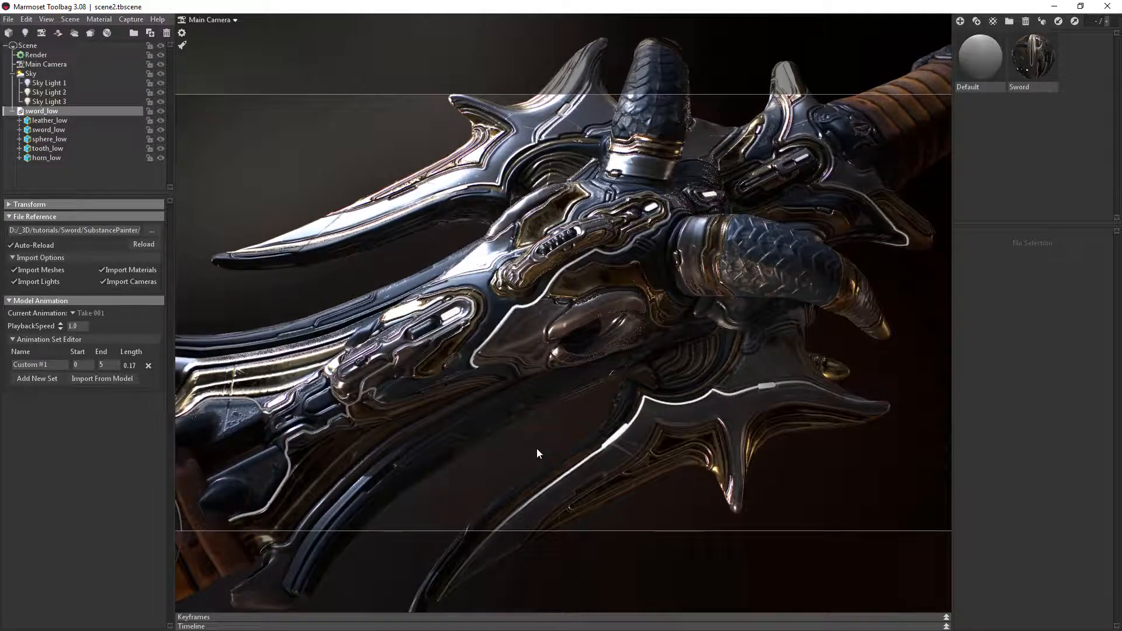
{"action": "key", "text": "Tab"}
{"action": "key", "text": "Tab"}
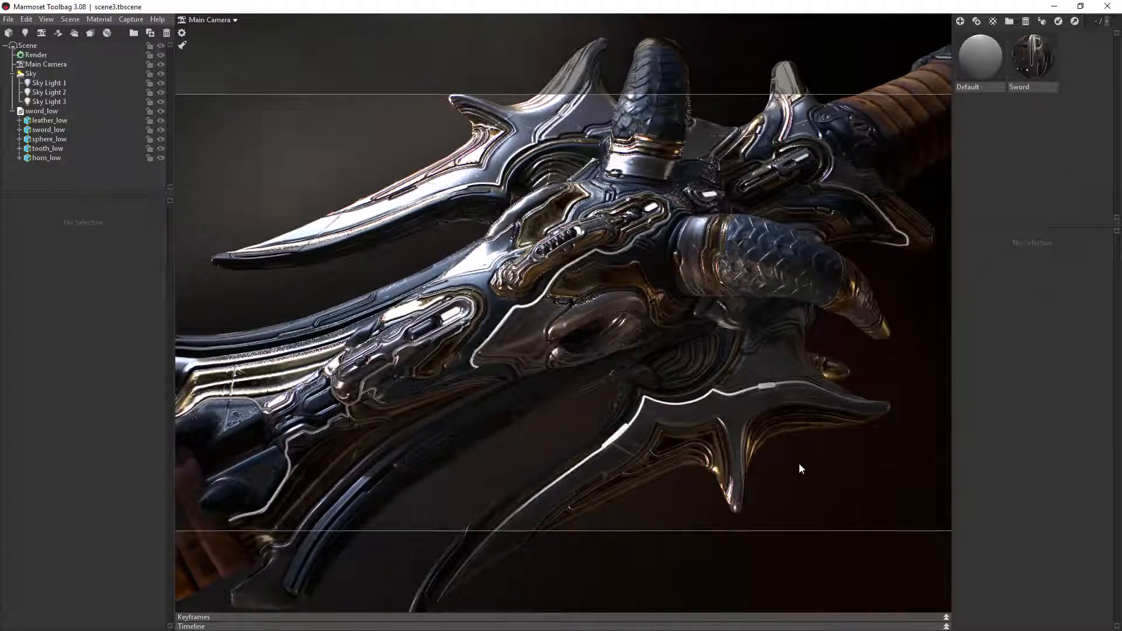
Rotate the sky to about -302.5, set the main camera's field of view to about 20.88°, and pull the camera back to reframe the sword.
{"action": "left_click_drag", "start_coordinate": [811, 469], "coordinate": [613, 227], "text": "shift"}
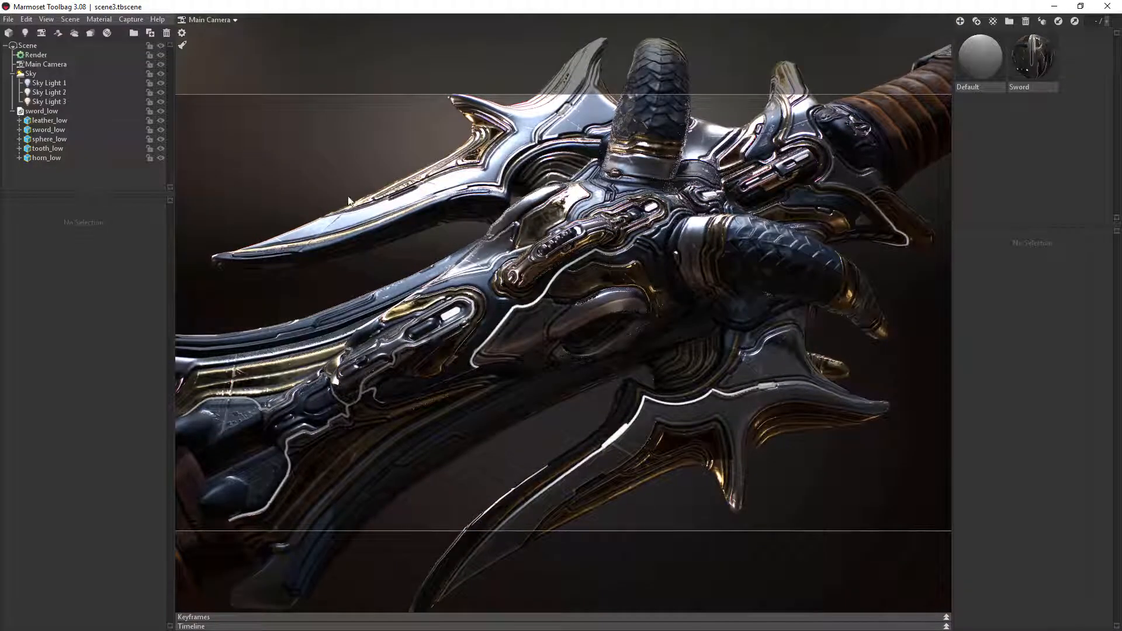
{"action": "left_click", "coordinate": [31, 74]}
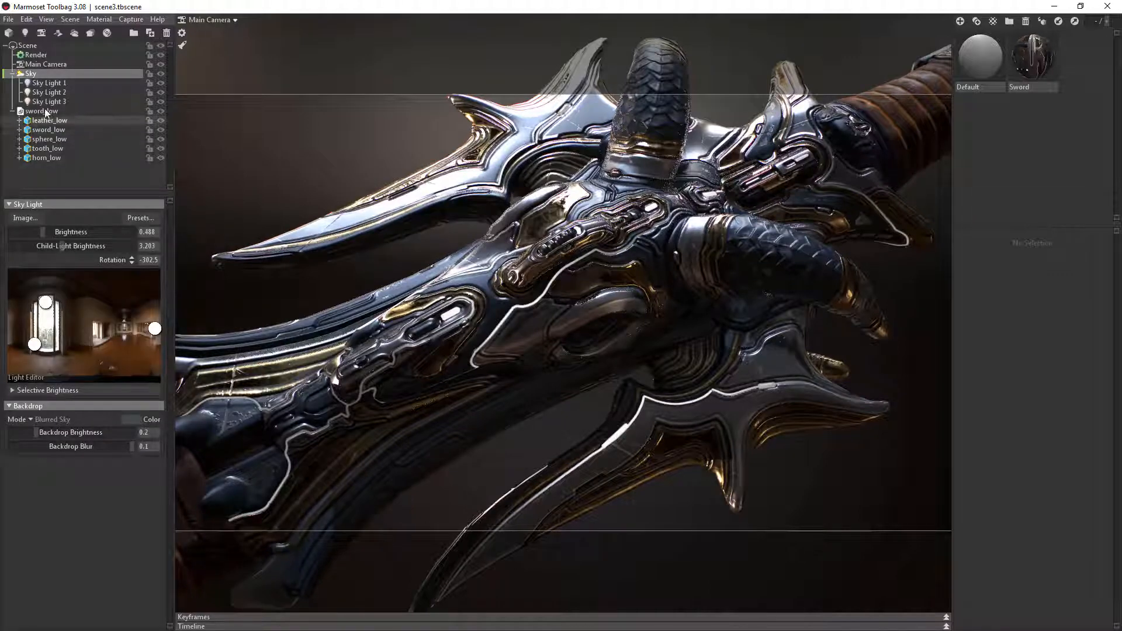
{"action": "left_click", "coordinate": [47, 64]}
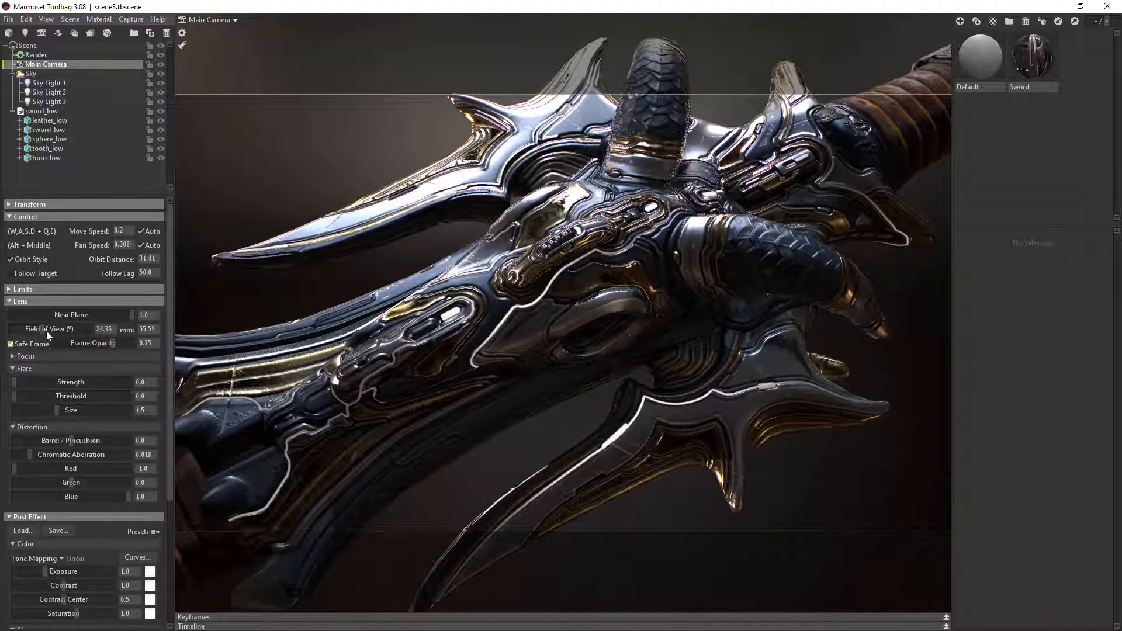
{"action": "left_click_drag", "start_coordinate": [43, 329], "coordinate": [39, 326]}
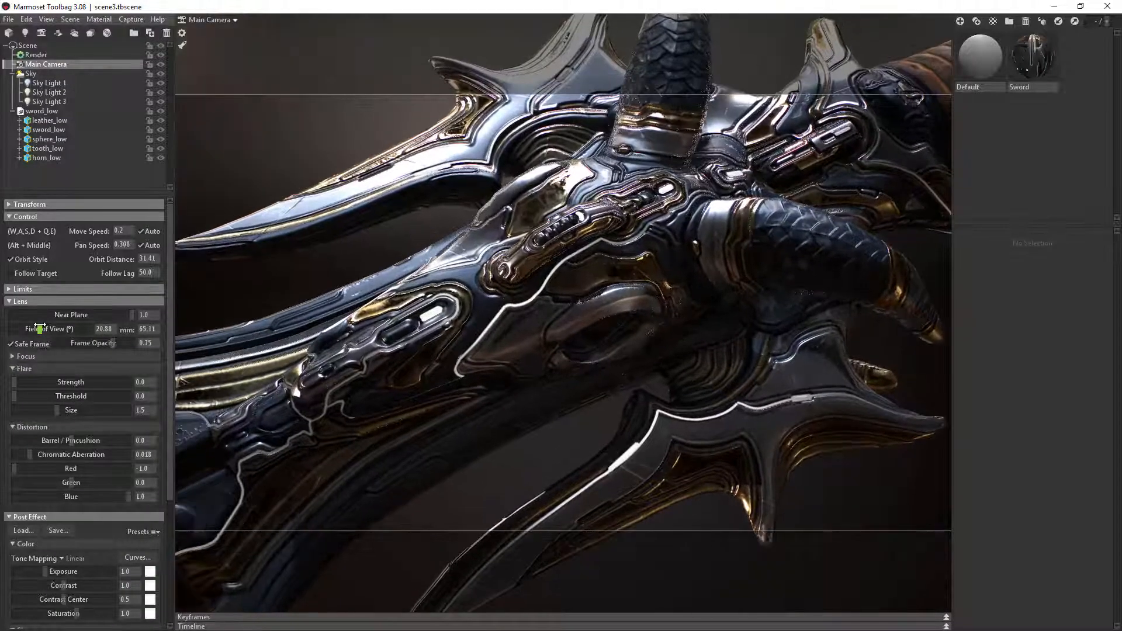
{"action": "scroll", "coordinate": [524, 443], "scroll_direction": "down", "scroll_amount": 5}
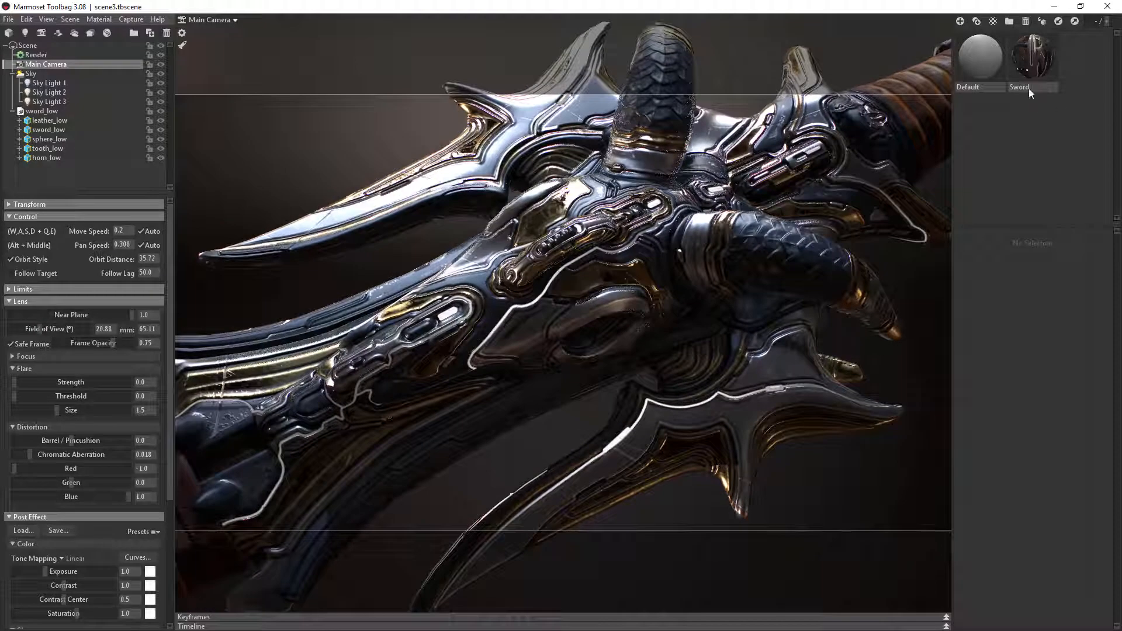
Set the Sword material's emissive intensity to 10 and its emissive color to blue-violet 4537c3.
{"action": "left_click", "coordinate": [1030, 58]}
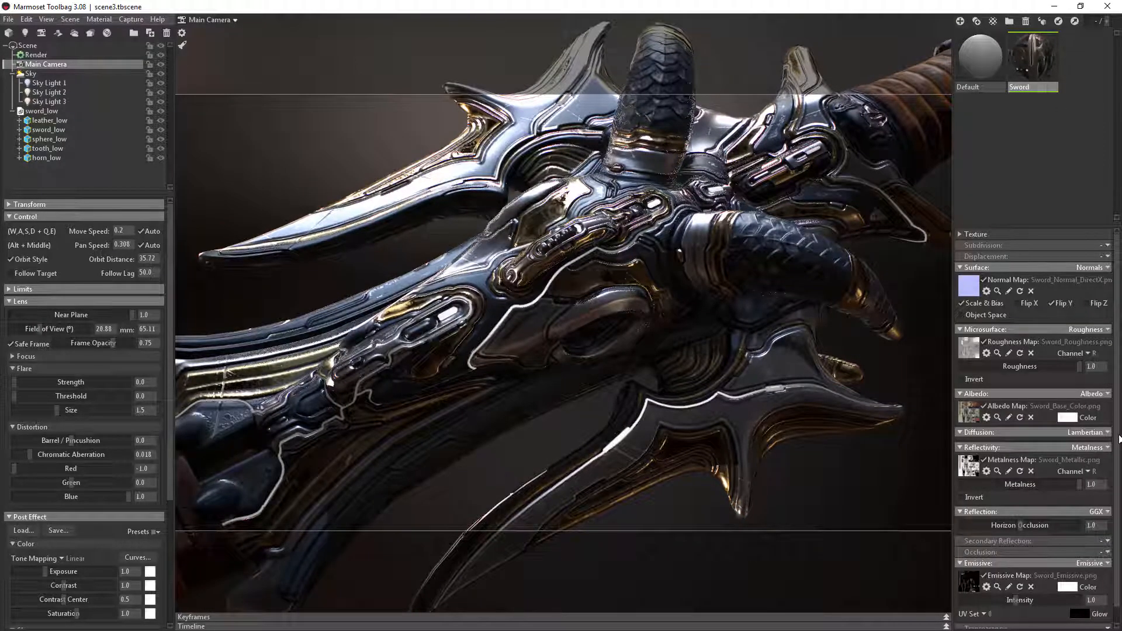
{"action": "scroll", "coordinate": [1111, 532], "scroll_direction": "down", "scroll_amount": 1}
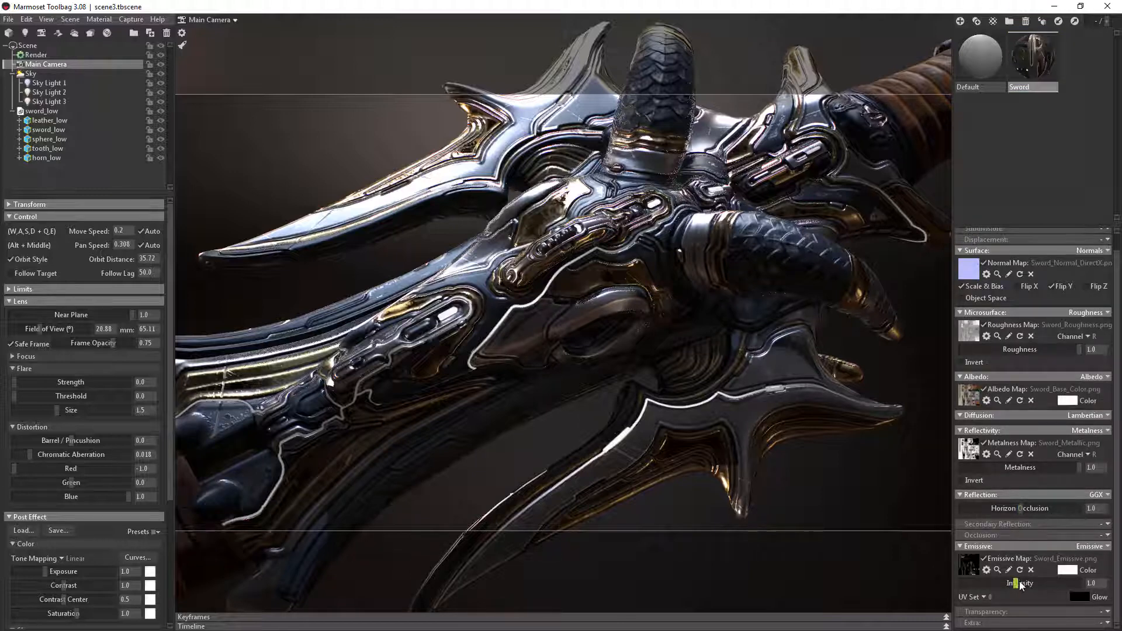
{"action": "left_click_drag", "start_coordinate": [1034, 581], "coordinate": [1095, 582]}
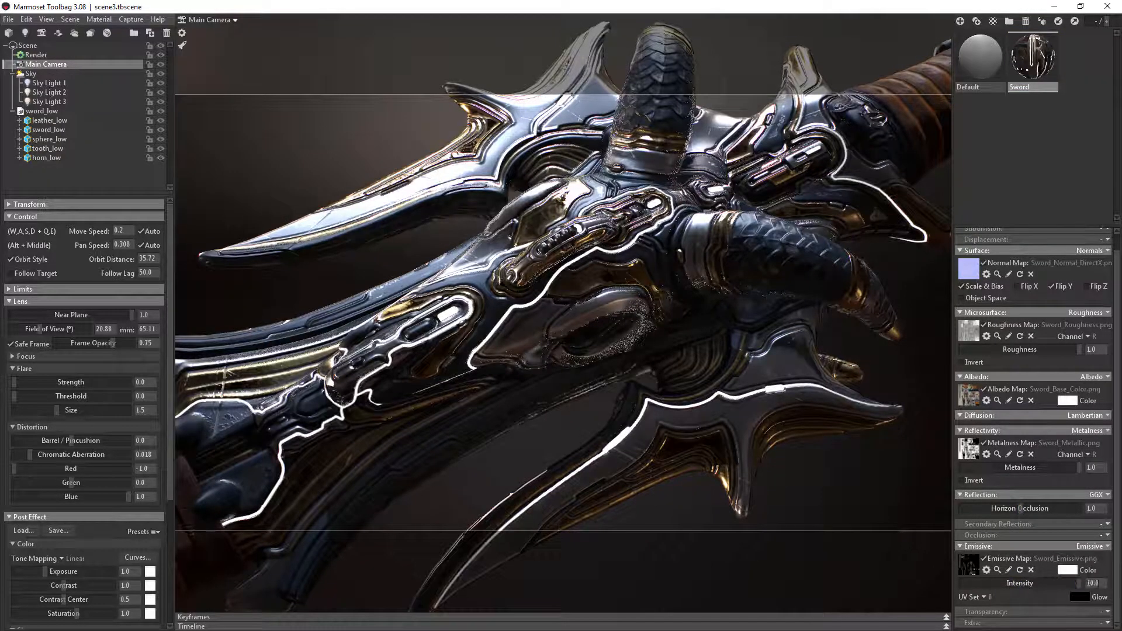
{"action": "left_click", "coordinate": [1061, 568]}
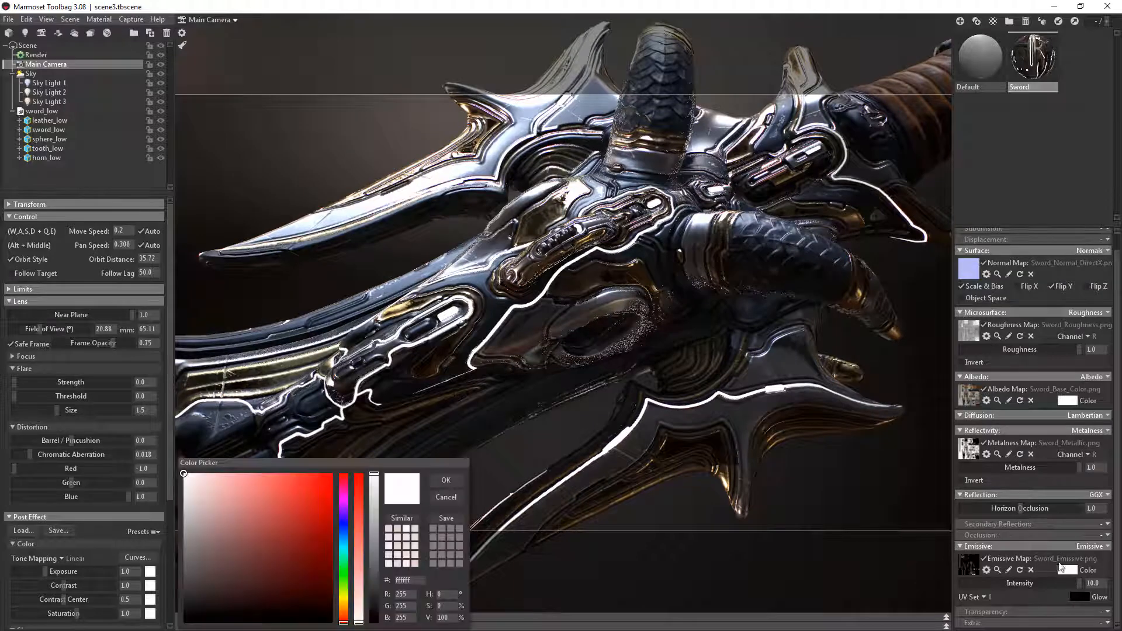
{"action": "left_click", "coordinate": [343, 518]}
{"action": "left_click", "coordinate": [292, 517]}
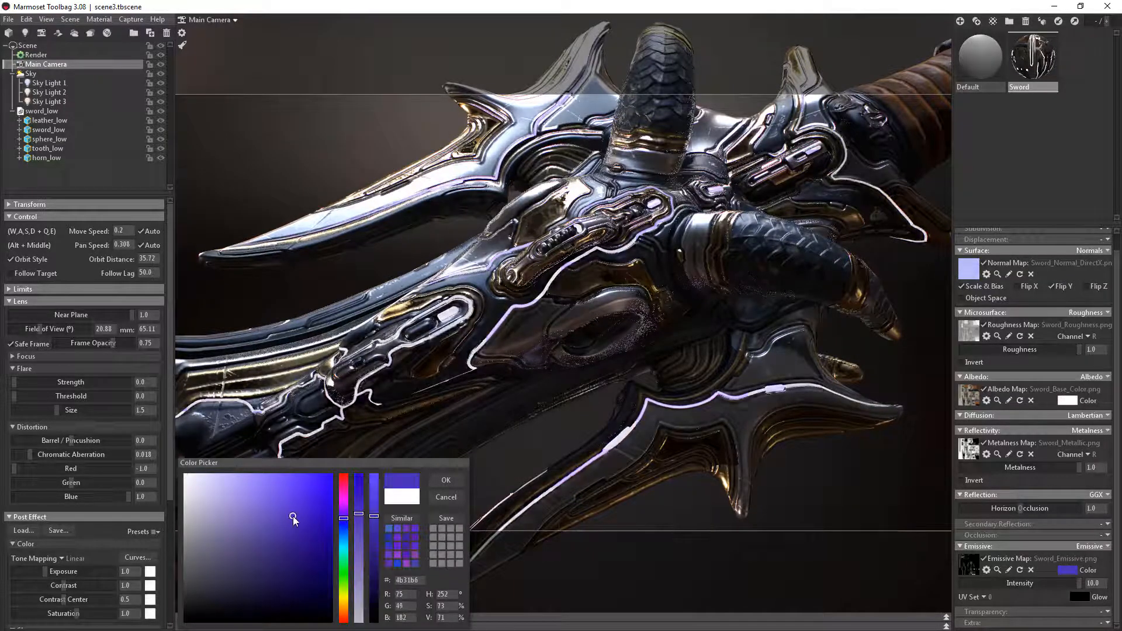
{"action": "left_click_drag", "start_coordinate": [293, 517], "coordinate": [291, 509]}
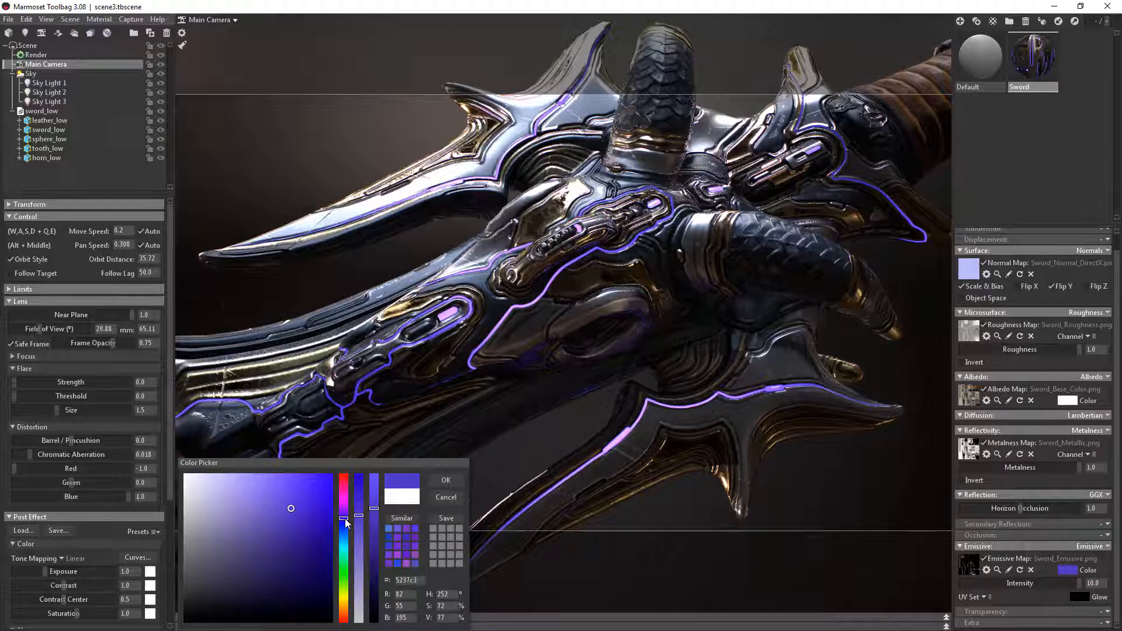
{"action": "left_click_drag", "start_coordinate": [345, 522], "coordinate": [347, 525]}
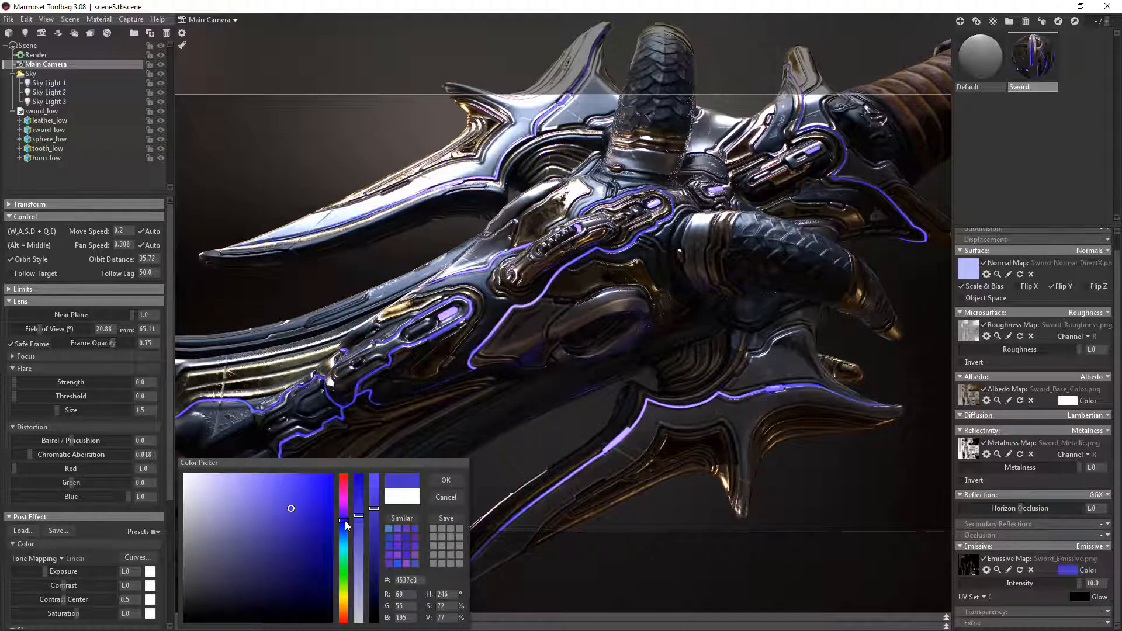
{"action": "left_click", "coordinate": [445, 480]}
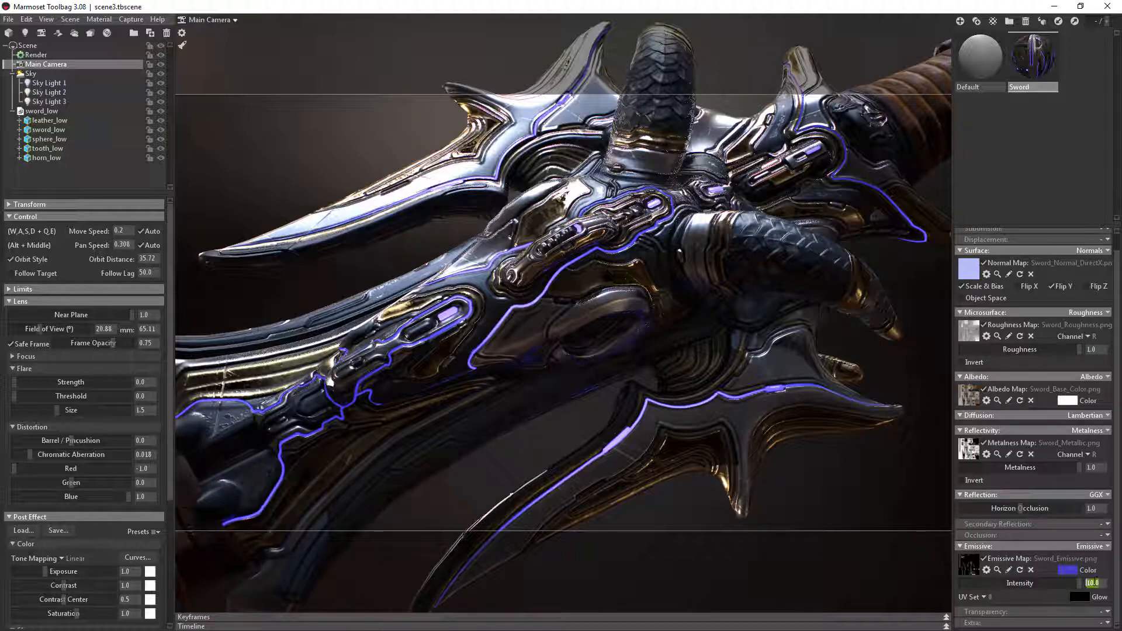
Try emissive intensities of 100 and 50 on the Sword material, and settle on 20.
{"action": "type", "text": "100"}
{"action": "key", "text": "Return"}
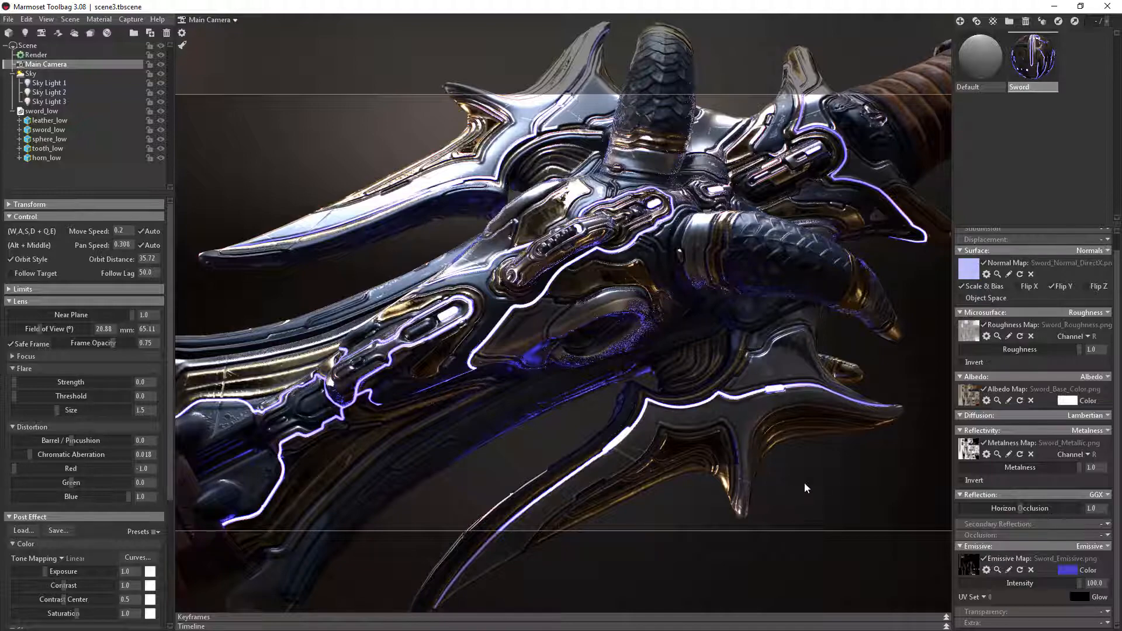
{"action": "left_click_drag", "start_coordinate": [835, 481], "coordinate": [852, 478]}
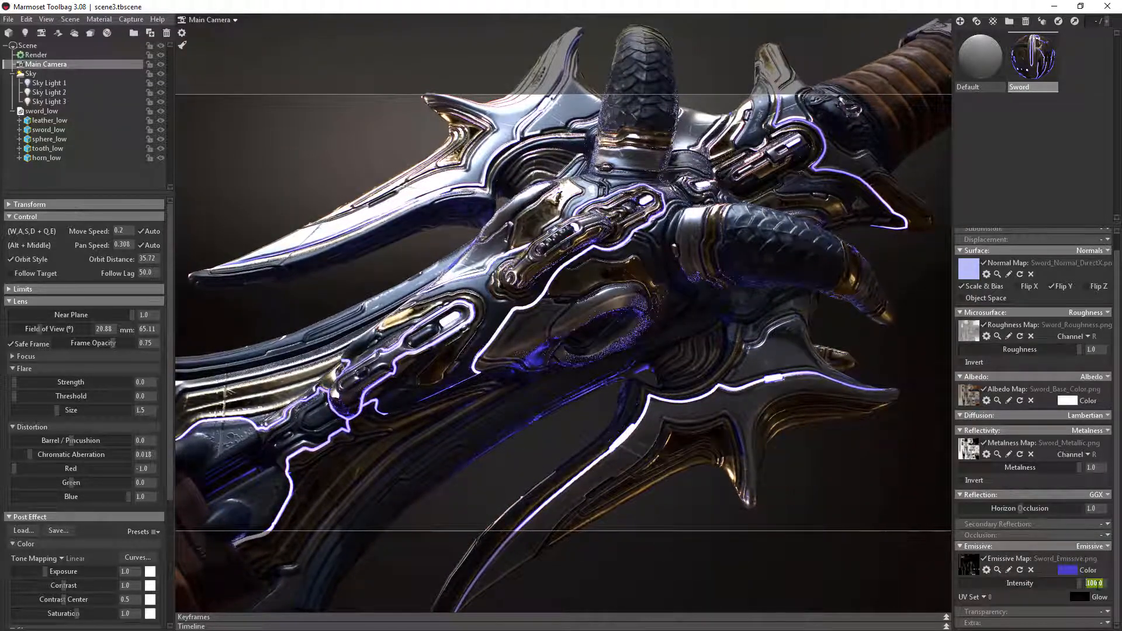
{"action": "type", "text": "50"}
{"action": "key", "text": "Return"}
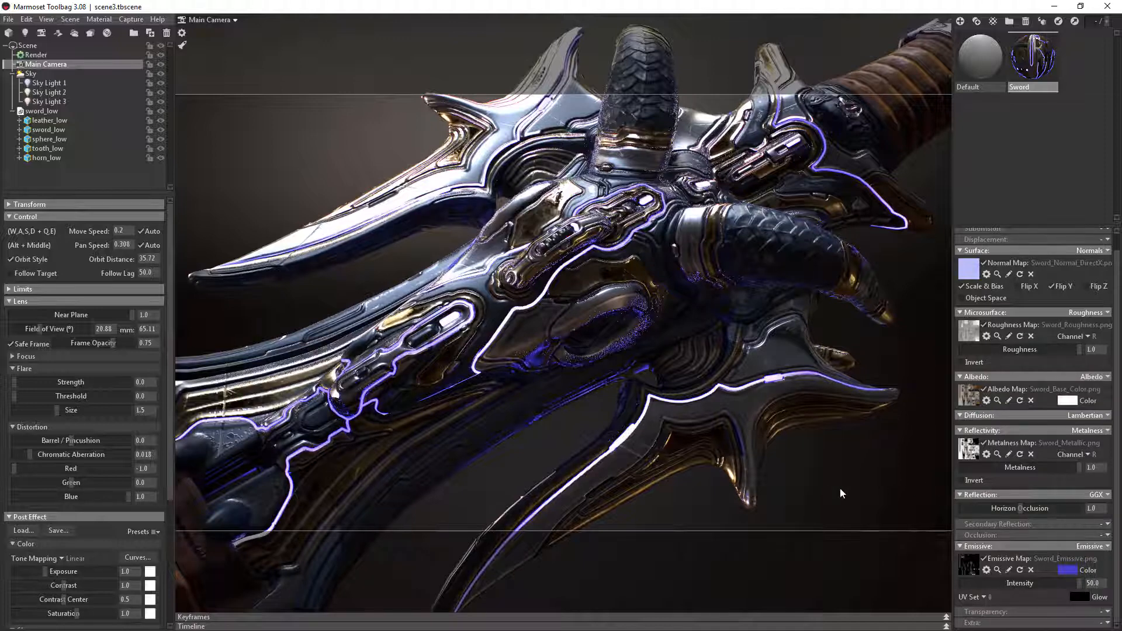
{"action": "double_click", "coordinate": [1090, 583]}
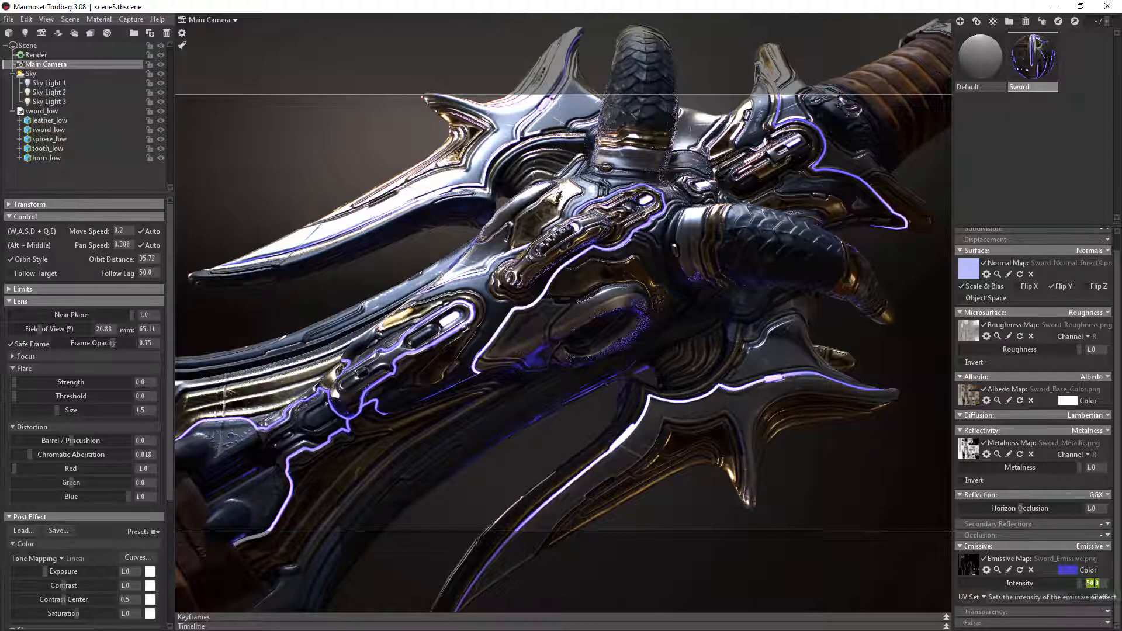
{"action": "type", "text": "20"}
{"action": "key", "text": "Return"}
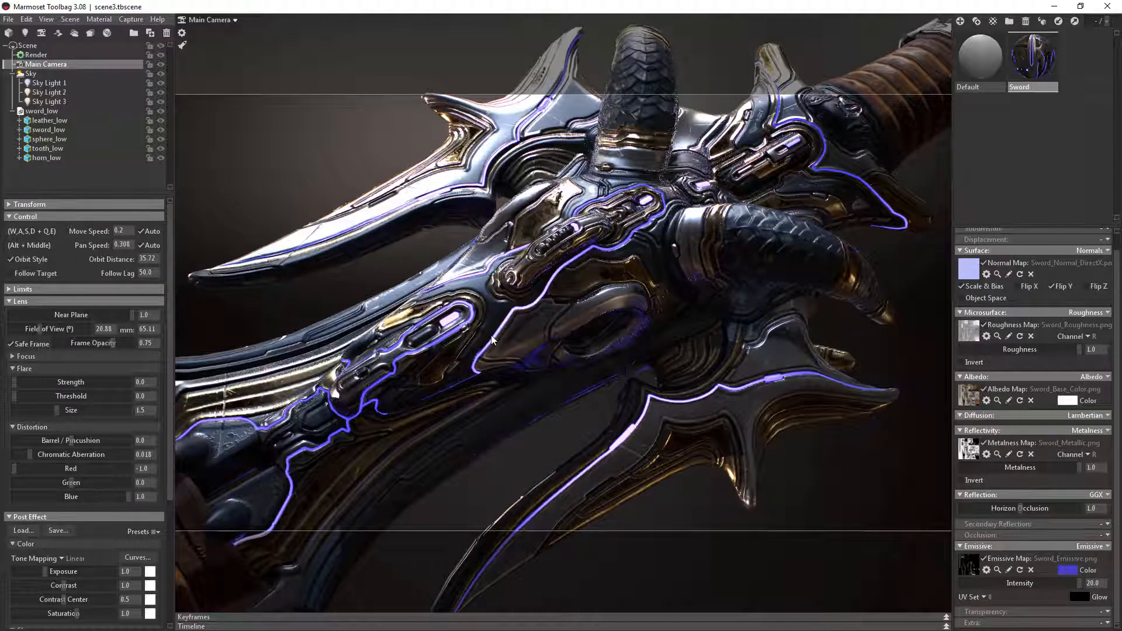
Enable depth of field on the main camera and set the focus distance to about 34.31.
{"action": "left_click", "coordinate": [27, 356]}
{"action": "left_click", "coordinate": [24, 370]}
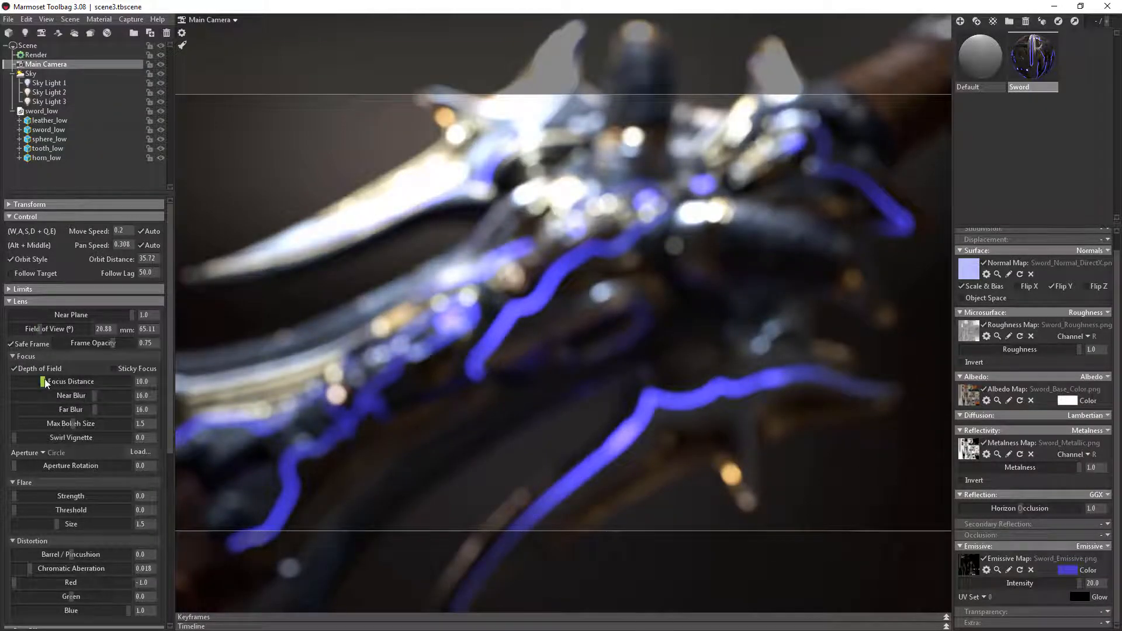
{"action": "left_click_drag", "start_coordinate": [45, 383], "coordinate": [50, 381]}
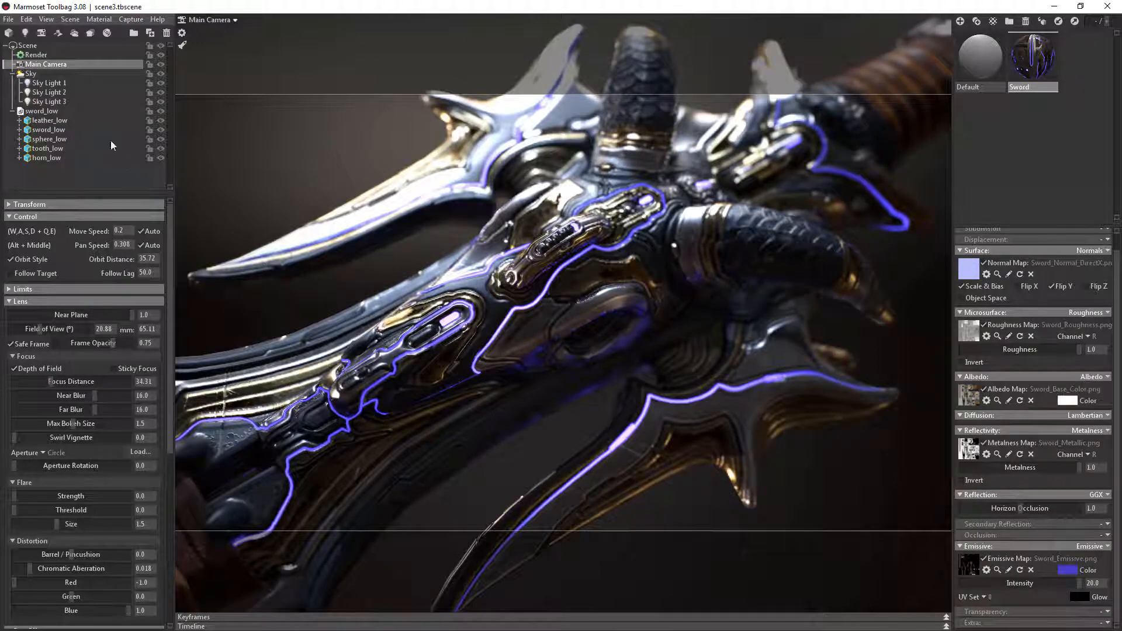
Tilt the sword model slightly with its rotation gizmo and frame the guard in the main camera again.
{"action": "left_click", "coordinate": [41, 111]}
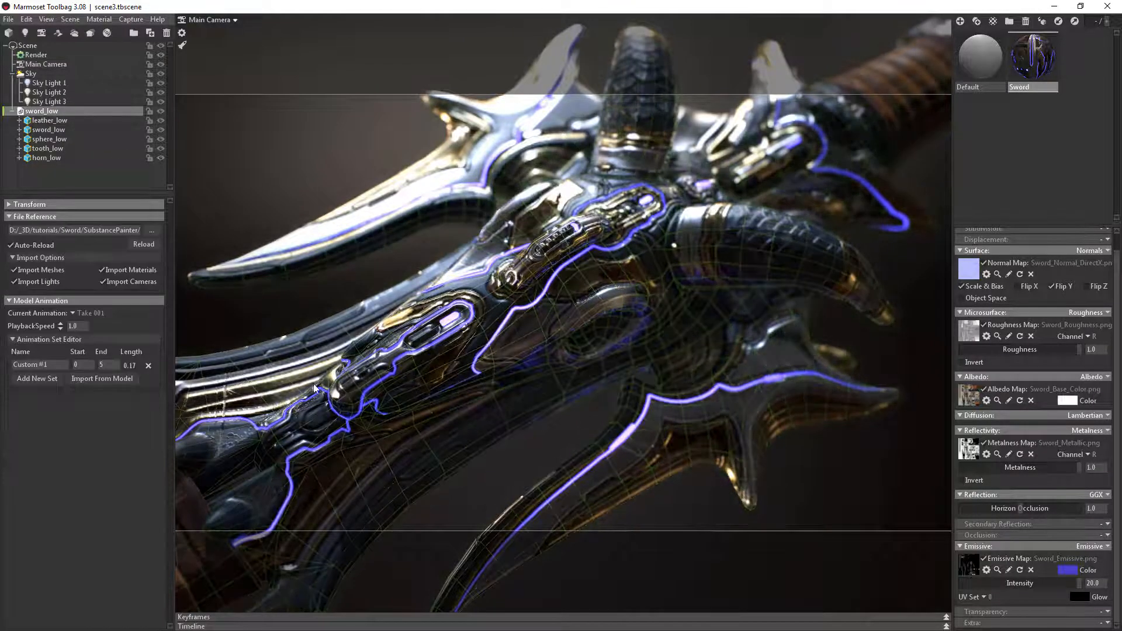
{"action": "left_click_drag", "start_coordinate": [228, 314], "coordinate": [391, 370]}
{"action": "left_click_drag", "start_coordinate": [405, 353], "coordinate": [368, 385]}
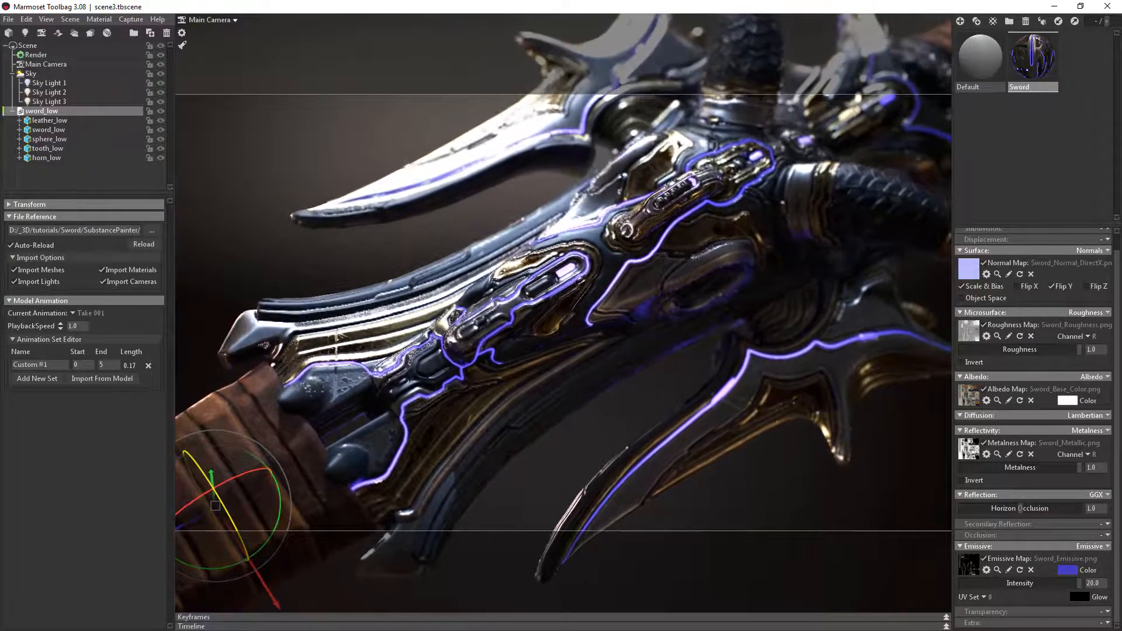
{"action": "left_click_drag", "start_coordinate": [570, 295], "coordinate": [507, 332]}
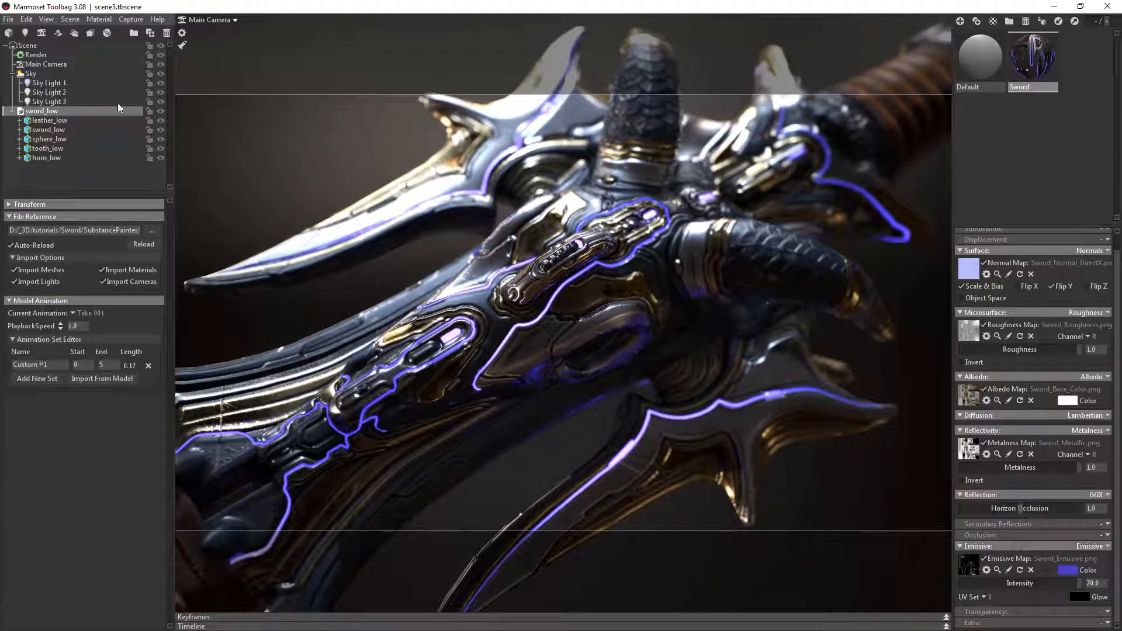
Add a lens flare to the main camera with strength about 0.15, threshold about 3.316 and size about 0.51.
{"action": "left_click", "coordinate": [37, 74]}
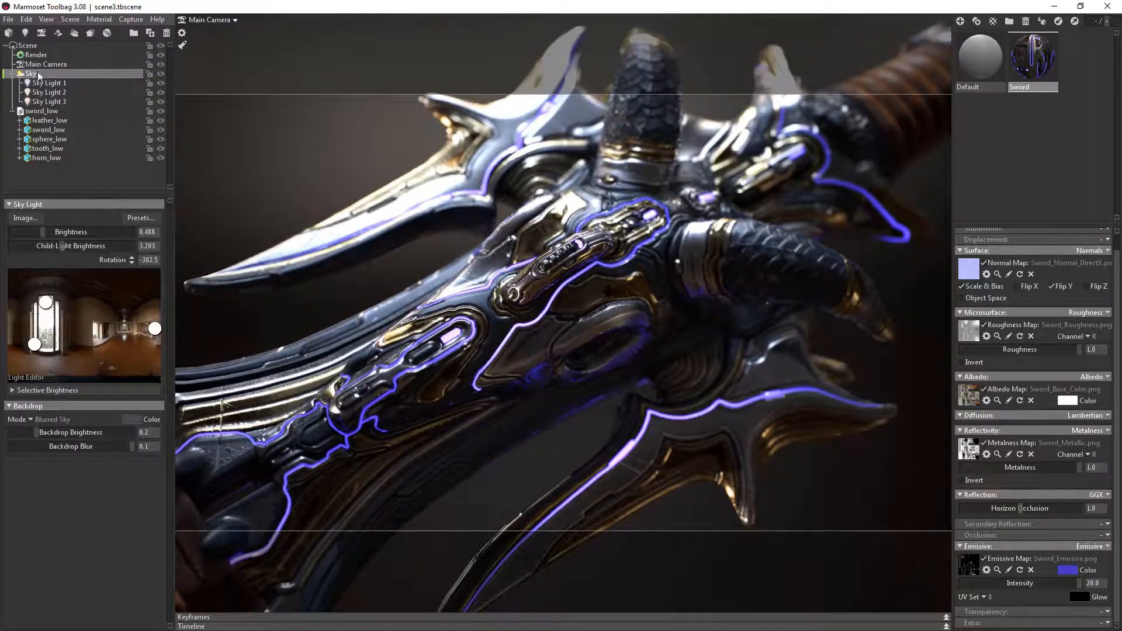
{"action": "left_click", "coordinate": [46, 64]}
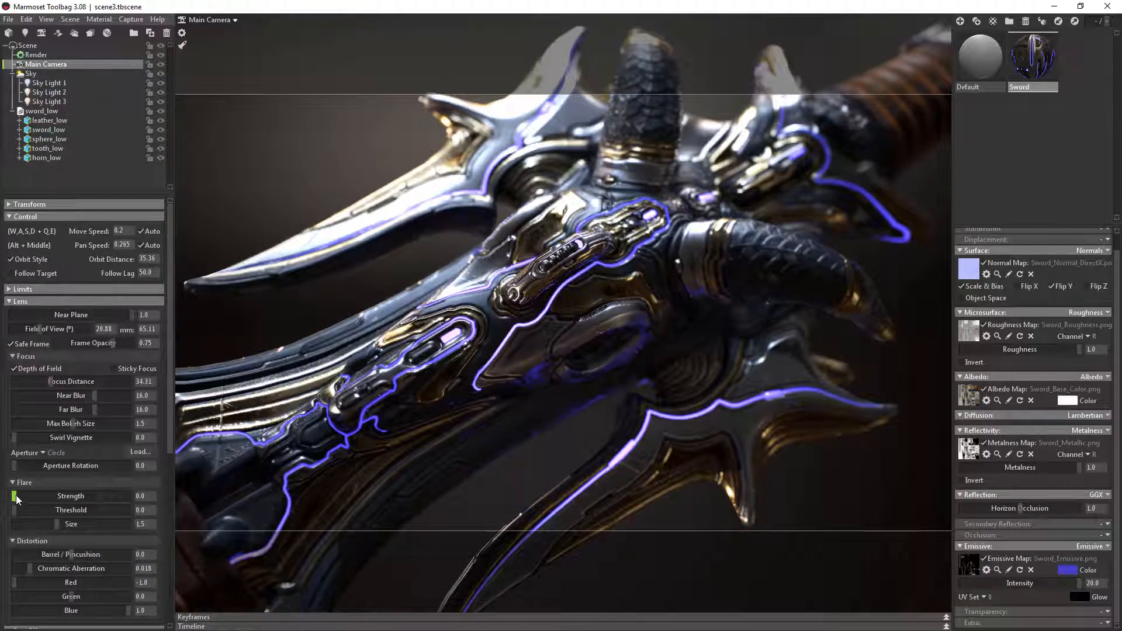
{"action": "left_click_drag", "start_coordinate": [16, 498], "coordinate": [28, 524]}
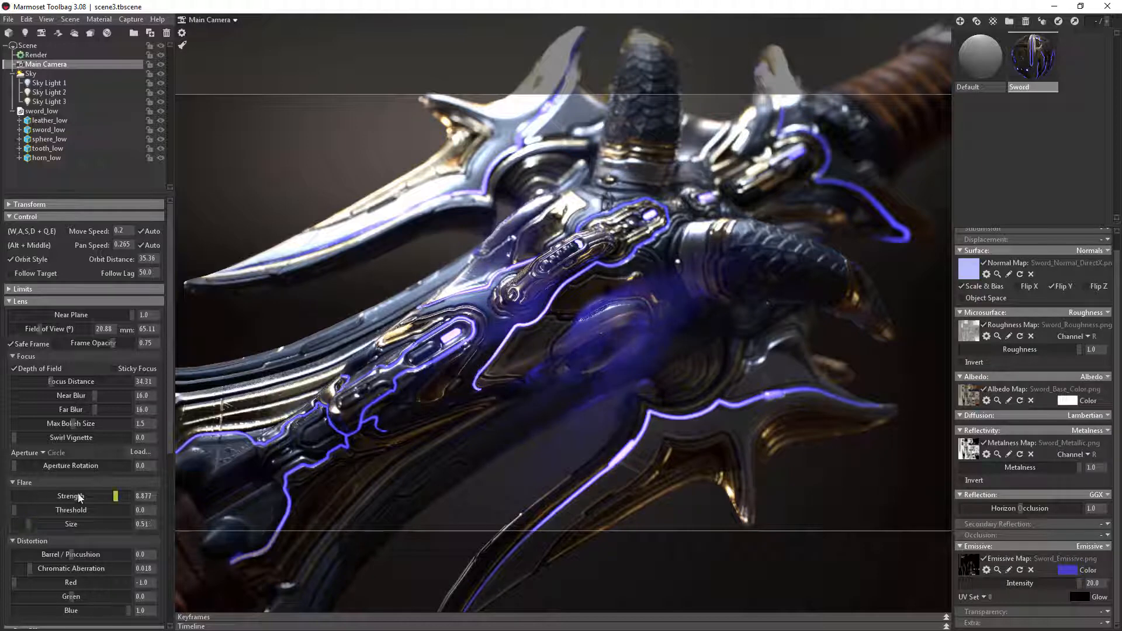
{"action": "left_click_drag", "start_coordinate": [88, 495], "coordinate": [51, 510]}
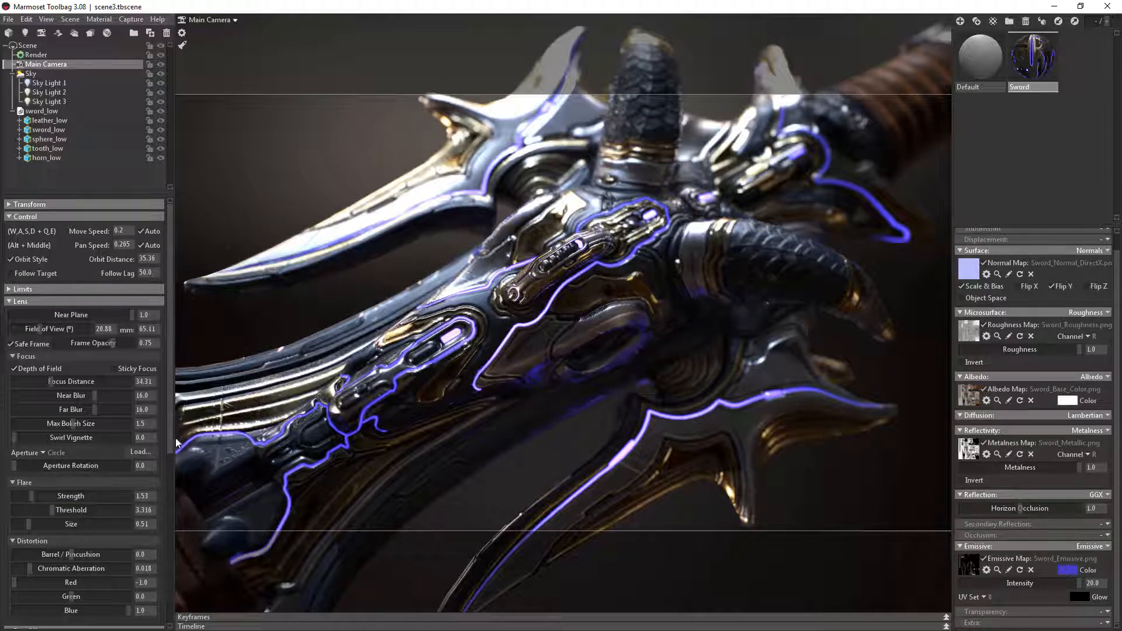
Adjust the main camera's bloom brightness, set the bloom size to about 0.043, and reframe the sword guard.
{"action": "scroll", "coordinate": [168, 467], "scroll_direction": "down", "scroll_amount": 5}
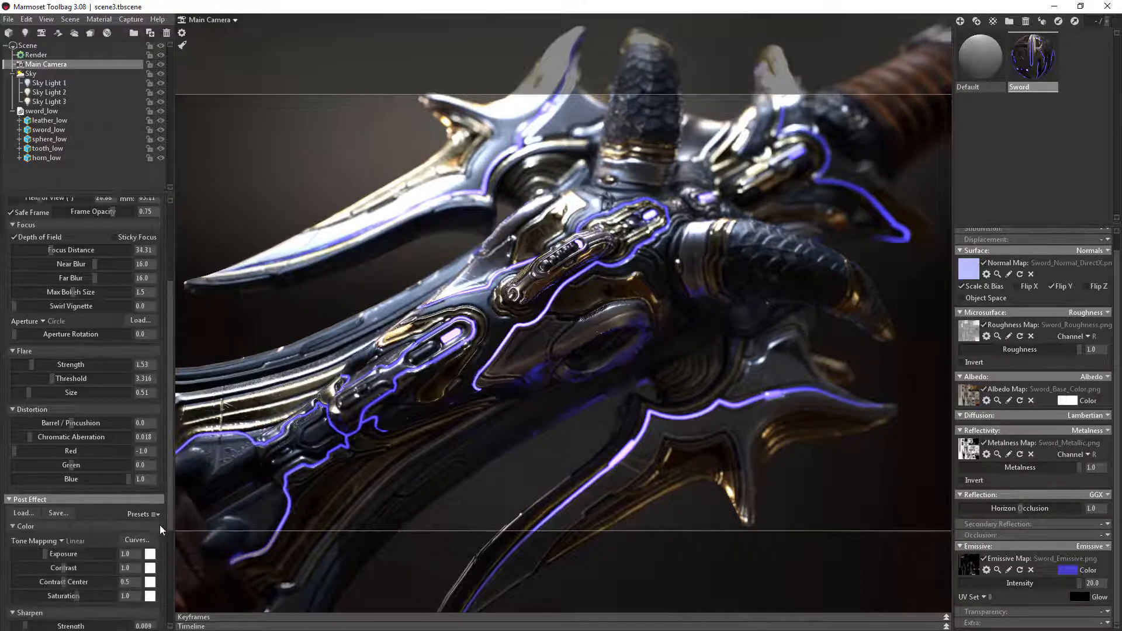
{"action": "scroll", "coordinate": [156, 538], "scroll_direction": "down", "scroll_amount": 5}
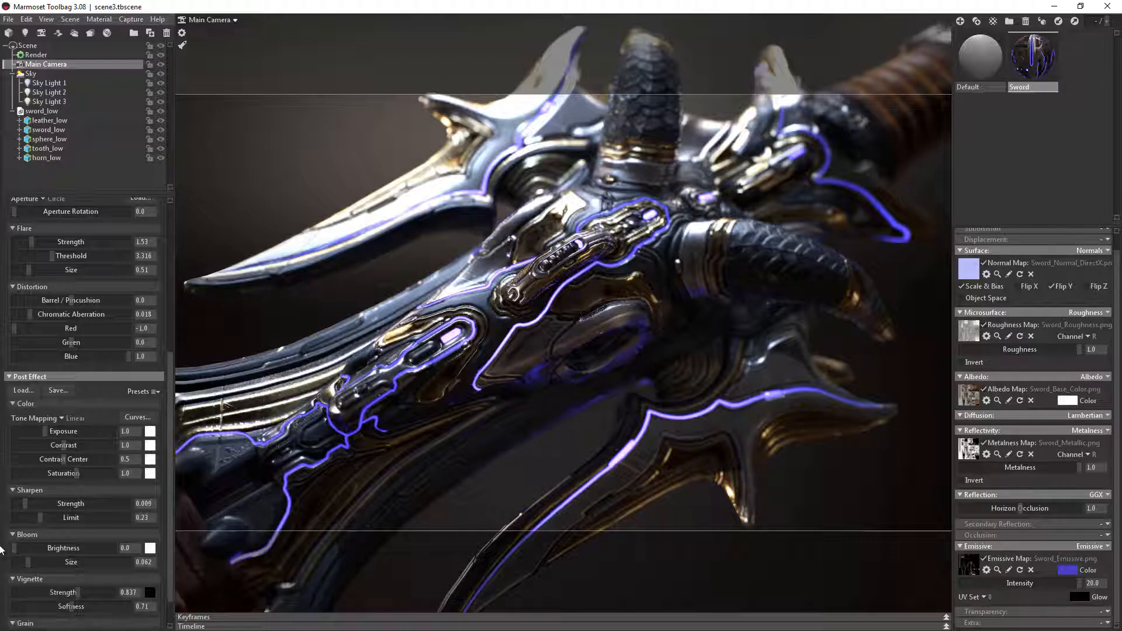
{"action": "mouse_move", "coordinate": [14, 547]}
{"action": "left_mouse_down"}
{"action": "mouse_move", "coordinate": [66, 547]}
{"action": "mouse_move", "coordinate": [13, 562]}
{"action": "mouse_move", "coordinate": [38, 548]}
{"action": "left_mouse_up"}
{"action": "left_click_drag", "start_coordinate": [493, 475], "coordinate": [541, 458]}
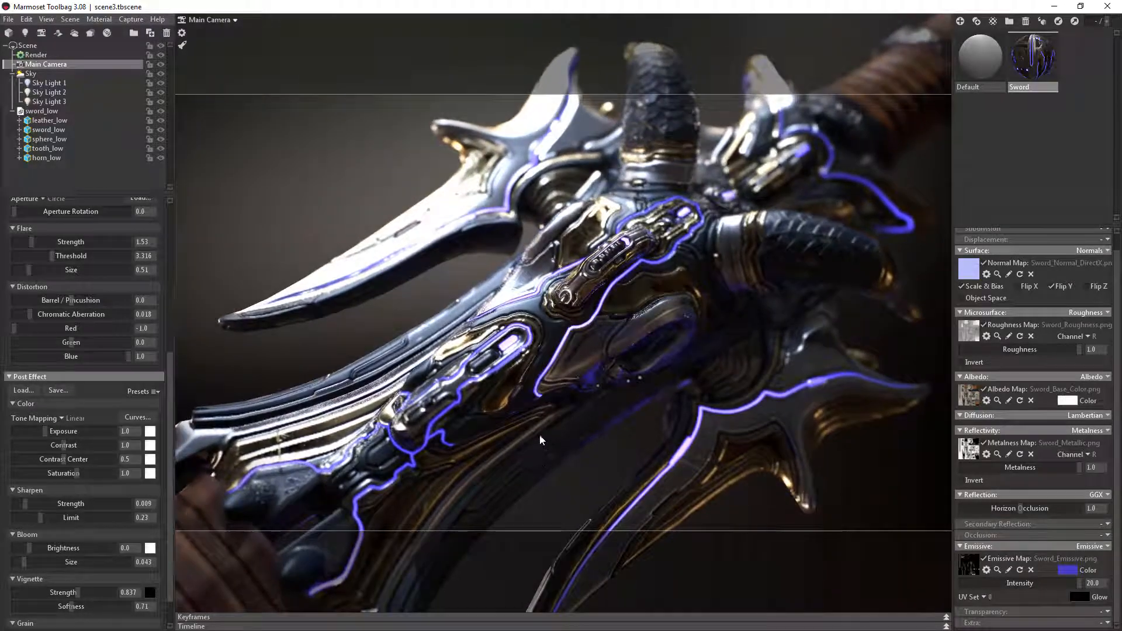
Set the global illumination voxel resolution to High in the render settings and capture a screenshot of the view to check.
{"action": "left_click", "coordinate": [181, 34]}
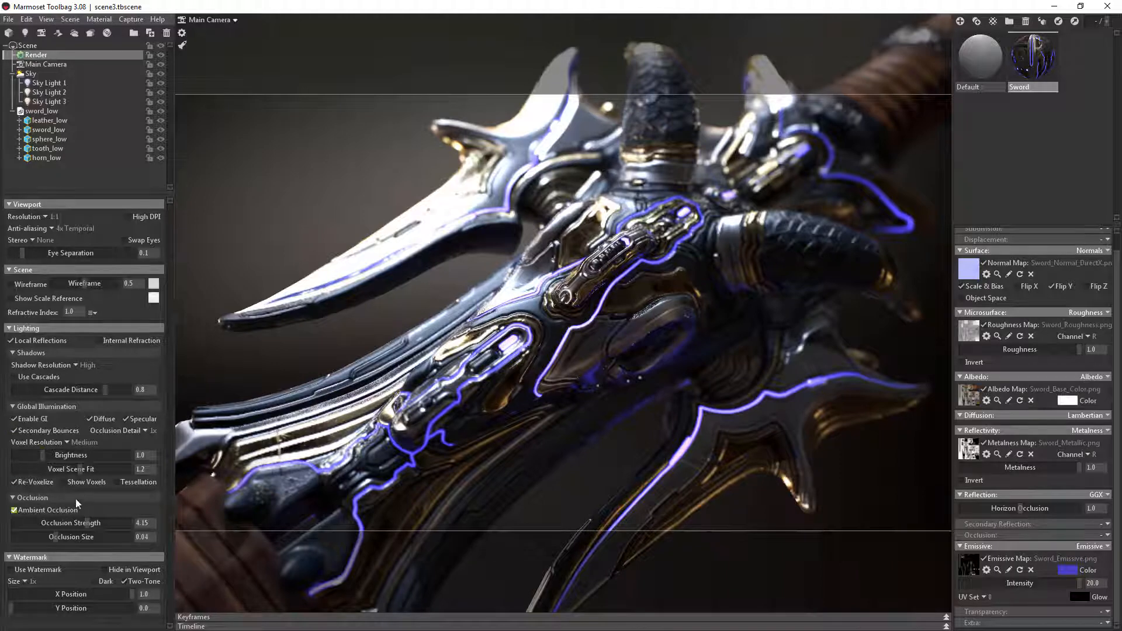
{"action": "left_click", "coordinate": [66, 441]}
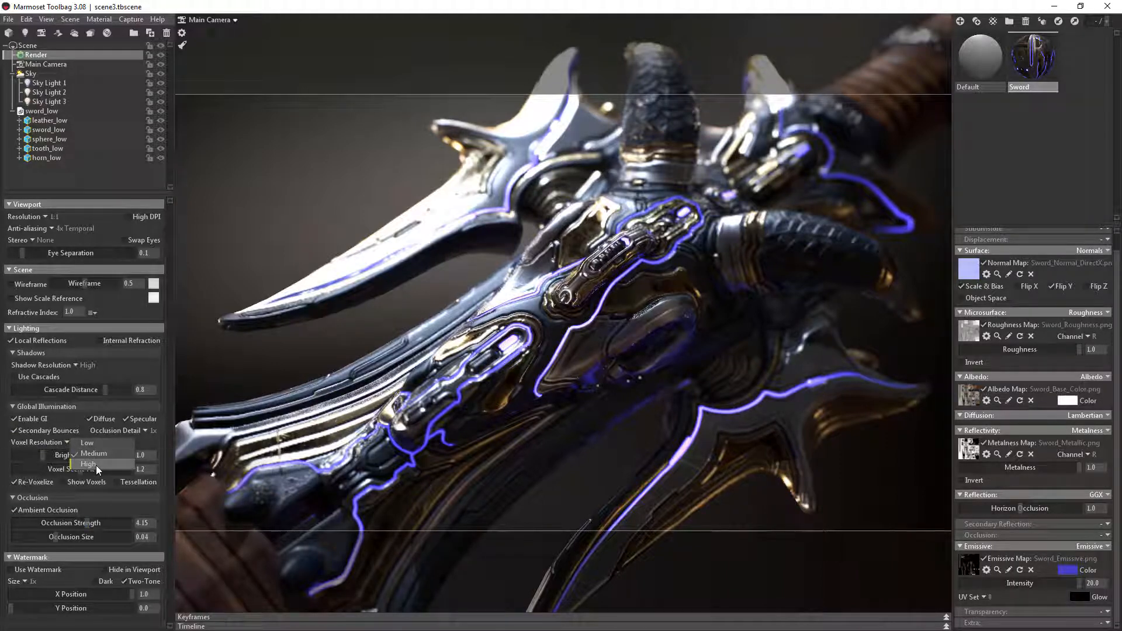
{"action": "left_click", "coordinate": [96, 465]}
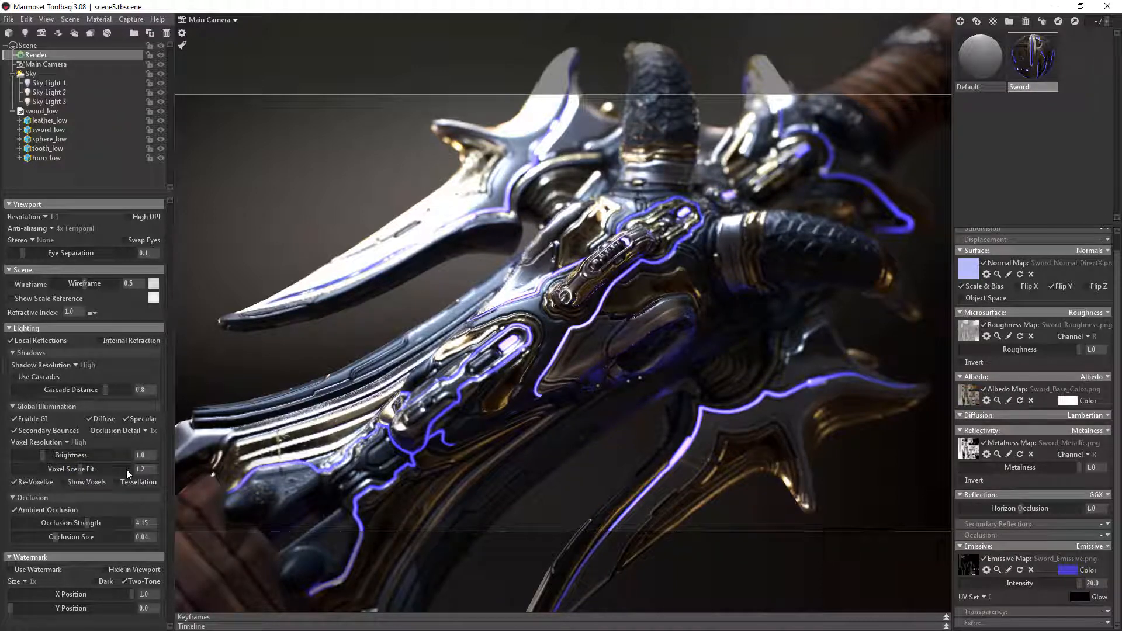
{"action": "left_click", "coordinate": [132, 21]}
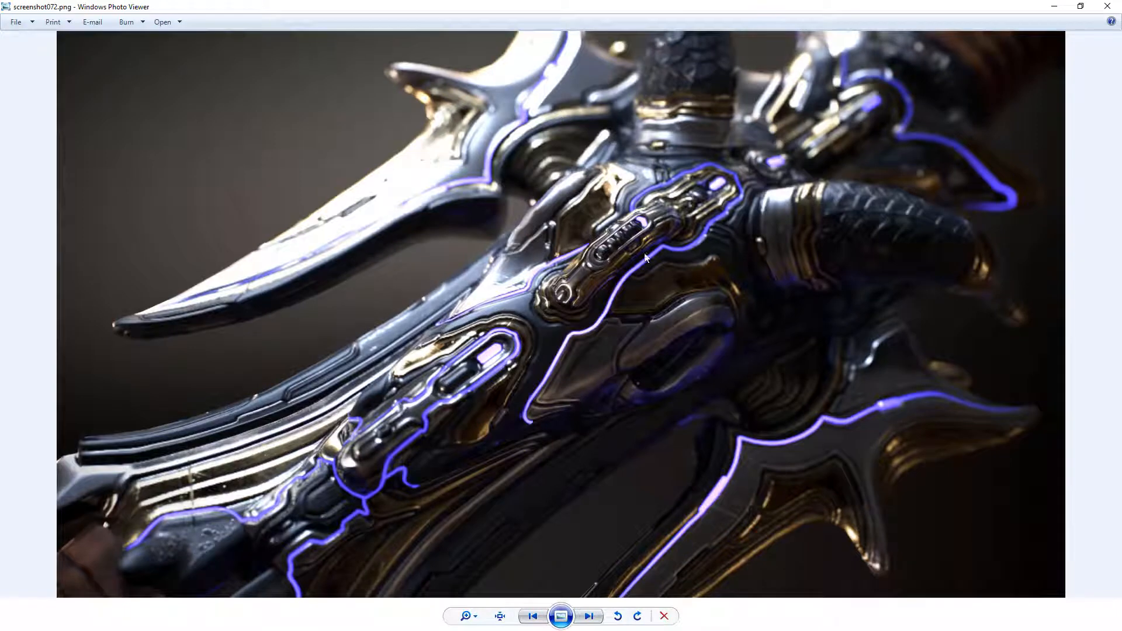
{"action": "left_click", "coordinate": [1108, 7]}
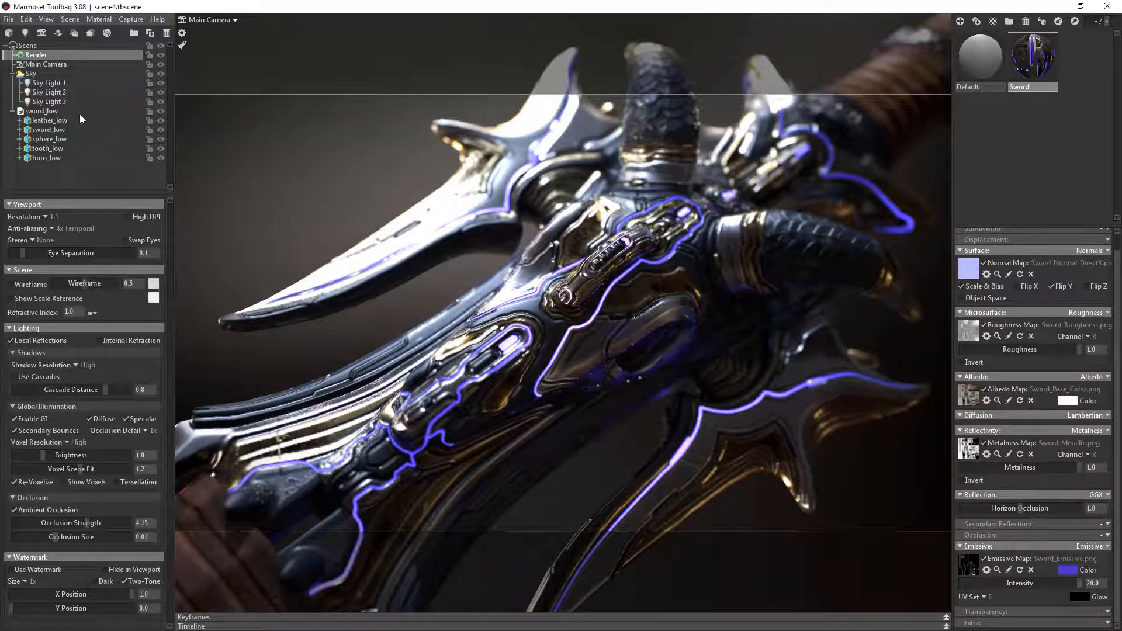
Set the sword_low model's Z rotation to 0 and frame the sword head-on and symmetrically in the main camera.
{"action": "left_click", "coordinate": [42, 111]}
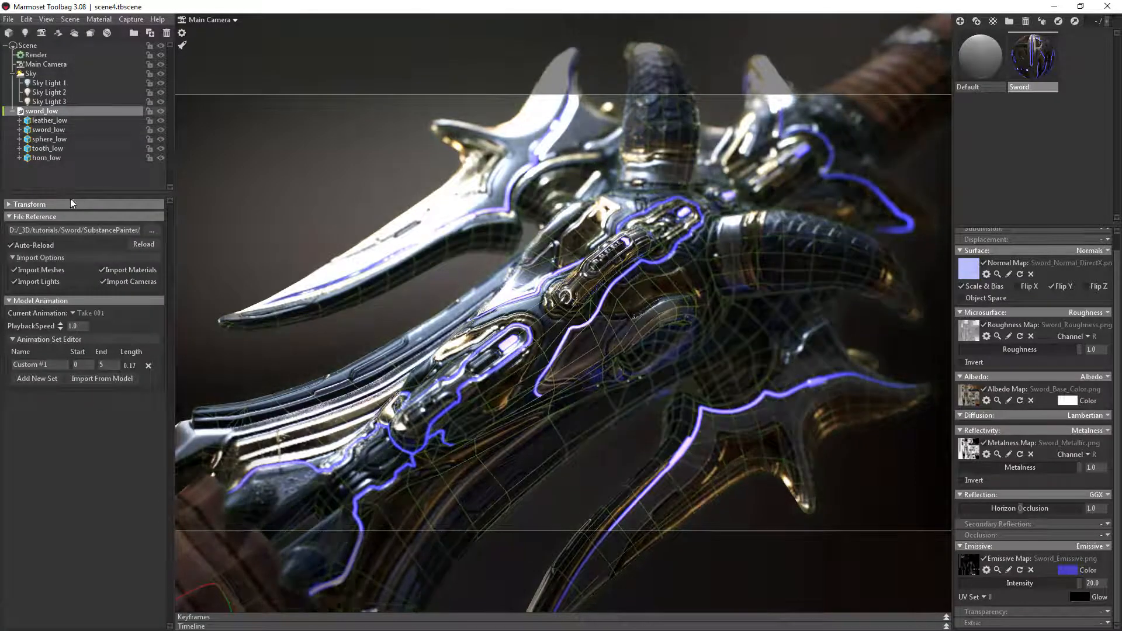
{"action": "left_click", "coordinate": [23, 204]}
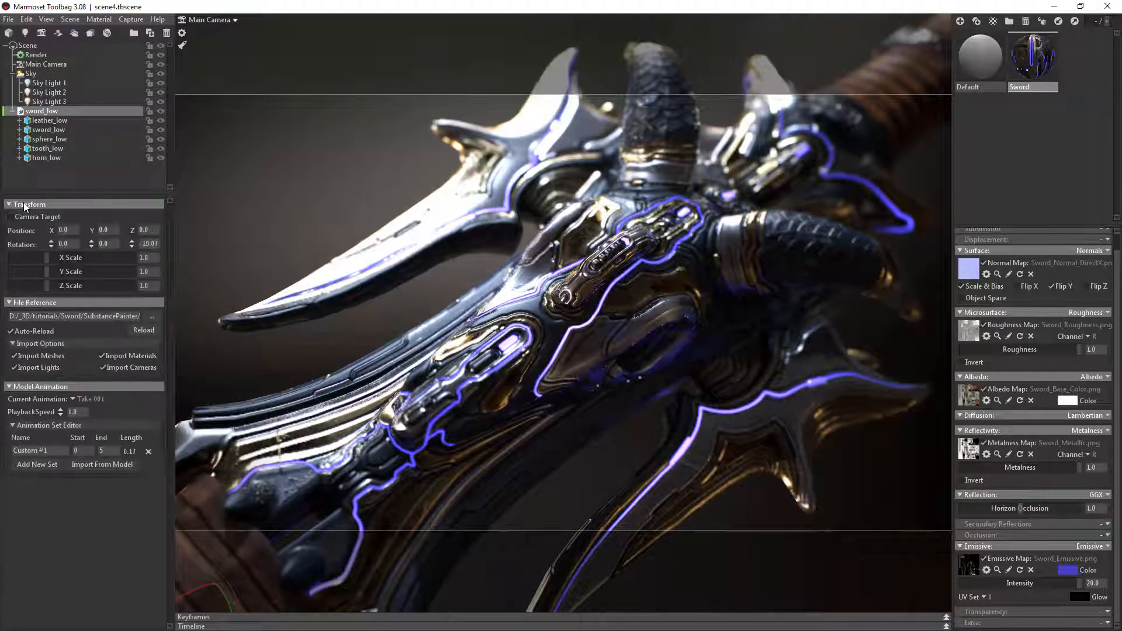
{"action": "left_click", "coordinate": [149, 243]}
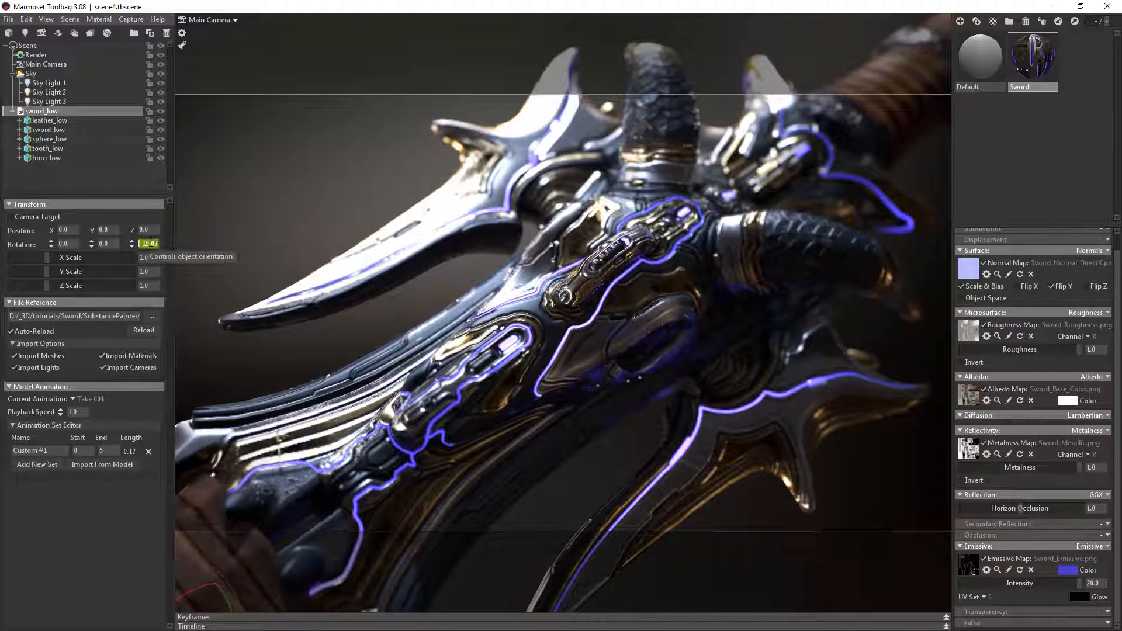
{"action": "type", "text": "0"}
{"action": "key", "text": "Return"}
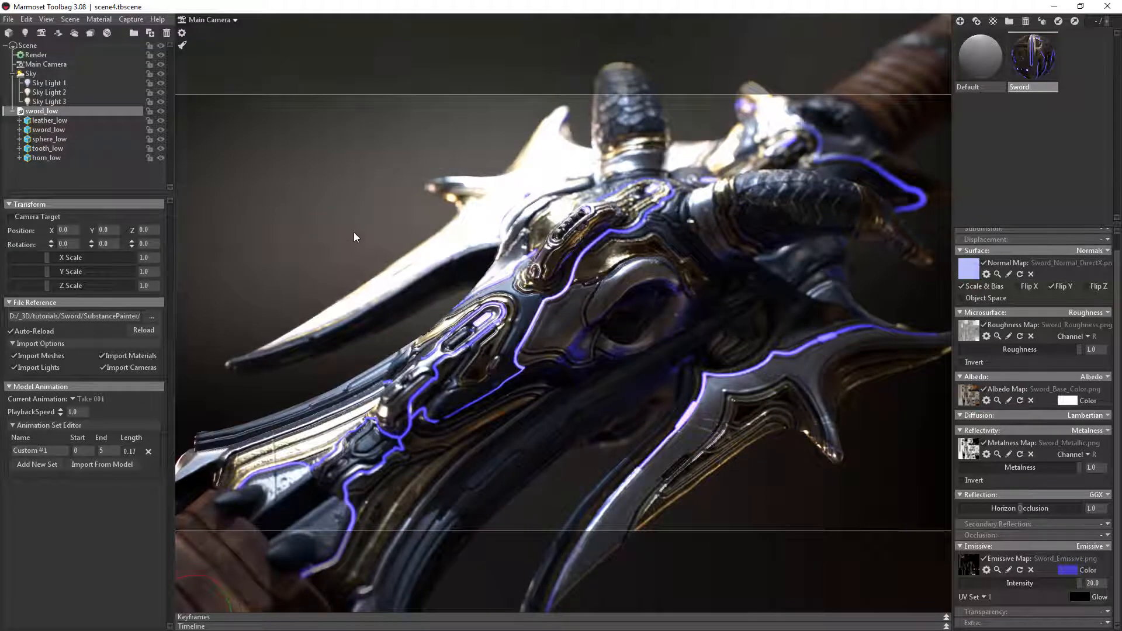
{"action": "left_click_drag", "start_coordinate": [354, 236], "coordinate": [411, 169]}
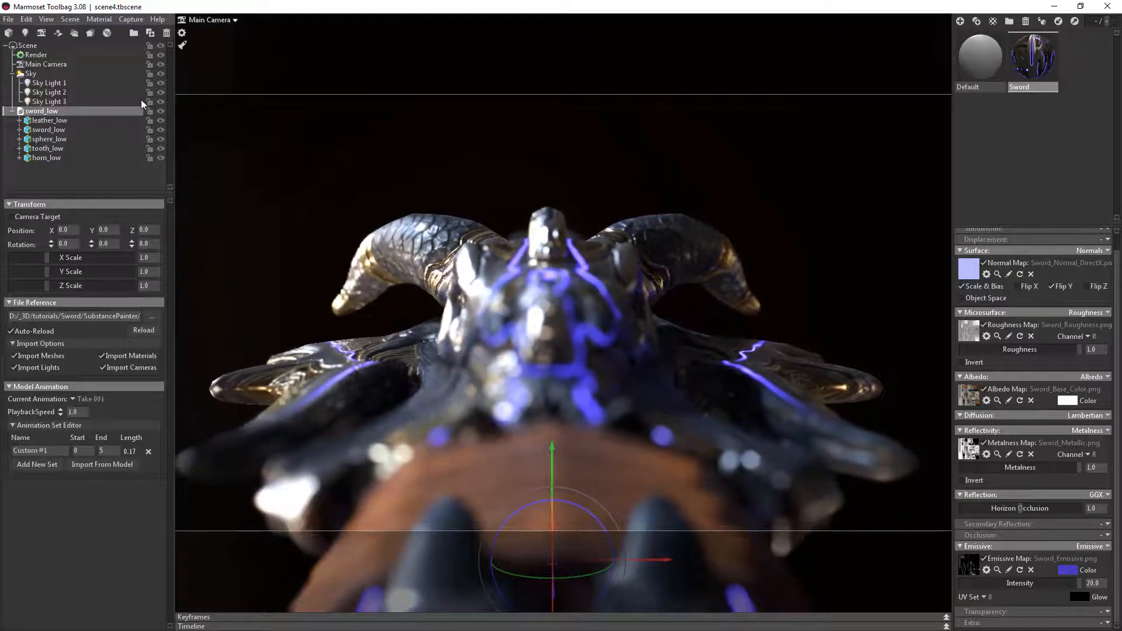
Set the global illumination voxel resolution to Medium and raise the sky's backdrop brightness to about 0.73.
{"action": "left_click", "coordinate": [182, 34]}
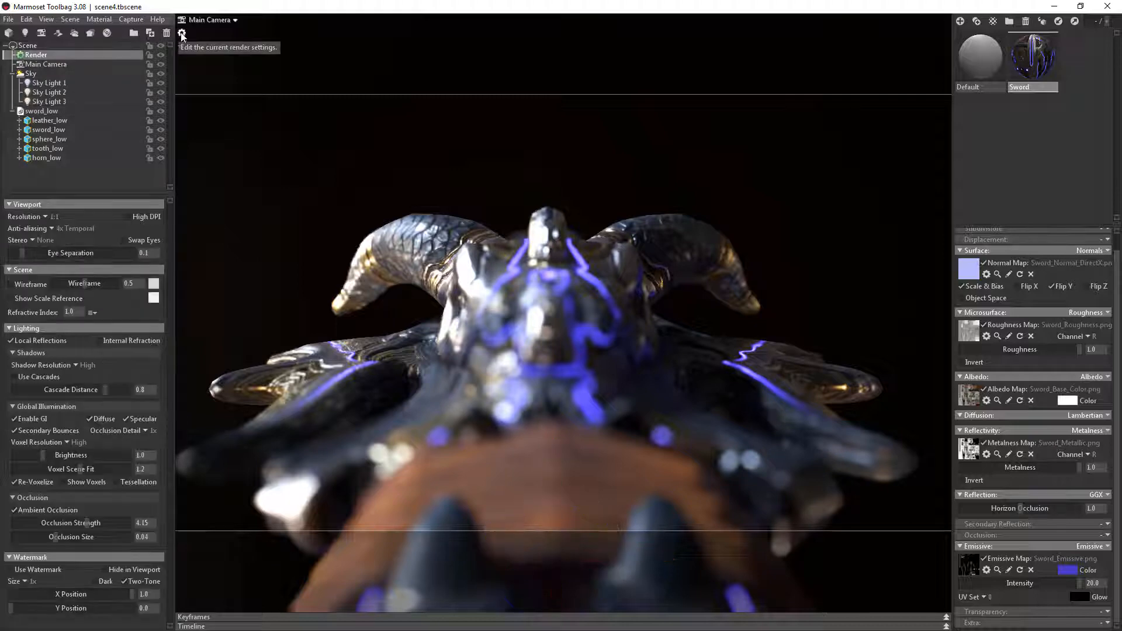
{"action": "left_click", "coordinate": [66, 440]}
{"action": "left_click", "coordinate": [103, 454]}
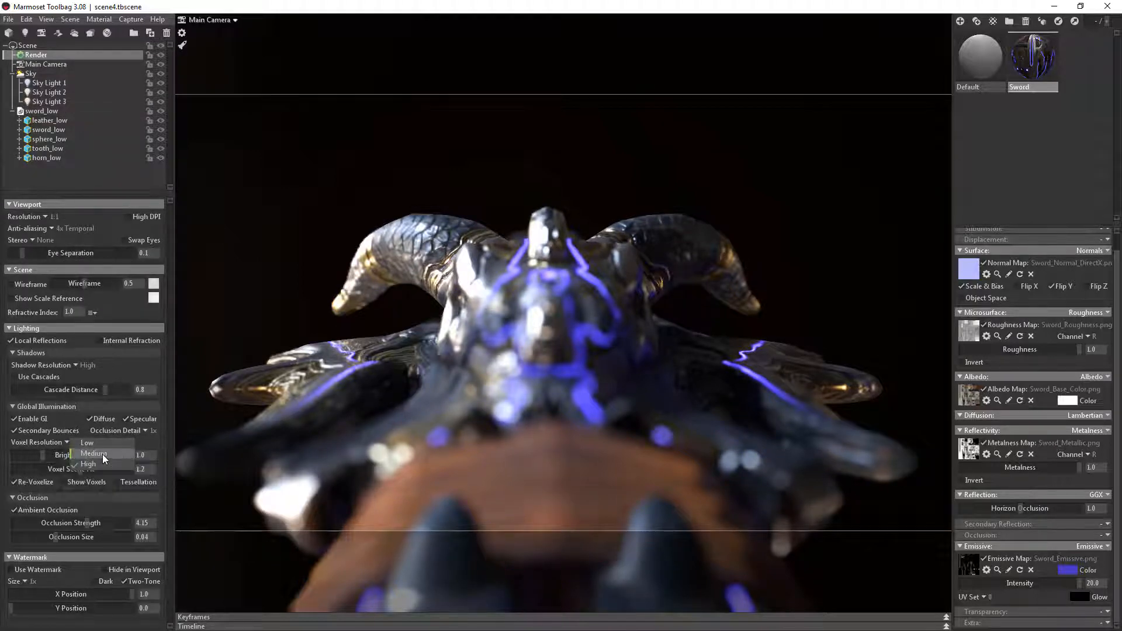
{"action": "left_click", "coordinate": [31, 73]}
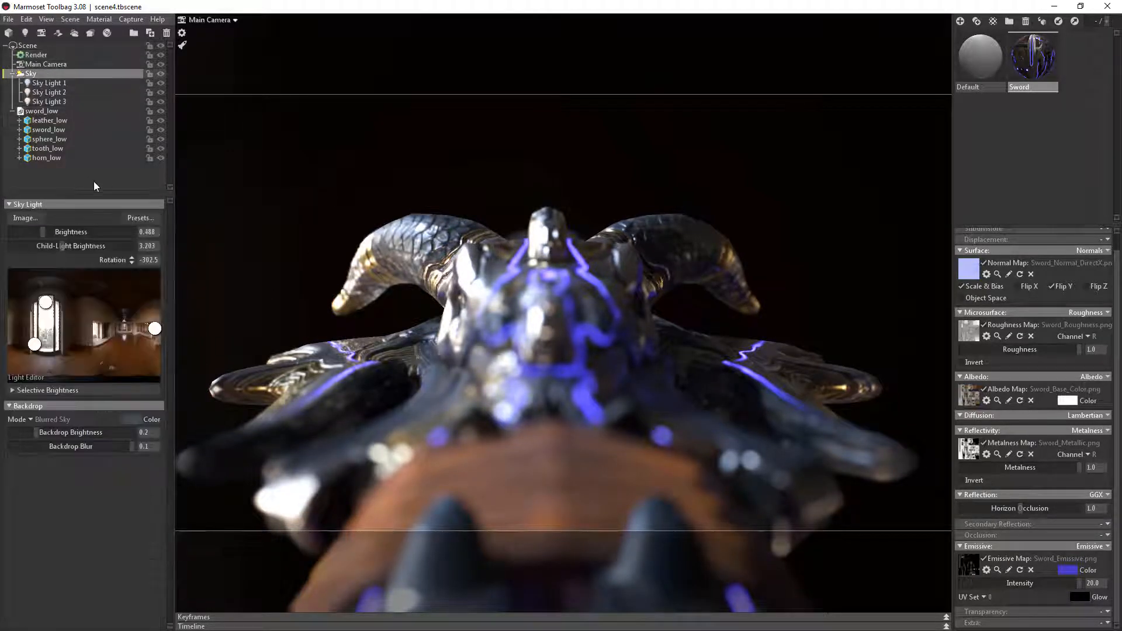
{"action": "left_click_drag", "start_coordinate": [37, 431], "coordinate": [45, 432]}
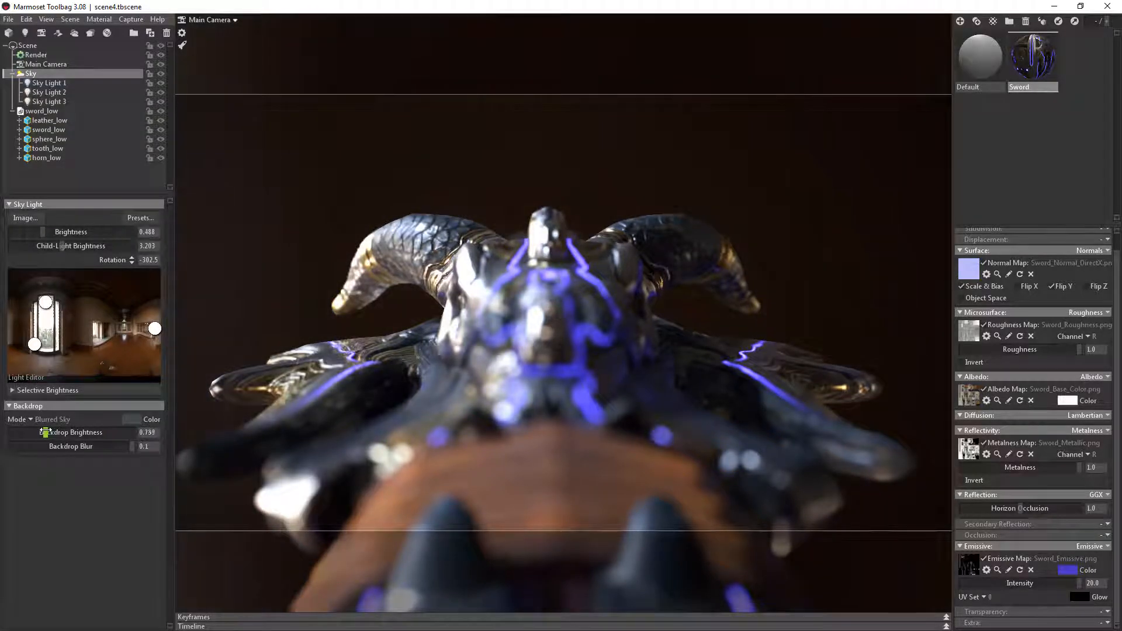
Set the main camera's focus distance to about 22.69, near blur to about 5.738 and far blur to about 1.612.
{"action": "left_click", "coordinate": [57, 66]}
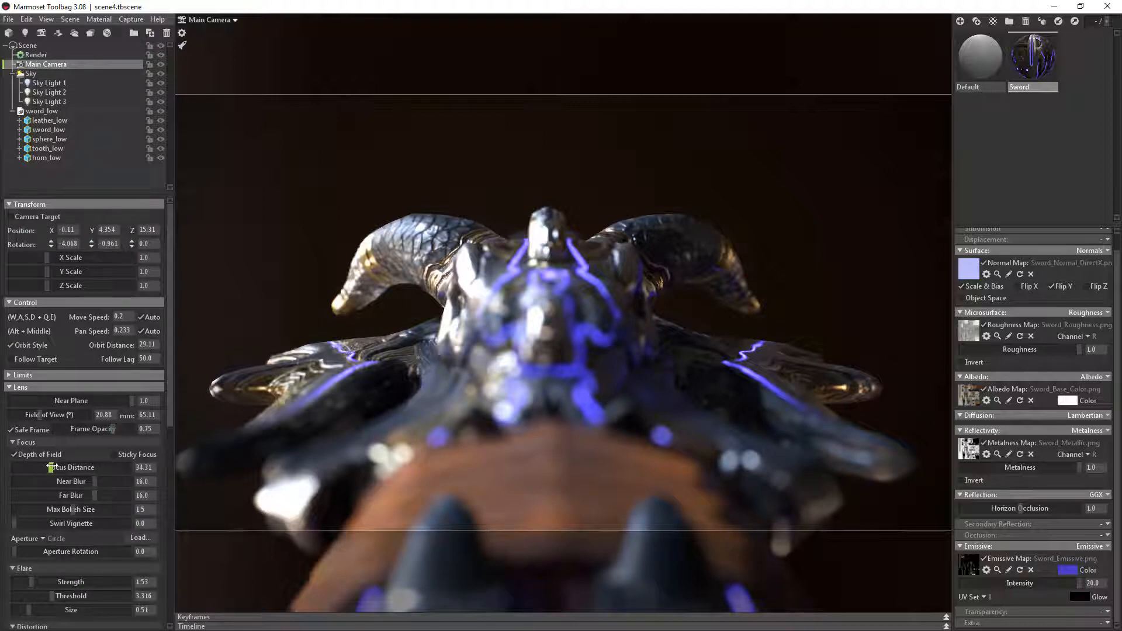
{"action": "left_click_drag", "start_coordinate": [48, 467], "coordinate": [48, 464]}
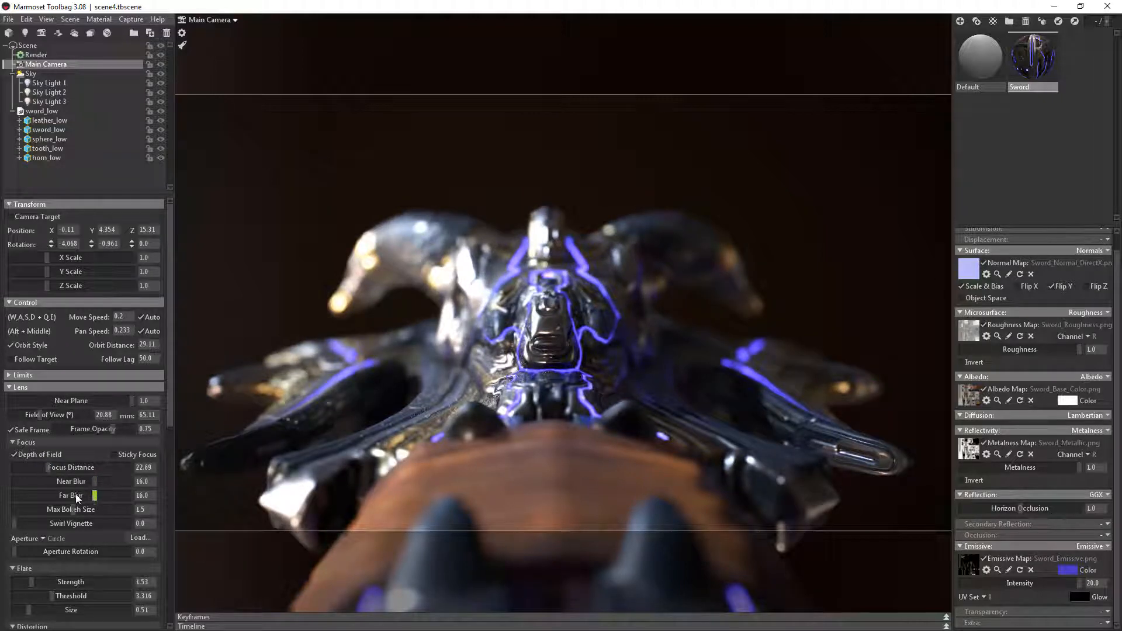
{"action": "left_click_drag", "start_coordinate": [115, 482], "coordinate": [39, 494]}
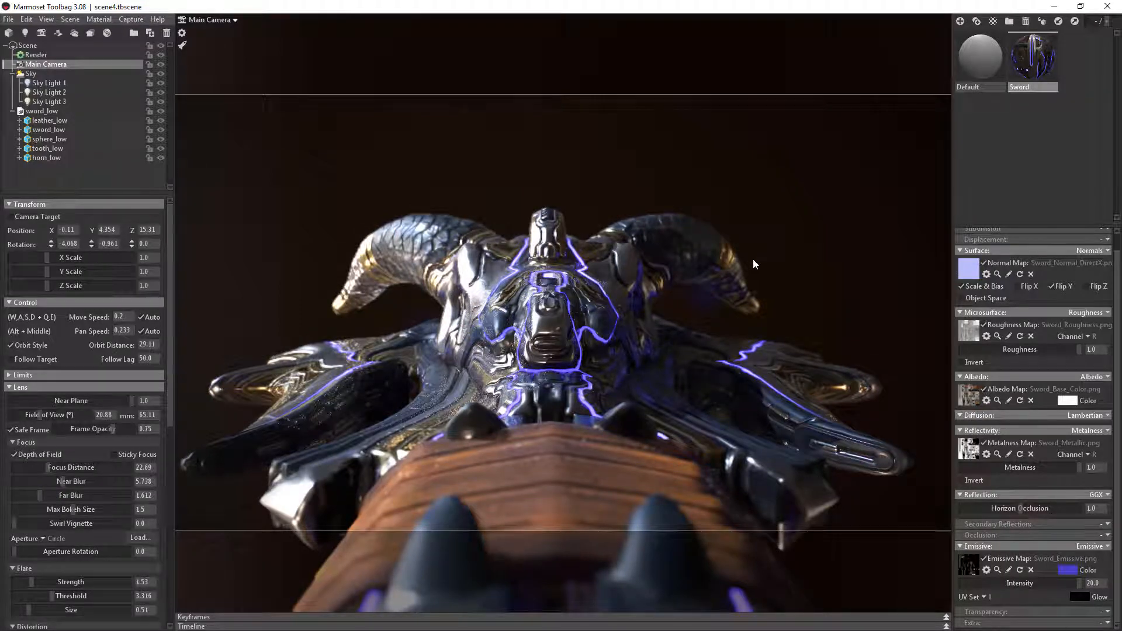
Reframe the main camera slightly lower and closer to the sword, and rotate the sky so its bright area lies behind the guard.
{"action": "middle_click_drag", "start_coordinate": [639, 371], "coordinate": [639, 353], "text": "alt"}
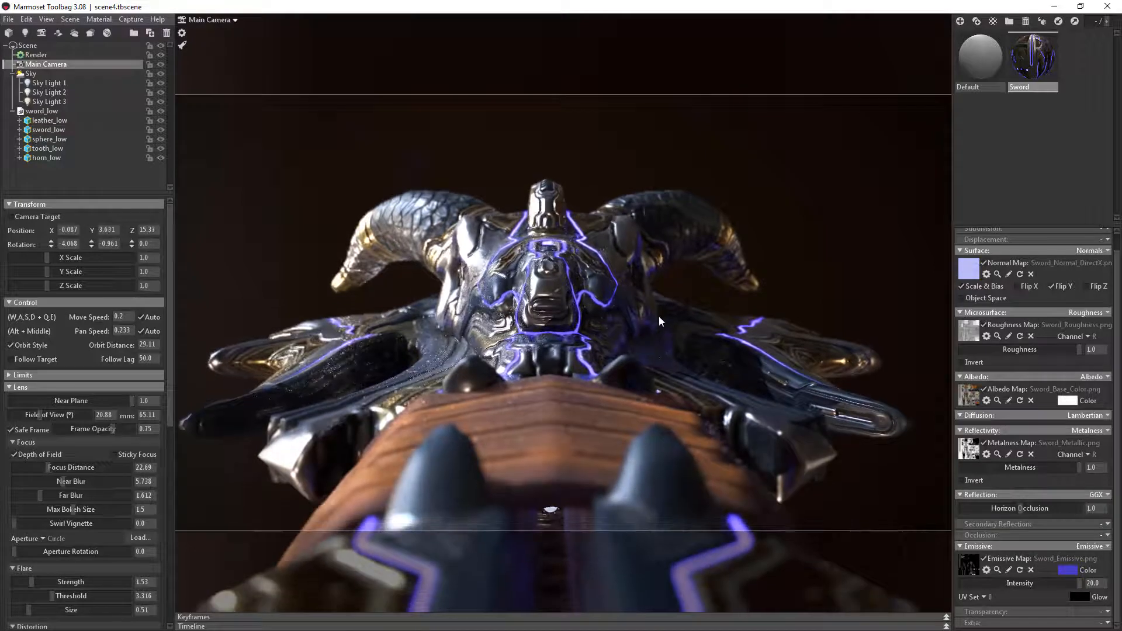
{"action": "scroll", "coordinate": [659, 319], "scroll_direction": "up", "scroll_amount": 2}
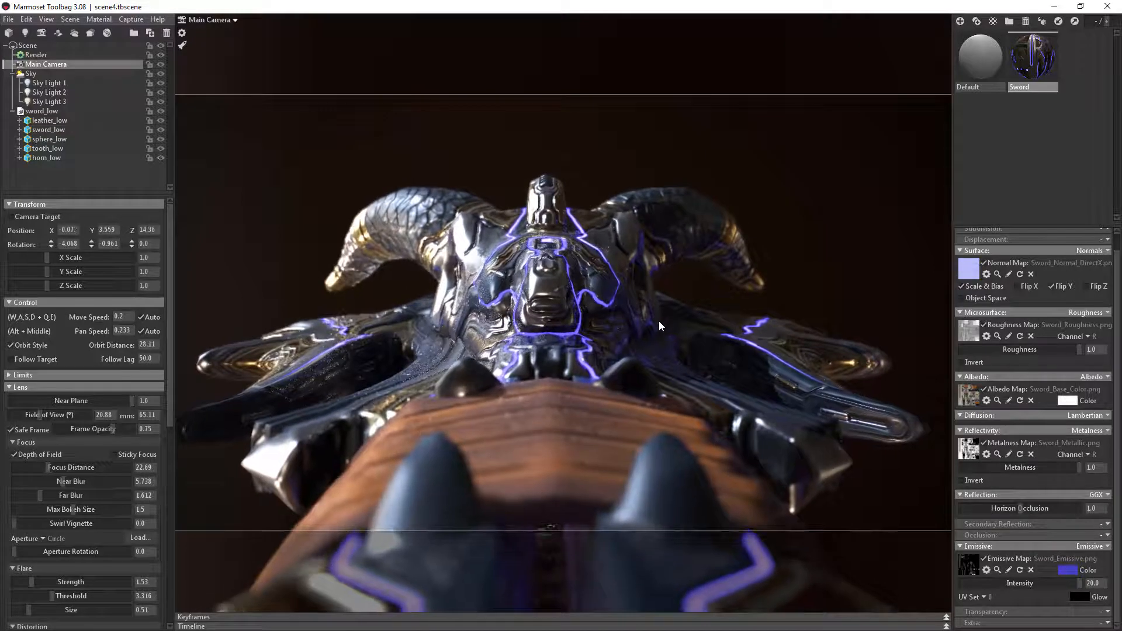
{"action": "left_click_drag", "start_coordinate": [758, 295], "coordinate": [741, 295], "text": "shift"}
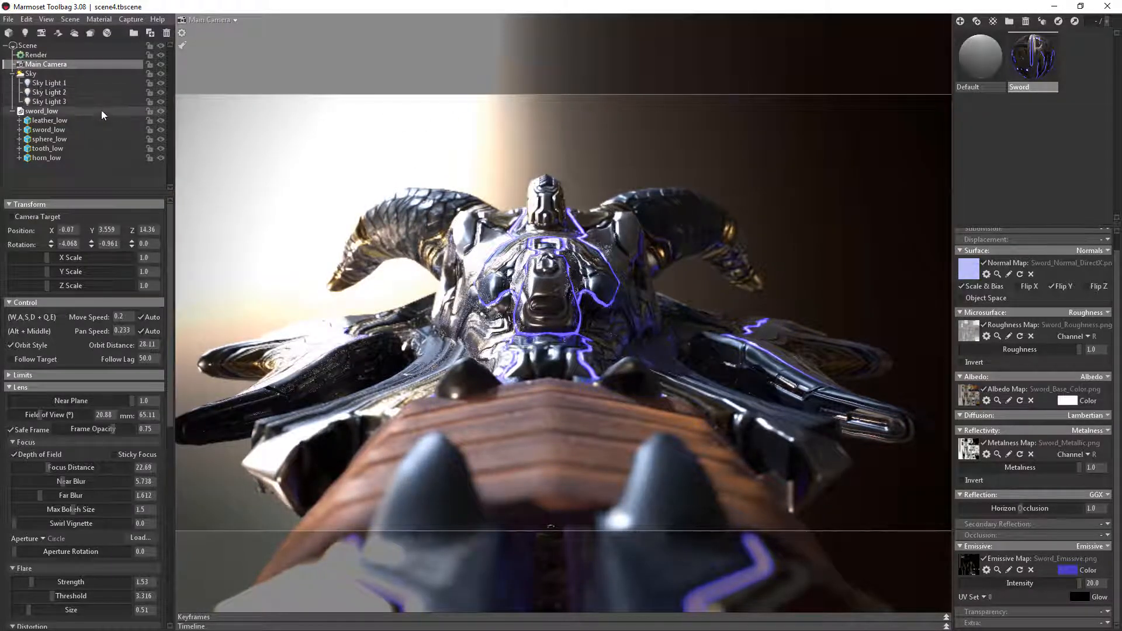
Add a fog object to the scene and set its color to dark blue 191929.
{"action": "left_click", "coordinate": [26, 19]}
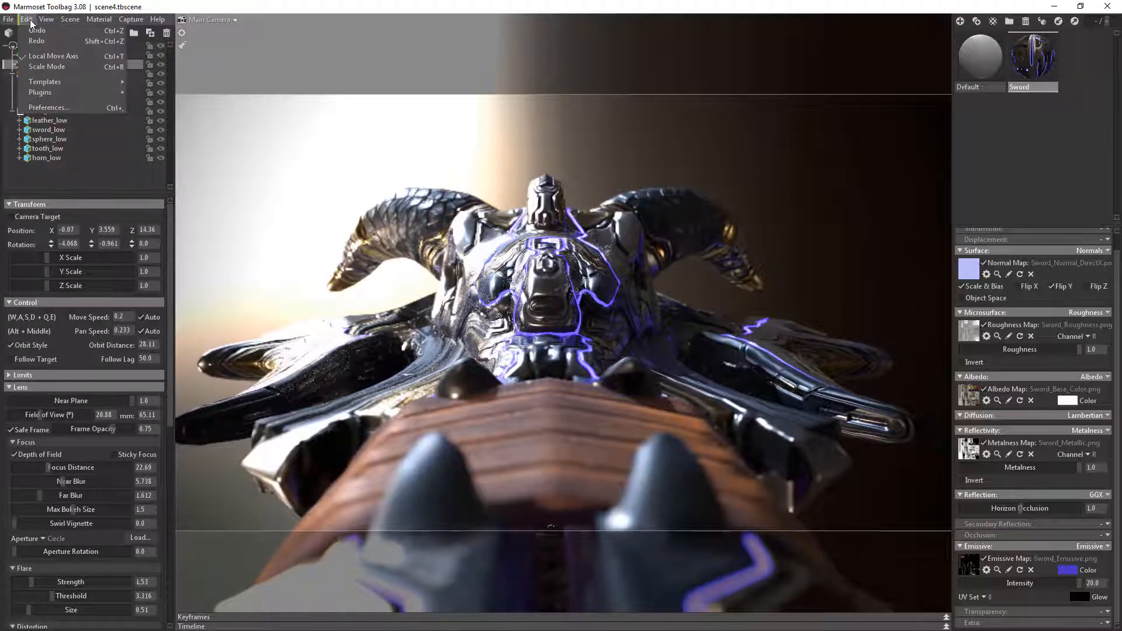
{"action": "mouse_move", "coordinate": [76, 31]}
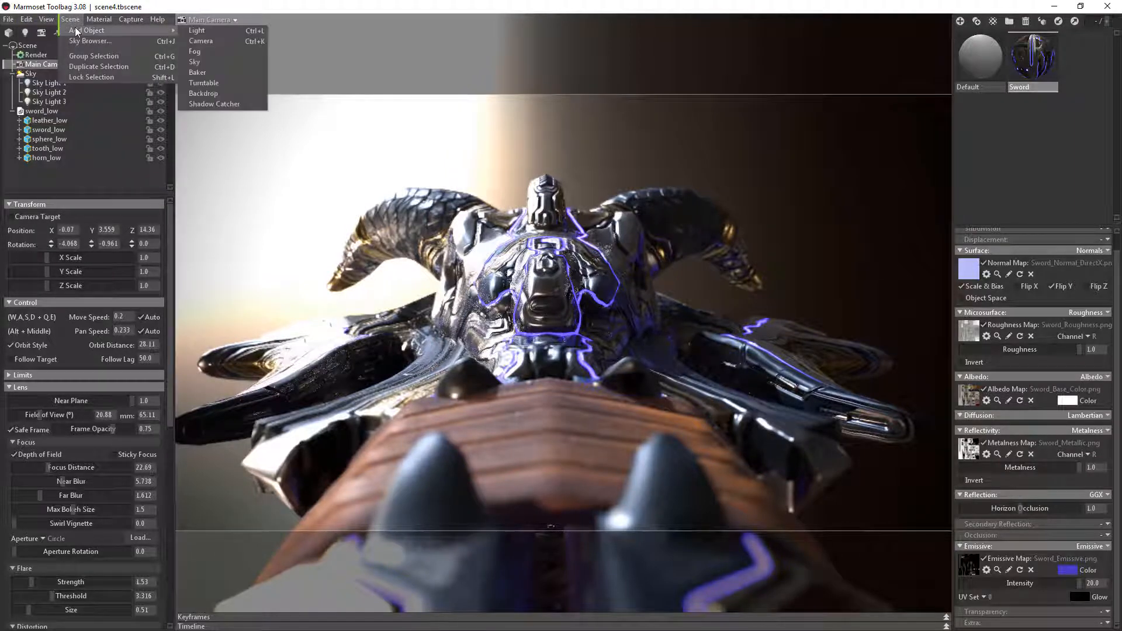
{"action": "left_click", "coordinate": [201, 51]}
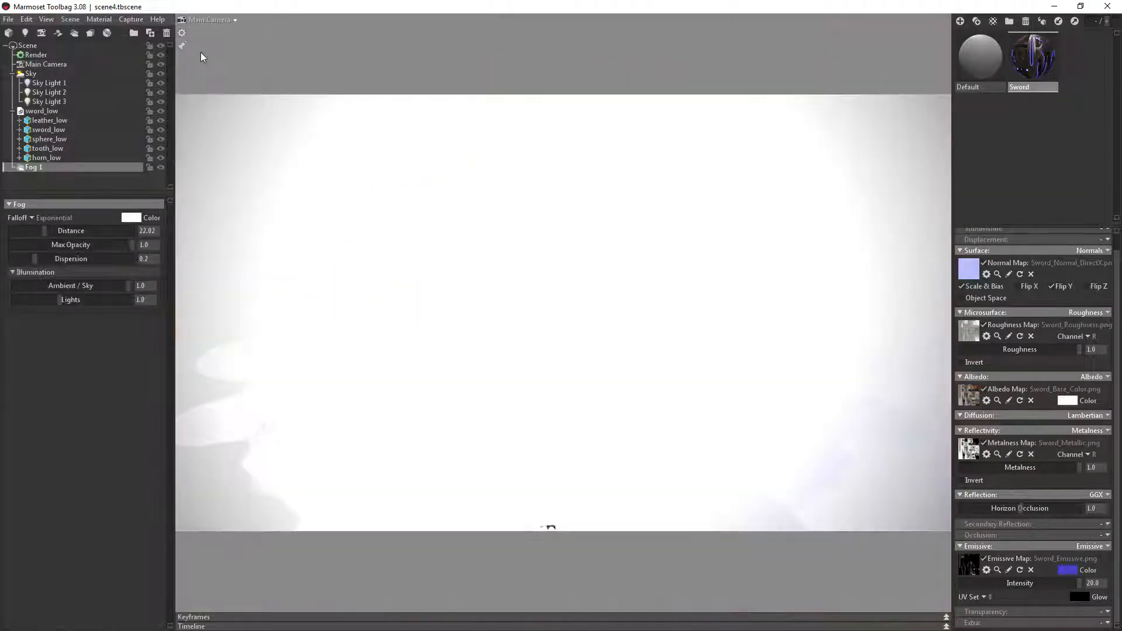
{"action": "left_click", "coordinate": [131, 221]}
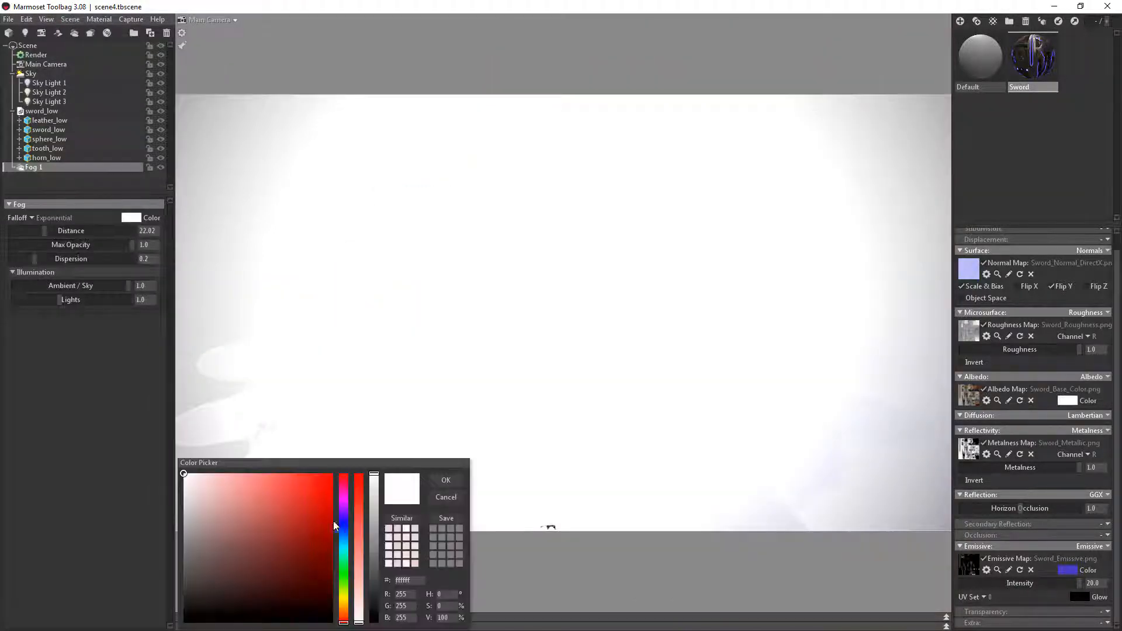
{"action": "left_click", "coordinate": [344, 524]}
{"action": "left_click_drag", "start_coordinate": [249, 577], "coordinate": [243, 600]}
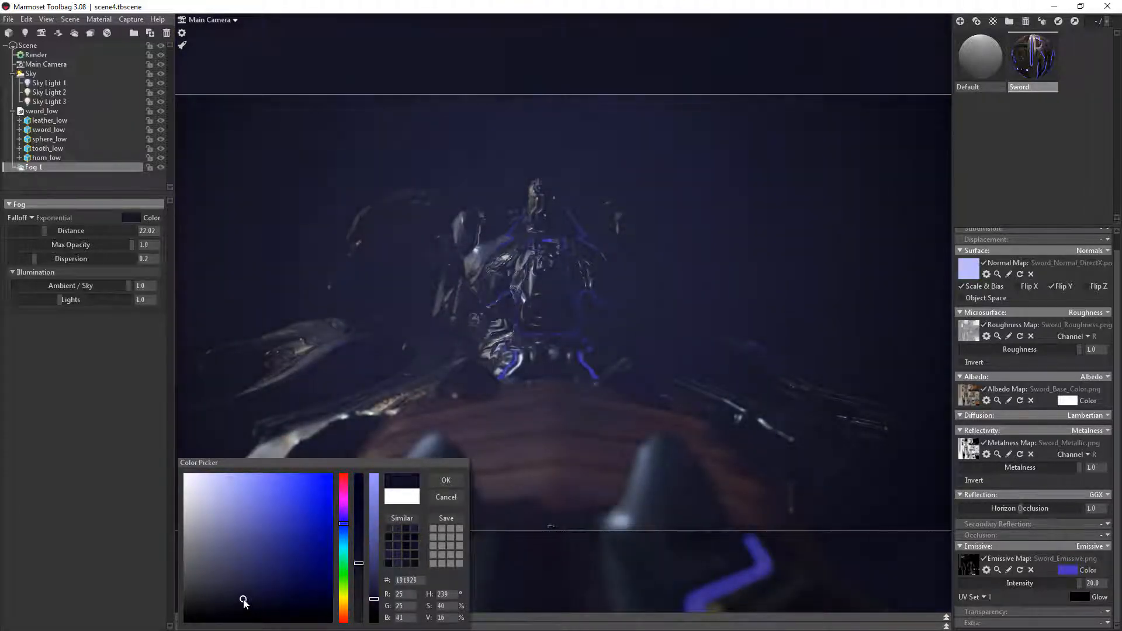
{"action": "left_click", "coordinate": [445, 480]}
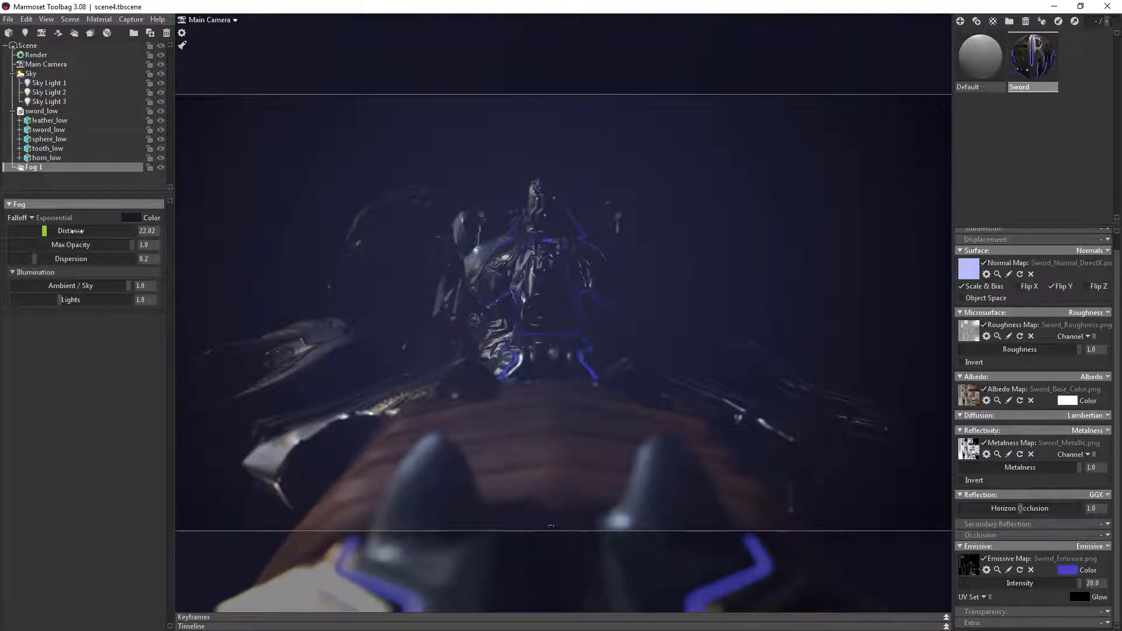
Set the fog's distance to about 249.8, max opacity to 0.973, ambient/sky illumination to 0.586 and lights to 1.592.
{"action": "left_click_drag", "start_coordinate": [71, 230], "coordinate": [131, 245]}
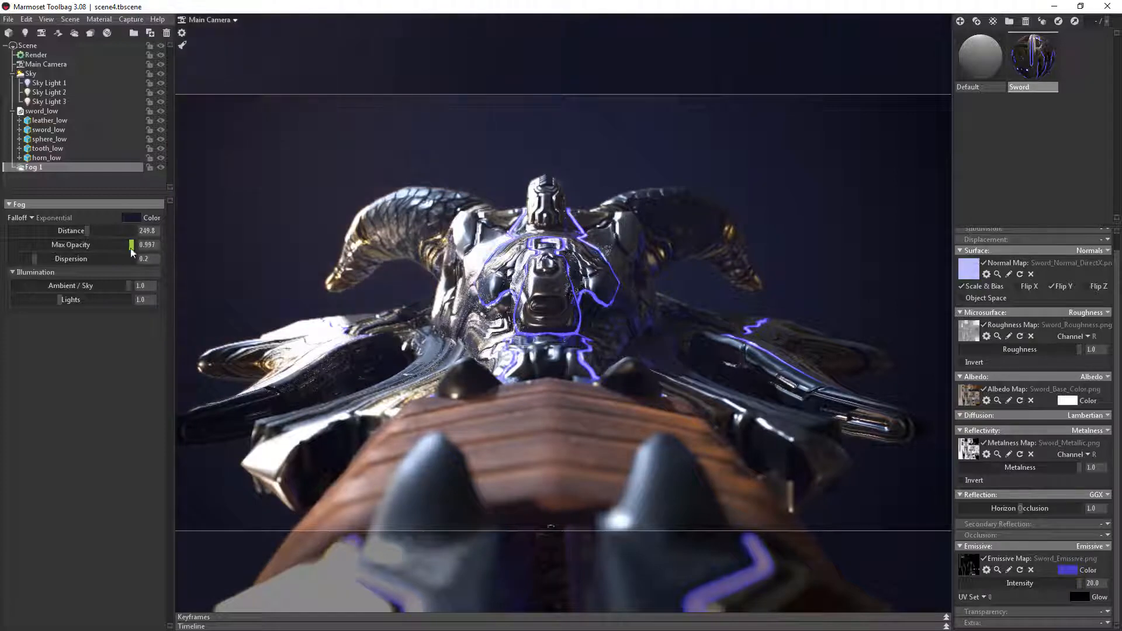
{"action": "mouse_move", "coordinate": [69, 299]}
{"action": "left_mouse_down"}
{"action": "mouse_move", "coordinate": [44, 298]}
{"action": "mouse_move", "coordinate": [92, 300]}
{"action": "mouse_move", "coordinate": [69, 300]}
{"action": "left_mouse_up"}
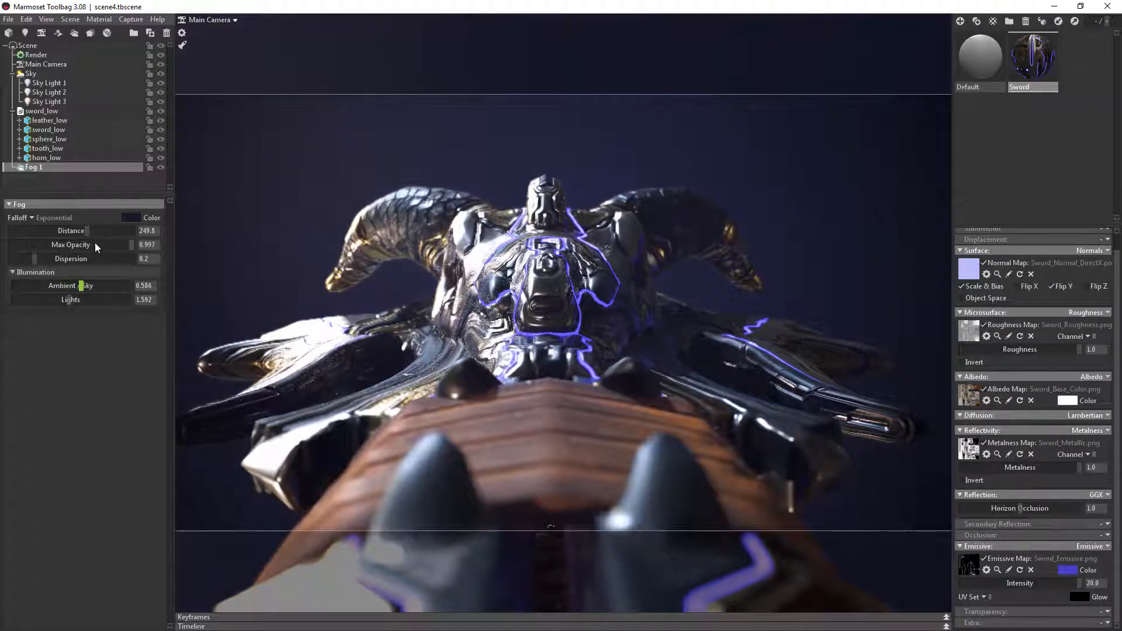
{"action": "mouse_move", "coordinate": [116, 245]}
{"action": "left_mouse_down"}
{"action": "mouse_move", "coordinate": [105, 246]}
{"action": "mouse_move", "coordinate": [124, 246]}
{"action": "left_mouse_up"}
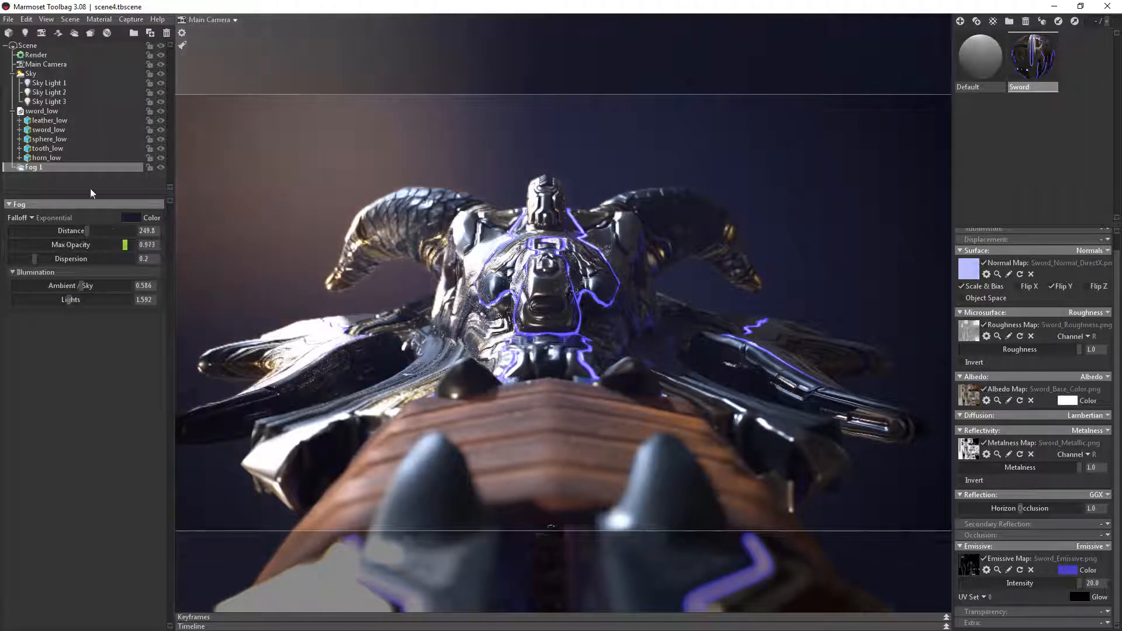
Compare the scene with the fog hidden and shown, and rotate the sky lighting to get an evenly dark backdrop.
{"action": "left_click", "coordinate": [161, 167]}
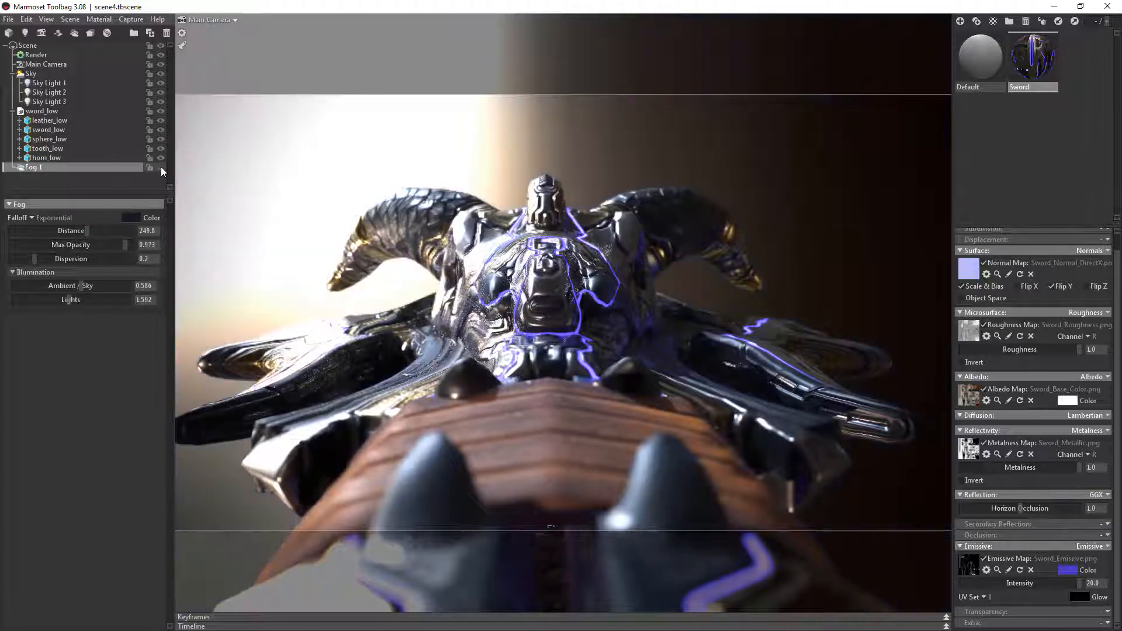
{"action": "left_click", "coordinate": [161, 167]}
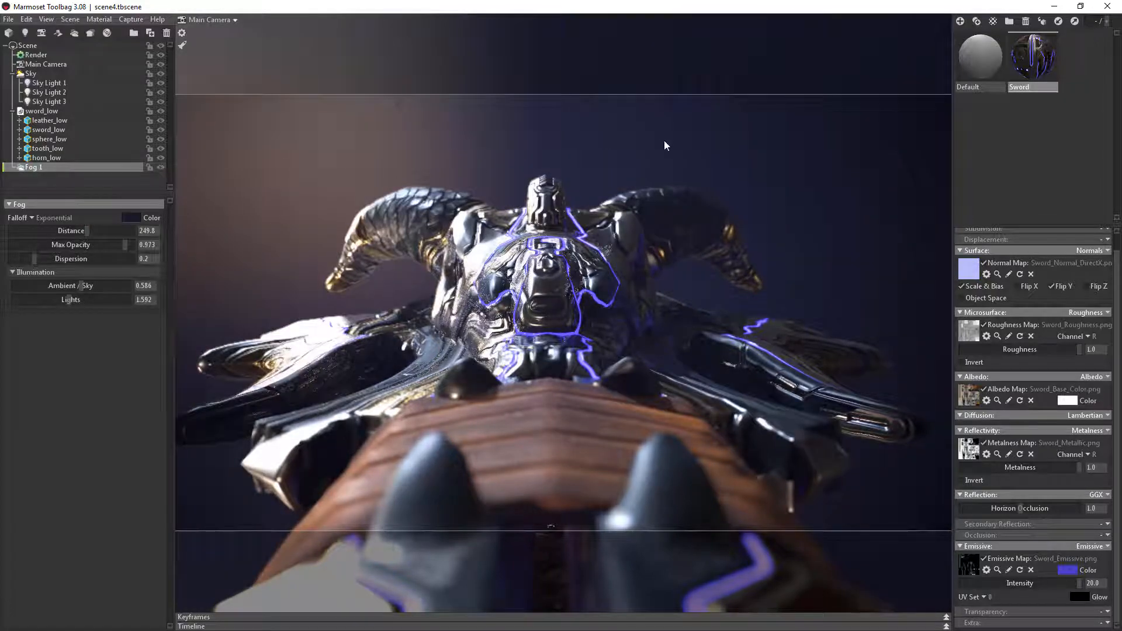
{"action": "mouse_move", "coordinate": [663, 141]}
{"action": "left_mouse_down", "text": "shift"}
{"action": "mouse_move", "coordinate": [424, 128]}
{"action": "mouse_move", "coordinate": [654, 156]}
{"action": "left_mouse_up", "text": "shift"}
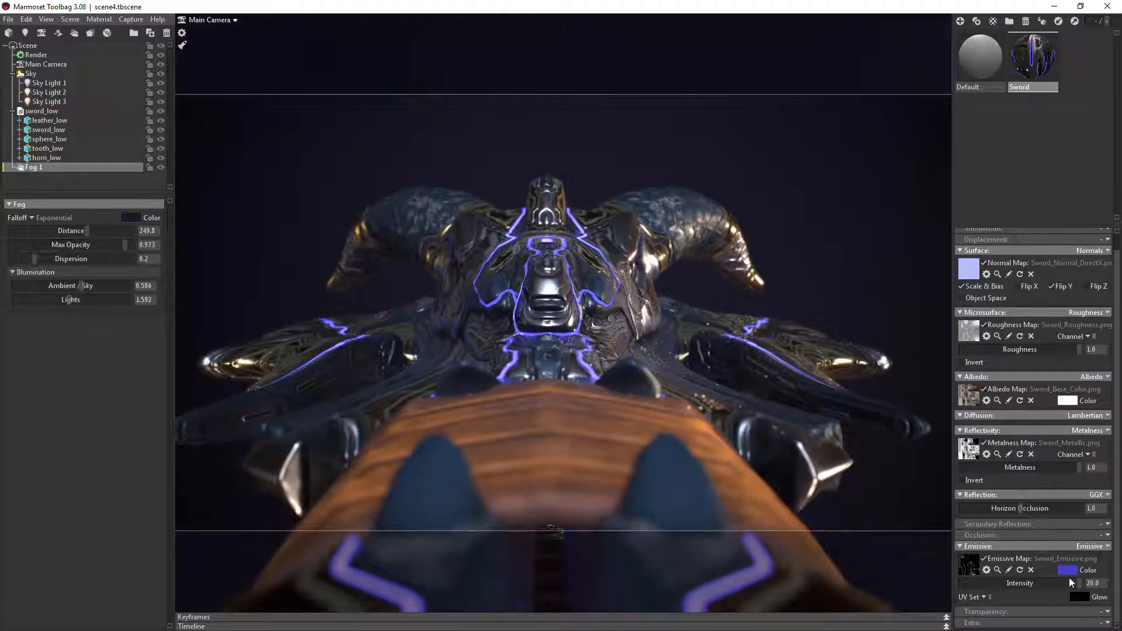
Set the Sword material's emissive intensity to 10, and turn the camera and sky lighting for a low side view of the guard.
{"action": "left_click_drag", "start_coordinate": [1059, 580], "coordinate": [1120, 576]}
{"action": "left_click_drag", "start_coordinate": [794, 278], "coordinate": [386, 201]}
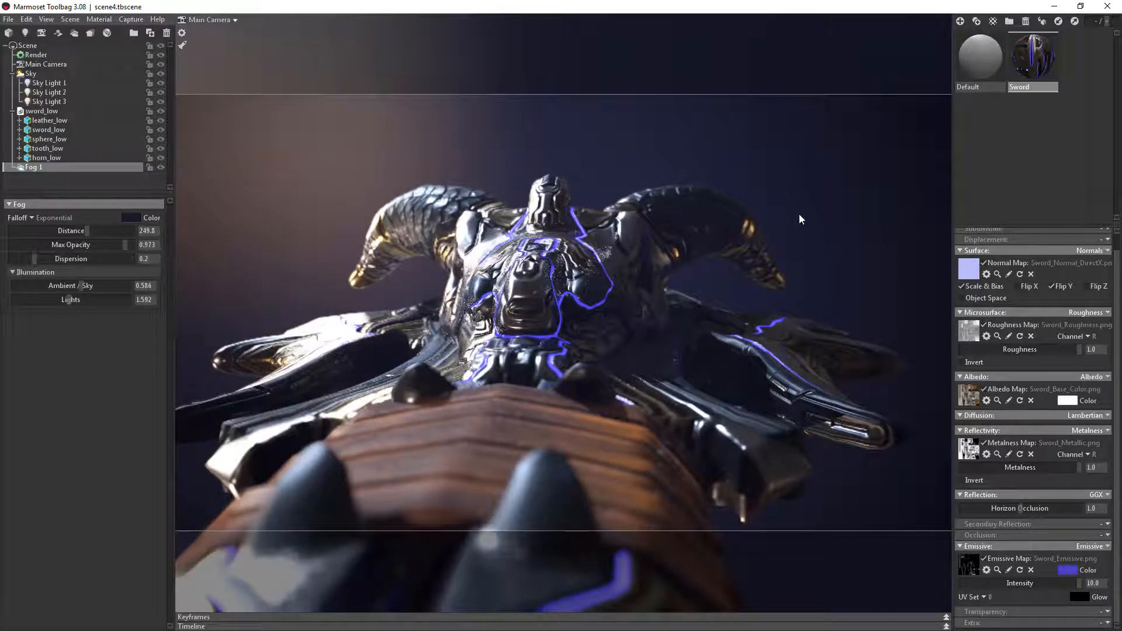
{"action": "left_click_drag", "start_coordinate": [796, 191], "coordinate": [672, 209]}
{"action": "mouse_move", "coordinate": [672, 212]}
{"action": "right_mouse_down", "text": "shift"}
{"action": "mouse_move", "coordinate": [692, 214]}
{"action": "mouse_move", "coordinate": [672, 217]}
{"action": "right_mouse_up", "text": "shift"}
{"action": "left_click_drag", "start_coordinate": [671, 214], "coordinate": [604, 216]}
{"action": "right_click_drag", "start_coordinate": [604, 216], "coordinate": [573, 221], "text": "shift"}
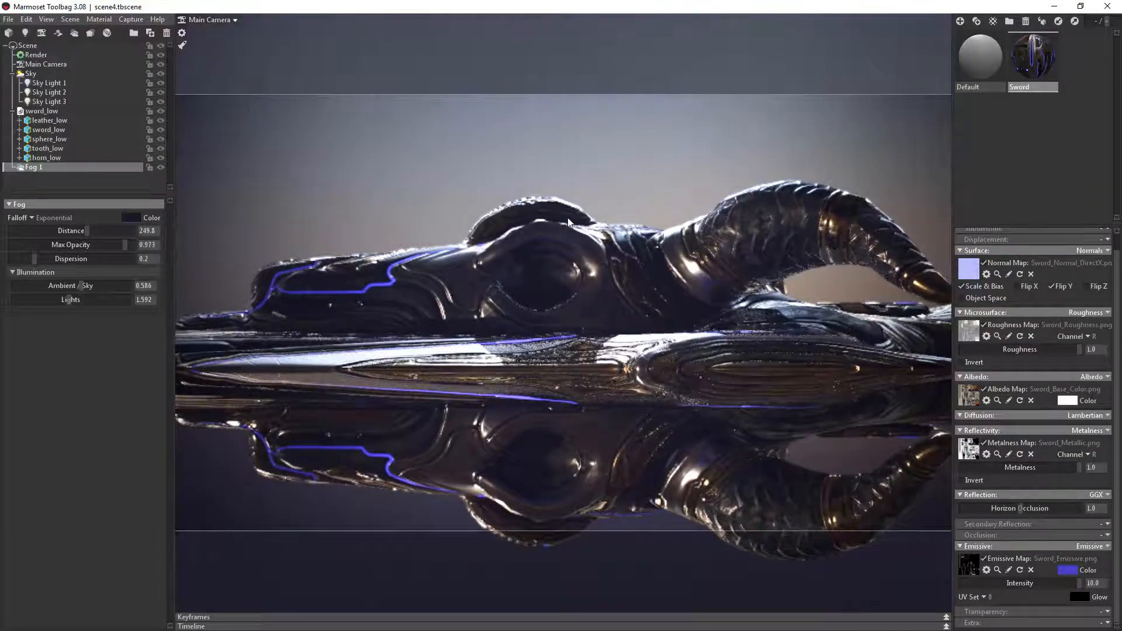
{"action": "left_click_drag", "start_coordinate": [565, 210], "coordinate": [530, 205]}
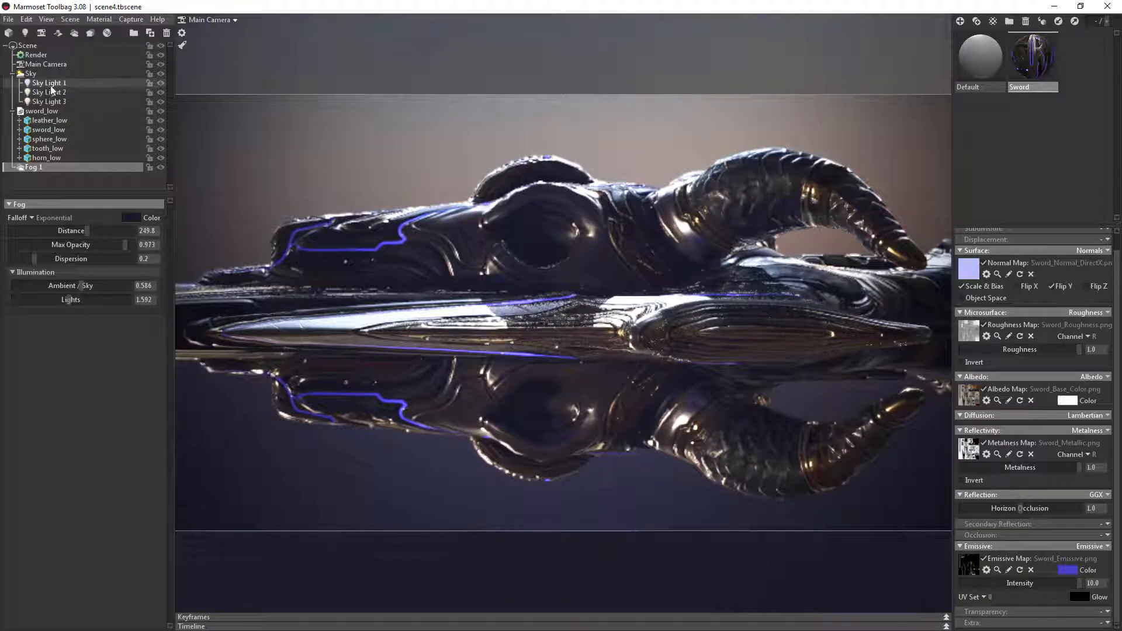
Set the main camera's vignette strength to 0.931 and orbit to an angled view of the horned guard against the dark backdrop.
{"action": "left_click", "coordinate": [37, 64]}
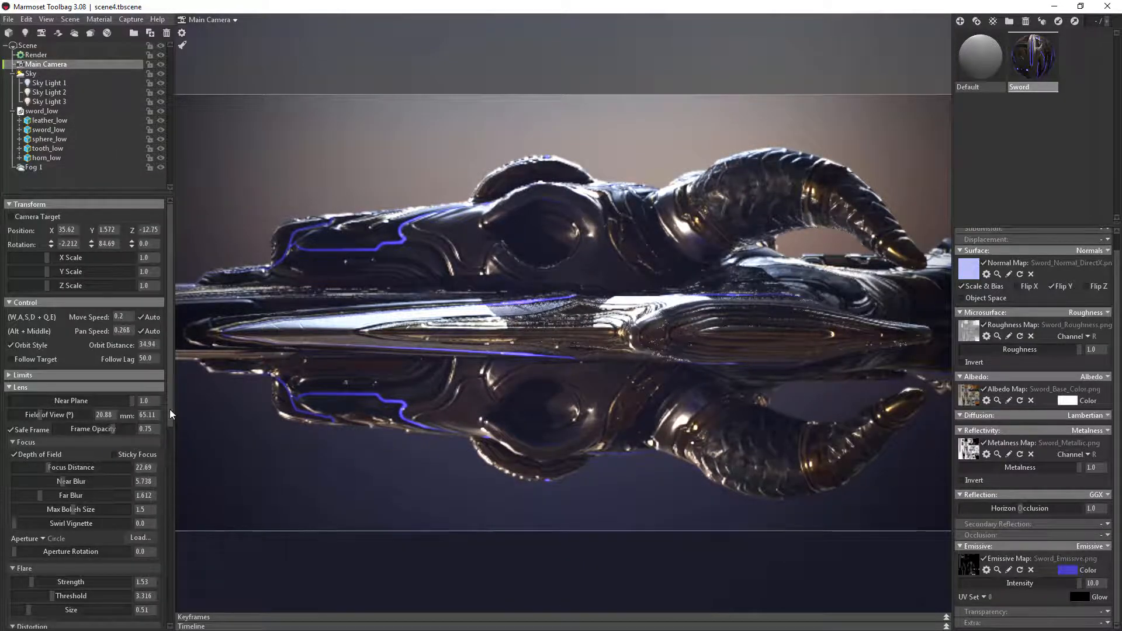
{"action": "left_click_drag", "start_coordinate": [169, 409], "coordinate": [160, 596]}
{"action": "left_click_drag", "start_coordinate": [82, 565], "coordinate": [87, 565]}
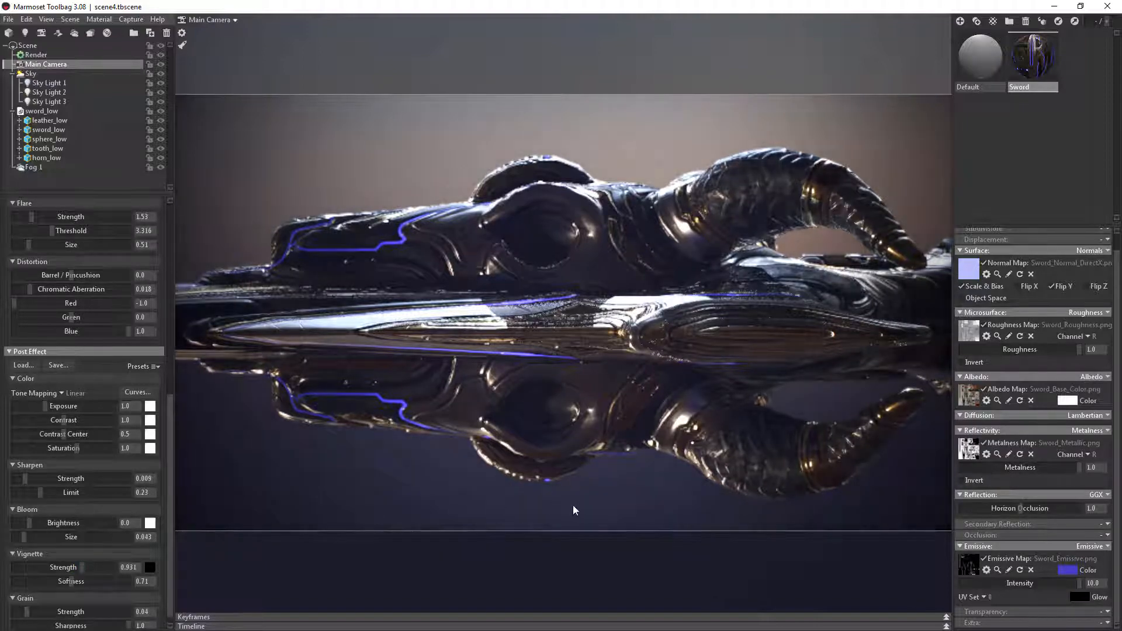
{"action": "left_click_drag", "start_coordinate": [572, 510], "coordinate": [466, 577]}
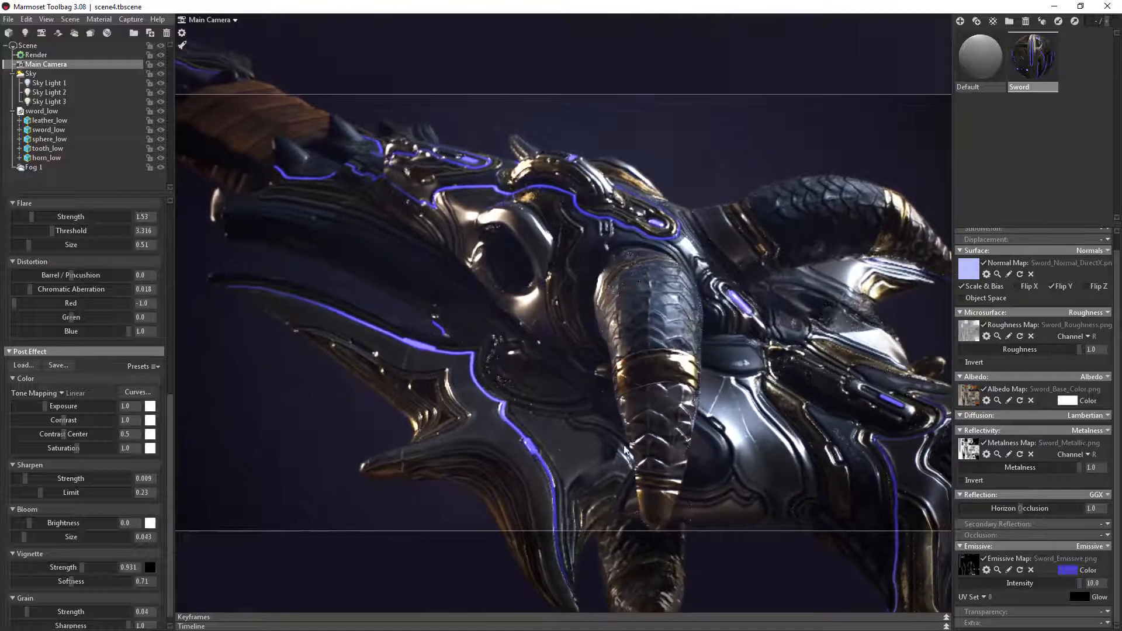
Try red and golden-yellow emissive colors on the Sword material, and settle on a desaturated blue.
{"action": "left_click", "coordinate": [1068, 571]}
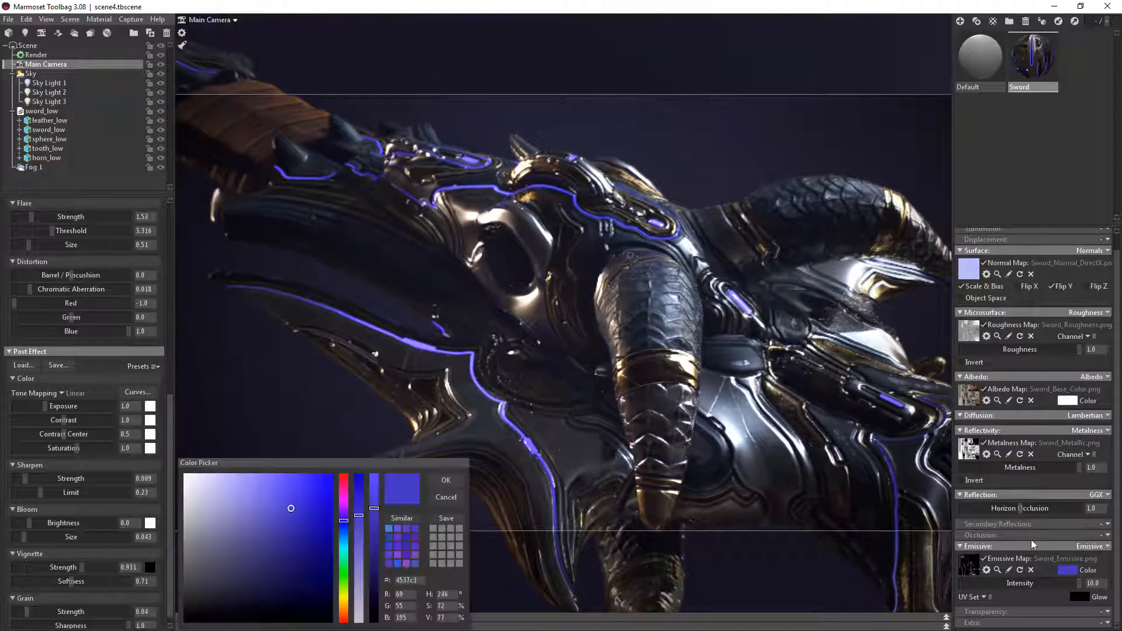
{"action": "mouse_move", "coordinate": [343, 476]}
{"action": "left_mouse_down"}
{"action": "mouse_move", "coordinate": [312, 521]}
{"action": "mouse_move", "coordinate": [216, 535]}
{"action": "left_mouse_up"}
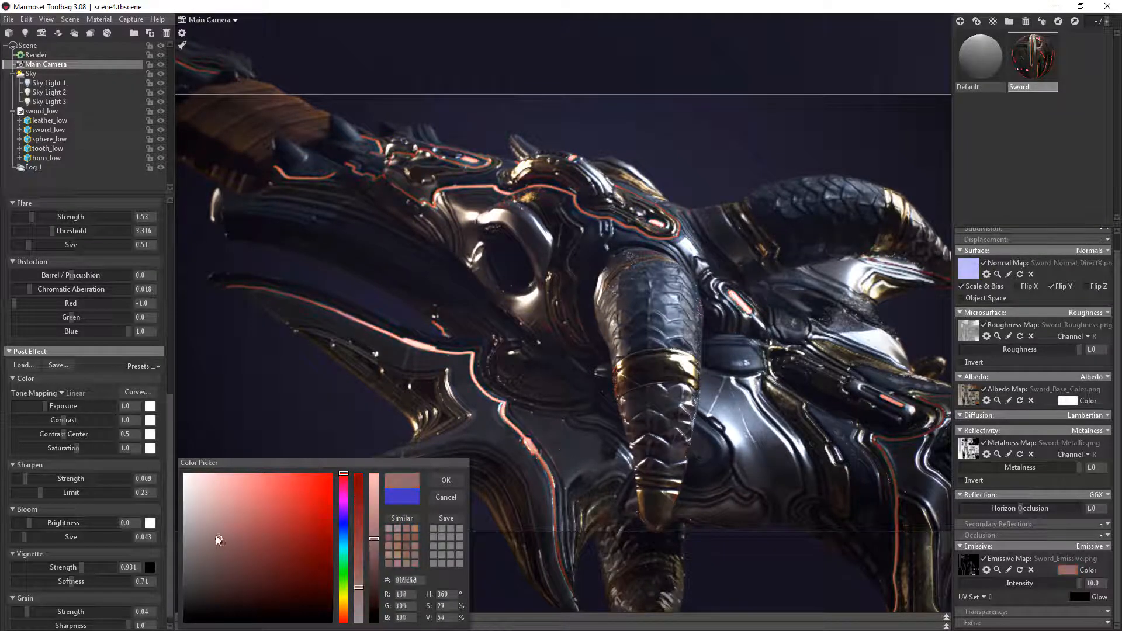
{"action": "mouse_move", "coordinate": [345, 581]}
{"action": "left_mouse_down"}
{"action": "mouse_move", "coordinate": [344, 615]}
{"action": "mouse_move", "coordinate": [344, 590]}
{"action": "mouse_move", "coordinate": [343, 603]}
{"action": "left_mouse_up"}
{"action": "mouse_move", "coordinate": [316, 540]}
{"action": "left_mouse_down"}
{"action": "mouse_move", "coordinate": [321, 503]}
{"action": "mouse_move", "coordinate": [294, 490]}
{"action": "left_mouse_up"}
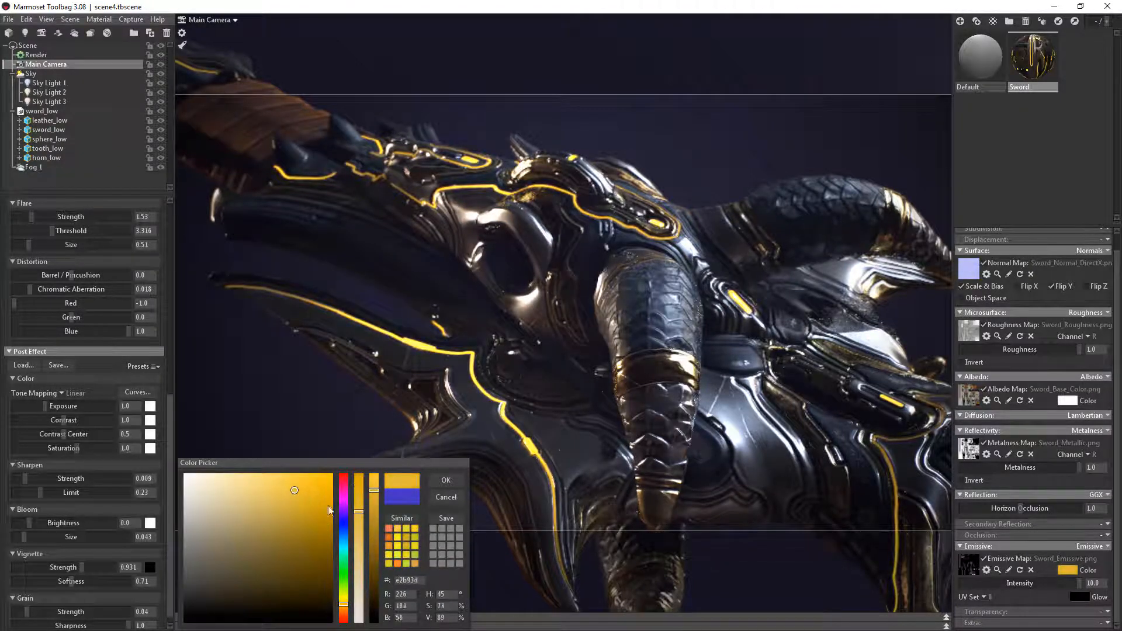
{"action": "left_click", "coordinate": [344, 524]}
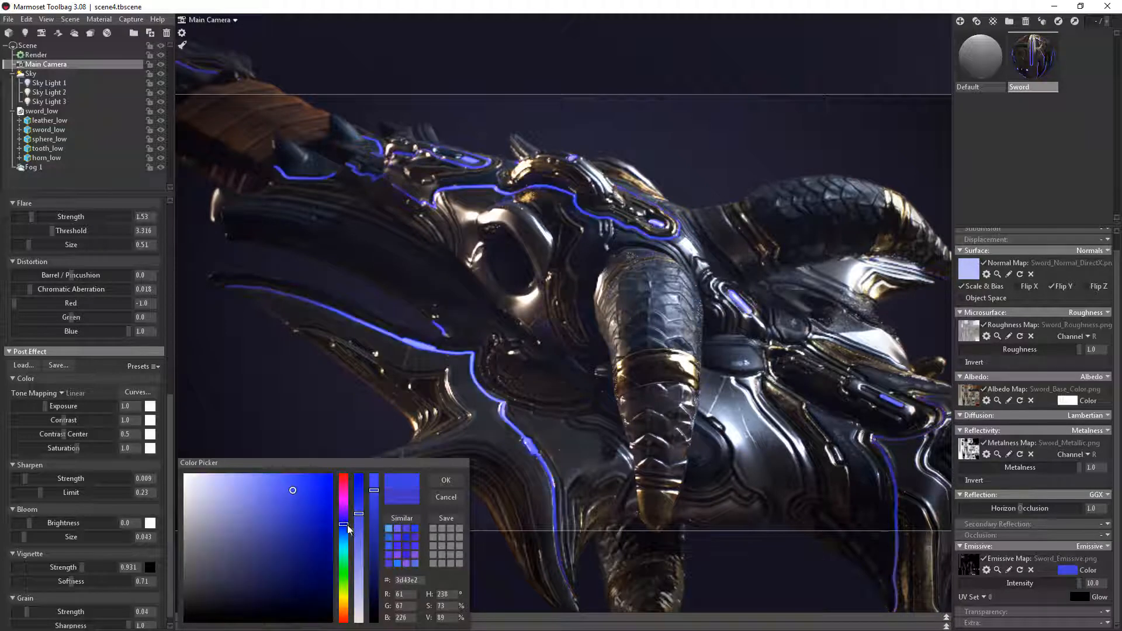
{"action": "mouse_move", "coordinate": [293, 517]}
{"action": "left_mouse_down"}
{"action": "mouse_move", "coordinate": [260, 528]}
{"action": "mouse_move", "coordinate": [250, 550]}
{"action": "left_mouse_up"}
{"action": "left_click", "coordinate": [445, 480]}
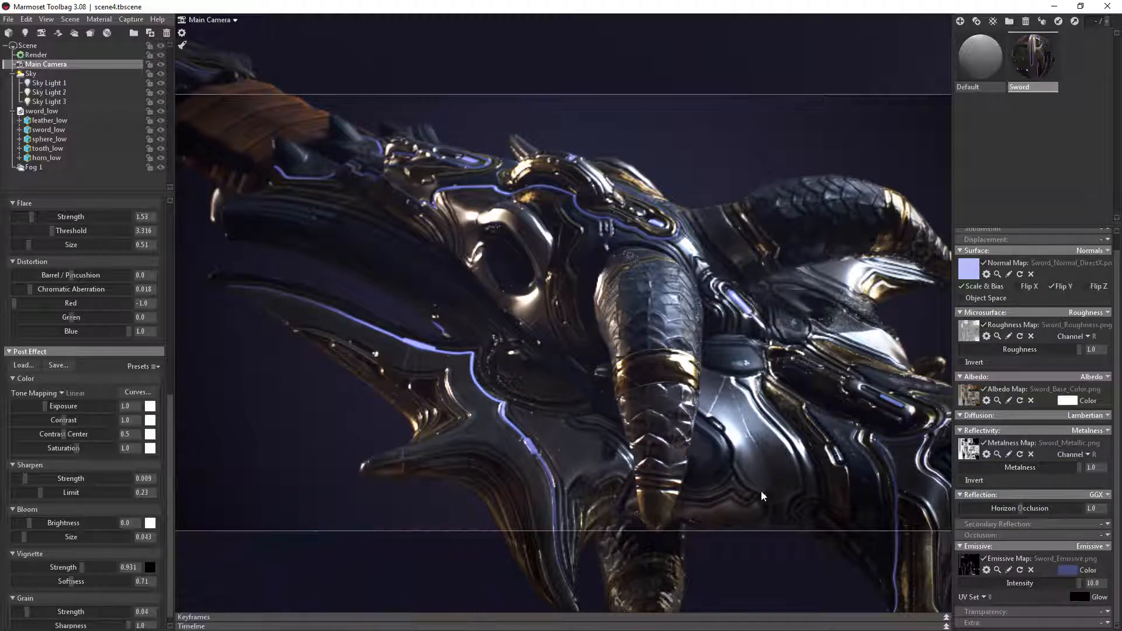
Reframe the main camera on a close-up of the sword's beast-head pommel.
{"action": "left_click_drag", "start_coordinate": [766, 466], "coordinate": [686, 420]}
{"action": "left_click_drag", "start_coordinate": [794, 442], "coordinate": [461, 184]}
{"action": "scroll", "coordinate": [509, 260], "scroll_direction": "up", "scroll_amount": 3}
{"action": "left_click_drag", "start_coordinate": [513, 275], "coordinate": [500, 249]}
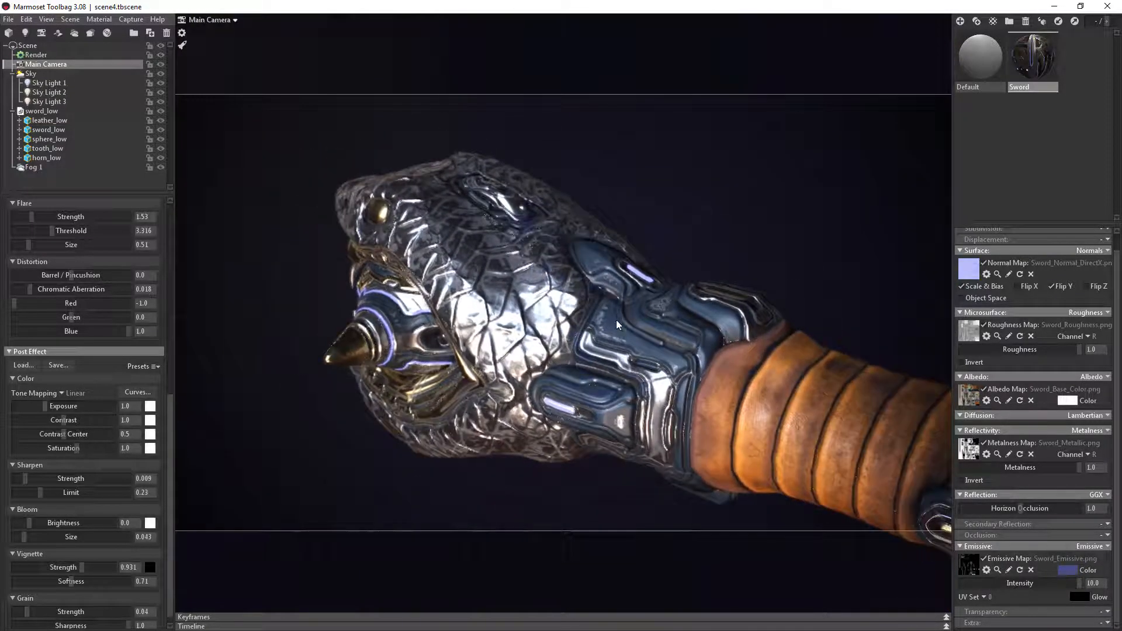
{"action": "left_click_drag", "start_coordinate": [616, 325], "coordinate": [663, 332]}
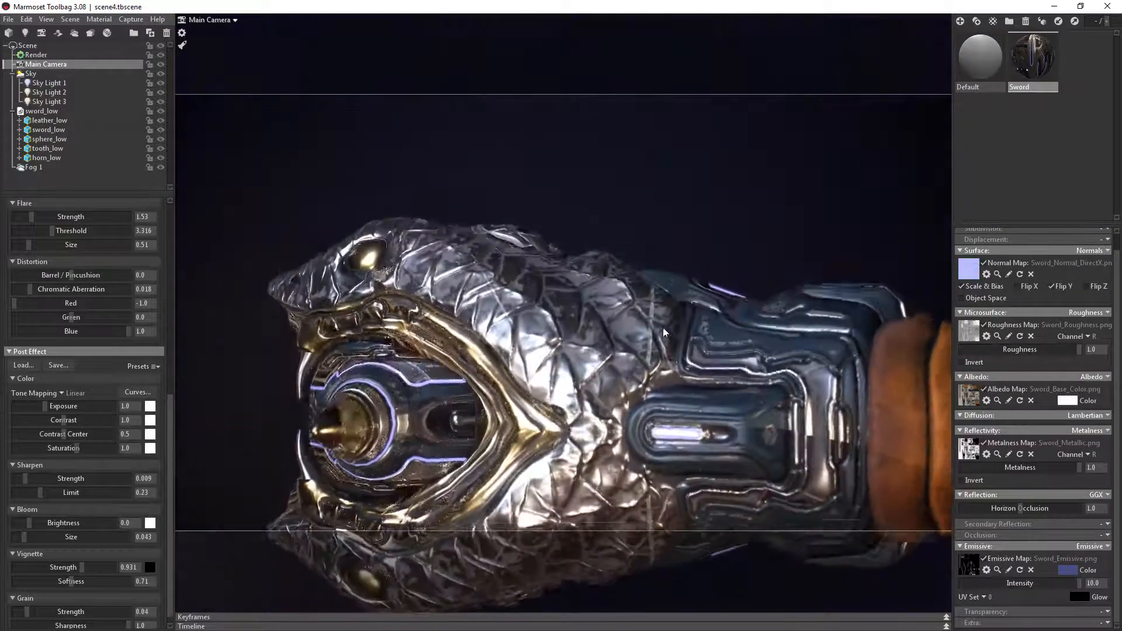
Rotate the sword_low model to about 37.71, 15.62, 24.56 degrees and frame its pommel close up with adjusted sky lighting.
{"action": "left_click", "coordinate": [41, 111]}
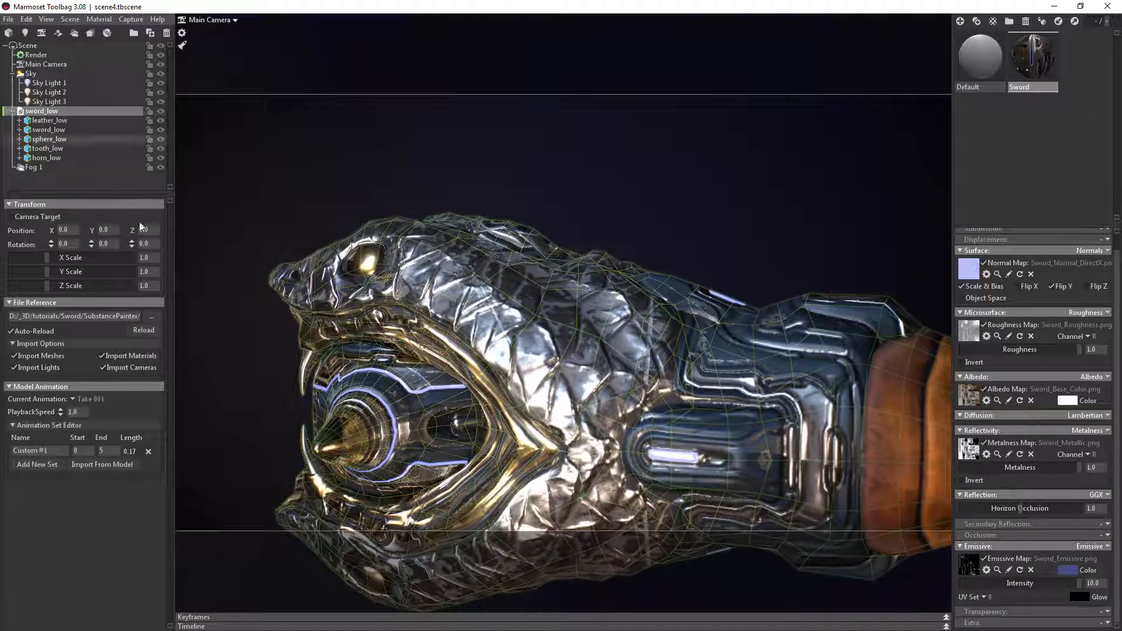
{"action": "left_click_drag", "start_coordinate": [132, 243], "coordinate": [522, 332]}
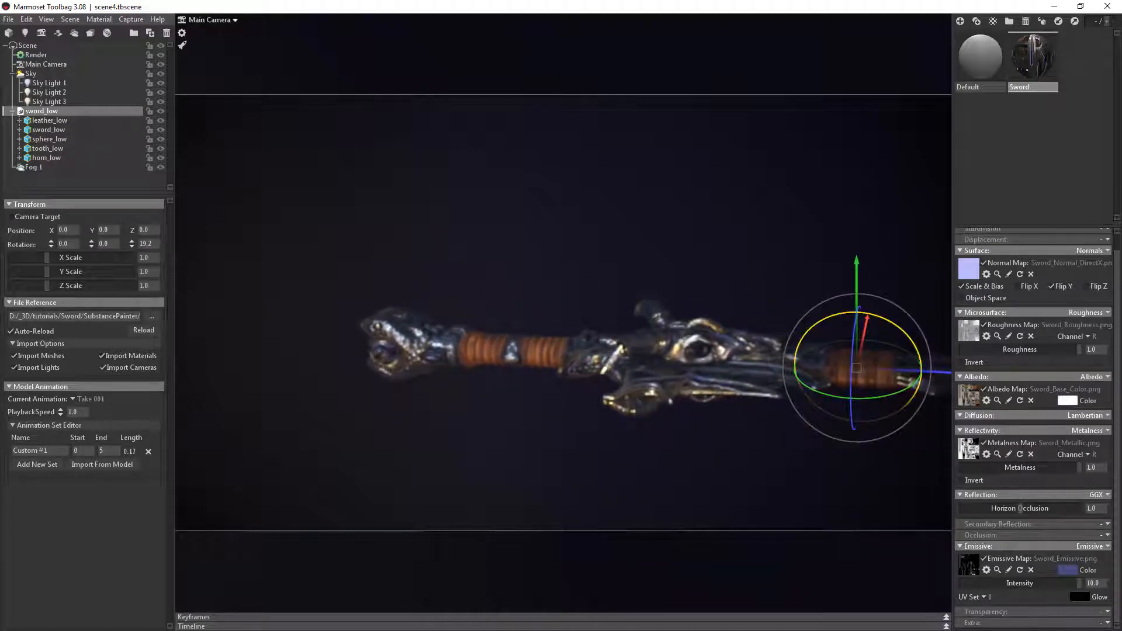
{"action": "left_click_drag", "start_coordinate": [885, 320], "coordinate": [756, 390]}
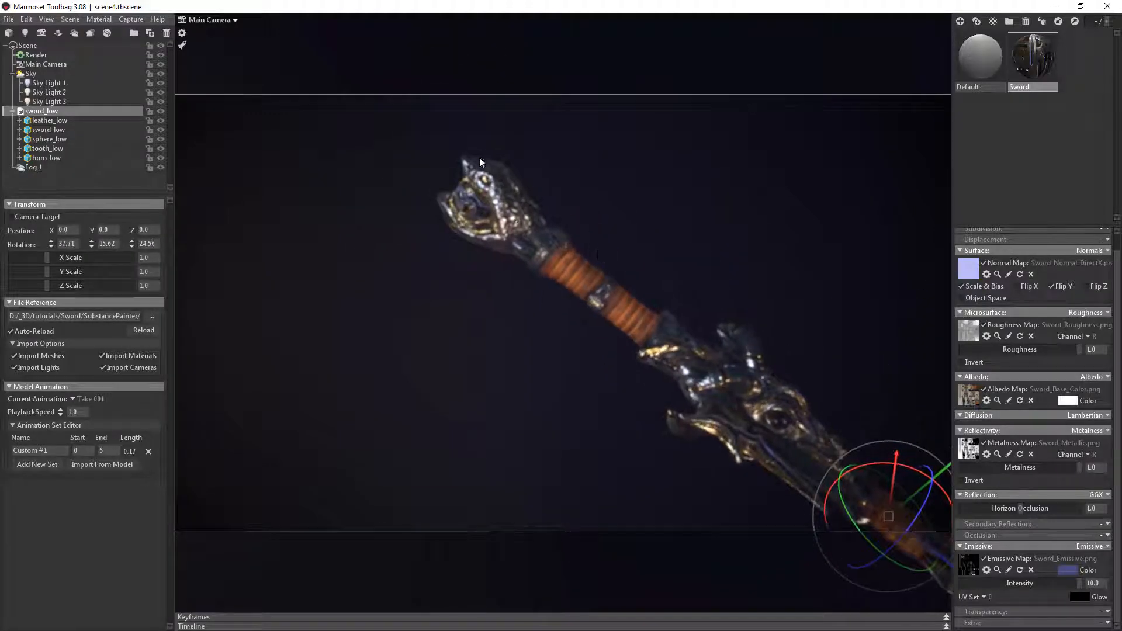
{"action": "scroll", "coordinate": [549, 274], "scroll_direction": "up", "scroll_amount": 5}
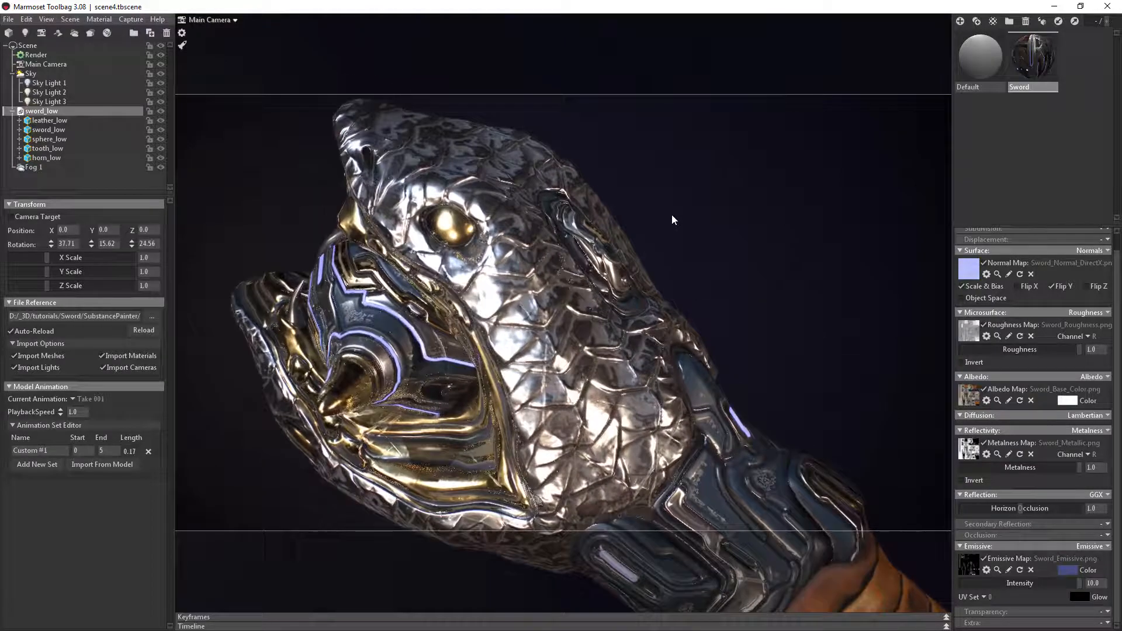
{"action": "left_click_drag", "start_coordinate": [686, 218], "coordinate": [579, 135], "text": "shift"}
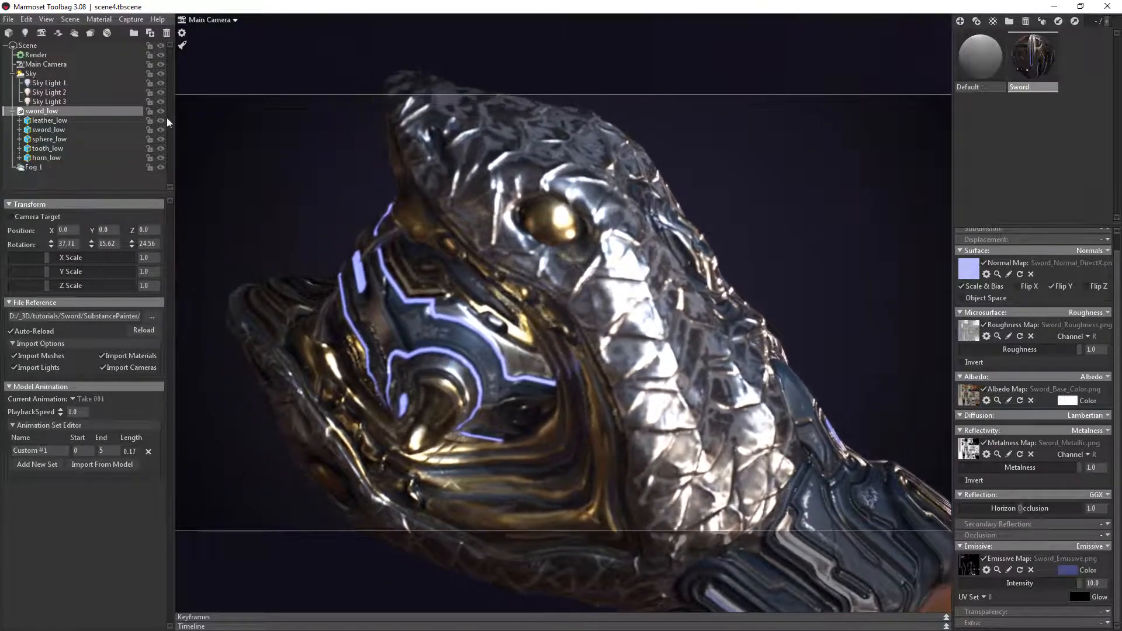
Set the main camera's focus distance to about 15.87 and view the pommel from a lower angle.
{"action": "left_click", "coordinate": [51, 63]}
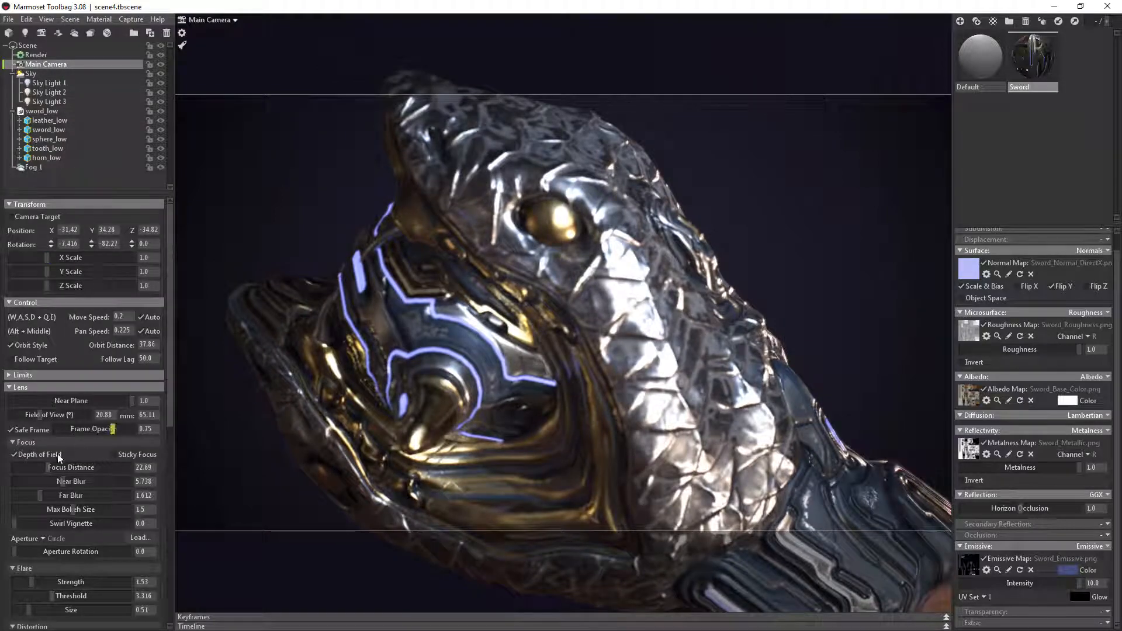
{"action": "mouse_move", "coordinate": [47, 465]}
{"action": "left_mouse_down"}
{"action": "mouse_move", "coordinate": [36, 465]}
{"action": "mouse_move", "coordinate": [46, 462]}
{"action": "left_mouse_up"}
{"action": "left_click_drag", "start_coordinate": [688, 321], "coordinate": [682, 281]}
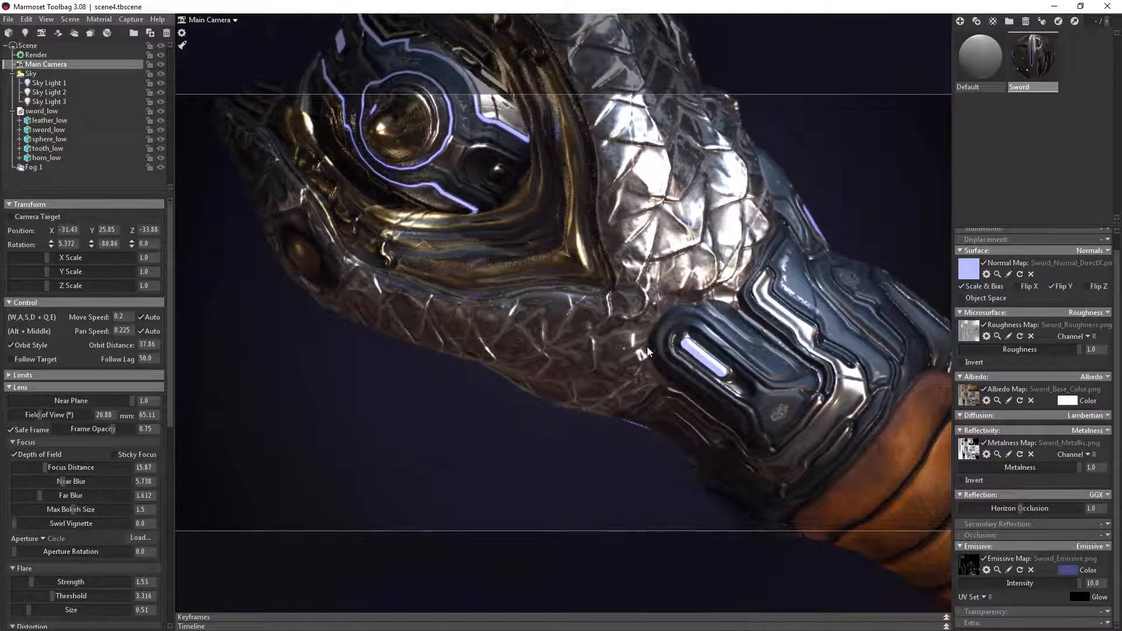
Pull the main camera back and orbit above the sword to frame it from pommel to blade tip.
{"action": "scroll", "coordinate": [645, 347], "scroll_direction": "up", "scroll_amount": 5}
{"action": "scroll", "coordinate": [633, 355], "scroll_direction": "down", "scroll_amount": 7}
{"action": "scroll", "coordinate": [584, 367], "scroll_direction": "down", "scroll_amount": 8}
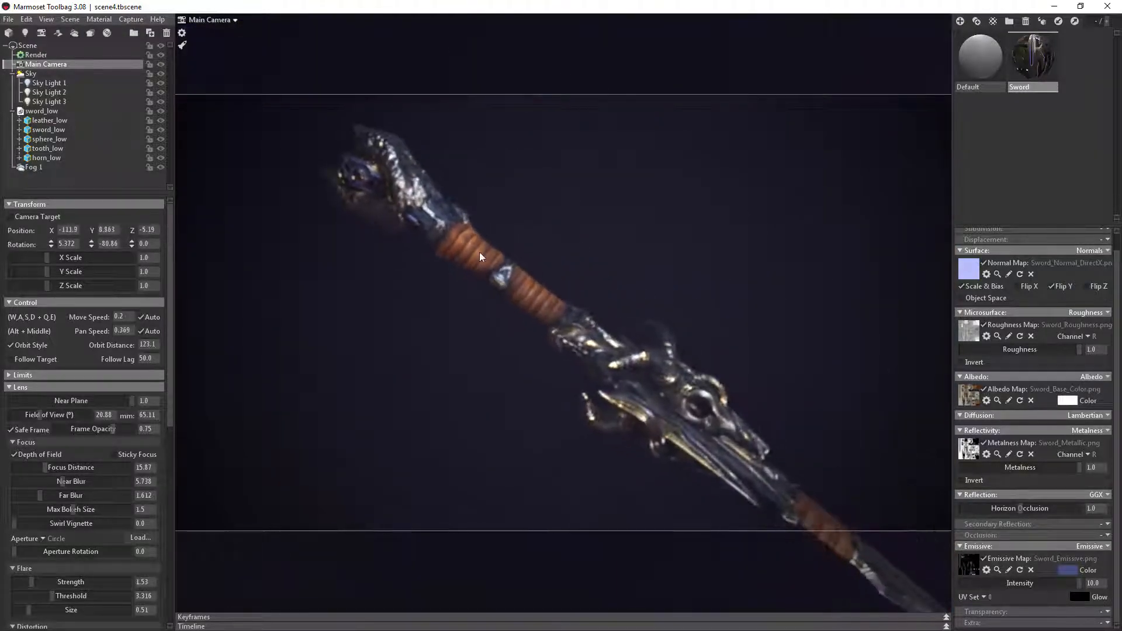
{"action": "left_click_drag", "start_coordinate": [480, 256], "coordinate": [356, 216]}
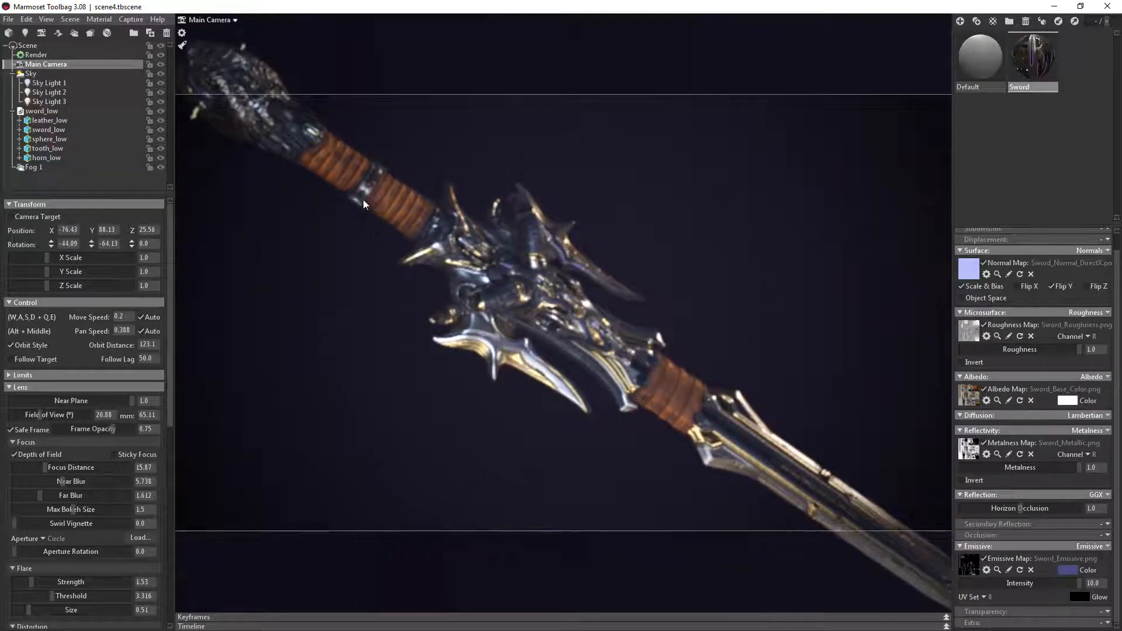
{"action": "scroll", "coordinate": [357, 201], "scroll_direction": "down", "scroll_amount": 5}
{"action": "scroll", "coordinate": [357, 205], "scroll_direction": "up", "scroll_amount": 3}
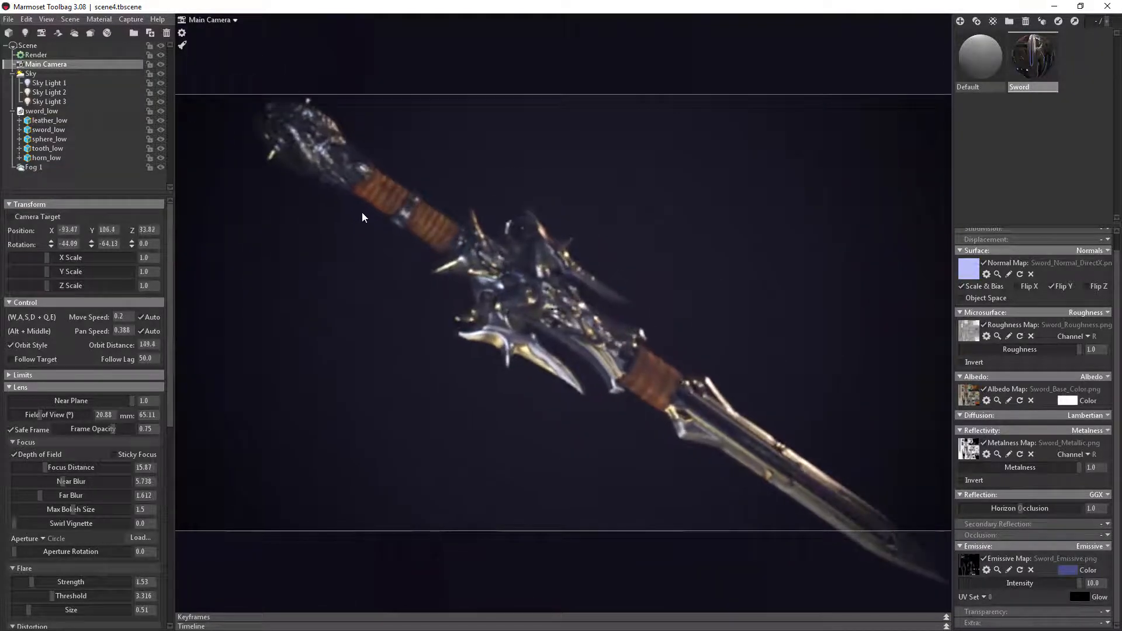
{"action": "scroll", "coordinate": [362, 217], "scroll_direction": "down", "scroll_amount": 1}
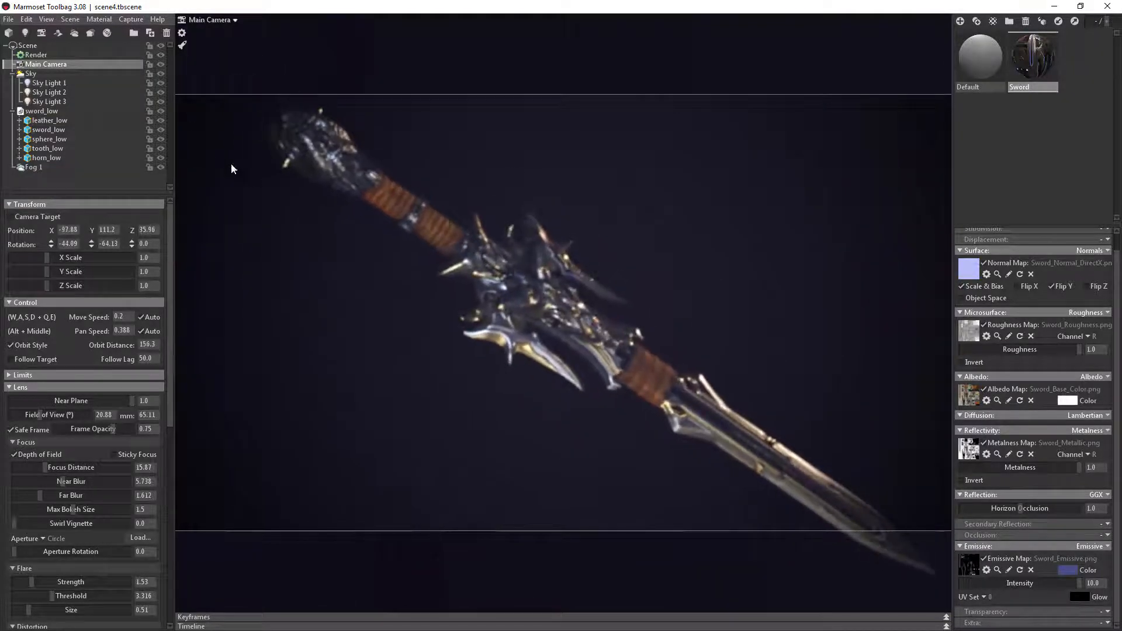
{"action": "left_click_drag", "start_coordinate": [289, 221], "coordinate": [252, 198]}
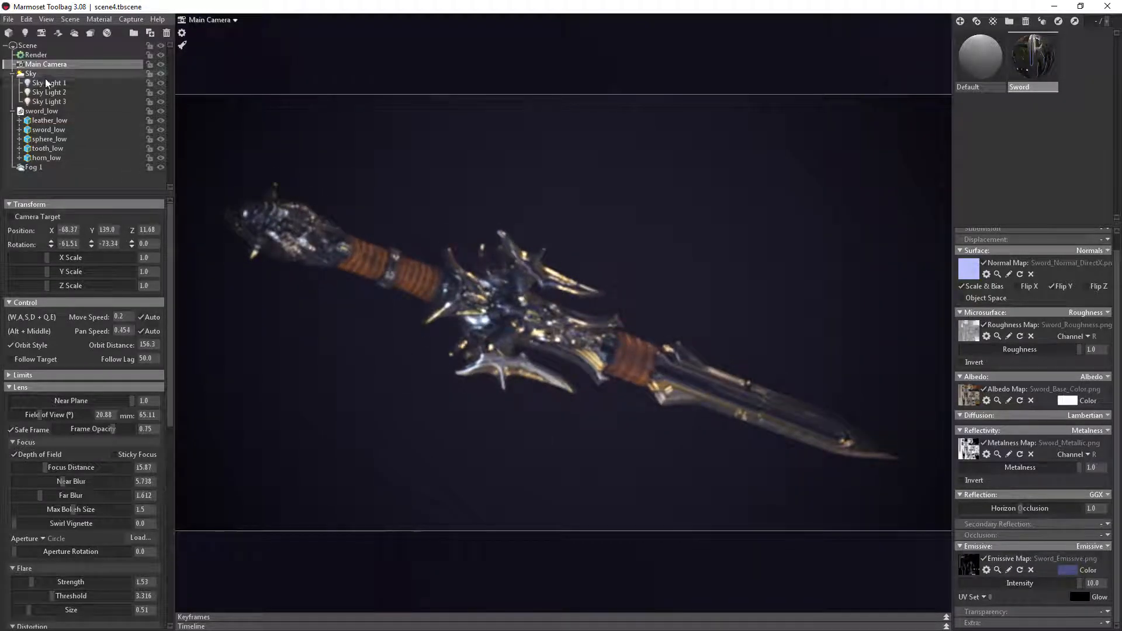
Reset the sword_low model's rotation to 0 on all axes.
{"action": "left_click", "coordinate": [40, 110]}
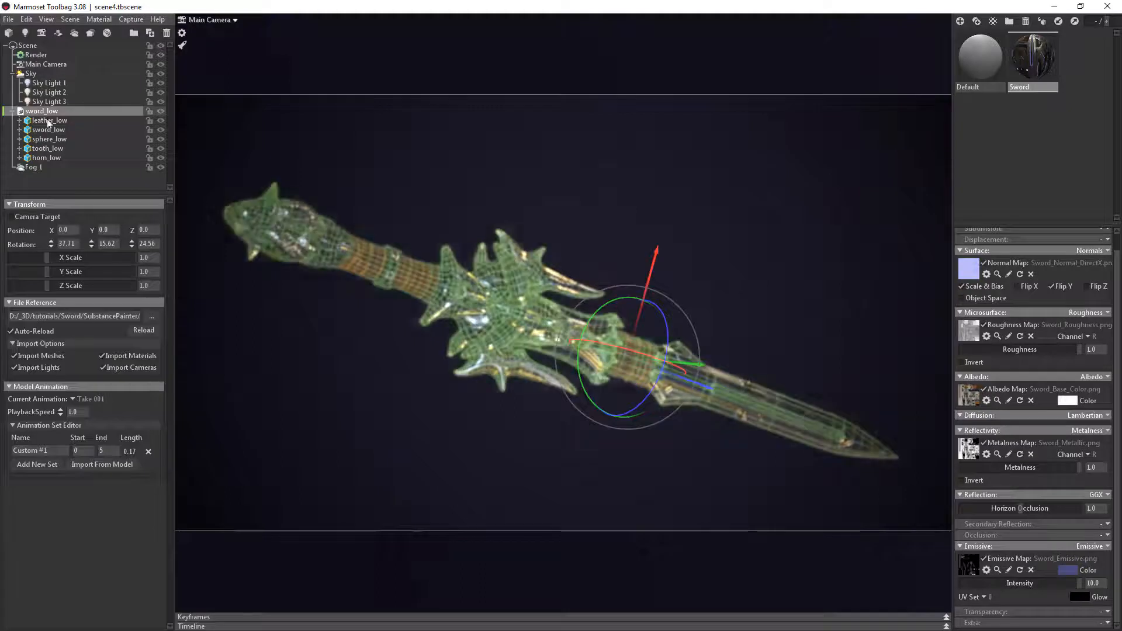
{"action": "left_click", "coordinate": [107, 243]}
{"action": "type", "text": "0"}
{"action": "key", "text": "Return"}
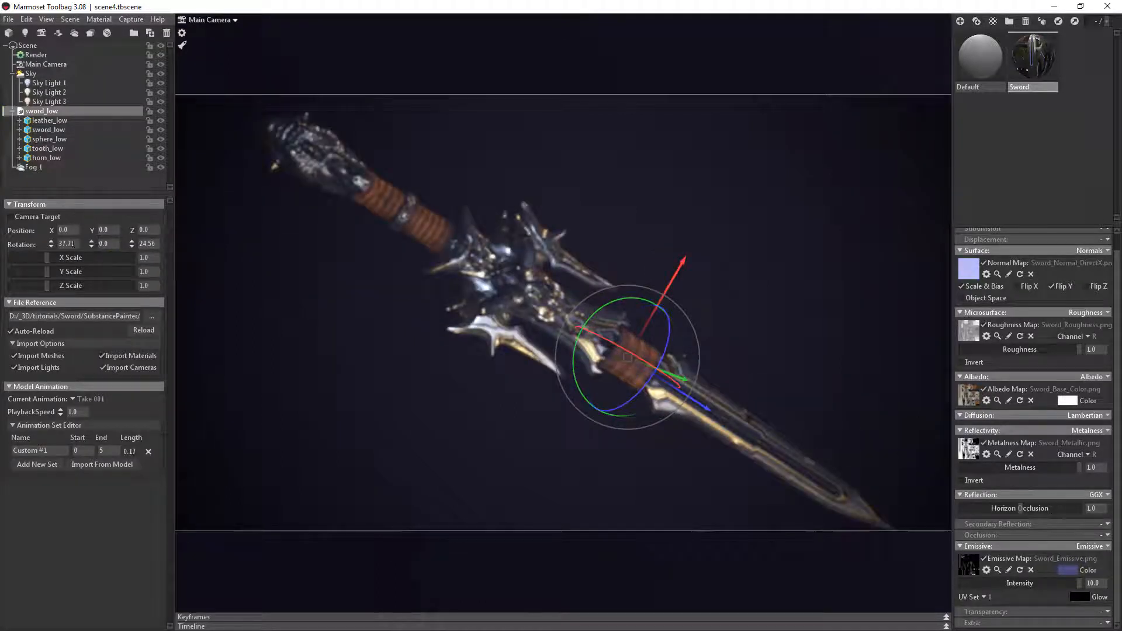
{"action": "key", "text": "Return"}
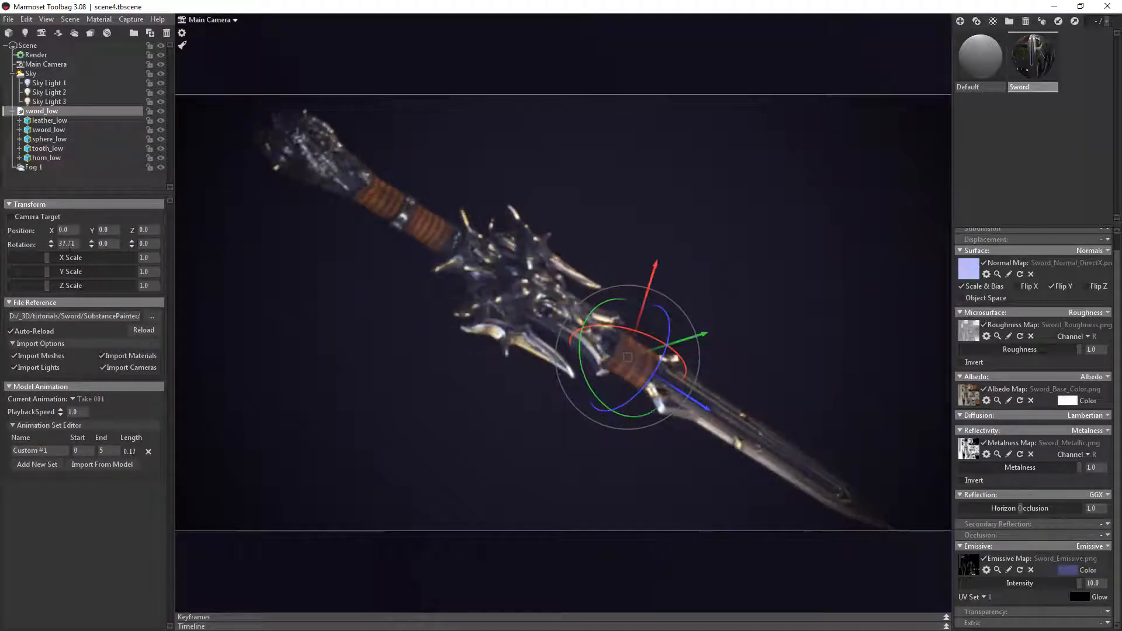
{"action": "left_click", "coordinate": [68, 243]}
{"action": "type", "text": "0"}
{"action": "key", "text": "Return"}
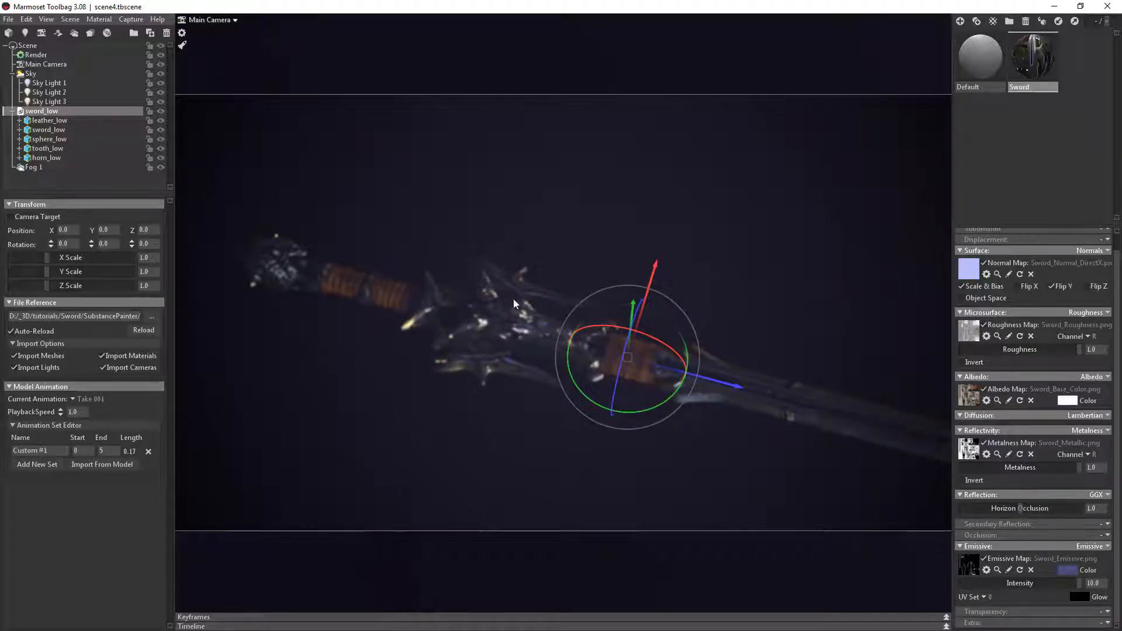
Hide the fog and turn off the main camera's depth of field, viewing the sword diagonally from directly above.
{"action": "left_click_drag", "start_coordinate": [288, 349], "coordinate": [321, 244]}
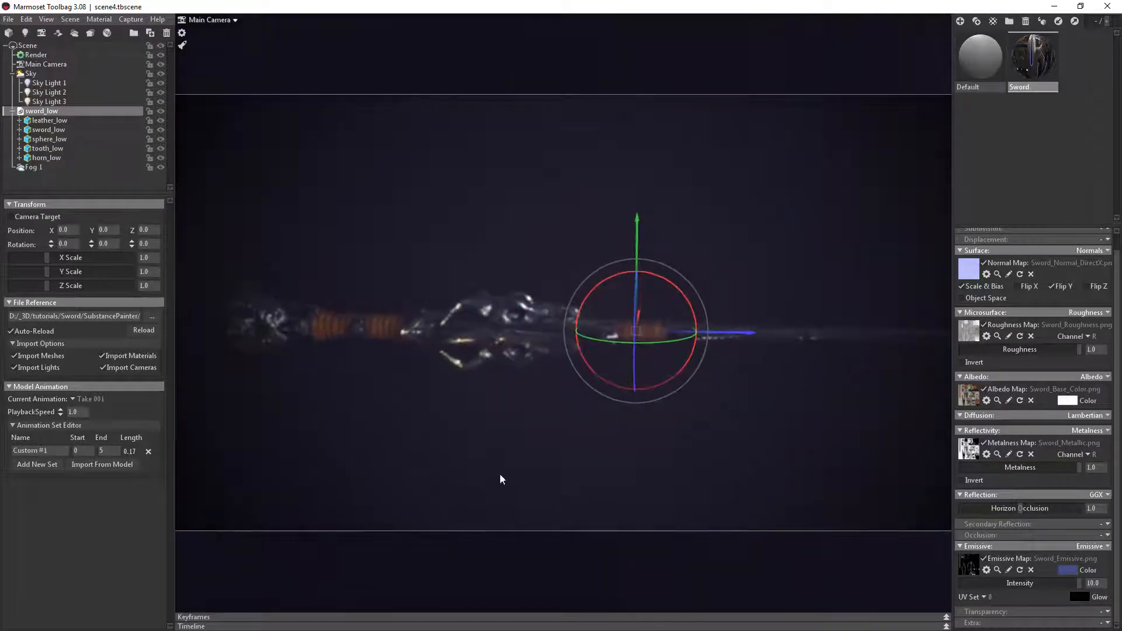
{"action": "left_click_drag", "start_coordinate": [499, 474], "coordinate": [418, 320]}
{"action": "left_click", "coordinate": [161, 167]}
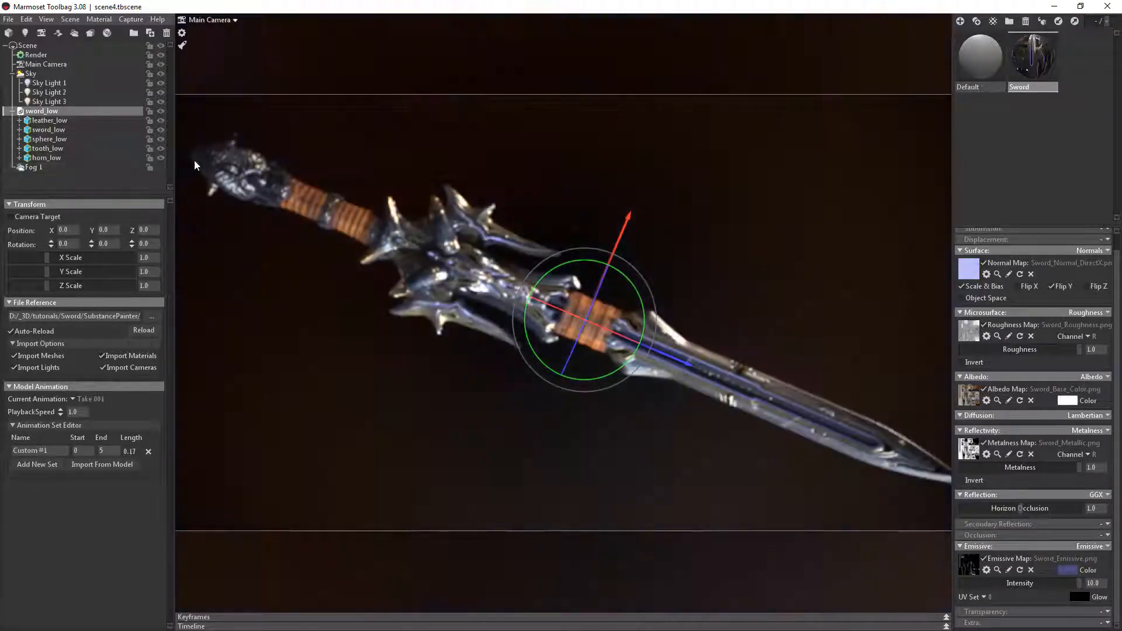
{"action": "left_click", "coordinate": [45, 64]}
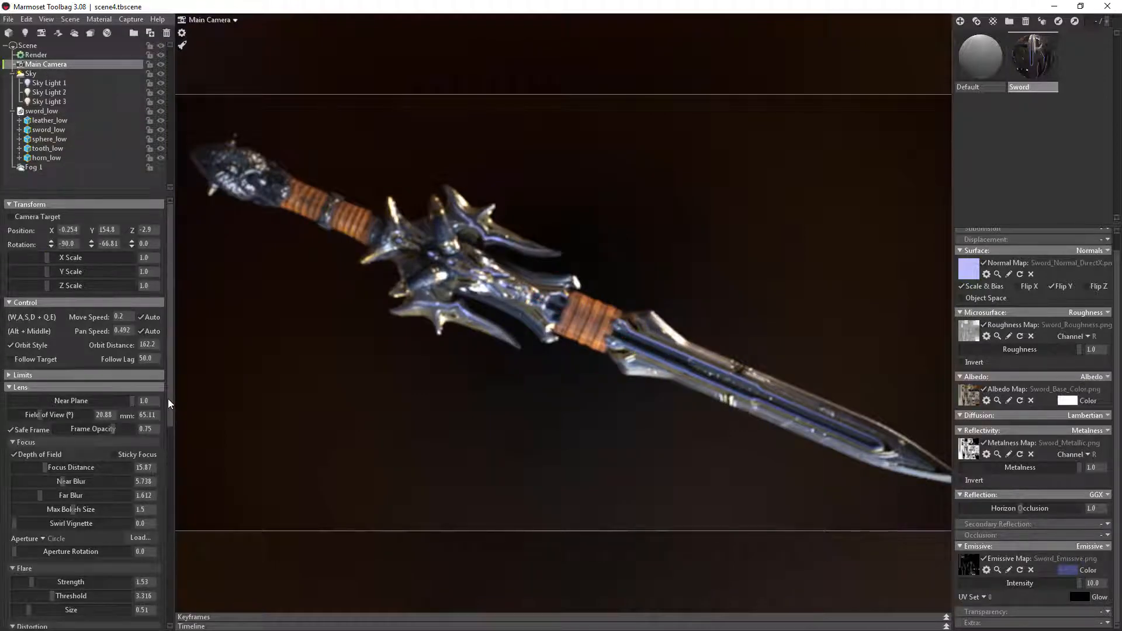
{"action": "left_click", "coordinate": [23, 453]}
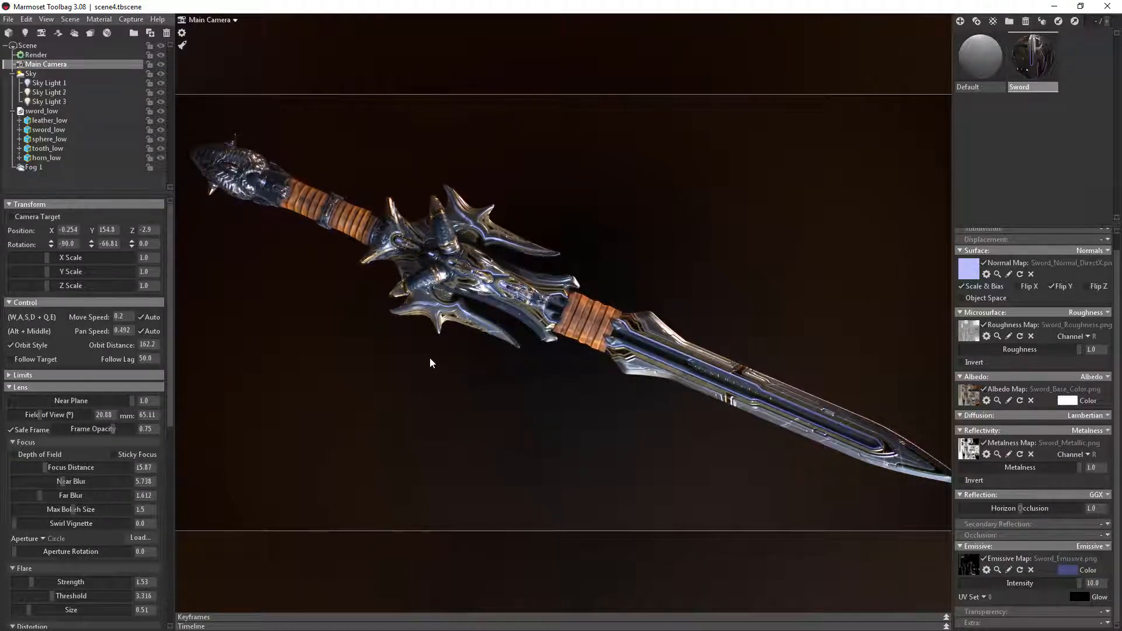
Frame the entire sword diagonally from its opposite side at an orbit distance of about 171.3, with the sky lighting rotated.
{"action": "scroll", "coordinate": [427, 353], "scroll_direction": "down", "scroll_amount": 2}
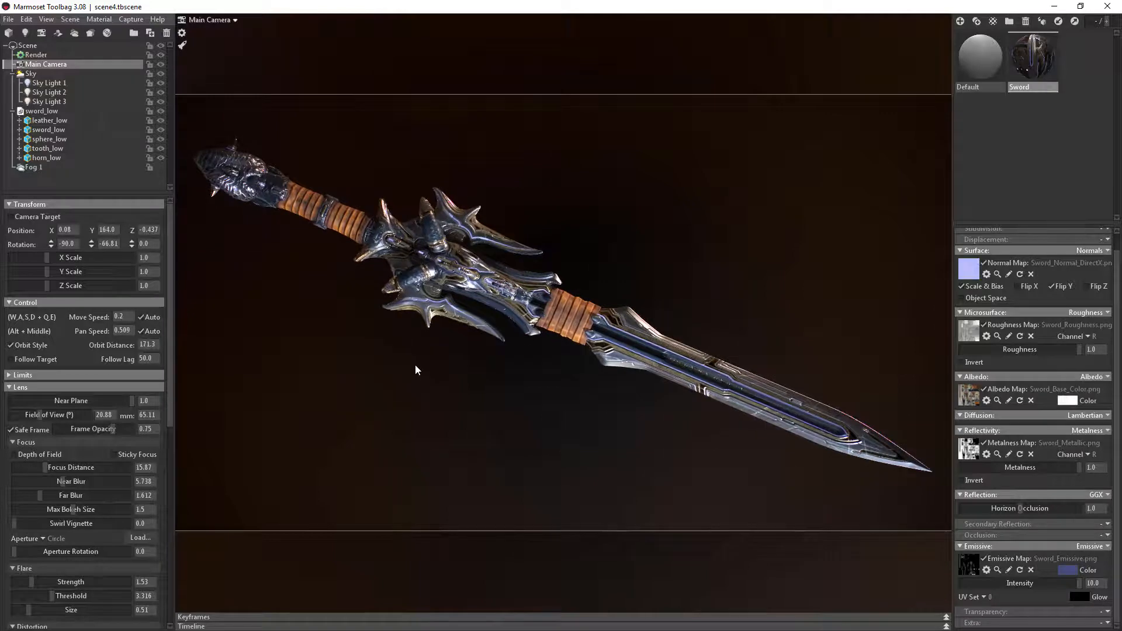
{"action": "left_click_drag", "start_coordinate": [415, 365], "coordinate": [654, 209], "text": "shift"}
{"action": "left_click_drag", "start_coordinate": [839, 422], "coordinate": [743, 411]}
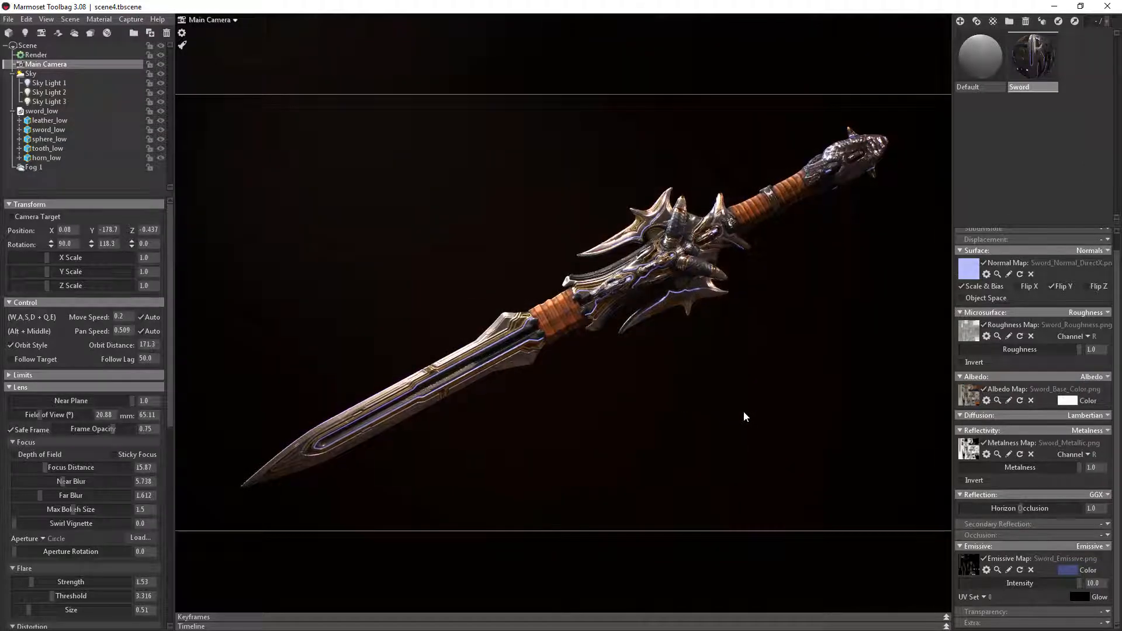
Nudge the framing of the diagonal sword and preview the render with the interface hidden, restoring the interface when done.
{"action": "middle_click_drag", "start_coordinate": [742, 422], "coordinate": [739, 422]}
{"action": "key", "text": "Tab"}
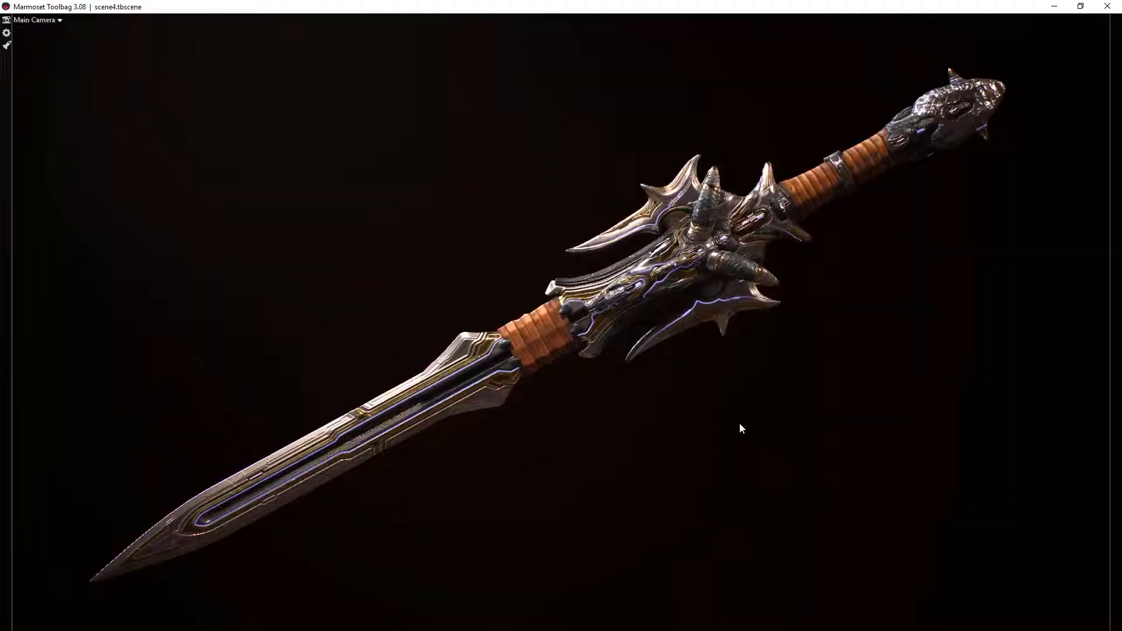
{"action": "key", "text": "Tab"}
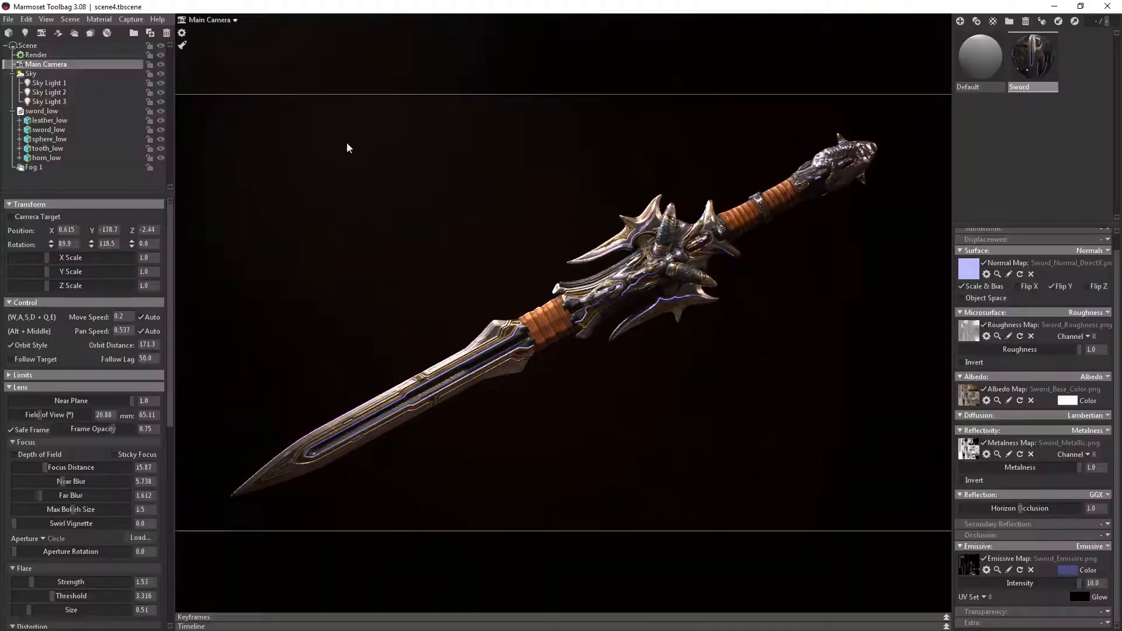
Rotate the sword_low model to 52.6 on its Z axis and orbit the camera until the blade lies nearly horizontal.
{"action": "left_click", "coordinate": [41, 111]}
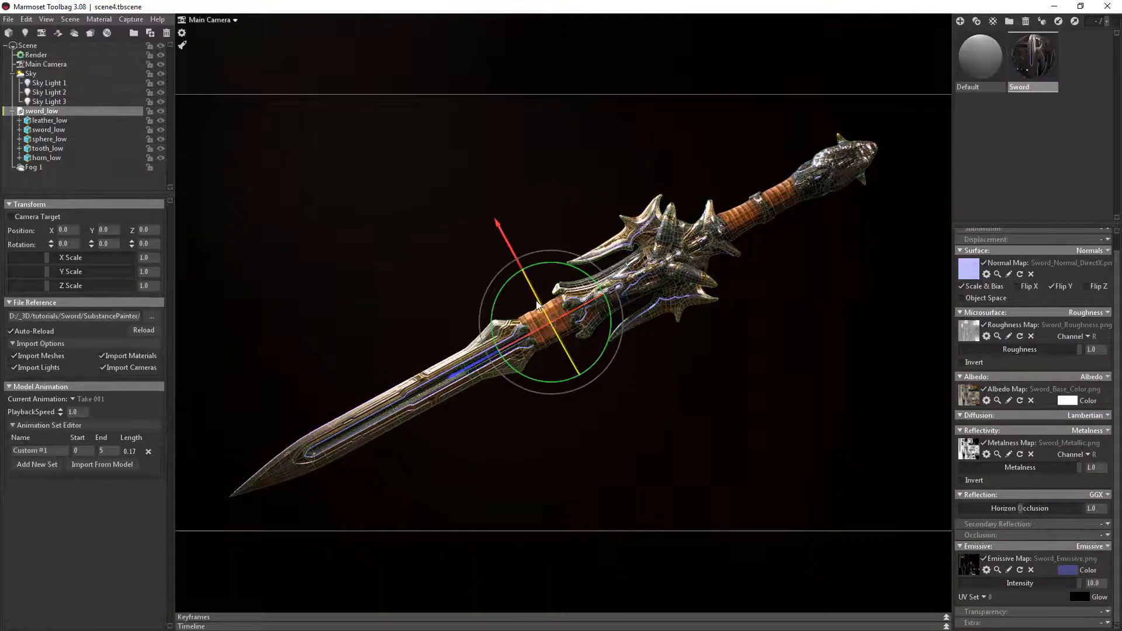
{"action": "left_click_drag", "start_coordinate": [560, 308], "coordinate": [596, 344]}
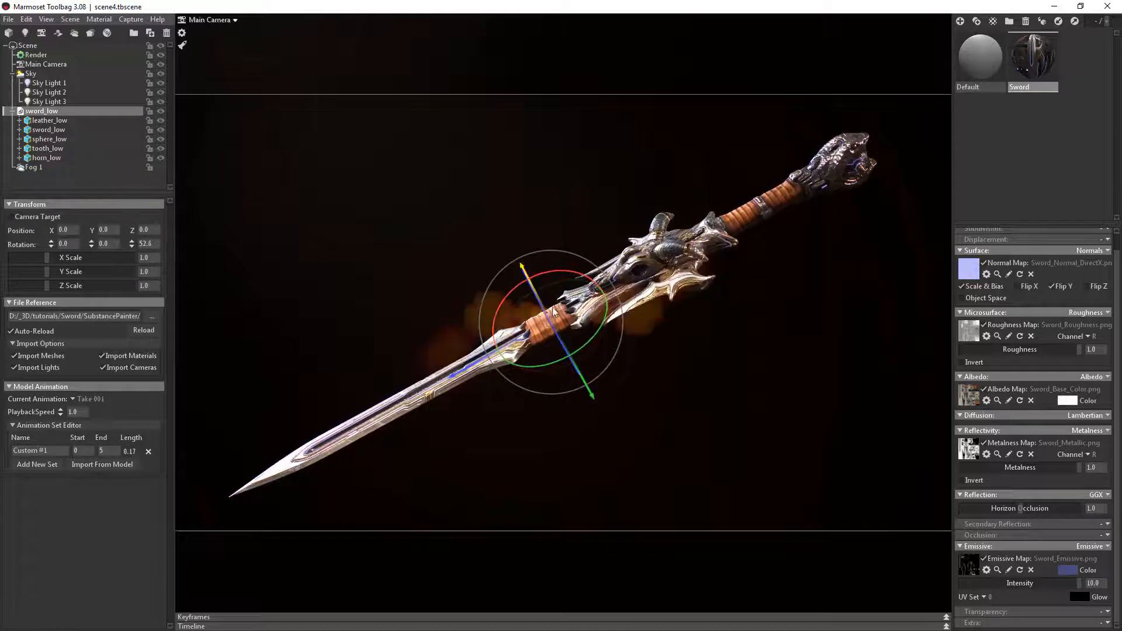
{"action": "scroll", "coordinate": [757, 436], "scroll_direction": "up", "scroll_amount": 2}
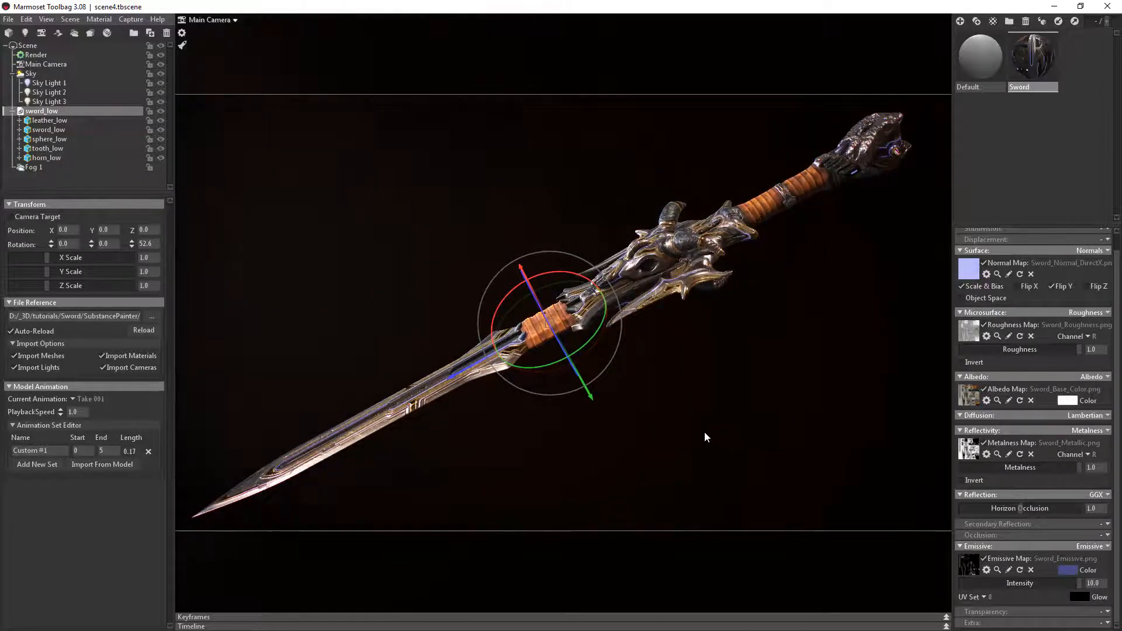
{"action": "left_click_drag", "start_coordinate": [713, 361], "coordinate": [747, 367]}
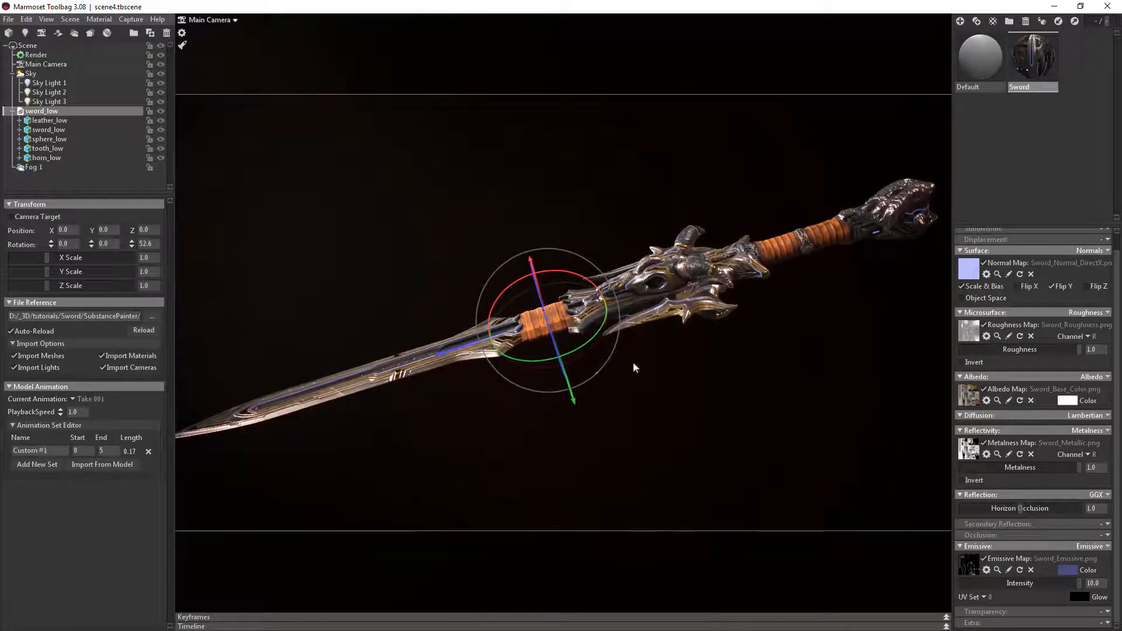
{"action": "left_click_drag", "start_coordinate": [634, 368], "coordinate": [797, 336]}
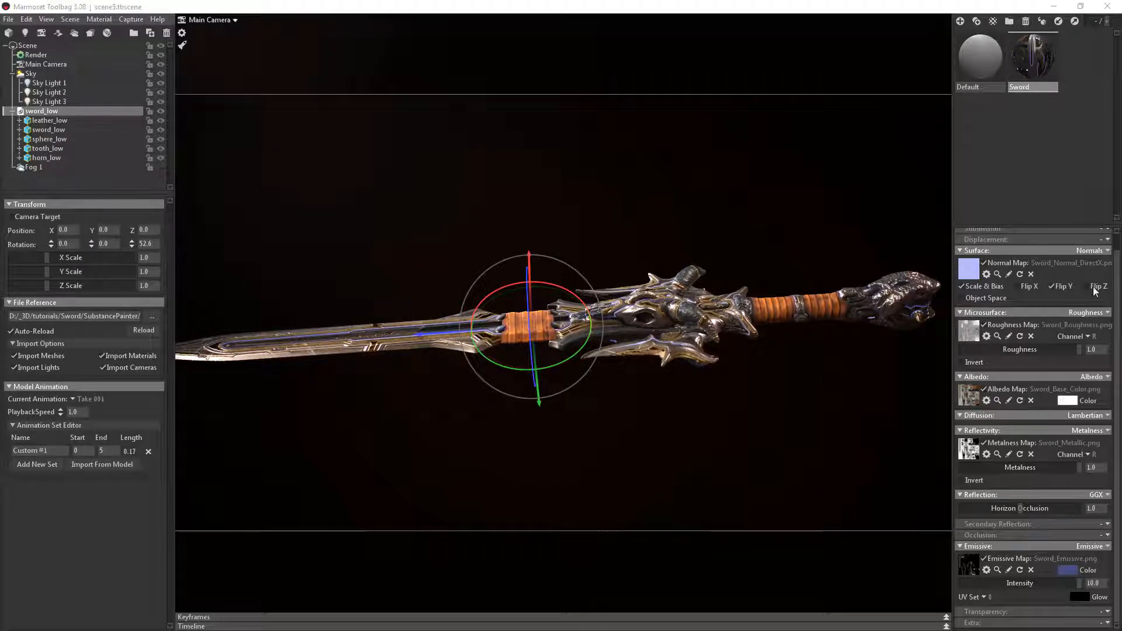
Orbit to the broad face of the horizontal sword and reset the sword_low model's Z rotation to 0.
{"action": "left_click", "coordinate": [691, 433]}
{"action": "left_click_drag", "start_coordinate": [654, 413], "coordinate": [469, 468]}
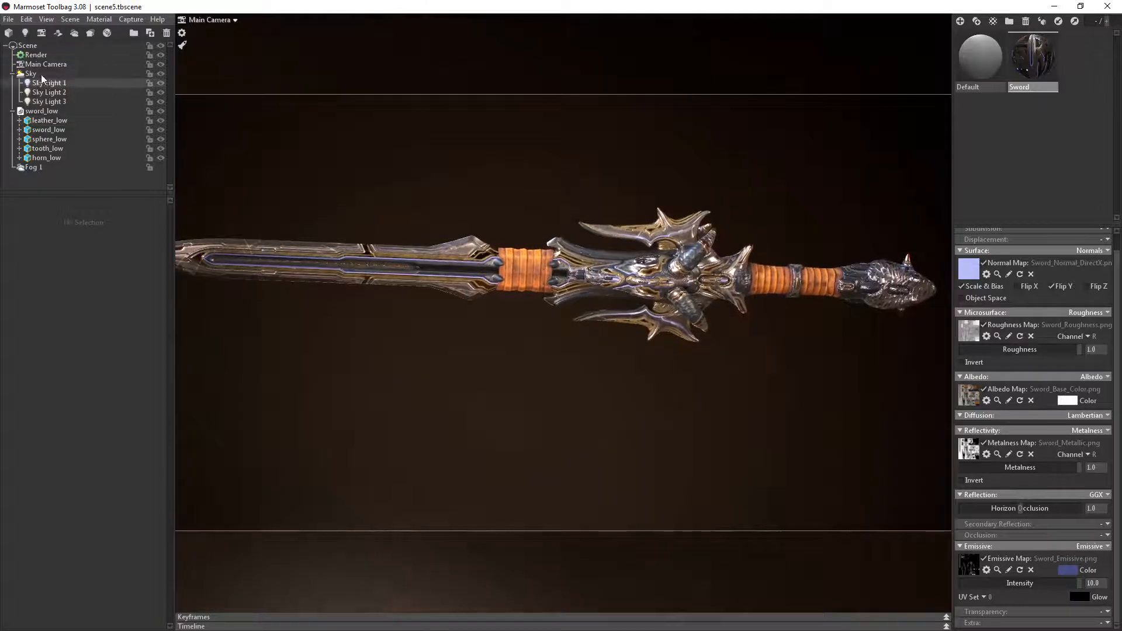
{"action": "left_click", "coordinate": [38, 113]}
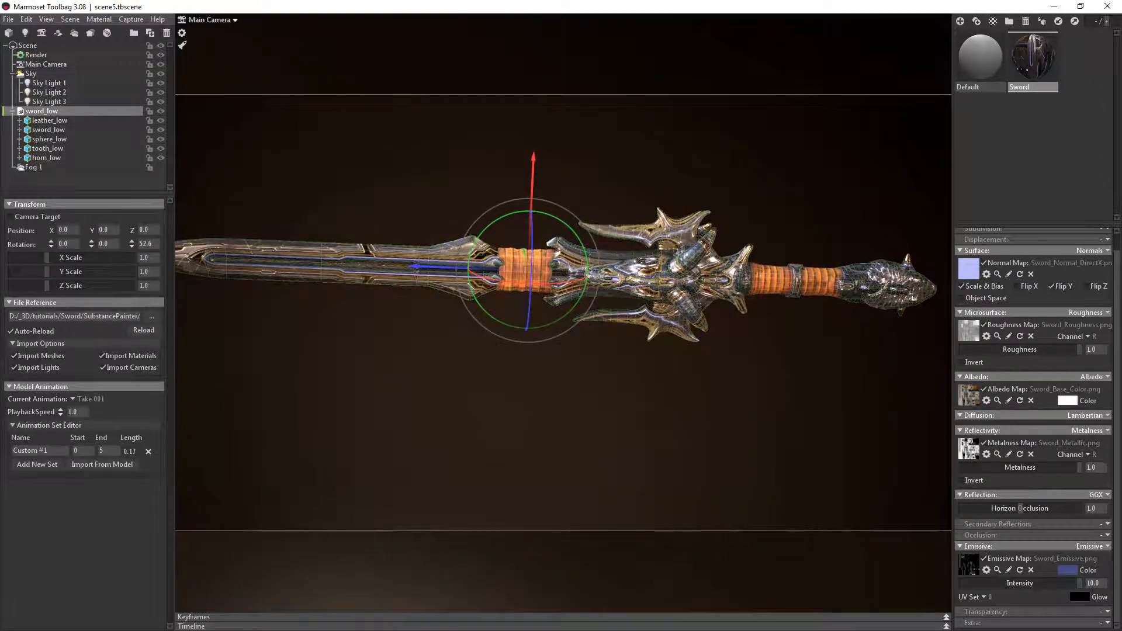
{"action": "double_click", "coordinate": [144, 243]}
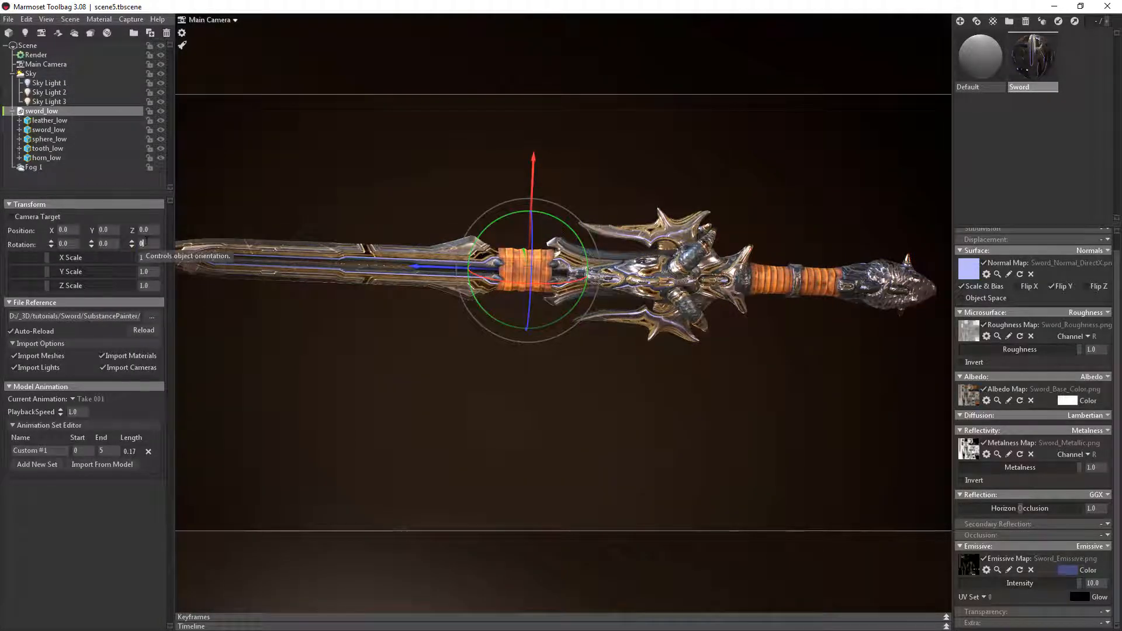
{"action": "type", "text": "0"}
{"action": "key", "text": "Return"}
Frame the whole sword vertically and centered from the front, with the pommel up and the blade tip down.
{"action": "left_click_drag", "start_coordinate": [475, 321], "coordinate": [478, 425]}
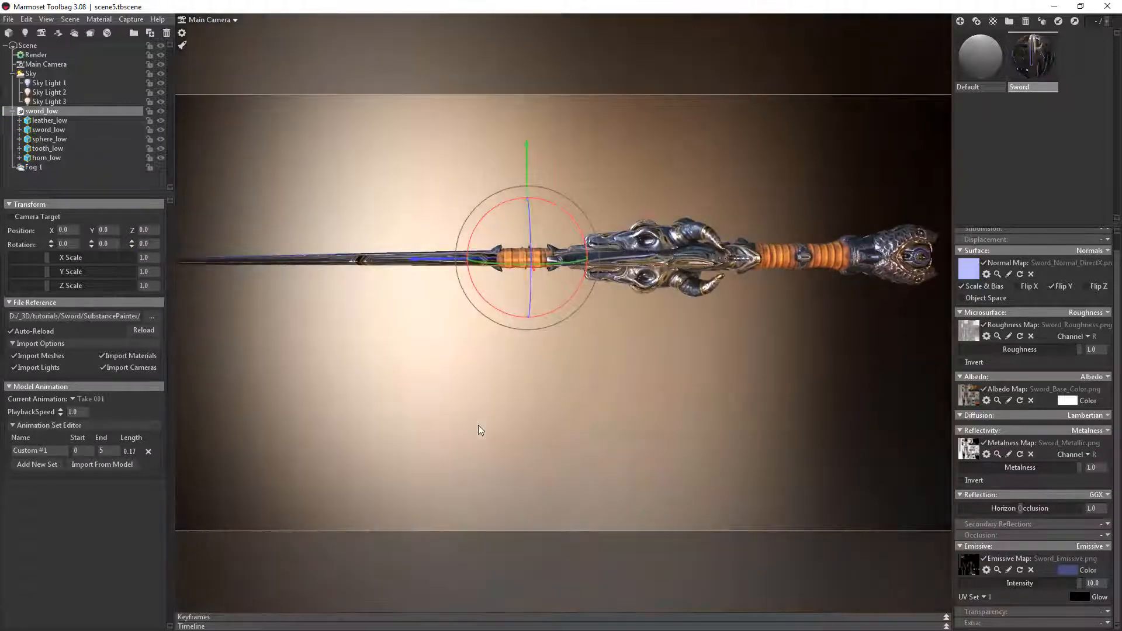
{"action": "left_click_drag", "start_coordinate": [447, 373], "coordinate": [662, 416]}
{"action": "right_click_drag", "start_coordinate": [660, 416], "coordinate": [625, 332]}
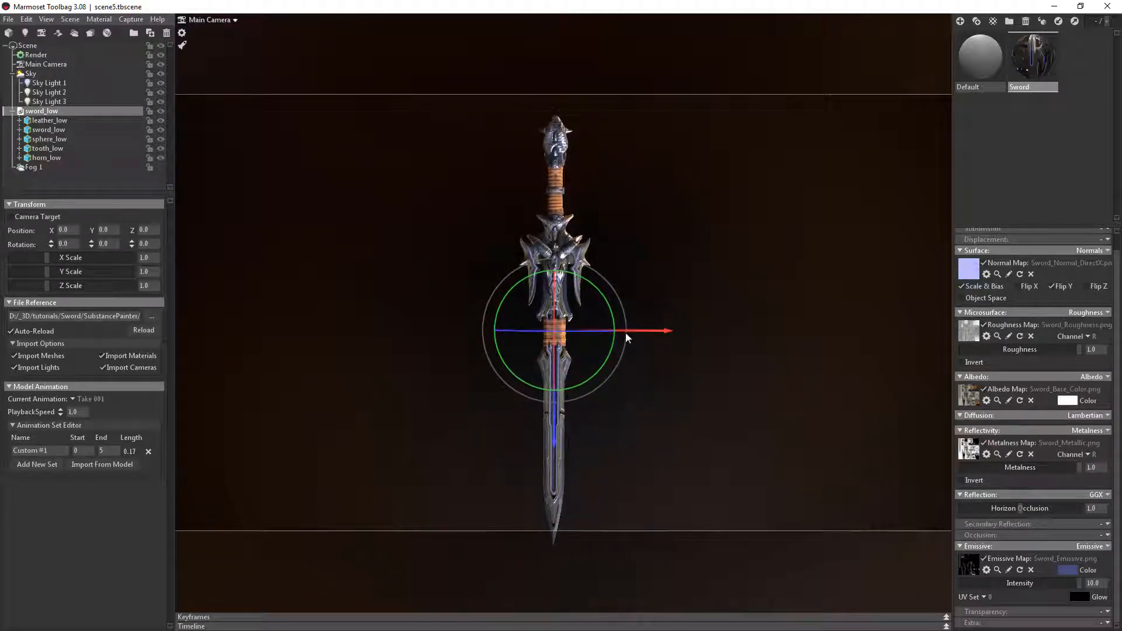
{"action": "left_click_drag", "start_coordinate": [638, 335], "coordinate": [637, 328]}
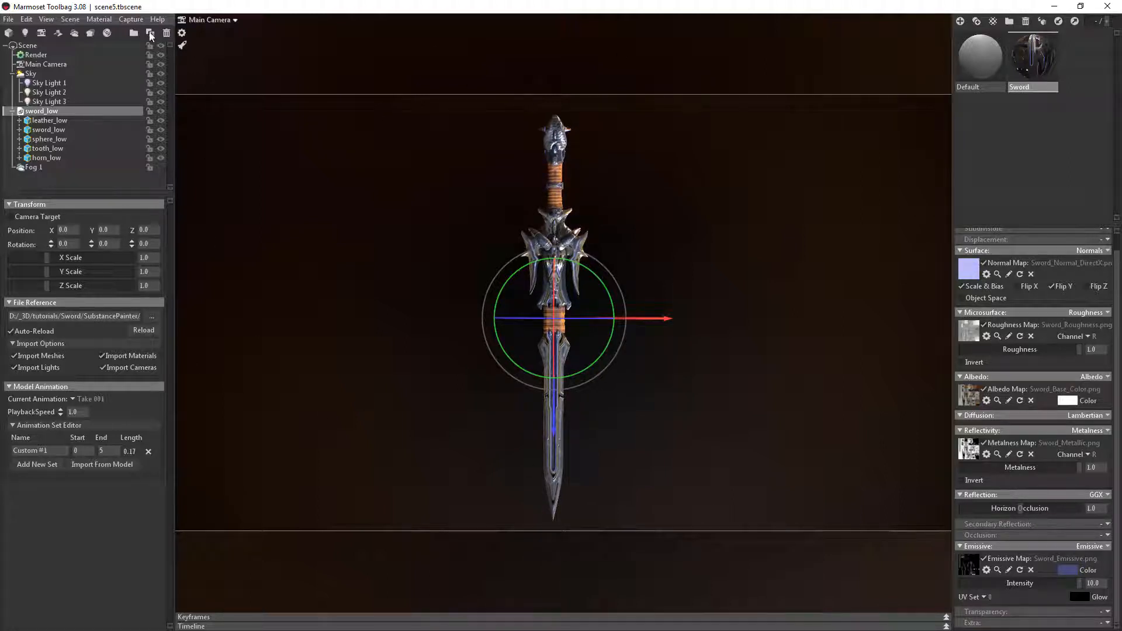
Change the image capture size to a portrait format, trying a width of 800 before setting 1600 by 2600.
{"action": "left_click", "coordinate": [131, 21]}
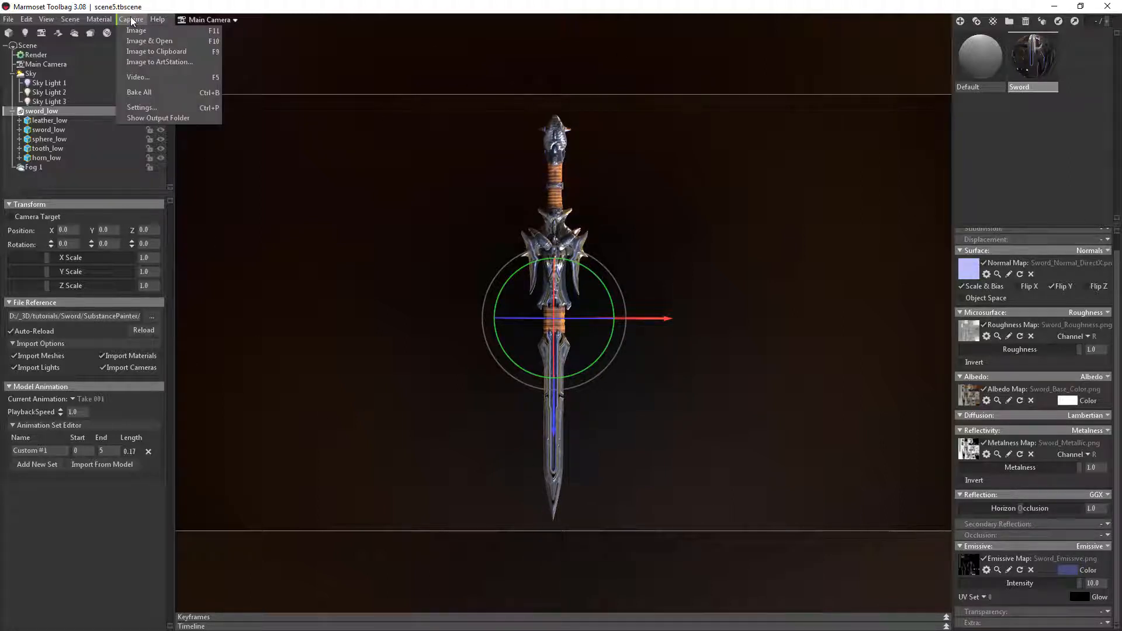
{"action": "left_click", "coordinate": [143, 107]}
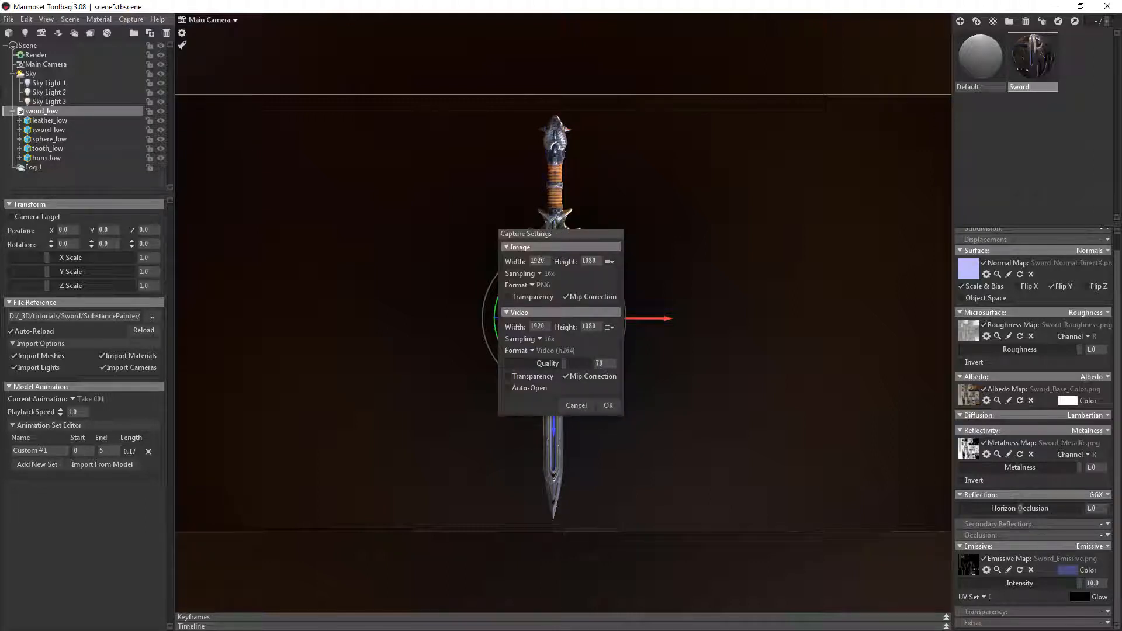
{"action": "key", "text": "Tab"}
{"action": "type", "text": "800"}
{"action": "key", "text": "Tab"}
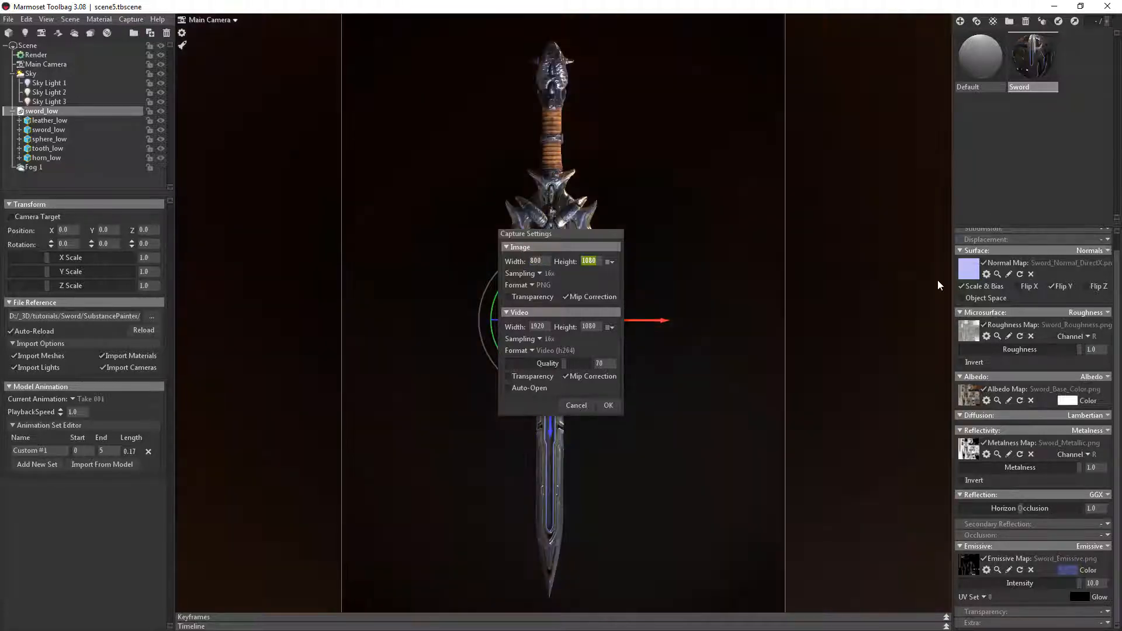
{"action": "double_click", "coordinate": [538, 261]}
{"action": "key", "text": "Tab"}
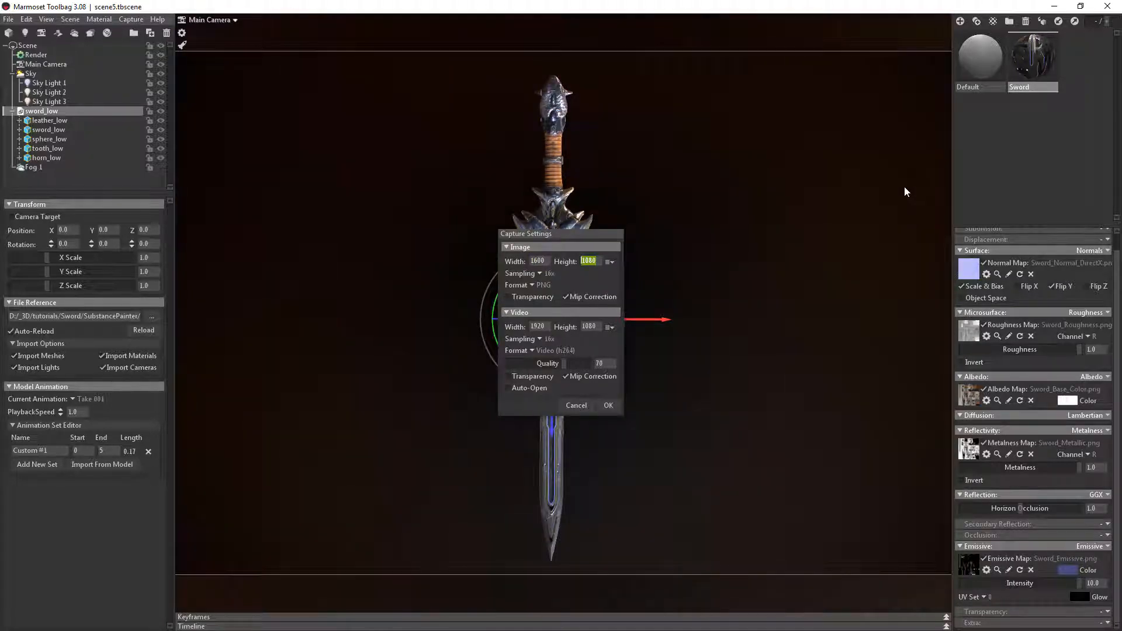
{"action": "type", "text": "2600"}
{"action": "key", "text": "Return"}
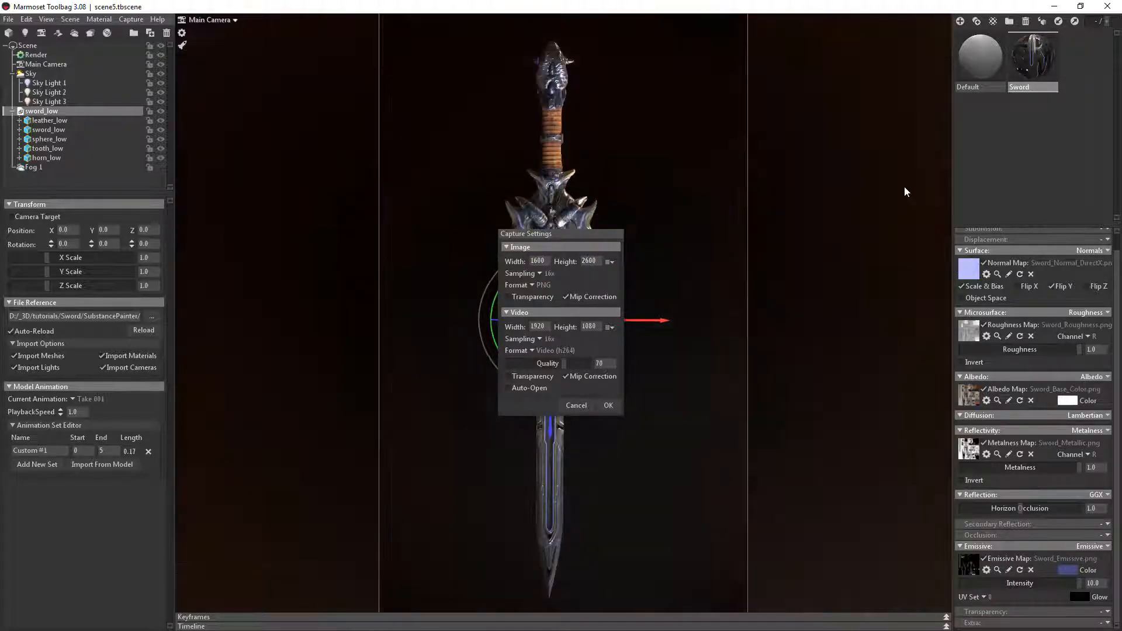
Narrow the image capture width to 1400 and apply the capture settings.
{"action": "double_click", "coordinate": [544, 261]}
{"action": "type", "text": "14"}
{"action": "key", "text": "Return"}
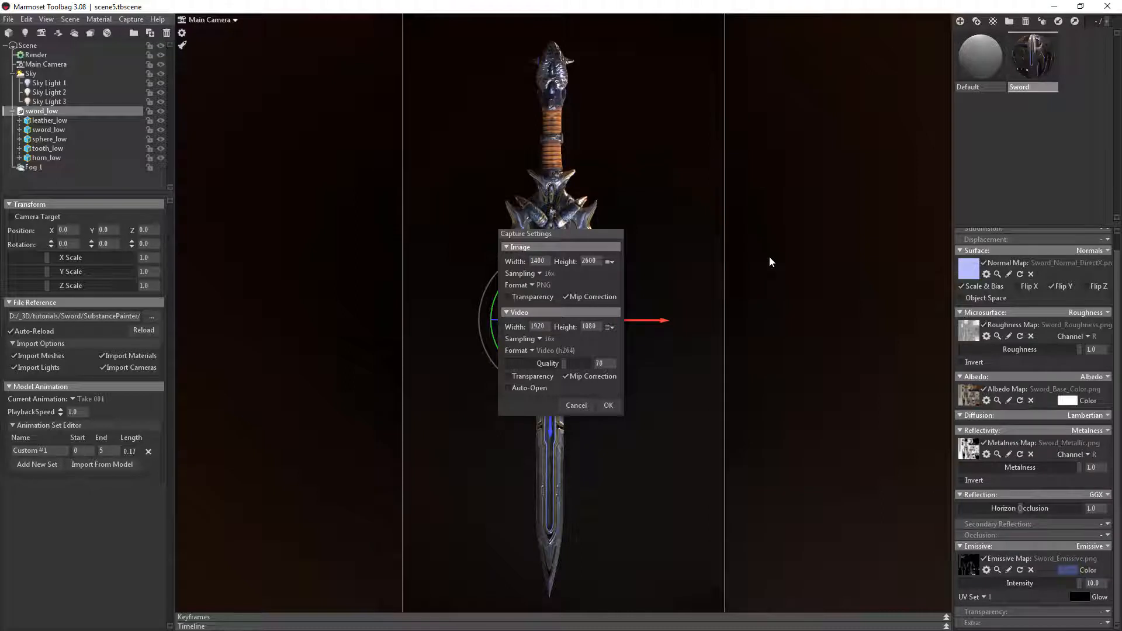
{"action": "left_click", "coordinate": [628, 407]}
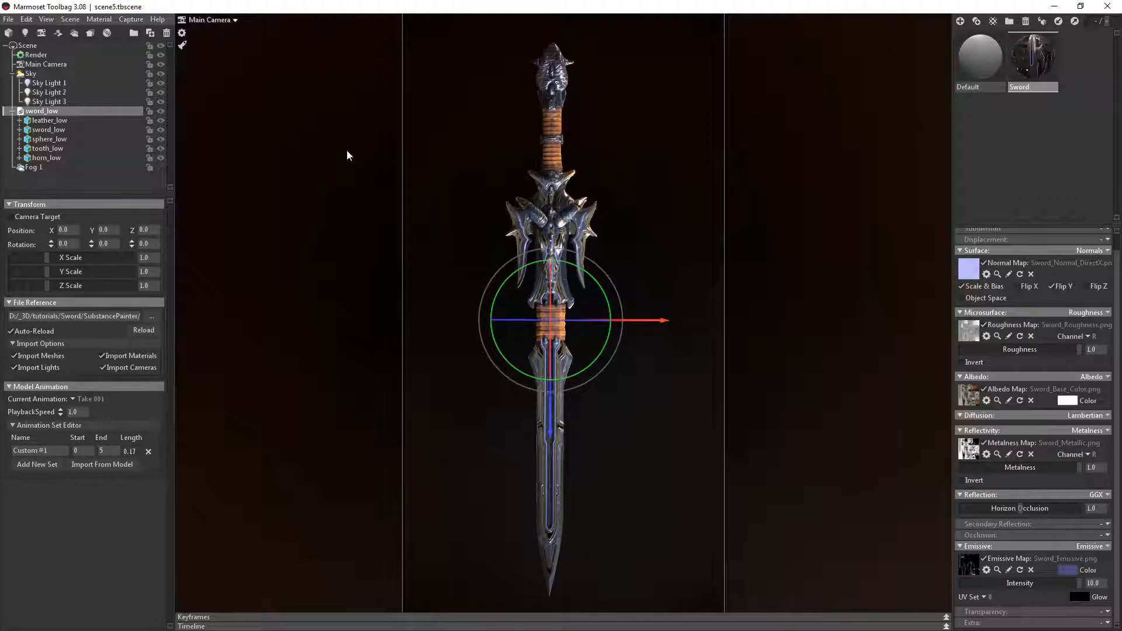
Rotate the sky lighting around the sword, then show Fog 1 with its distance set to 1000.
{"action": "left_click_drag", "start_coordinate": [645, 188], "coordinate": [555, 186], "text": "shift"}
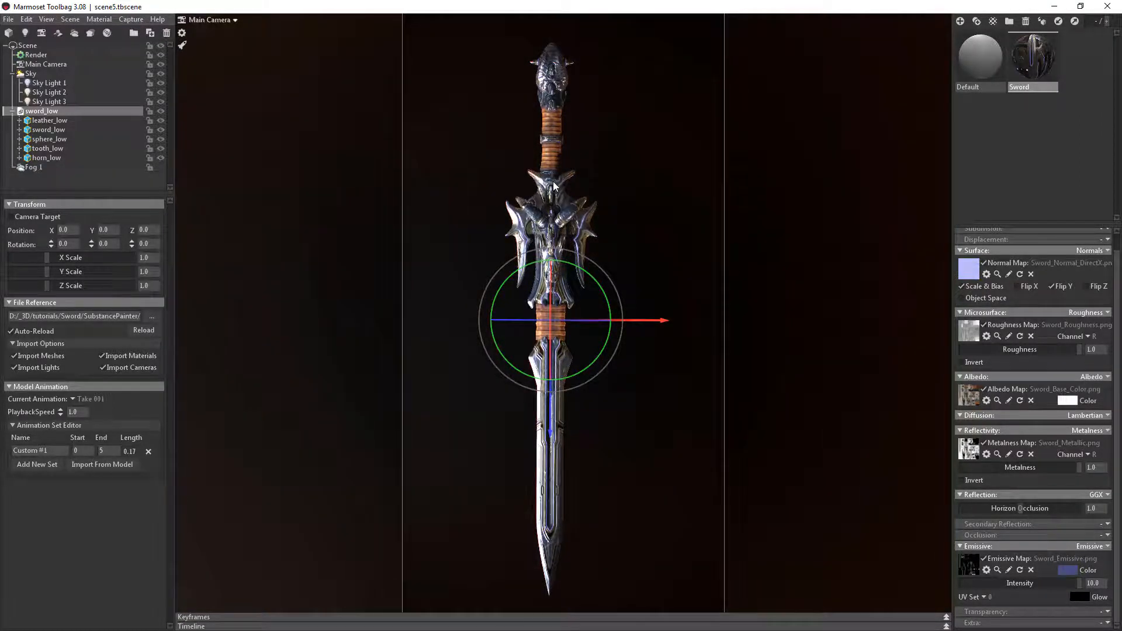
{"action": "left_click", "coordinate": [160, 167]}
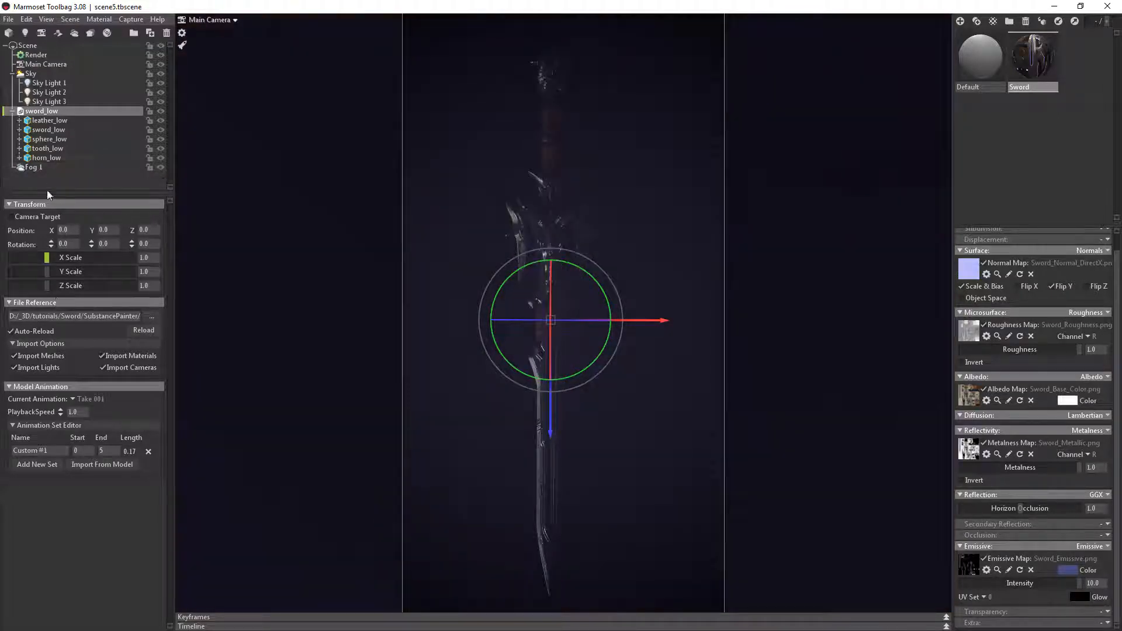
{"action": "left_click", "coordinate": [34, 168]}
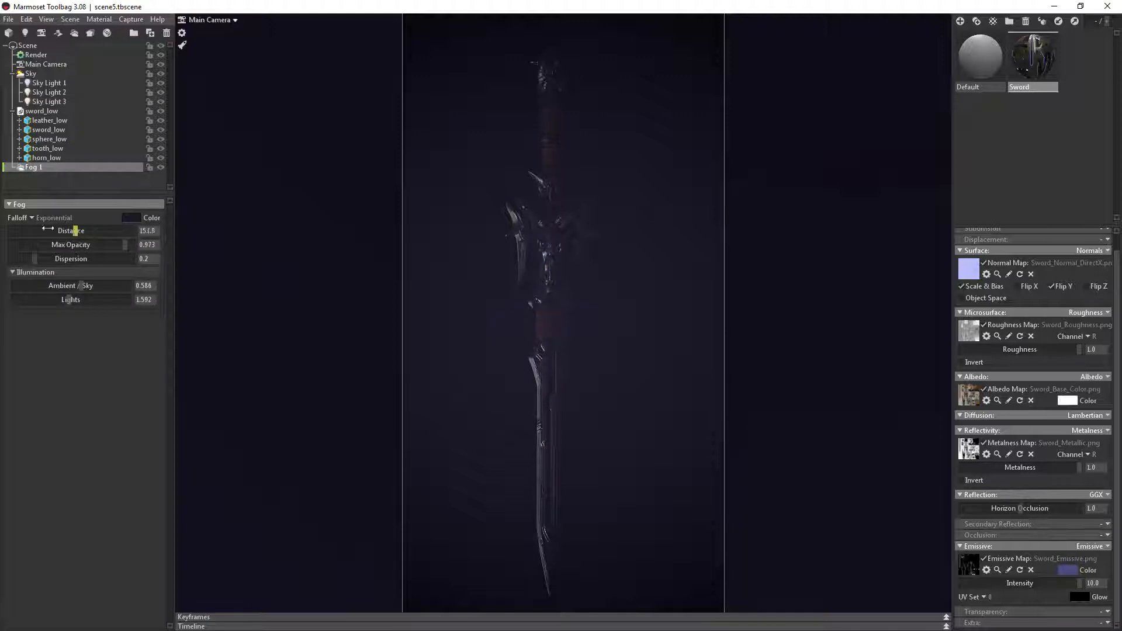
{"action": "left_click_drag", "start_coordinate": [48, 228], "coordinate": [152, 234]}
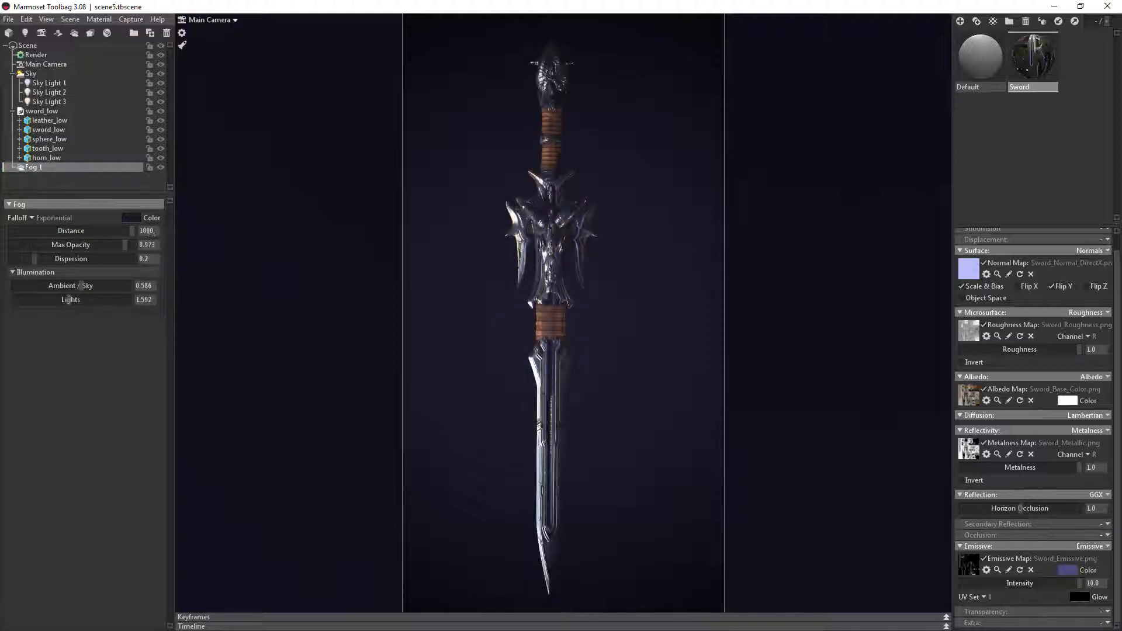
Desaturate the fog color to 1e1e29 and raise its illumination to 0.989 for Ambient / Sky and 1.906 for Lights.
{"action": "left_click", "coordinate": [131, 218]}
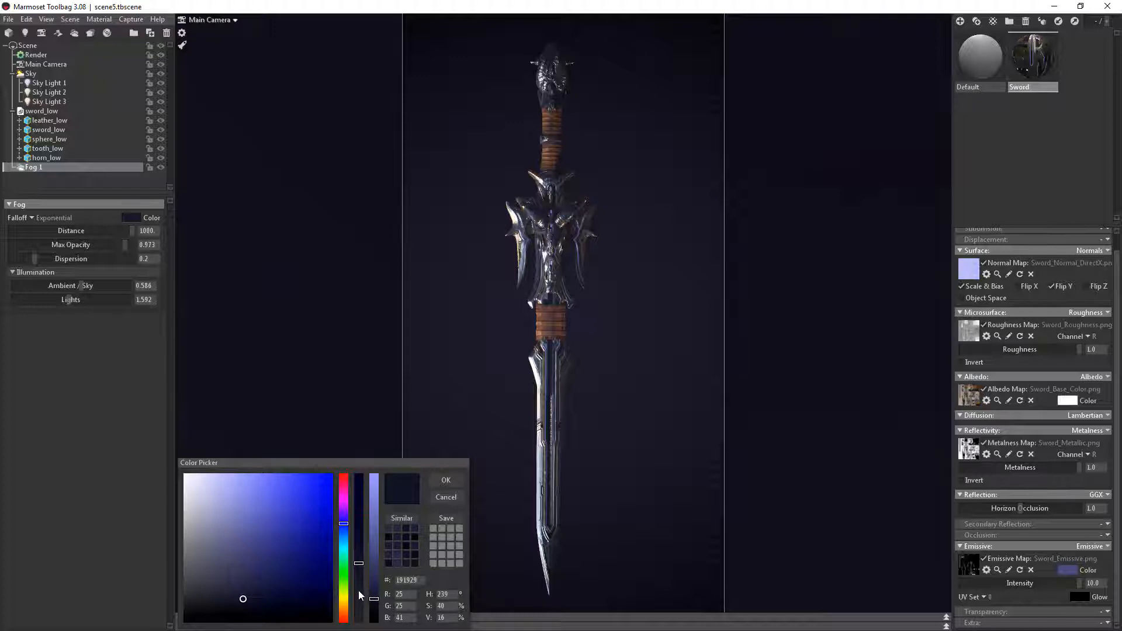
{"action": "left_click_drag", "start_coordinate": [358, 590], "coordinate": [360, 583]}
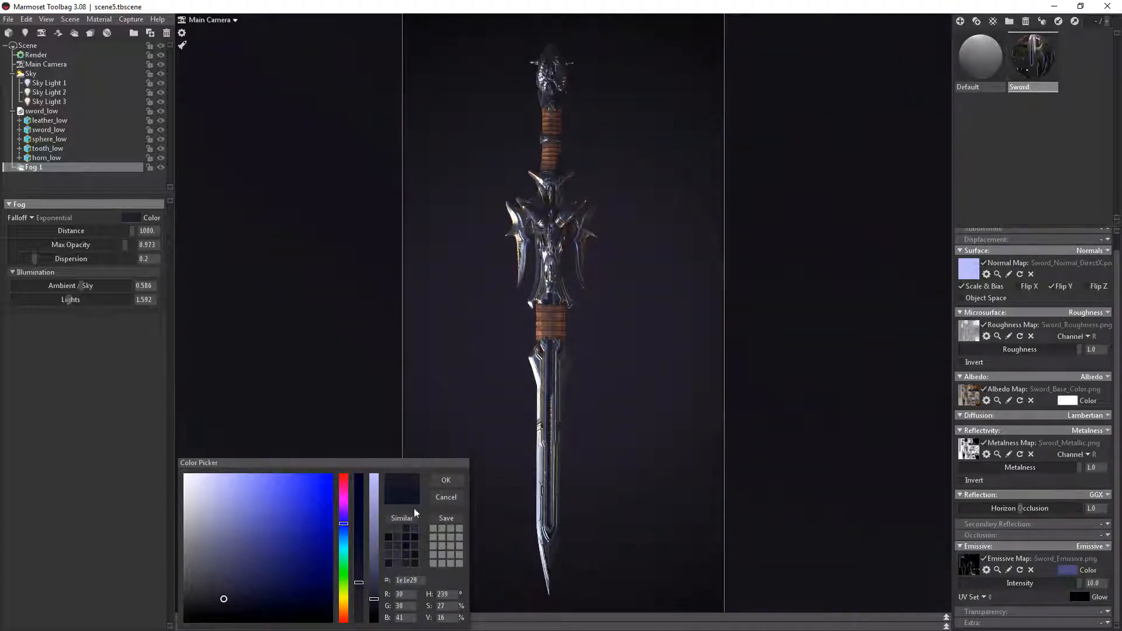
{"action": "left_click", "coordinate": [446, 481]}
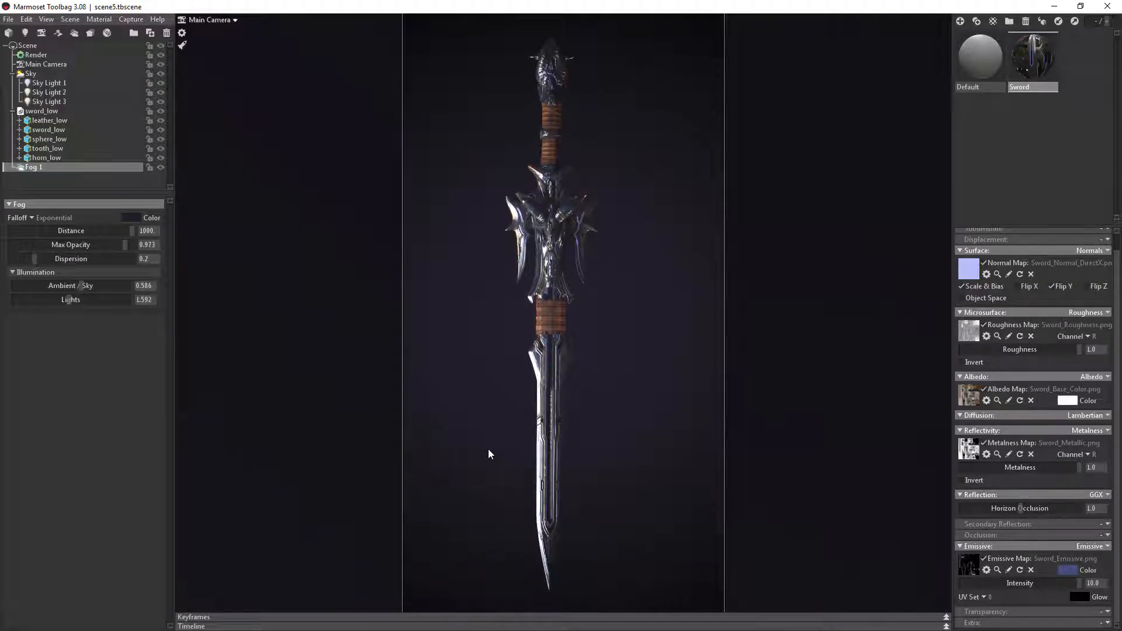
{"action": "mouse_move", "coordinate": [80, 285]}
{"action": "left_mouse_down"}
{"action": "mouse_move", "coordinate": [127, 285]}
{"action": "mouse_move", "coordinate": [58, 300]}
{"action": "mouse_move", "coordinate": [72, 300]}
{"action": "left_mouse_up"}
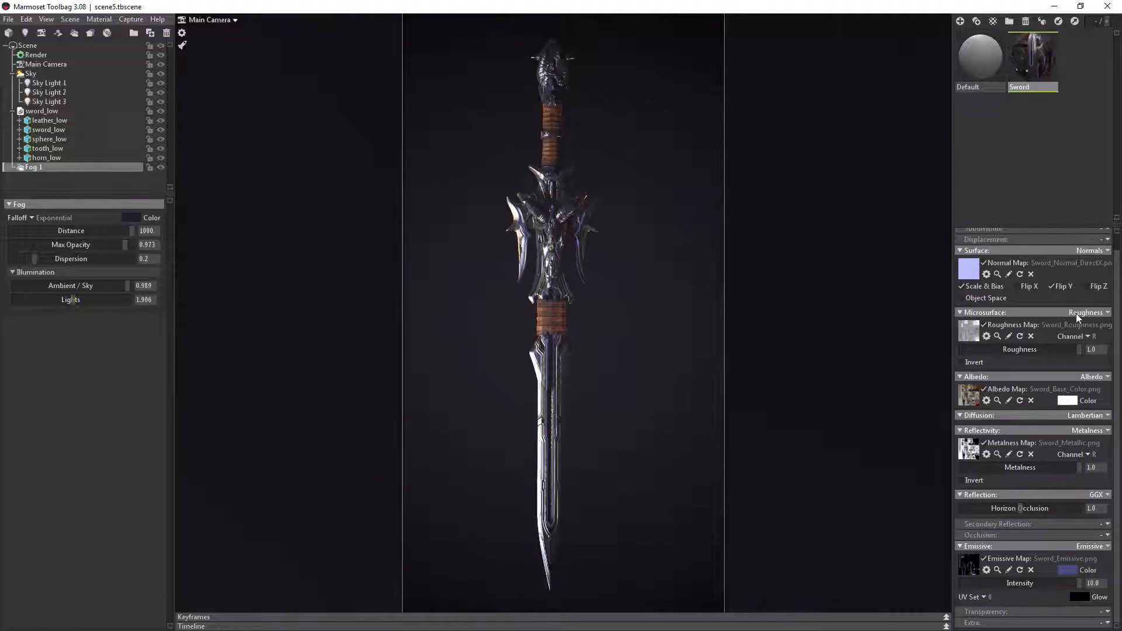
Raise the Sword material's horizon occlusion to 4.0 and its emissive intensity to 100, trying 50 first.
{"action": "left_click_drag", "start_coordinate": [1020, 507], "coordinate": [1094, 506]}
{"action": "type", "text": "50"}
{"action": "key", "text": "Return"}
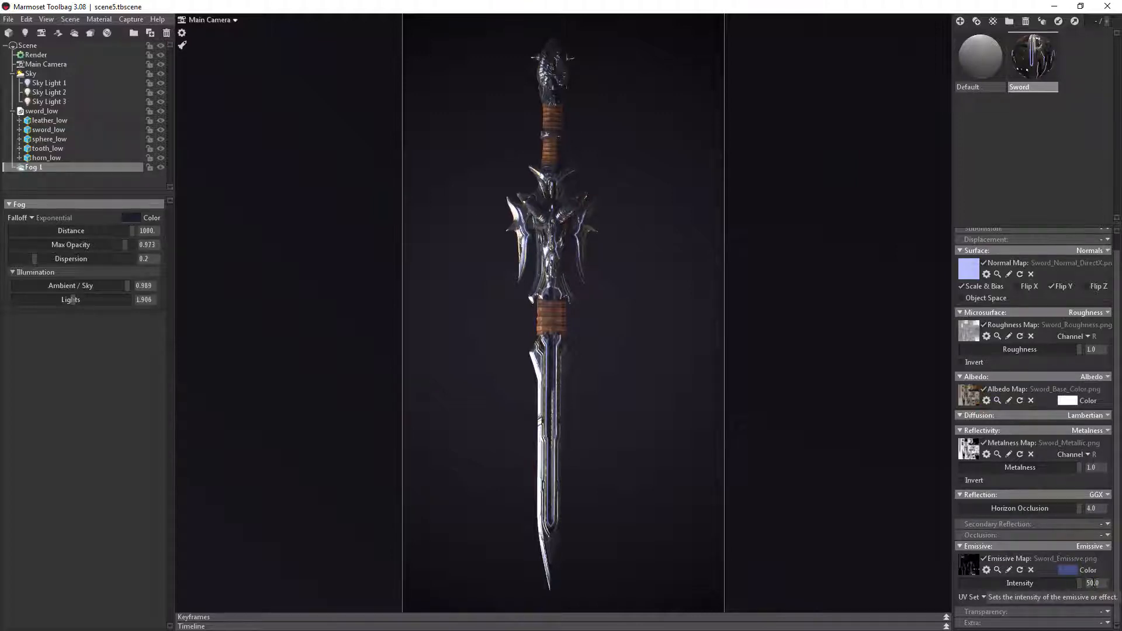
{"action": "double_click", "coordinate": [1092, 583]}
{"action": "type", "text": "100"}
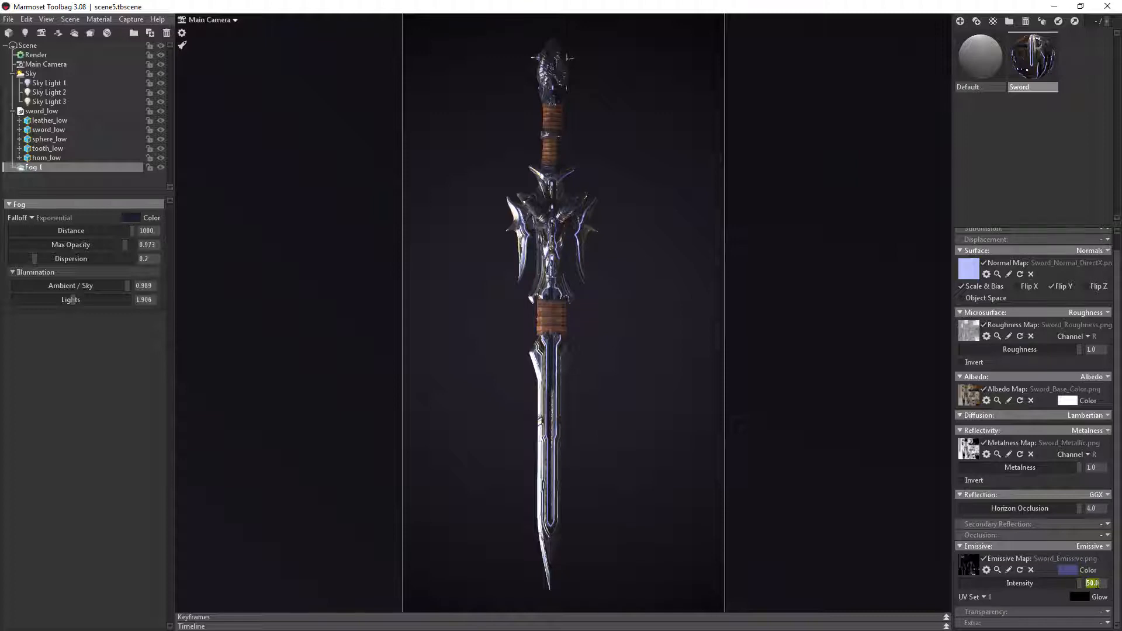
{"action": "key", "text": "Return"}
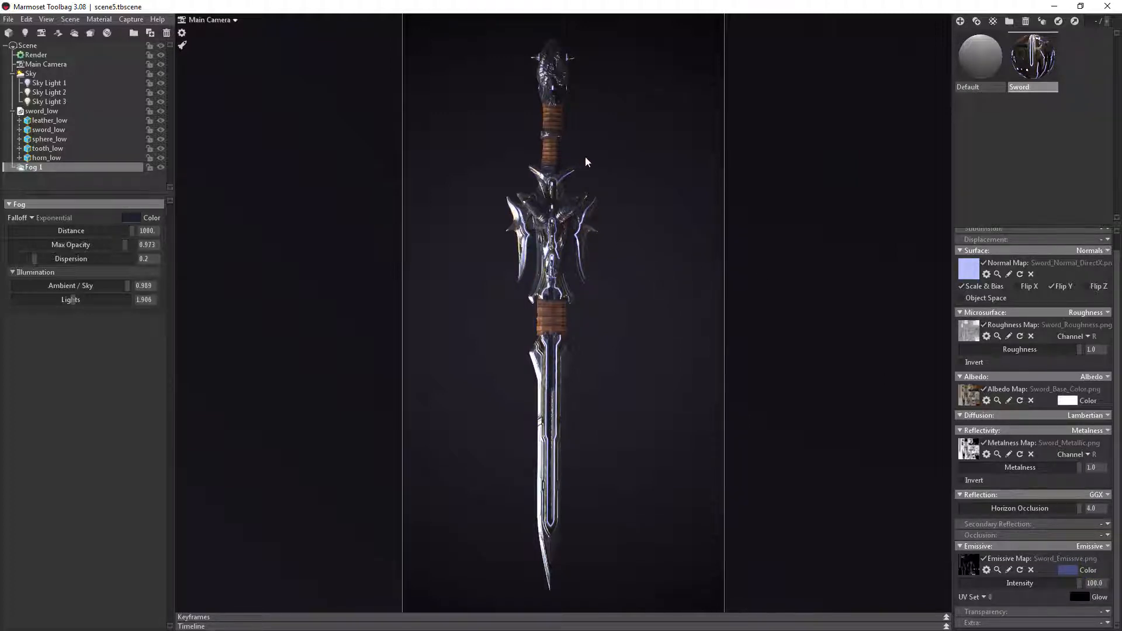
Raise the image capture sampling to 25x and apply the capture settings.
{"action": "left_click", "coordinate": [129, 20]}
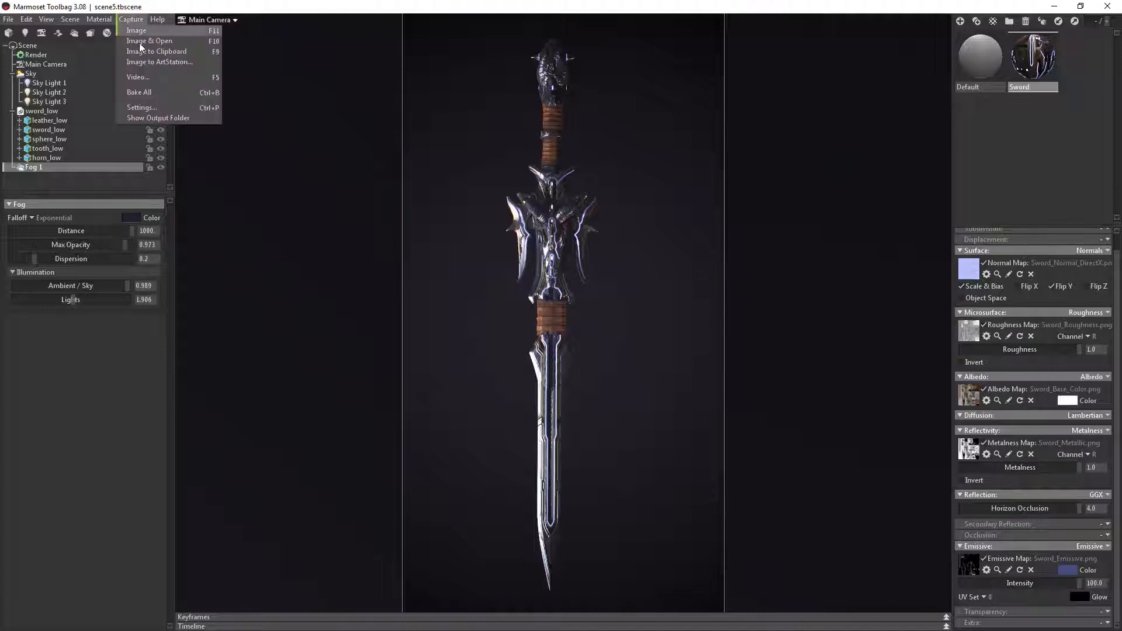
{"action": "left_click", "coordinate": [139, 107]}
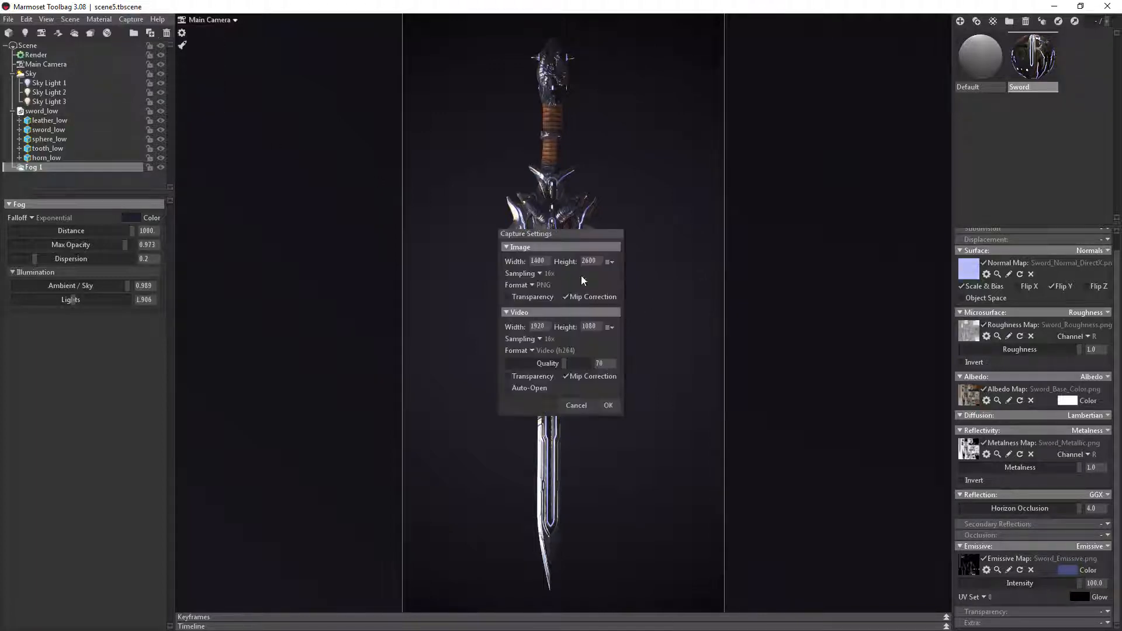
{"action": "left_click", "coordinate": [539, 273]}
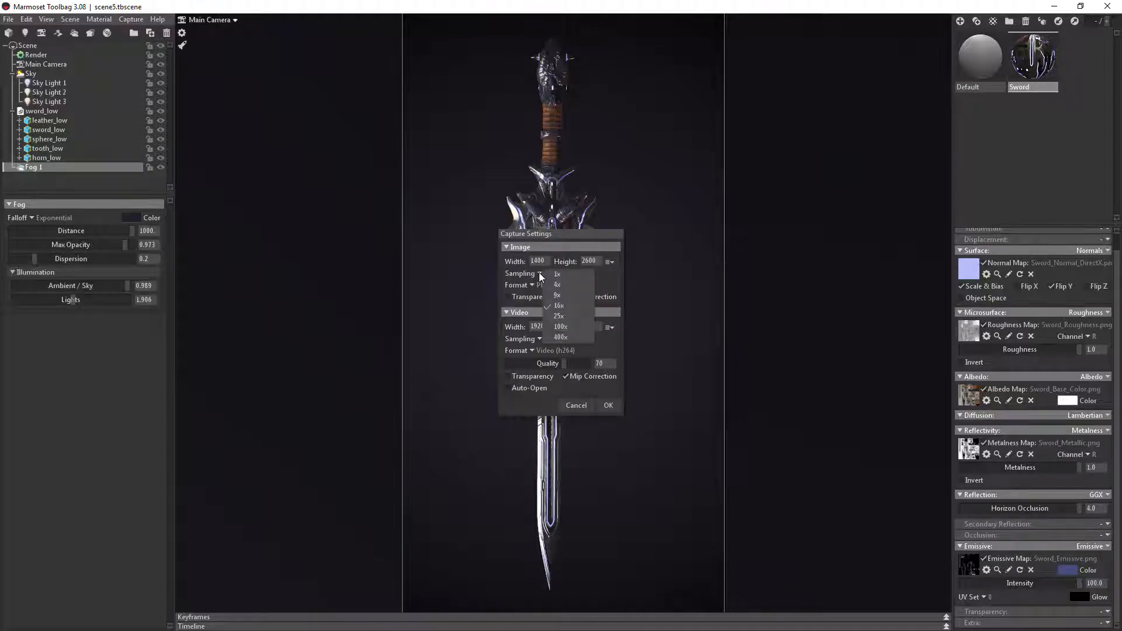
{"action": "left_click", "coordinate": [563, 317]}
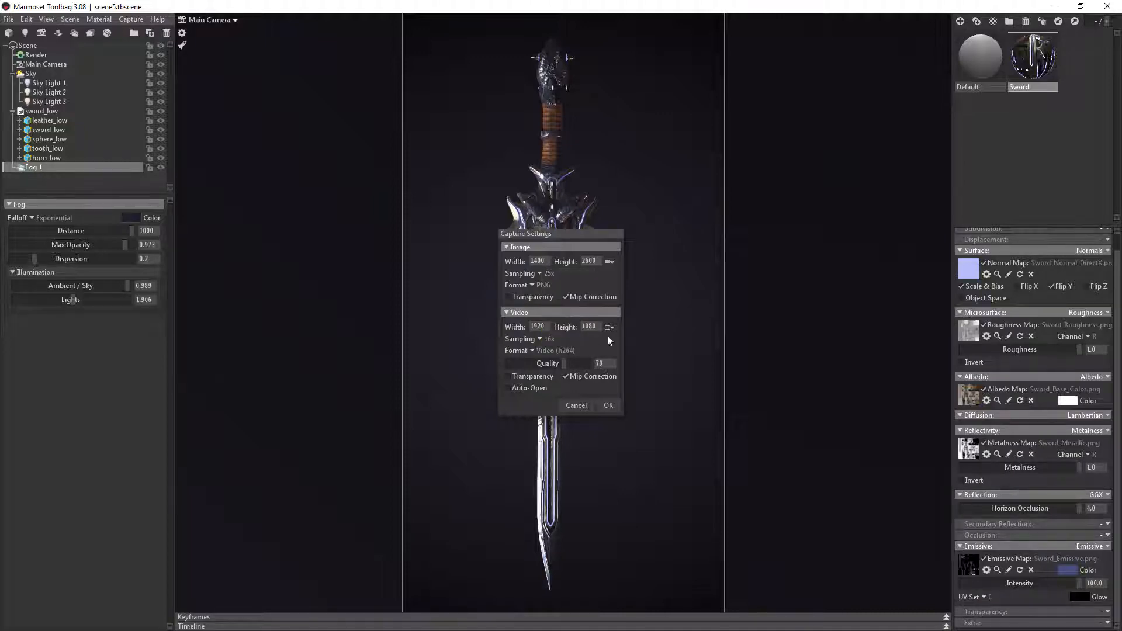
{"action": "left_click", "coordinate": [607, 405]}
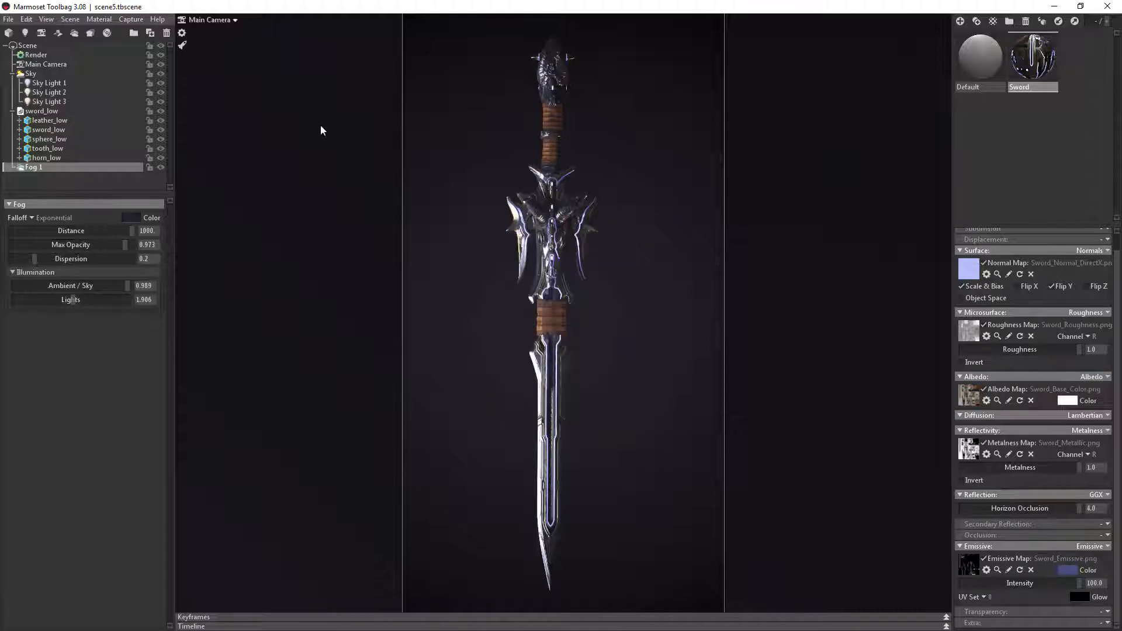
Capture and open an image of the upright sword, inspect its guard and blade at actual size, and close it.
{"action": "left_click", "coordinate": [121, 20]}
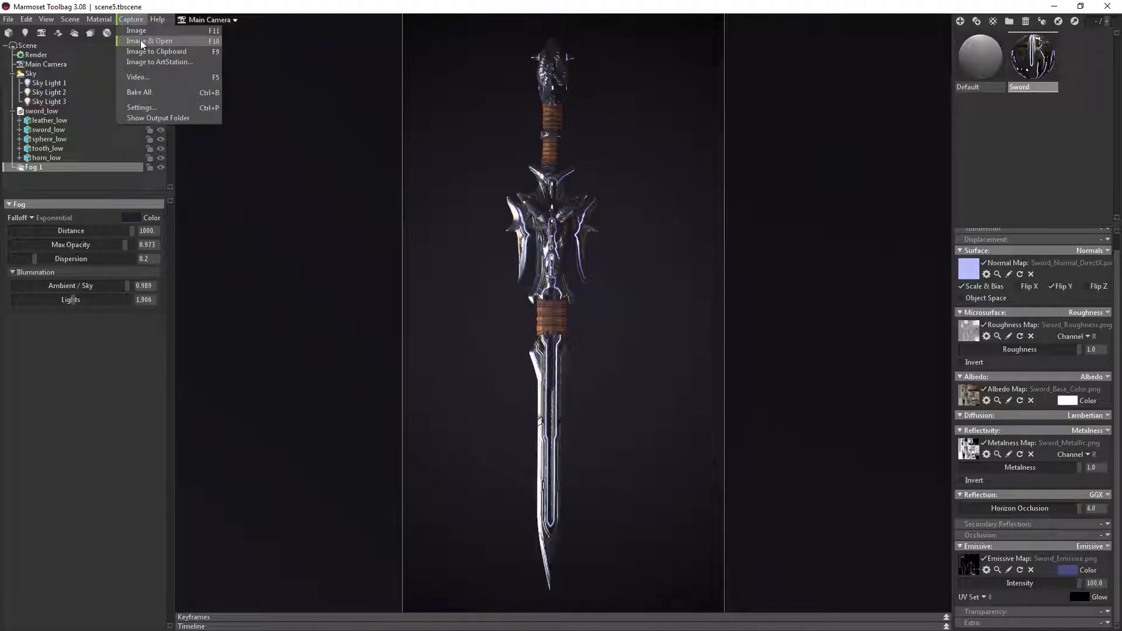
{"action": "left_click", "coordinate": [141, 42]}
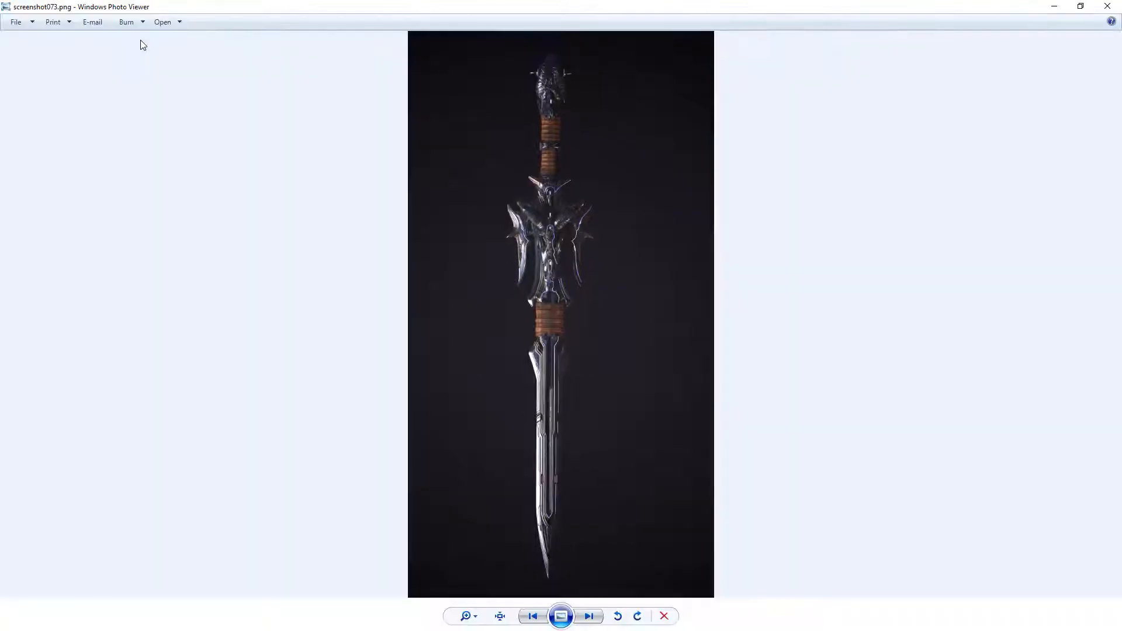
{"action": "left_click", "coordinate": [499, 616]}
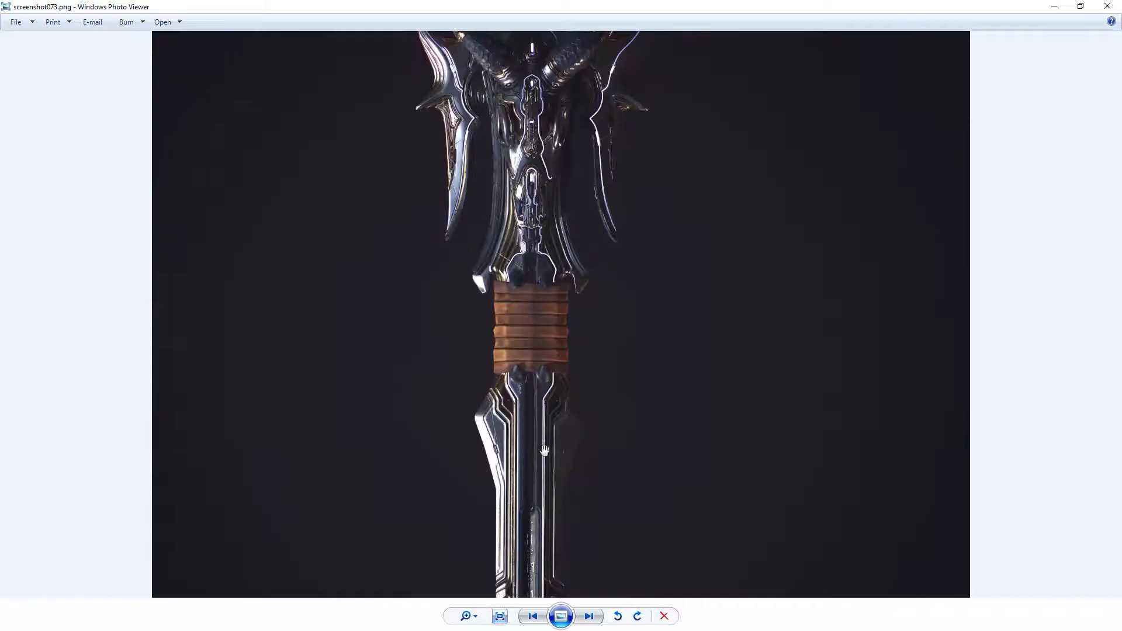
{"action": "left_click_drag", "start_coordinate": [608, 86], "coordinate": [583, 143]}
{"action": "left_click_drag", "start_coordinate": [587, 467], "coordinate": [589, 172]}
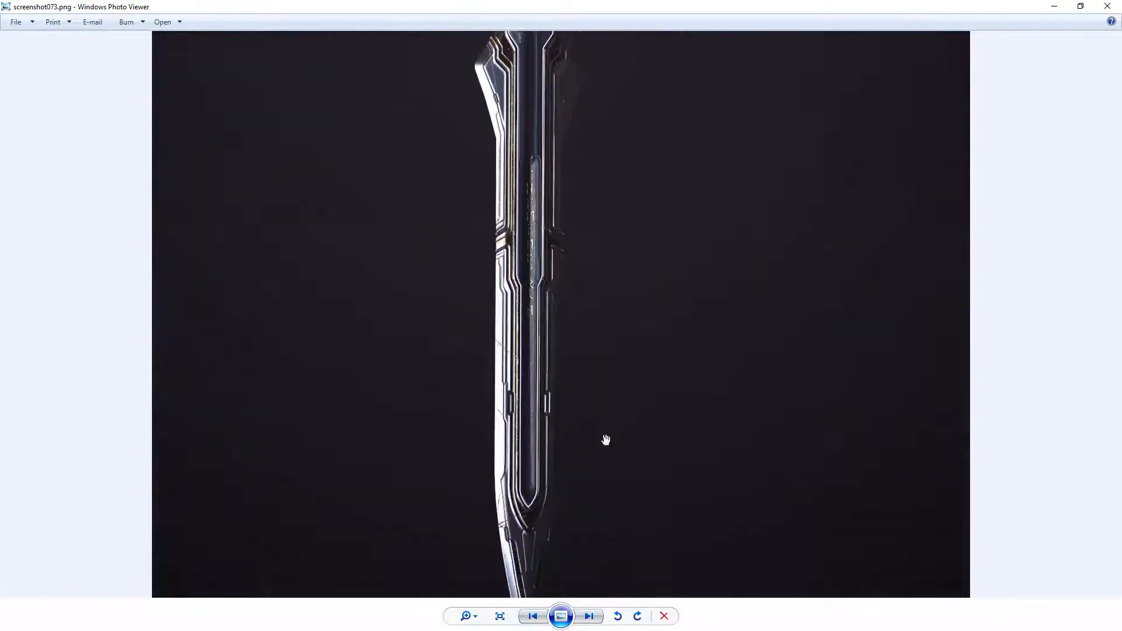
{"action": "left_click_drag", "start_coordinate": [603, 440], "coordinate": [605, 244]}
{"action": "left_click", "coordinate": [1117, 7]}
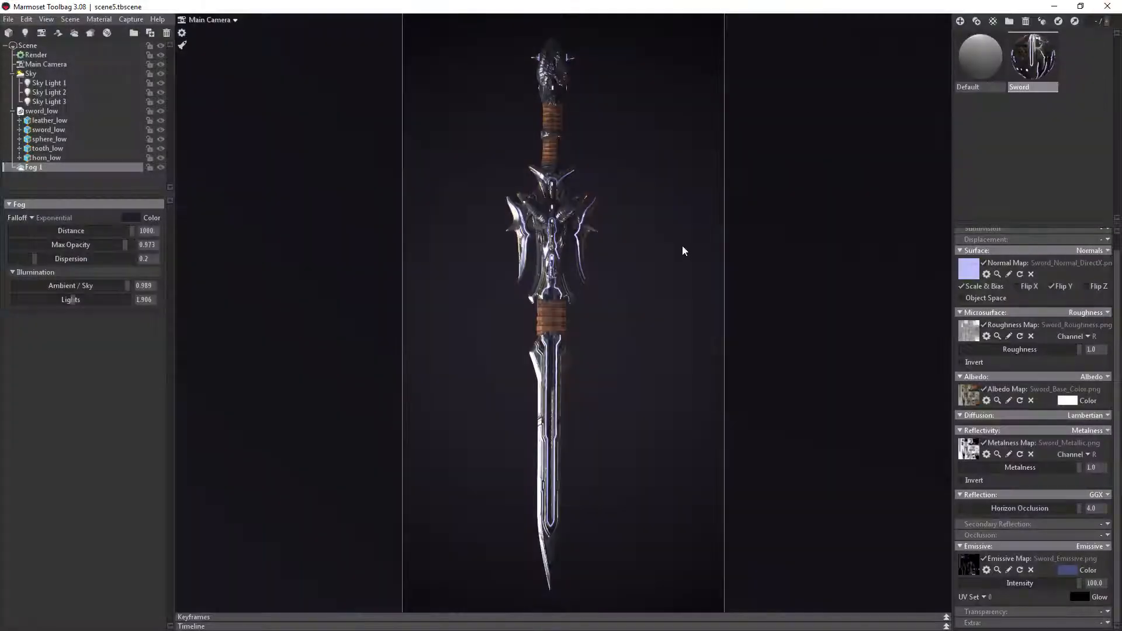
Set the image capture size to 1920 wide by 1080 high and apply the settings.
{"action": "left_click", "coordinate": [125, 21]}
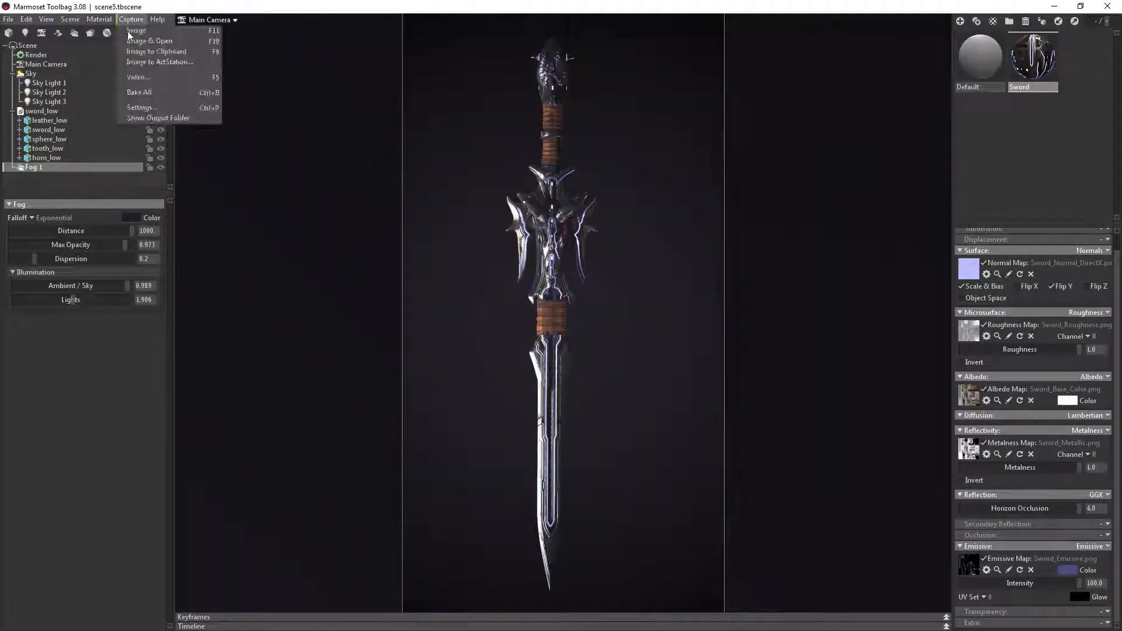
{"action": "left_click", "coordinate": [143, 104]}
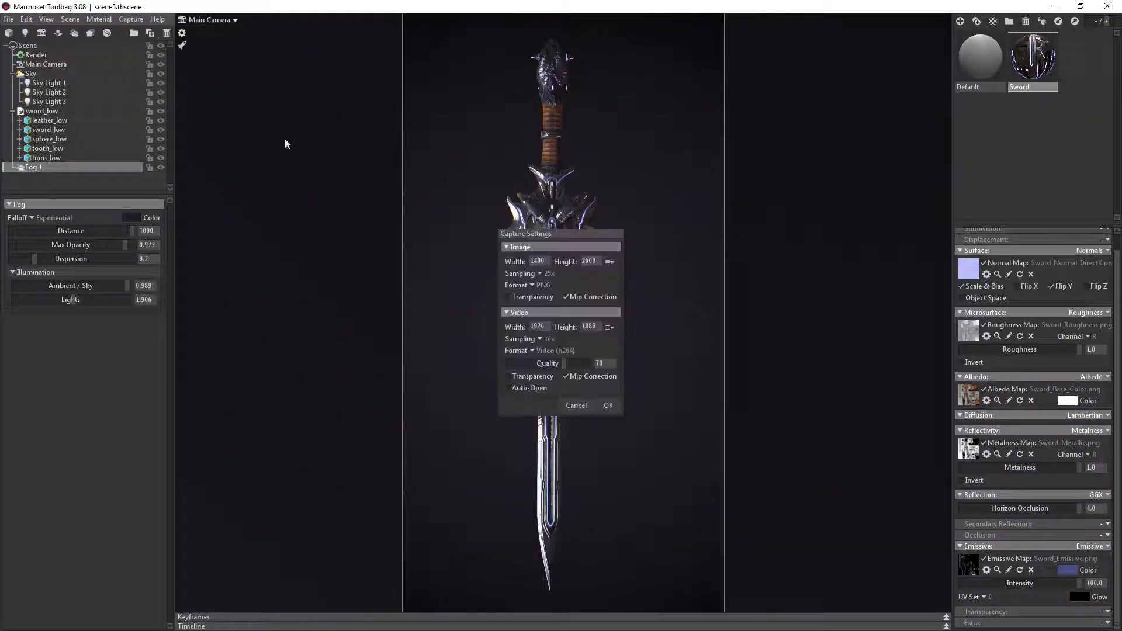
{"action": "double_click", "coordinate": [545, 262]}
{"action": "type", "text": "1"}
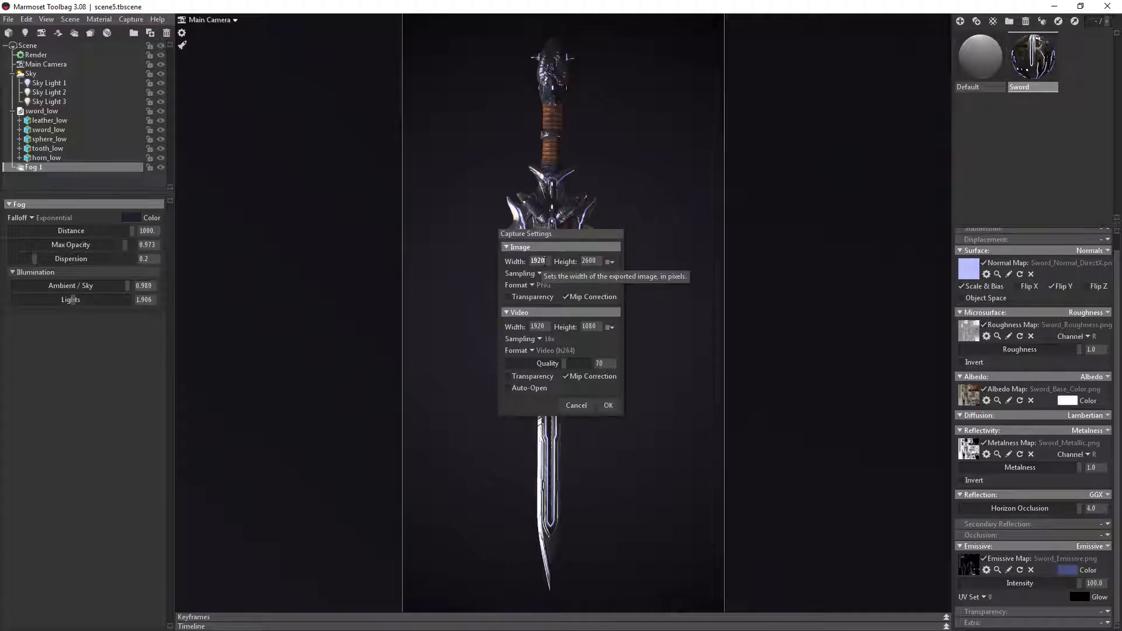
{"action": "key", "text": "Tab"}
{"action": "type", "text": "1"}
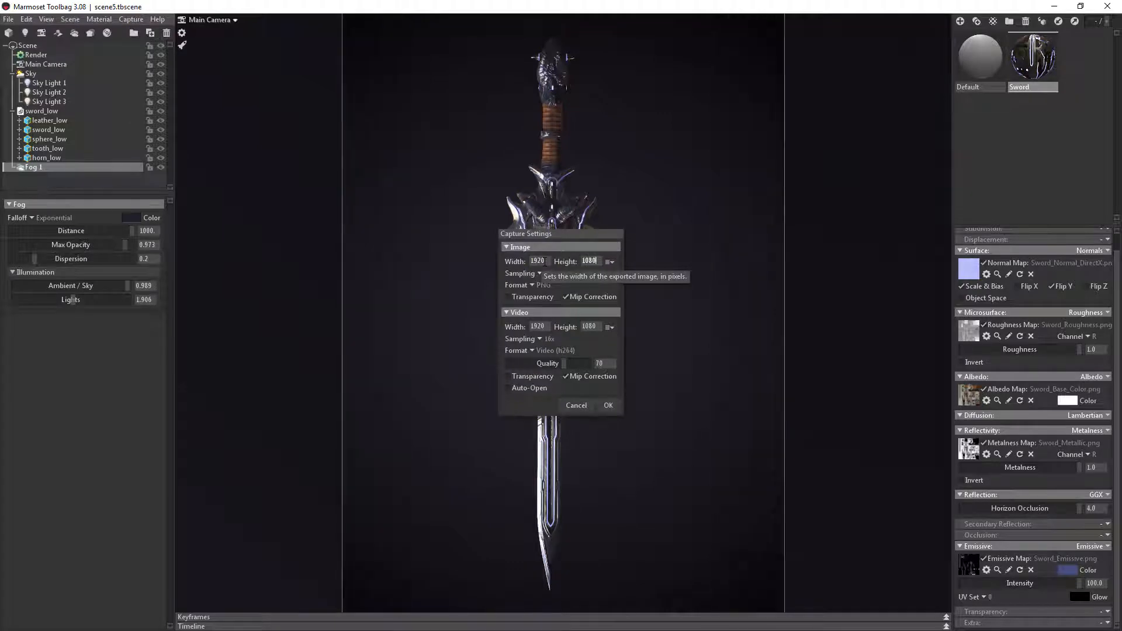
{"action": "type", "text": "080"}
{"action": "key", "text": "Tab"}
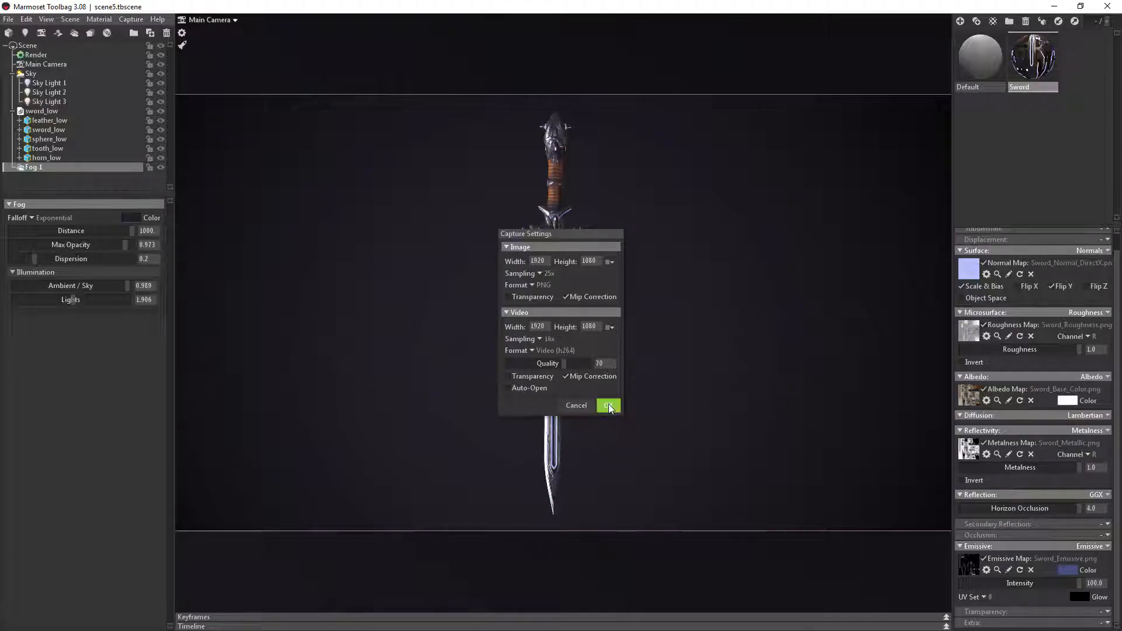
{"action": "left_click", "coordinate": [608, 405]}
Tilt the sword diagonally and frame a close-up of its horned guard within the safe frame.
{"action": "left_click_drag", "start_coordinate": [565, 437], "coordinate": [656, 279]}
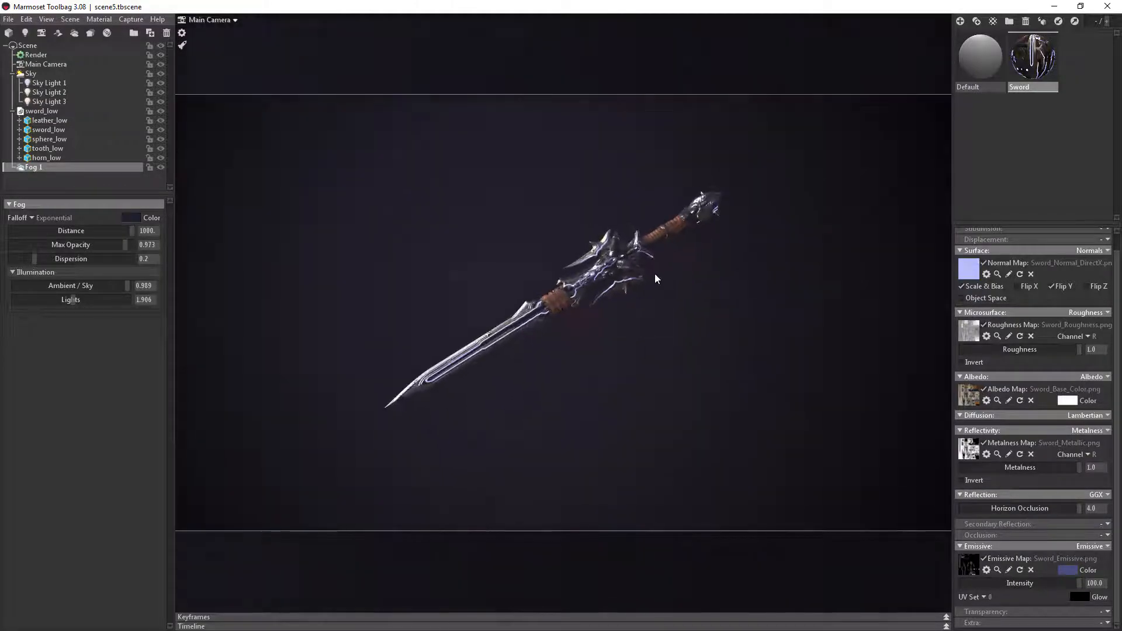
{"action": "right_click_drag", "start_coordinate": [655, 274], "coordinate": [765, 572]}
{"action": "middle_click_drag", "start_coordinate": [753, 265], "coordinate": [586, 394]}
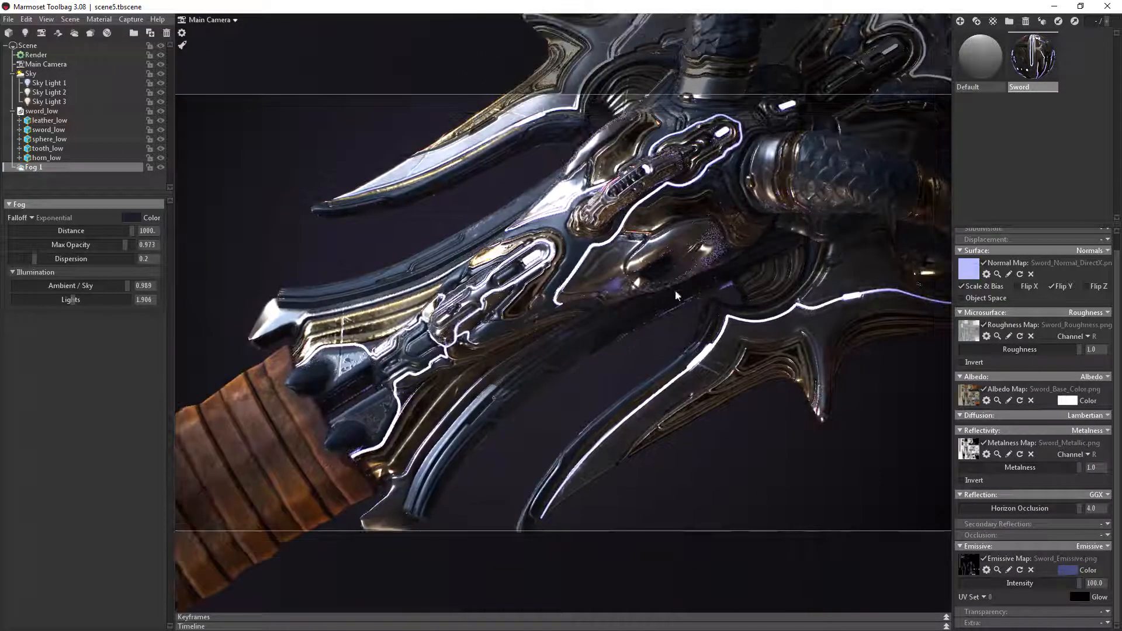
{"action": "left_click_drag", "start_coordinate": [675, 290], "coordinate": [681, 316]}
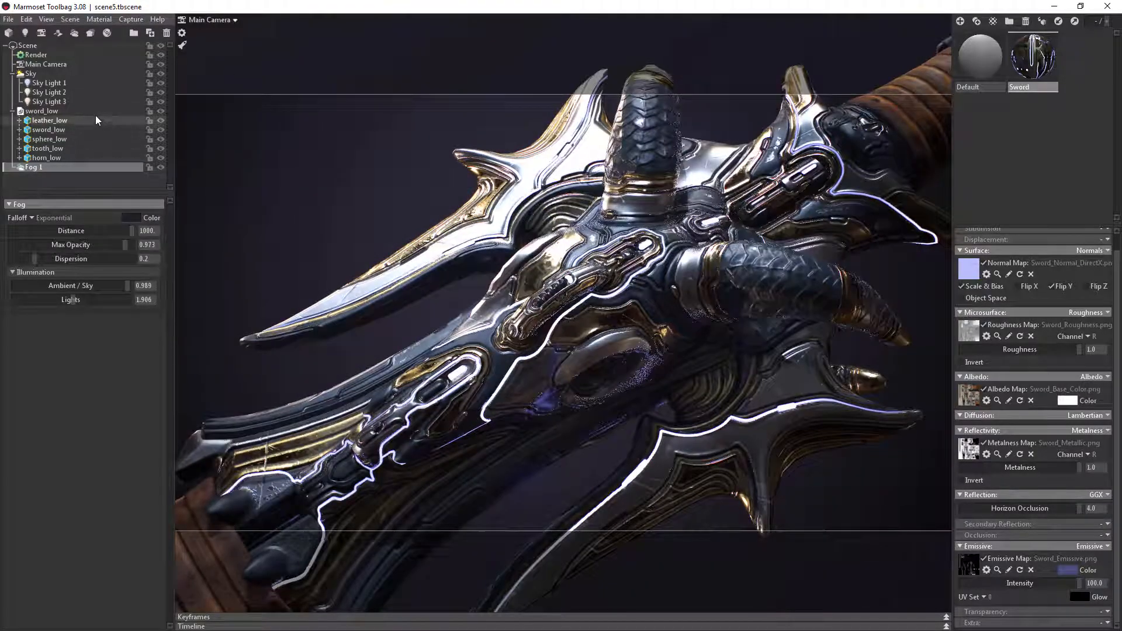
Duplicate Main Camera and rename the copy "new camera".
{"action": "left_click", "coordinate": [36, 65]}
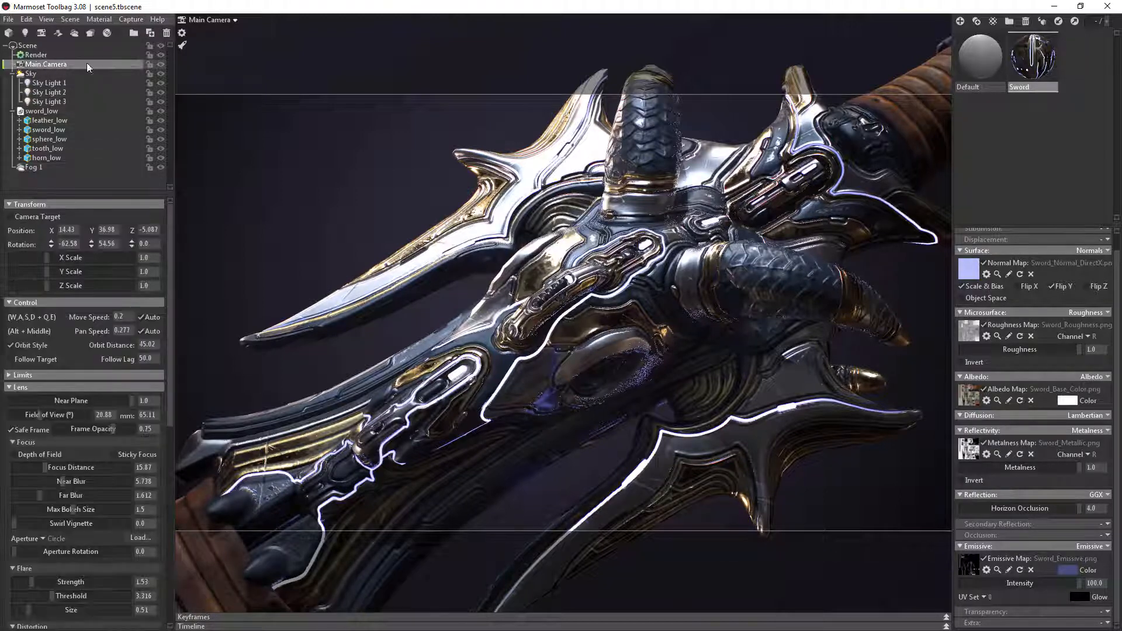
{"action": "left_click", "coordinate": [233, 21]}
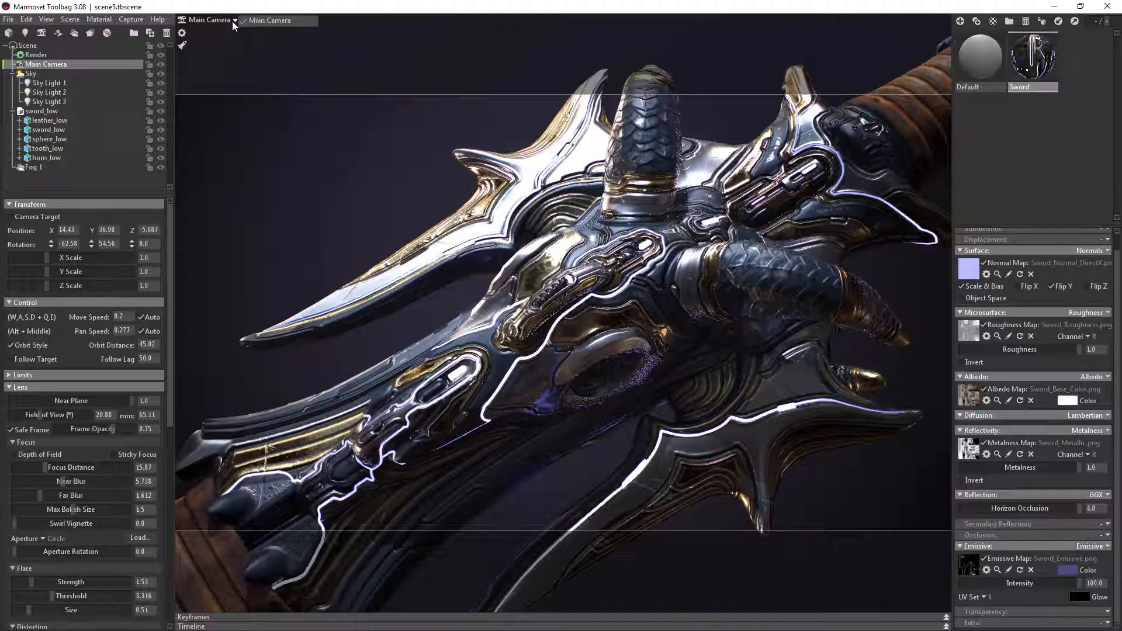
{"action": "left_click", "coordinate": [224, 33]}
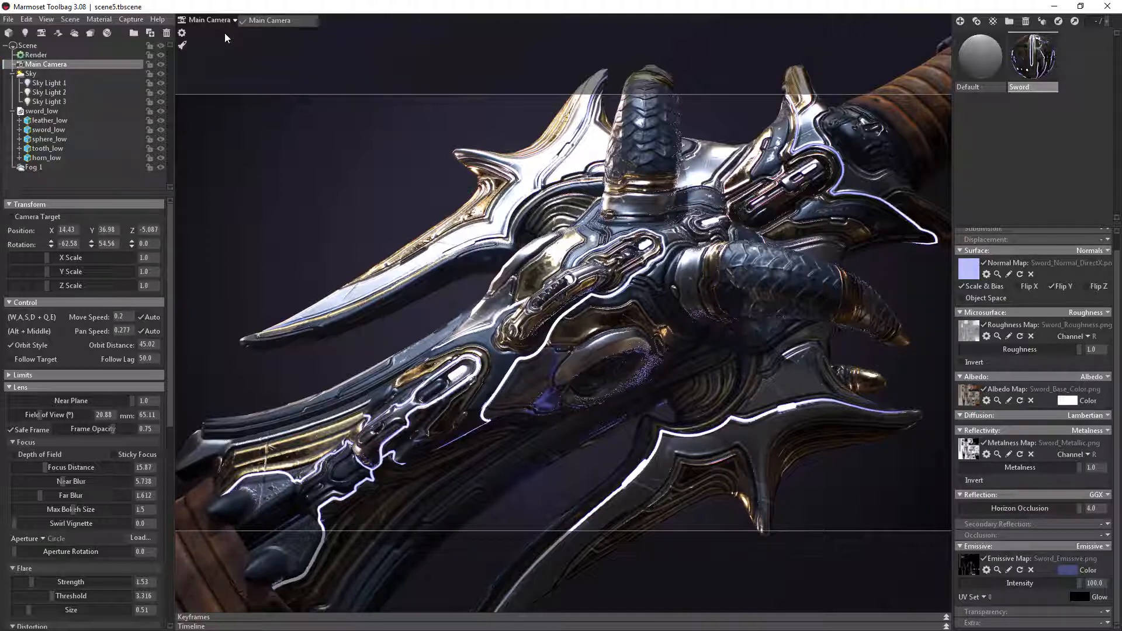
{"action": "left_click", "coordinate": [47, 64]}
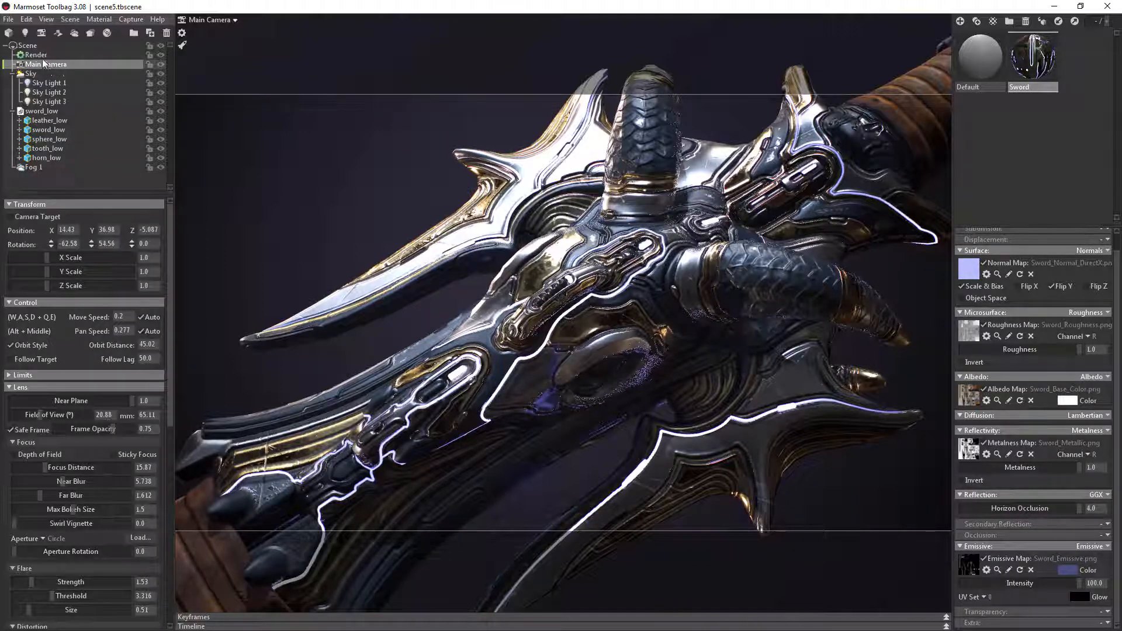
{"action": "key", "text": "ctrl+d"}
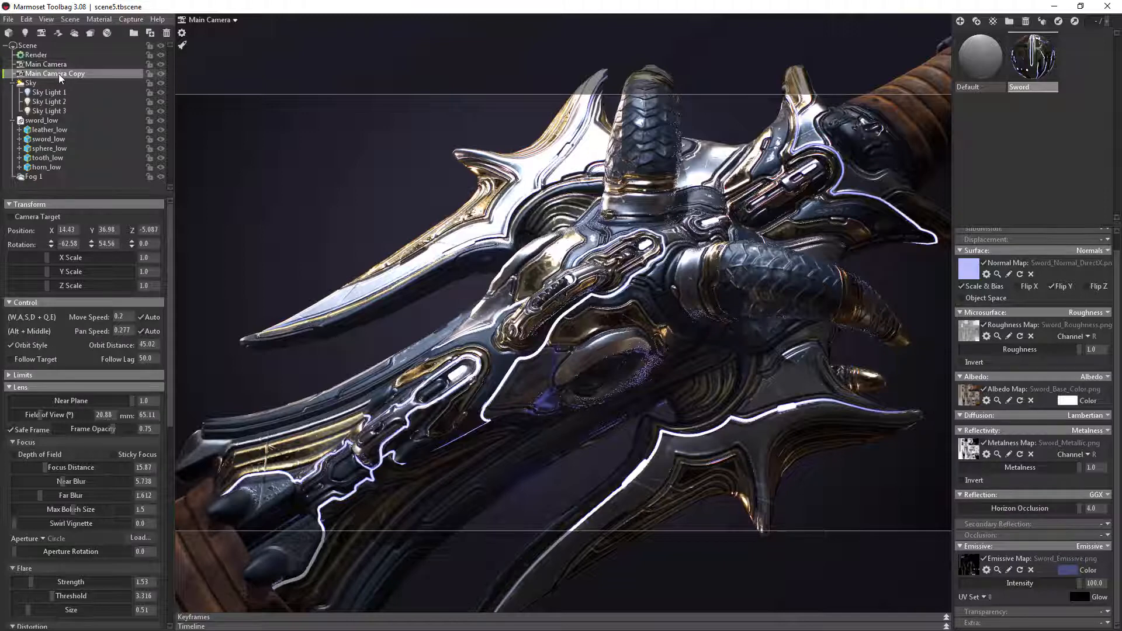
{"action": "double_click", "coordinate": [59, 73]}
{"action": "type", "text": "new ca"}
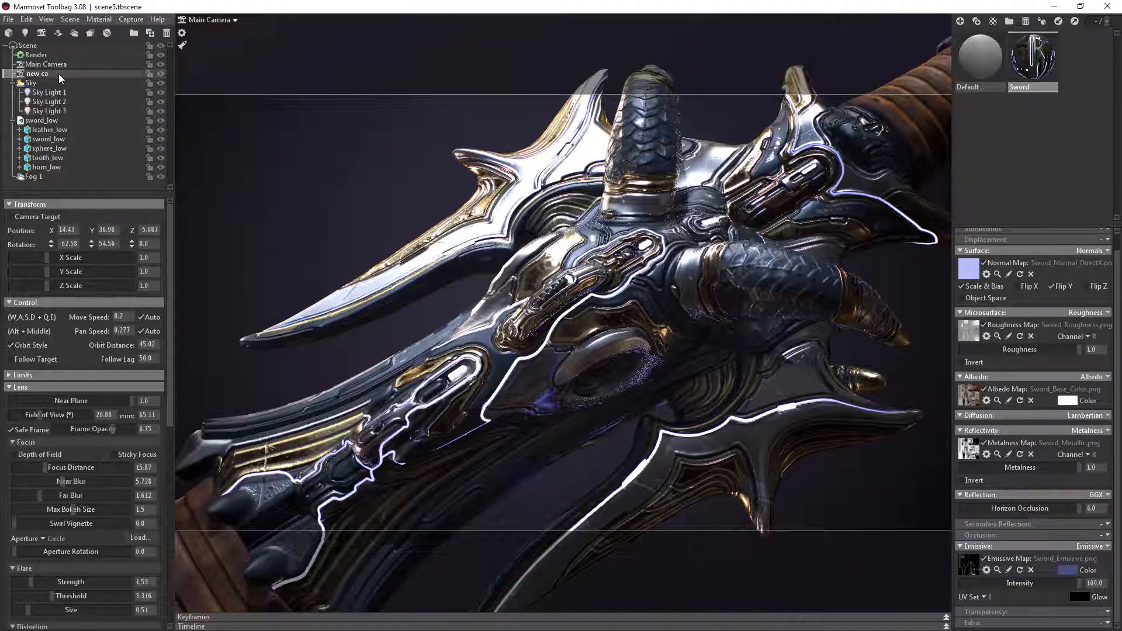
{"action": "type", "text": "mera"}
{"action": "key", "text": "Return"}
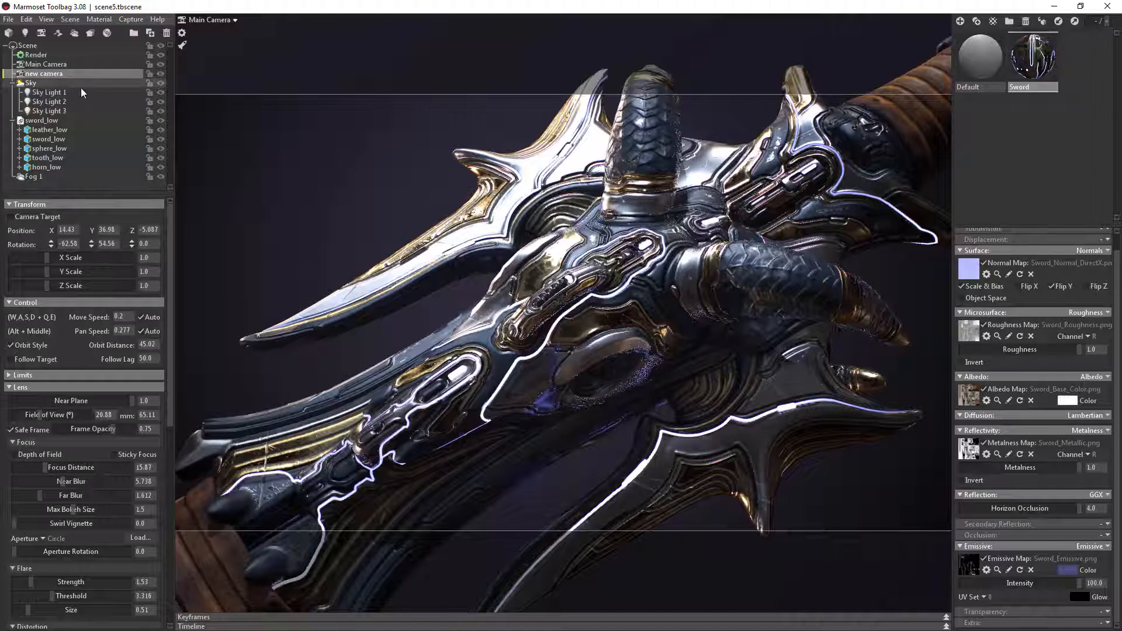
View the scene through the new camera and frame a diagonal close-up of the engraved lettering on the blade.
{"action": "left_click", "coordinate": [233, 21]}
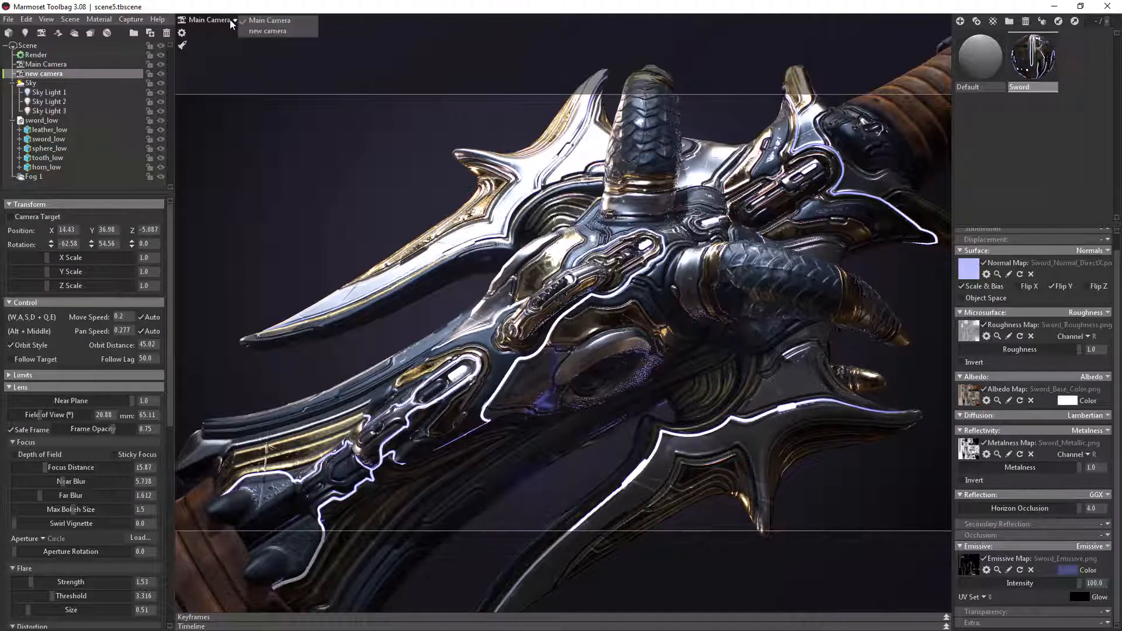
{"action": "left_click", "coordinate": [268, 31]}
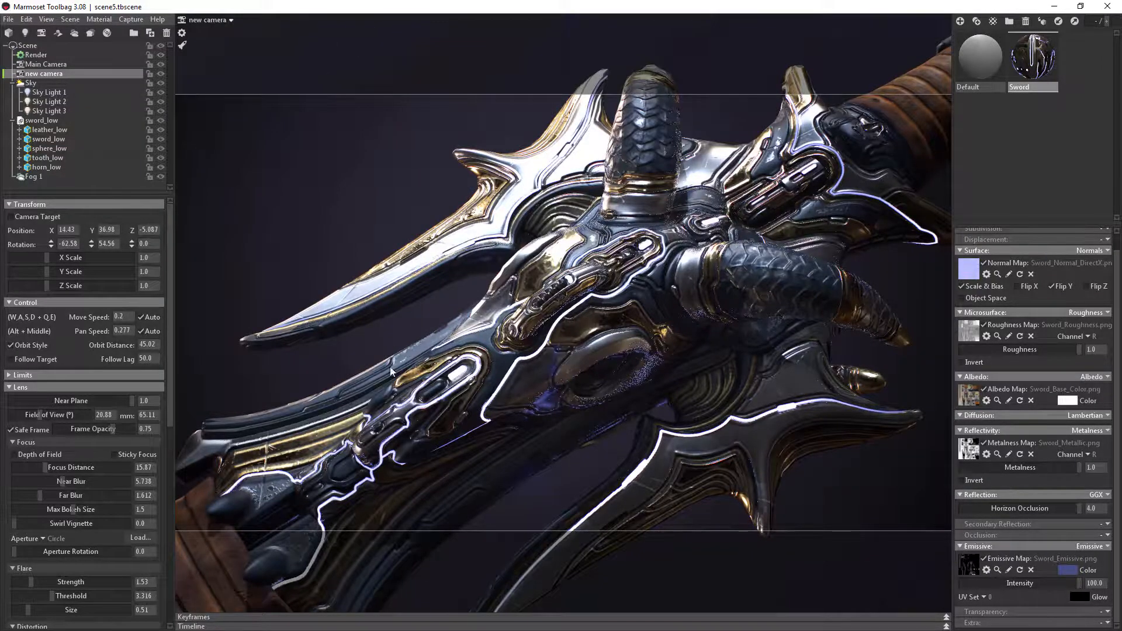
{"action": "middle_click_drag", "start_coordinate": [444, 286], "coordinate": [584, 438]}
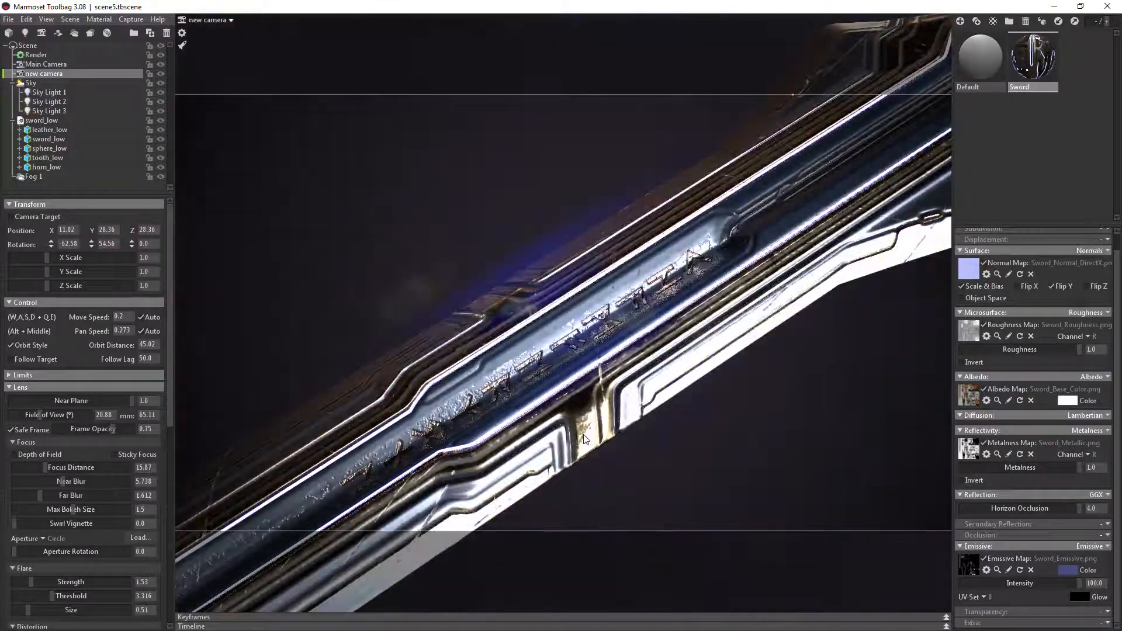
{"action": "left_click_drag", "start_coordinate": [584, 438], "coordinate": [706, 437], "text": "shift"}
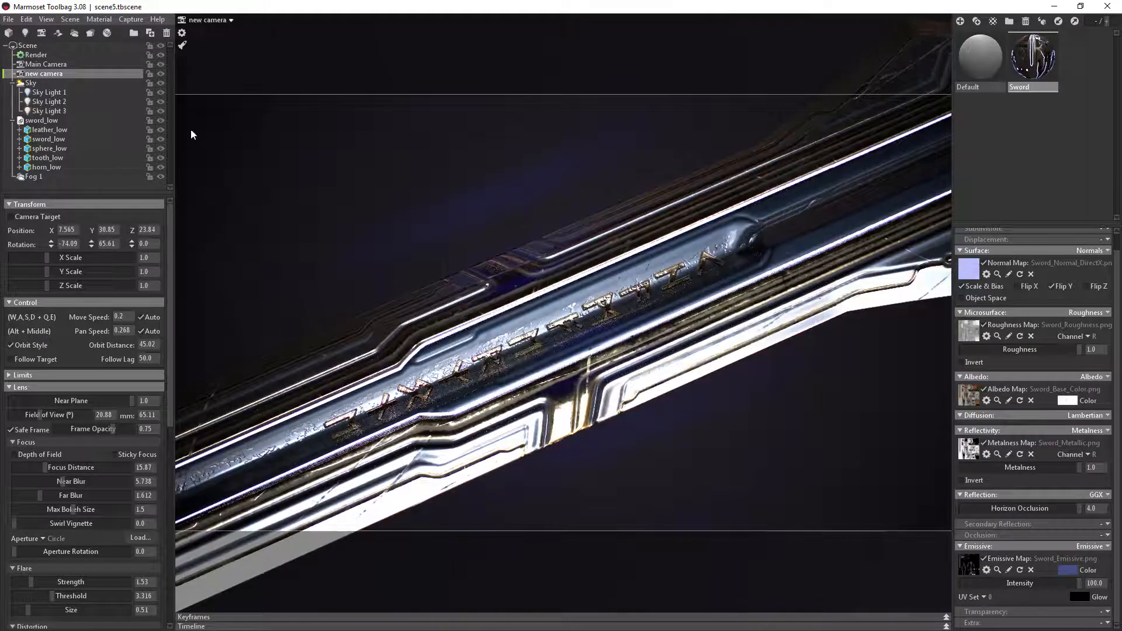
Return to the Main Camera view, rotate the sky lighting around the guard, and switch back to the new camera.
{"action": "left_click", "coordinate": [232, 21]}
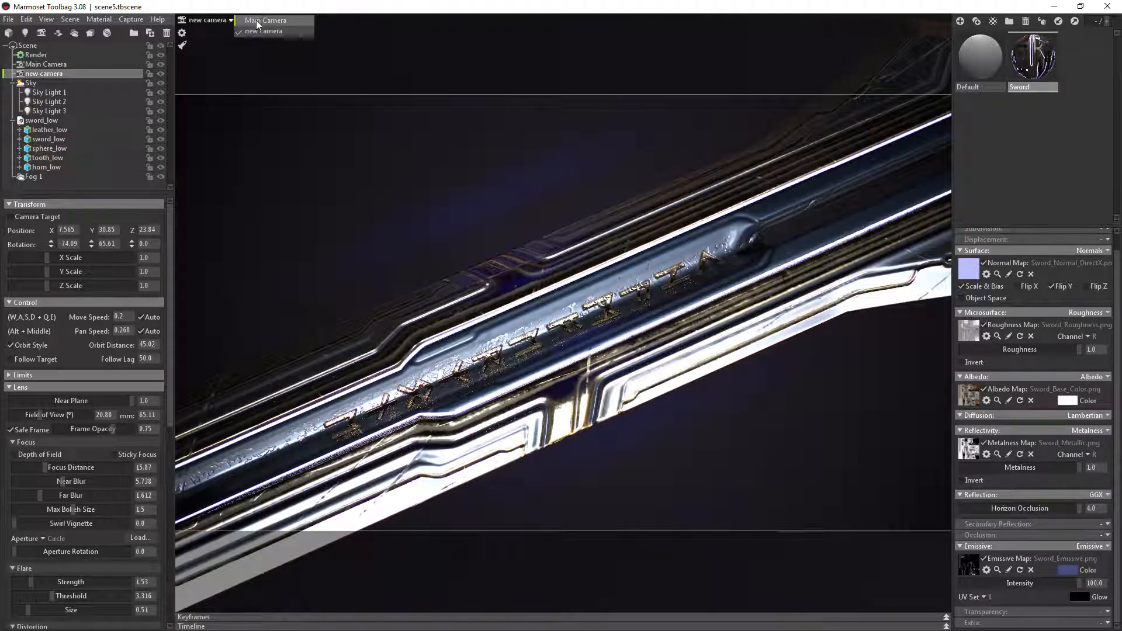
{"action": "left_click", "coordinate": [257, 21]}
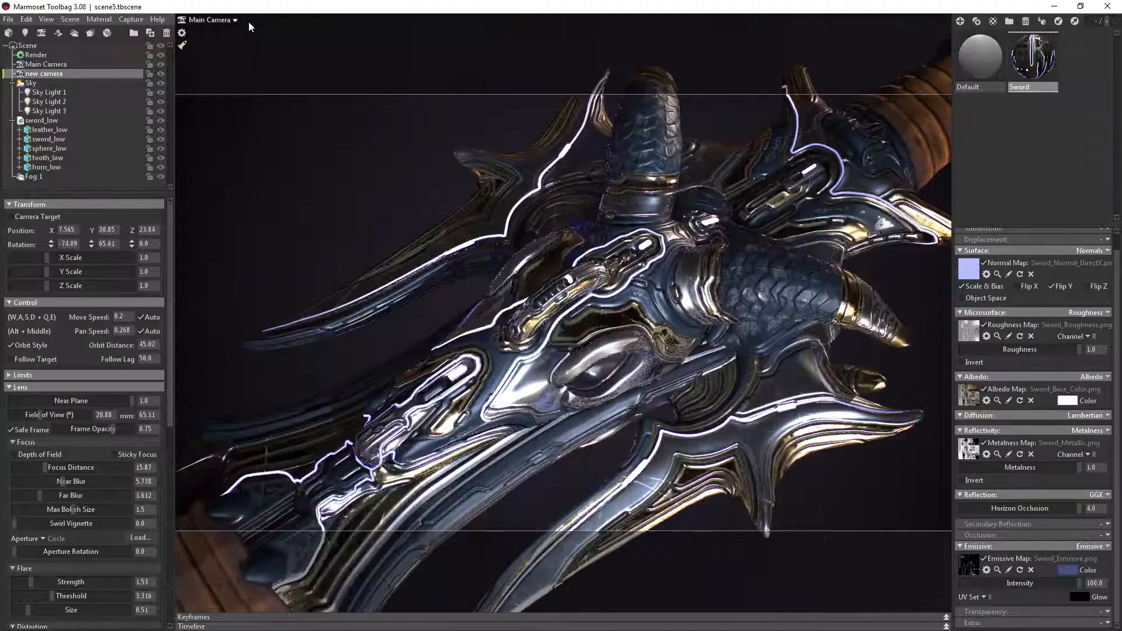
{"action": "left_click_drag", "start_coordinate": [313, 177], "coordinate": [112, 160]}
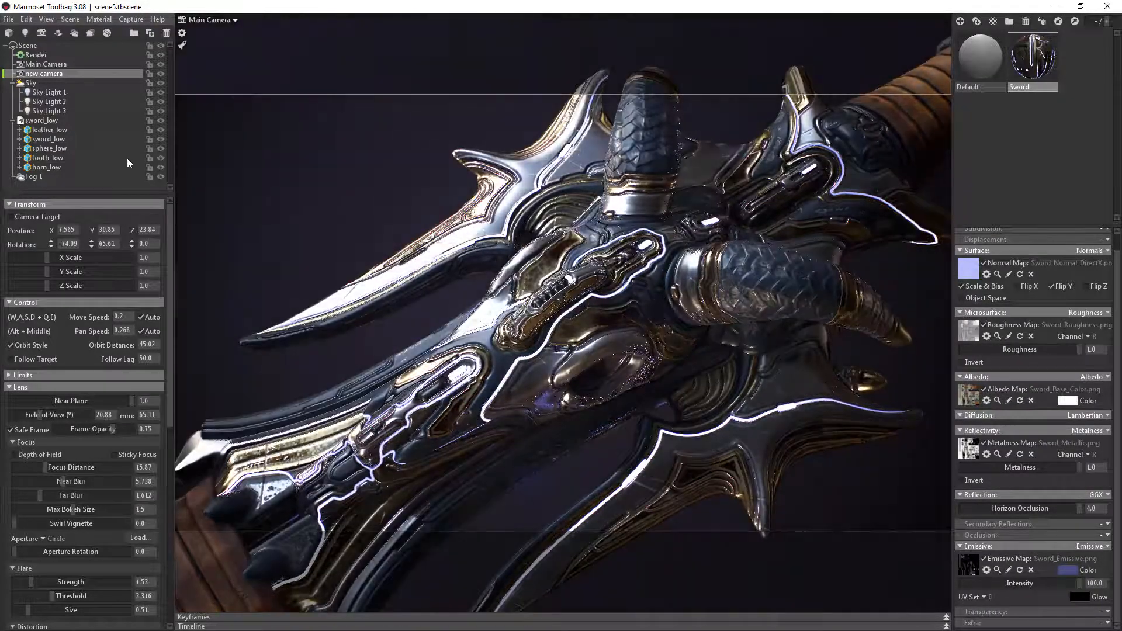
{"action": "left_click", "coordinate": [221, 21]}
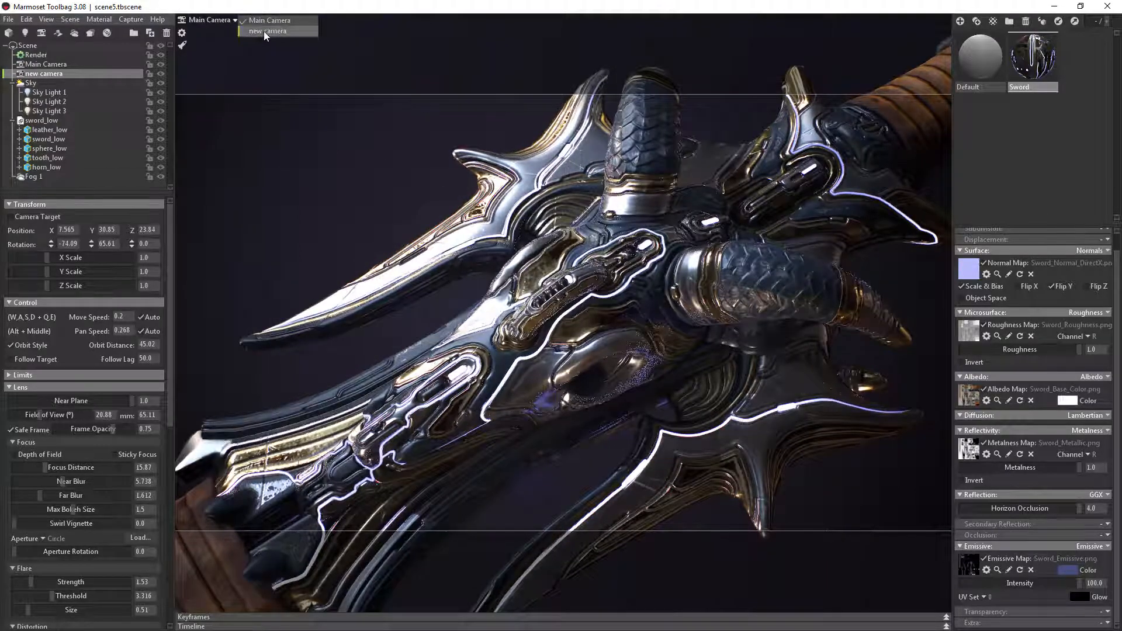
{"action": "left_click", "coordinate": [264, 36]}
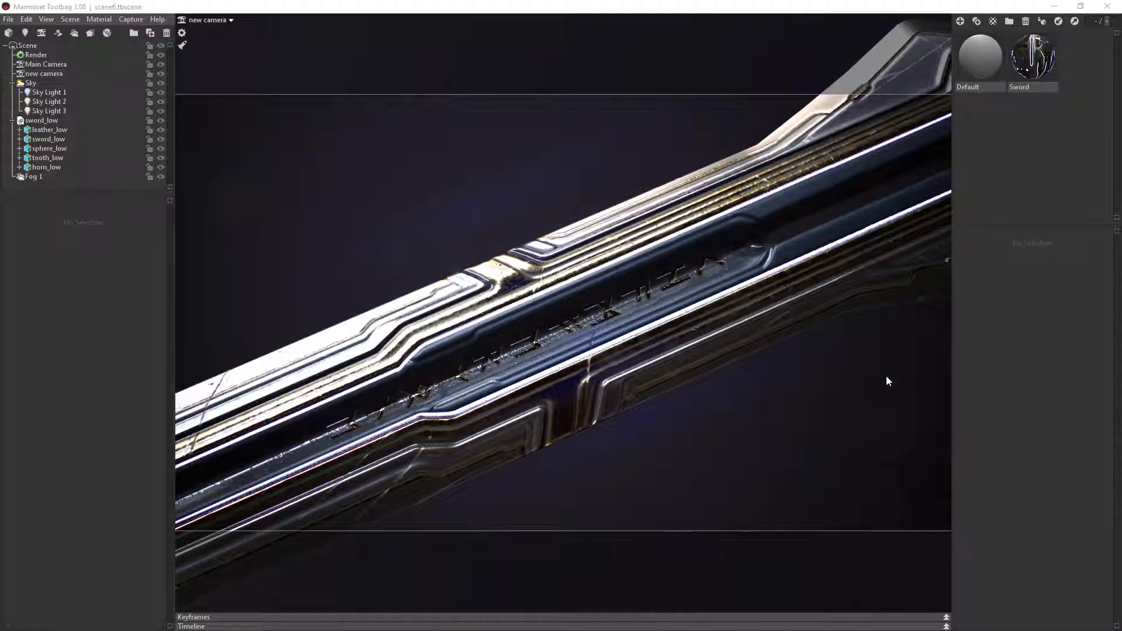
Reframe the new camera on a horizontal side view of the sword's horned guard.
{"action": "middle_click_drag", "start_coordinate": [836, 282], "coordinate": [438, 381]}
{"action": "left_click_drag", "start_coordinate": [447, 375], "coordinate": [466, 410]}
{"action": "scroll", "coordinate": [467, 410], "scroll_direction": "up", "scroll_amount": 3}
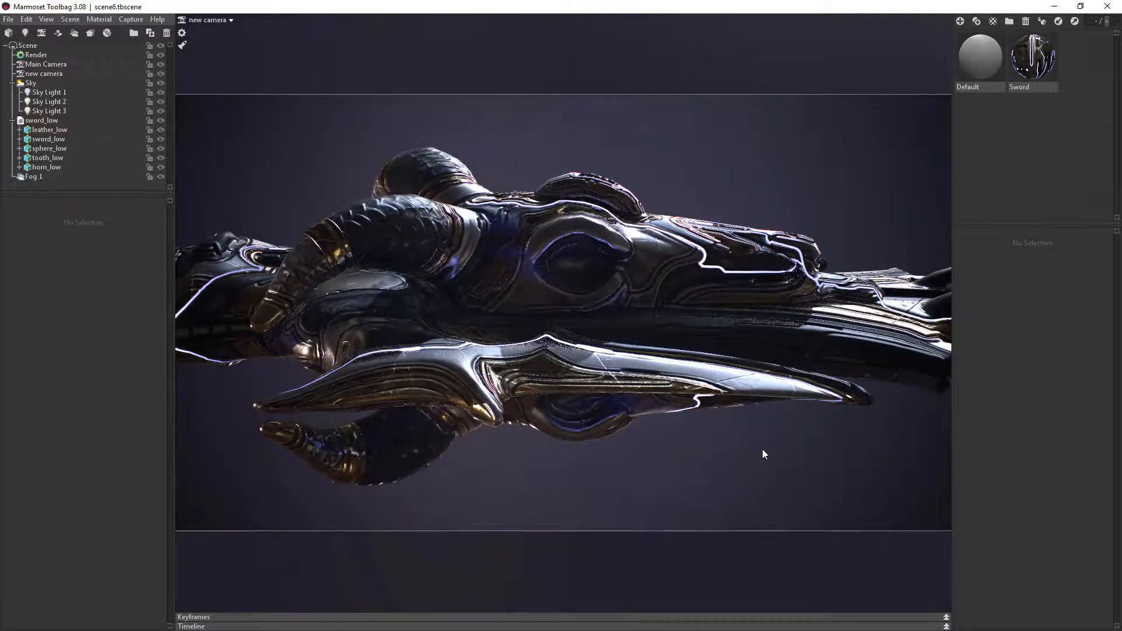
Frame the horned guard more closely and raise the new camera's bloom brightness to about 0.022.
{"action": "scroll", "coordinate": [762, 451], "scroll_direction": "up", "scroll_amount": 2}
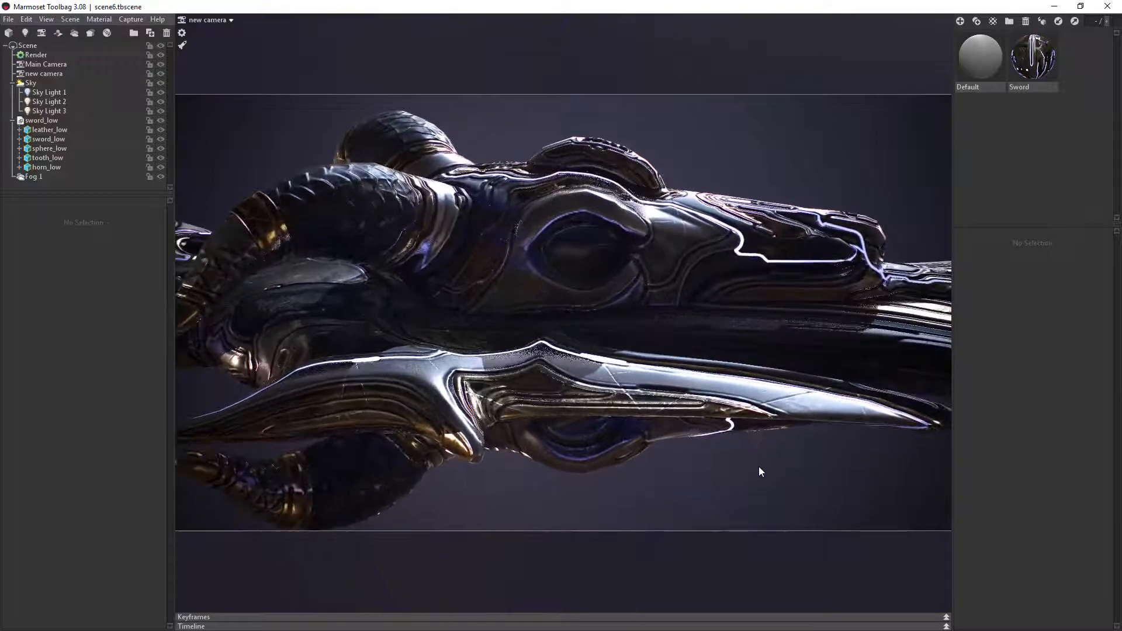
{"action": "scroll", "coordinate": [758, 466], "scroll_direction": "down", "scroll_amount": 1}
{"action": "scroll", "coordinate": [750, 444], "scroll_direction": "up", "scroll_amount": 2}
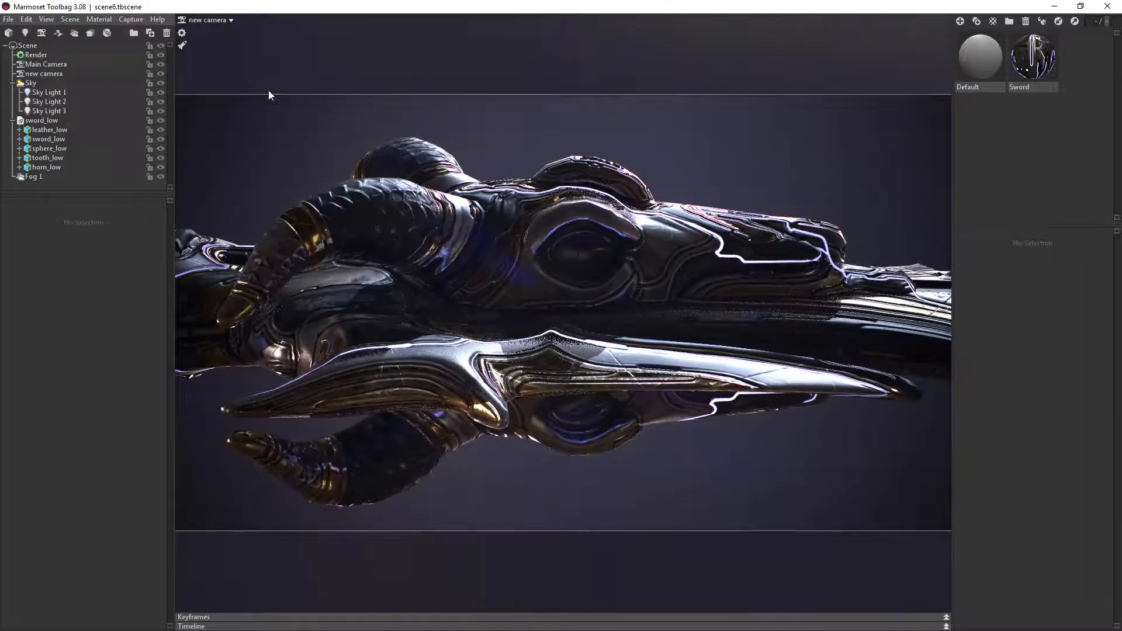
{"action": "left_click", "coordinate": [34, 75]}
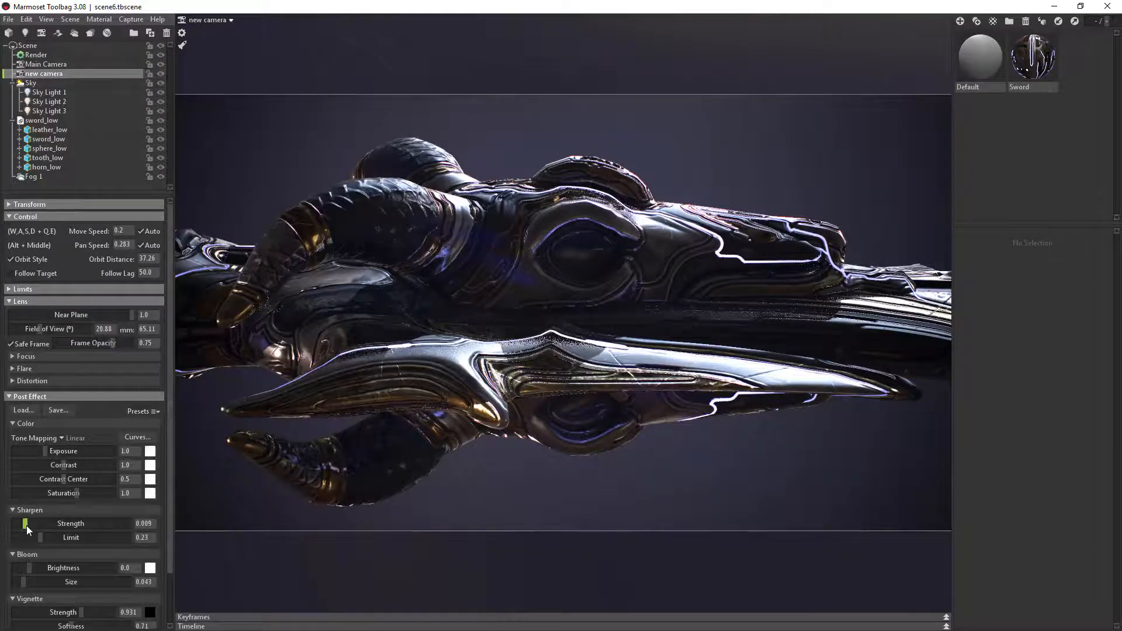
{"action": "mouse_move", "coordinate": [30, 566]}
{"action": "left_mouse_down"}
{"action": "mouse_move", "coordinate": [61, 567]}
{"action": "mouse_move", "coordinate": [47, 567]}
{"action": "left_mouse_up"}
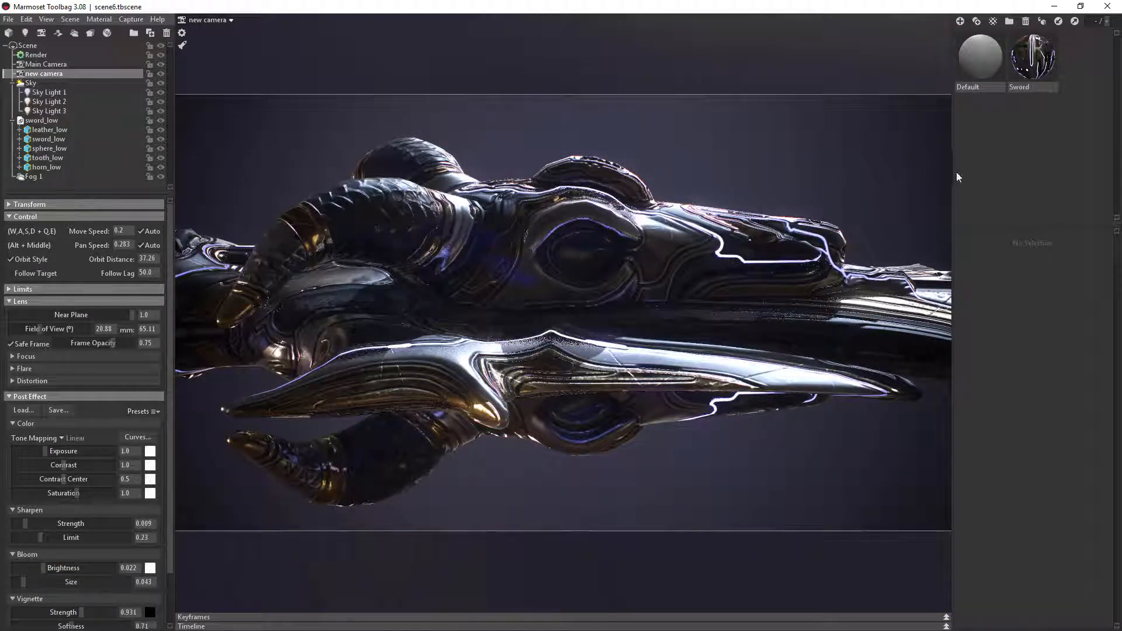
Switch the Sword material's emissive mode to Heat and set its intensity to 10.
{"action": "left_click", "coordinate": [1032, 59]}
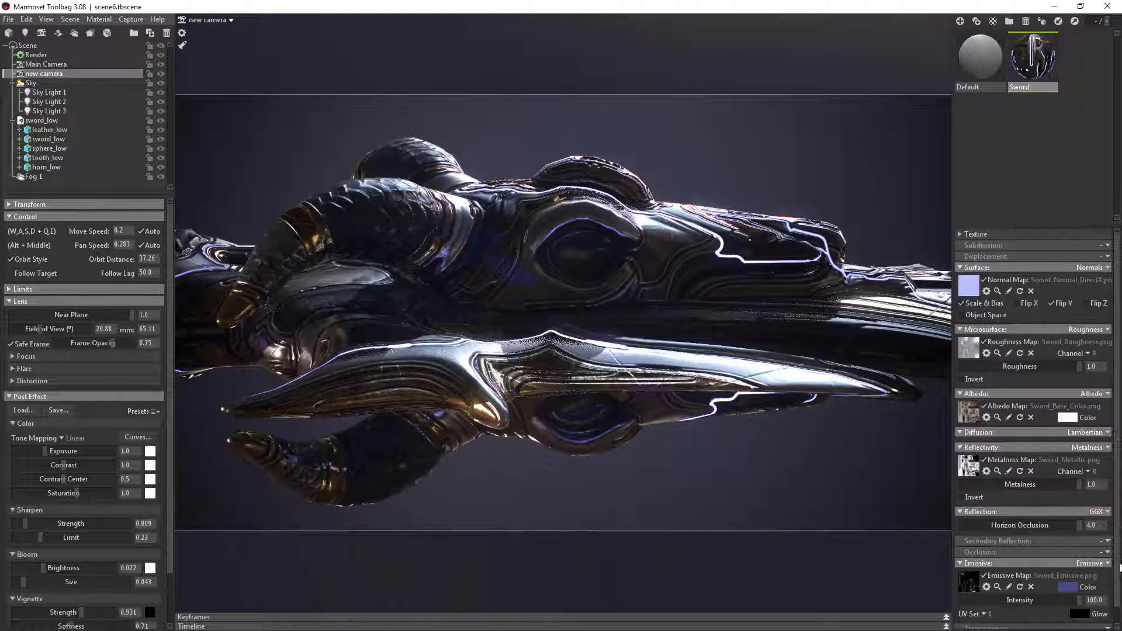
{"action": "scroll", "coordinate": [1119, 565], "scroll_direction": "down", "scroll_amount": 1}
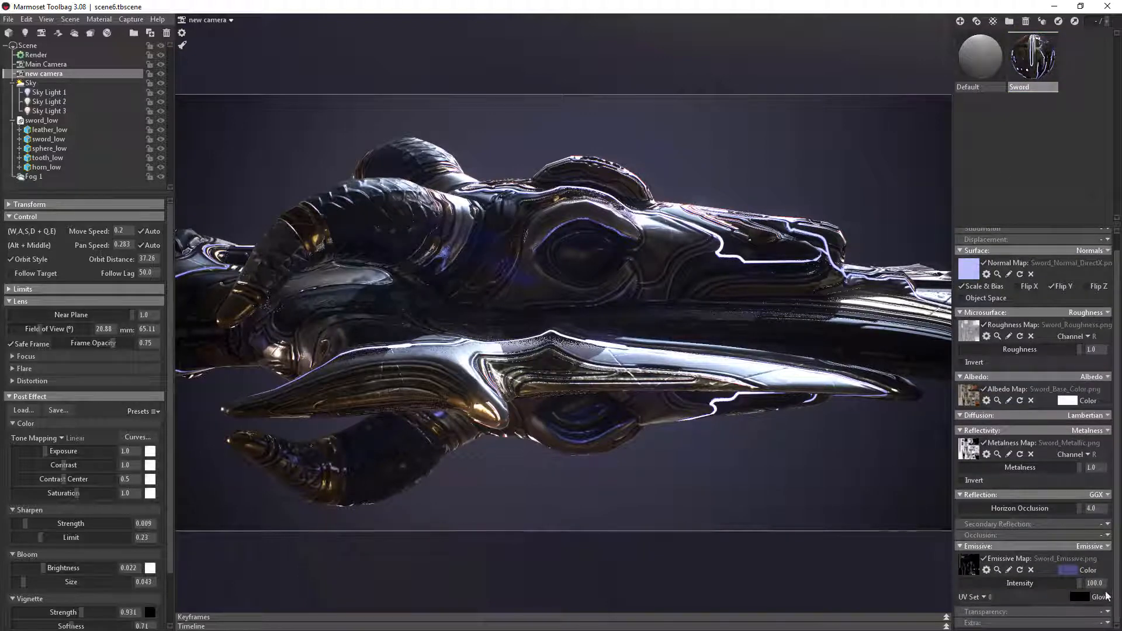
{"action": "left_click", "coordinate": [1096, 546]}
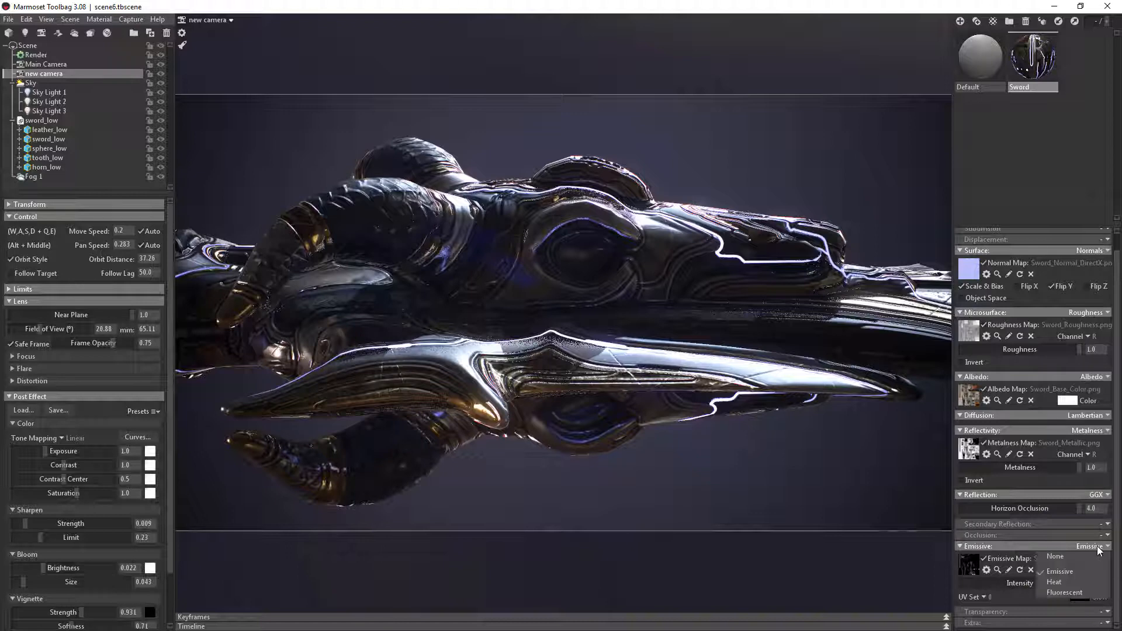
{"action": "left_click", "coordinate": [1062, 581]}
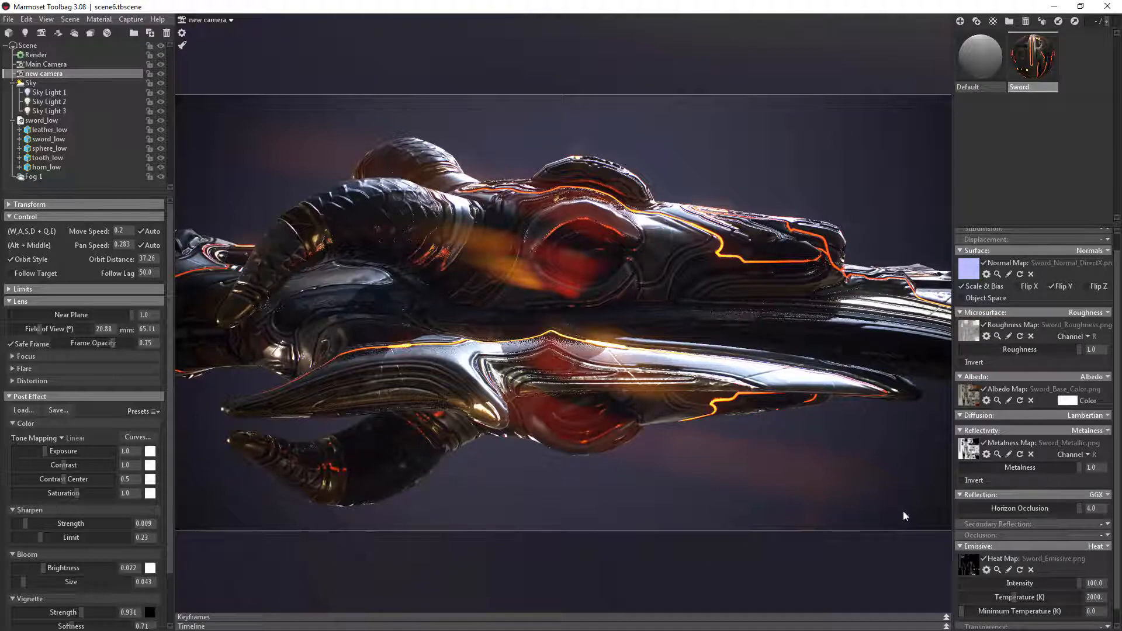
{"action": "left_click_drag", "start_coordinate": [1059, 583], "coordinate": [1098, 578]}
Set the new camera's bloom brightness to about 0.029 and lower Fog 1's Lights illumination to about 0.456.
{"action": "left_click_drag", "start_coordinate": [876, 470], "coordinate": [358, 460]}
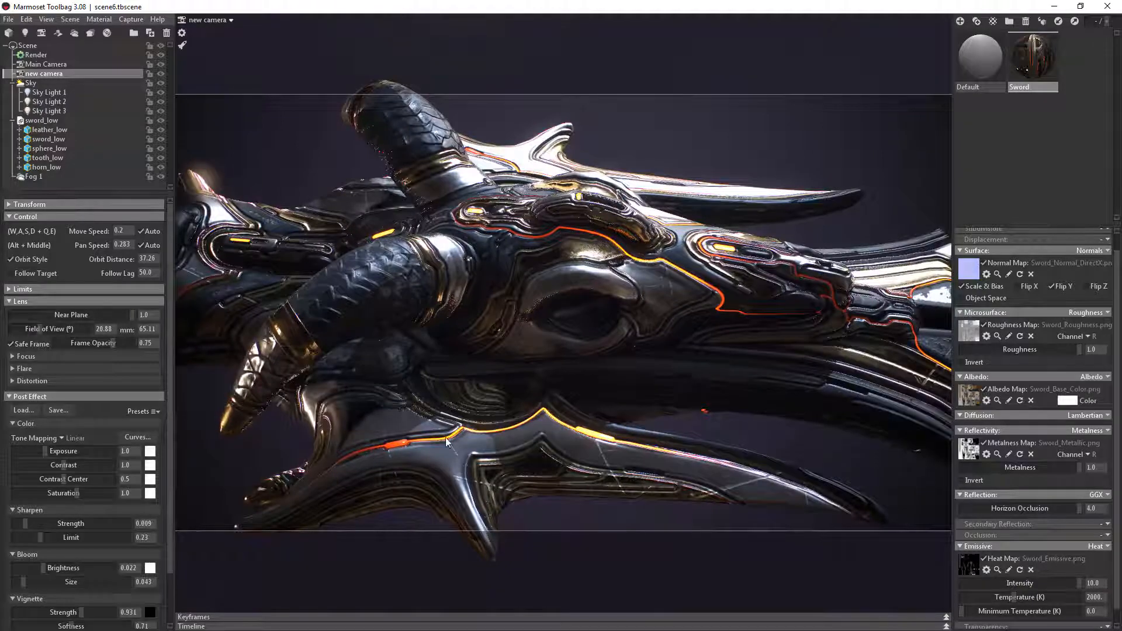
{"action": "left_click_drag", "start_coordinate": [446, 437], "coordinate": [675, 423]}
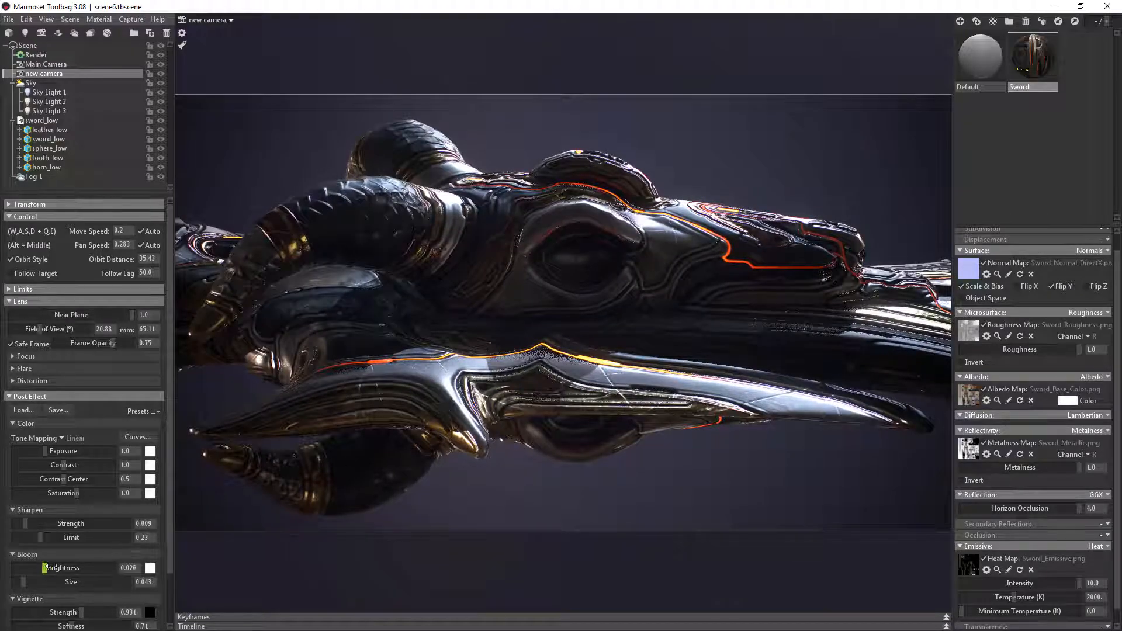
{"action": "mouse_move", "coordinate": [46, 567]}
{"action": "left_mouse_down"}
{"action": "mouse_move", "coordinate": [73, 568]}
{"action": "mouse_move", "coordinate": [46, 567]}
{"action": "left_mouse_up"}
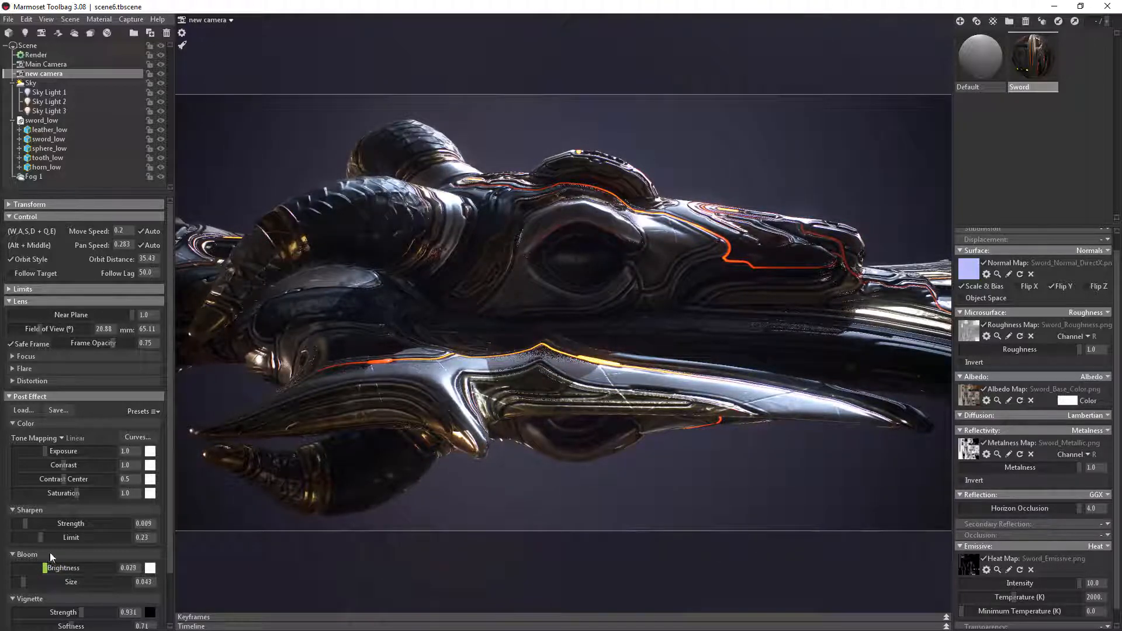
{"action": "left_click", "coordinate": [34, 177]}
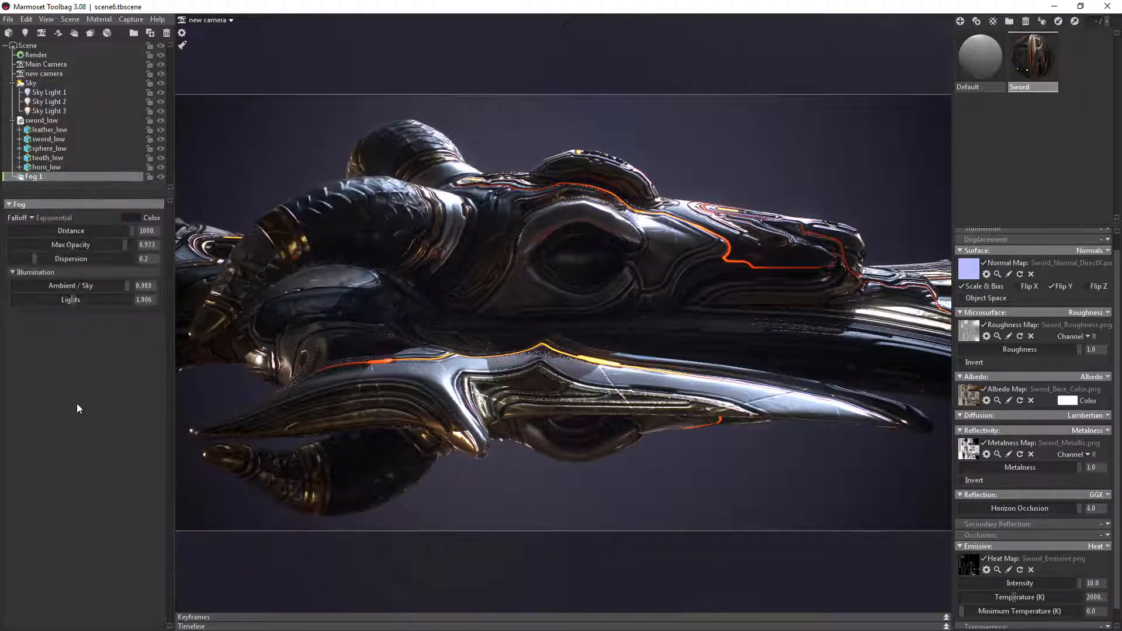
{"action": "left_click_drag", "start_coordinate": [68, 298], "coordinate": [44, 300]}
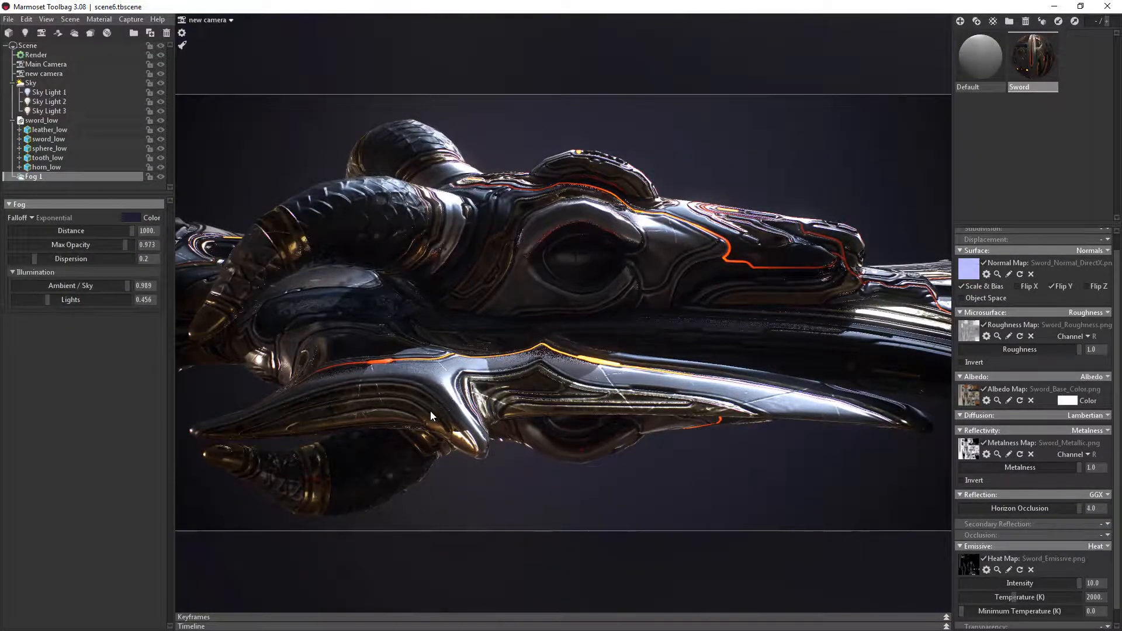
Set the global illumination voxel resolution to High and capture an image of the horned guard, opening it for viewing.
{"action": "left_click_drag", "start_coordinate": [430, 415], "coordinate": [393, 470]}
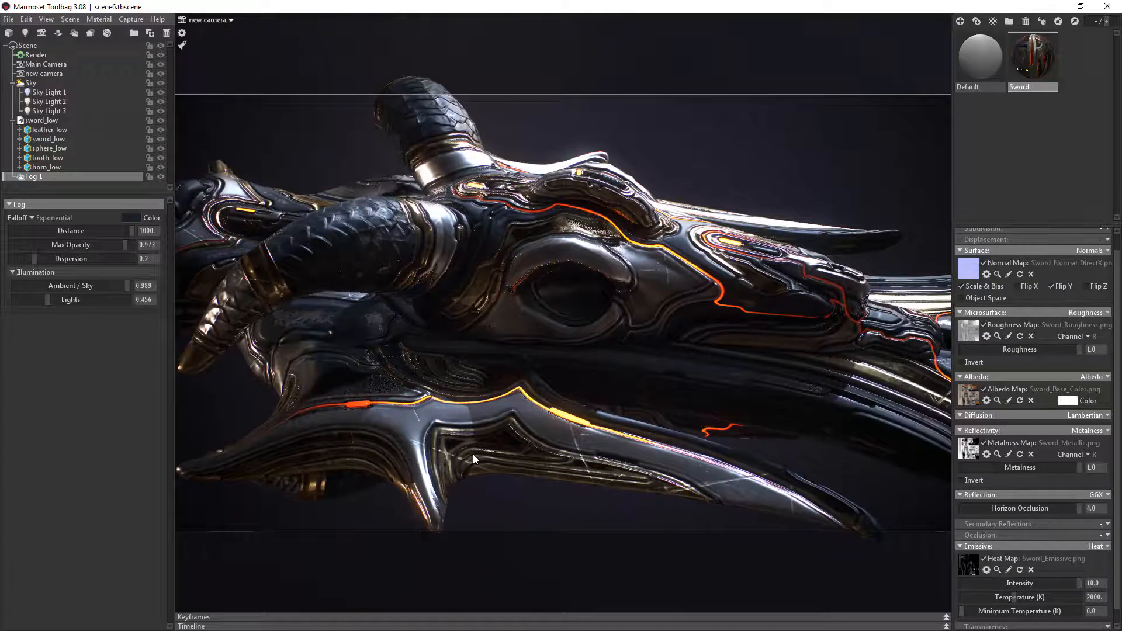
{"action": "left_click", "coordinate": [182, 33]}
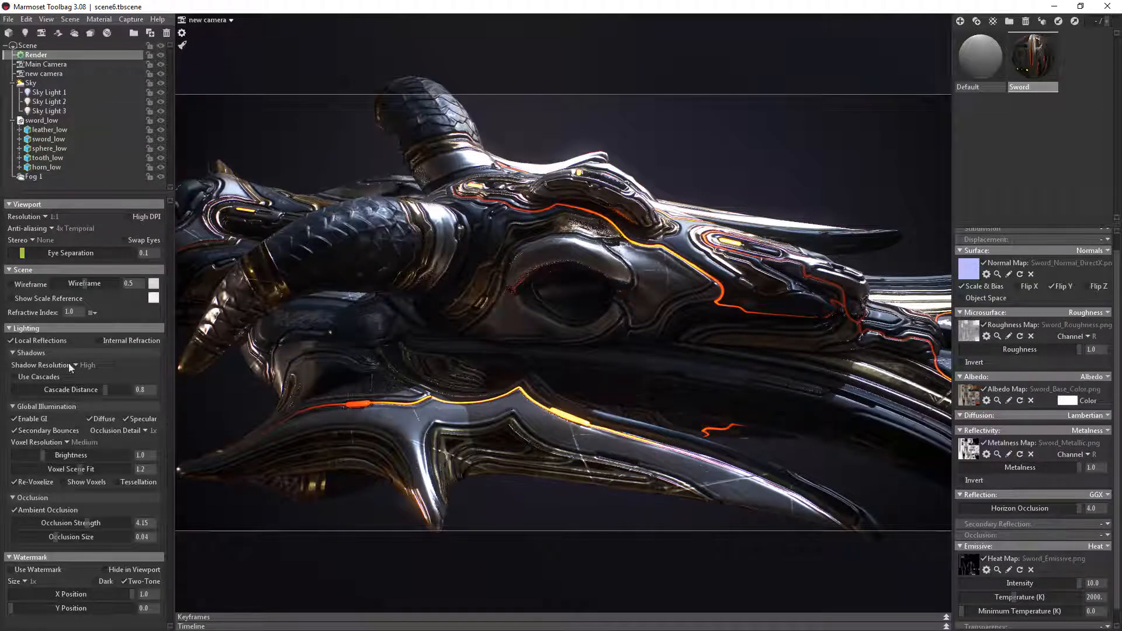
{"action": "left_click", "coordinate": [65, 440]}
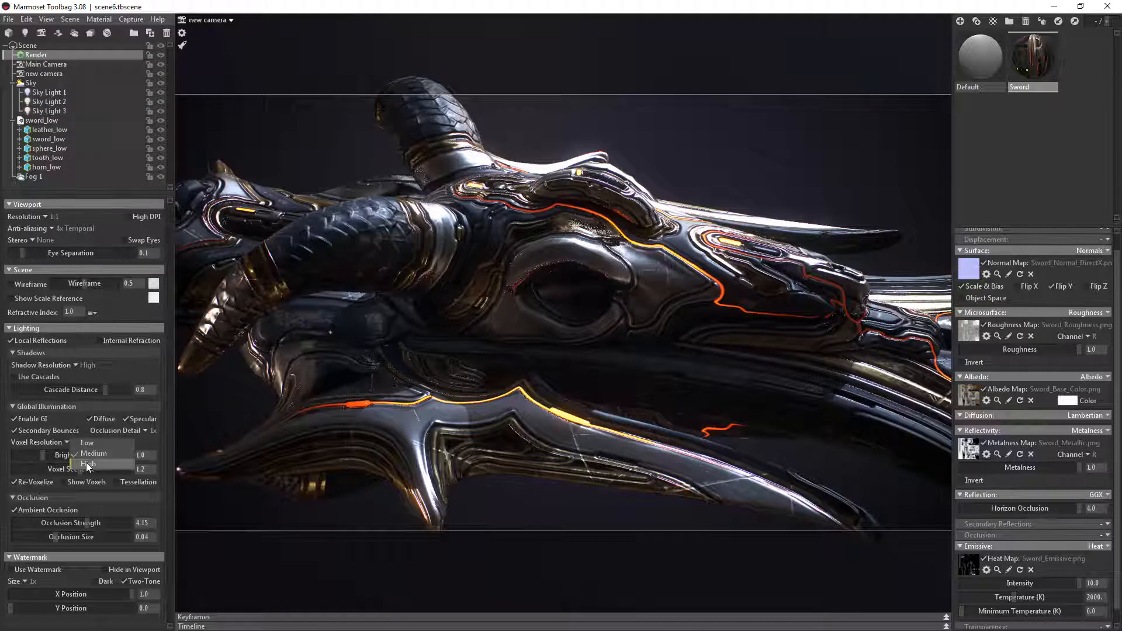
{"action": "left_click", "coordinate": [88, 464]}
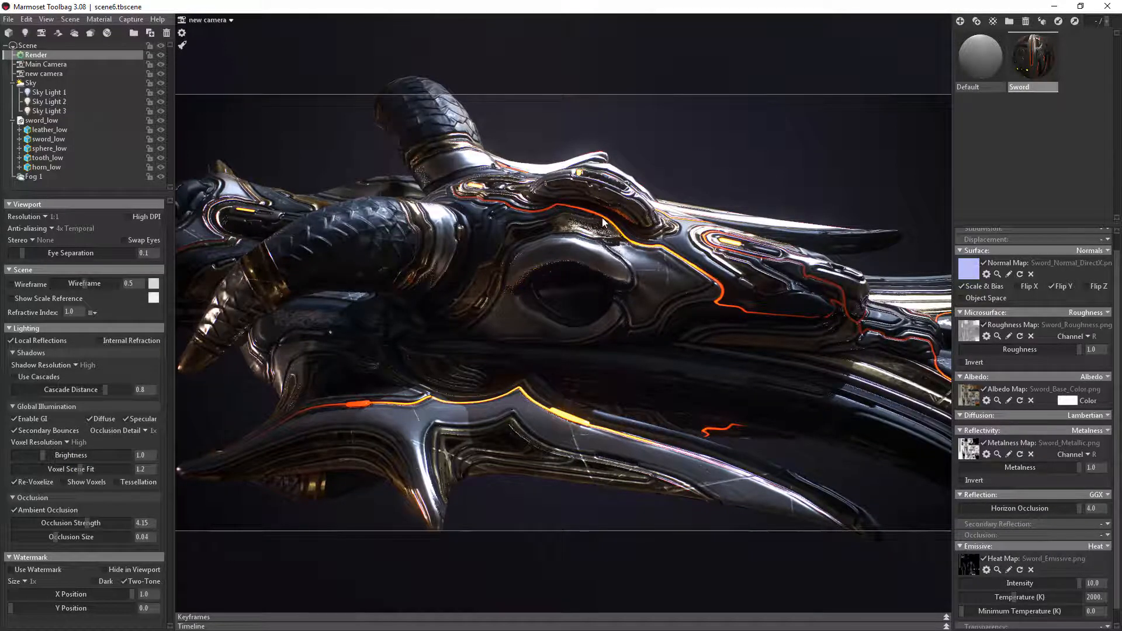
{"action": "left_click", "coordinate": [131, 20]}
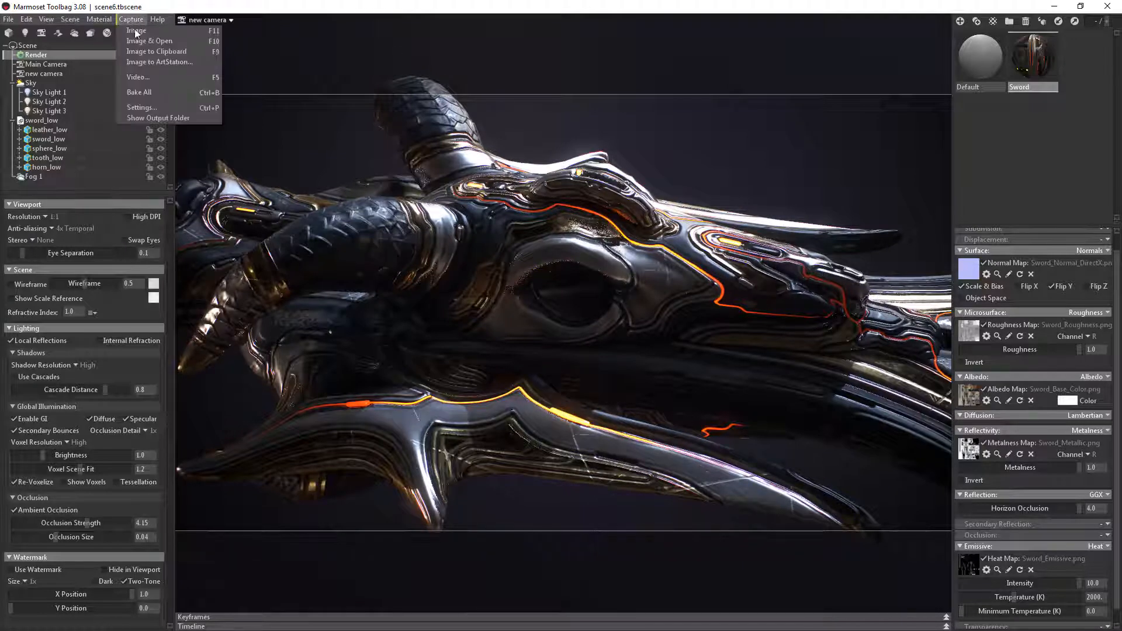
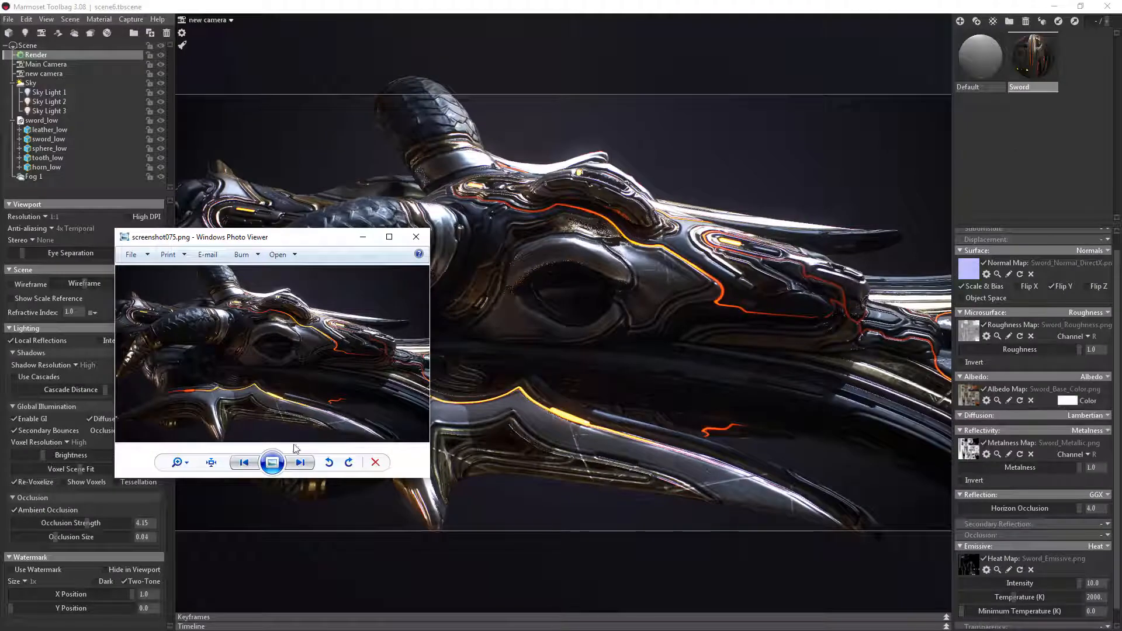
Open the captured screenshot075.png in Adobe Photoshop CC 2019.
{"action": "right_click", "coordinate": [287, 327]}
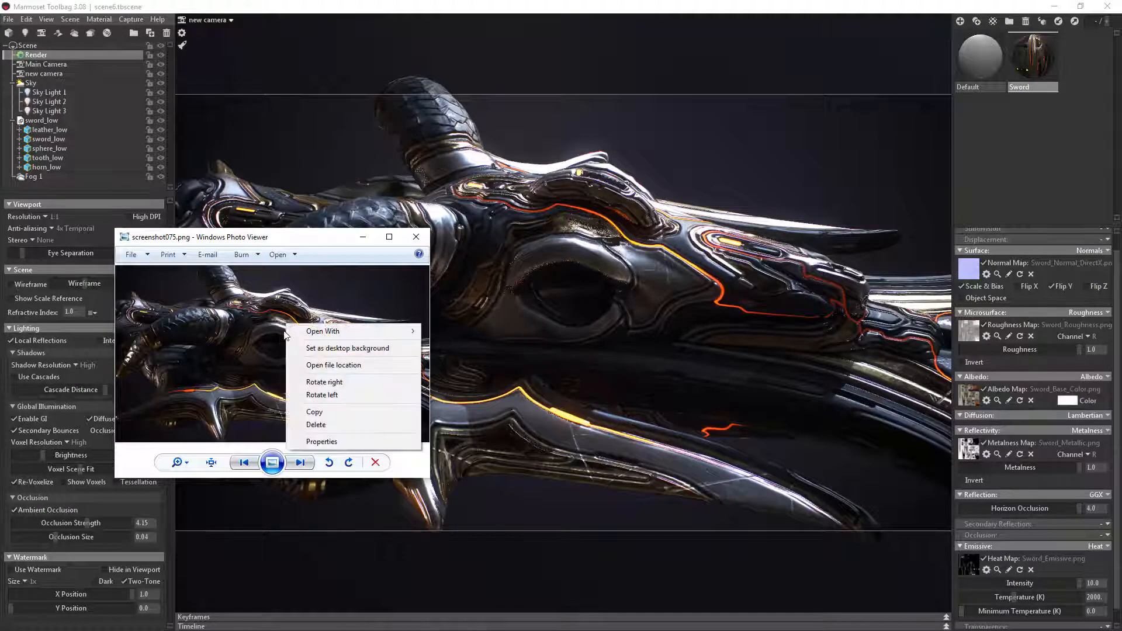
{"action": "mouse_move", "coordinate": [321, 331]}
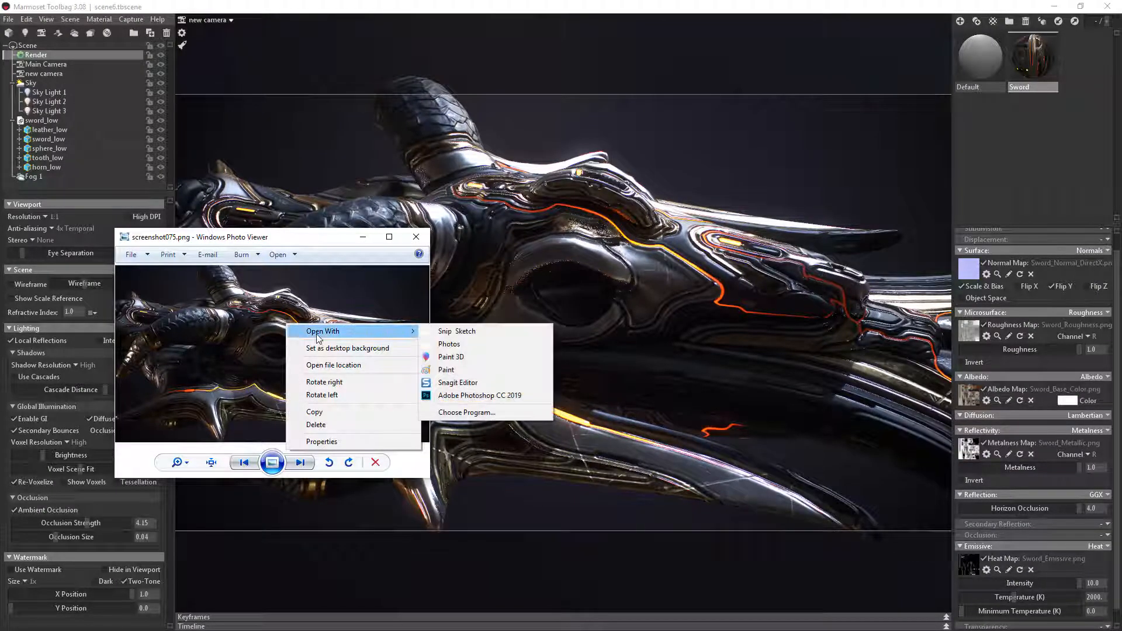
{"action": "left_click", "coordinate": [486, 396]}
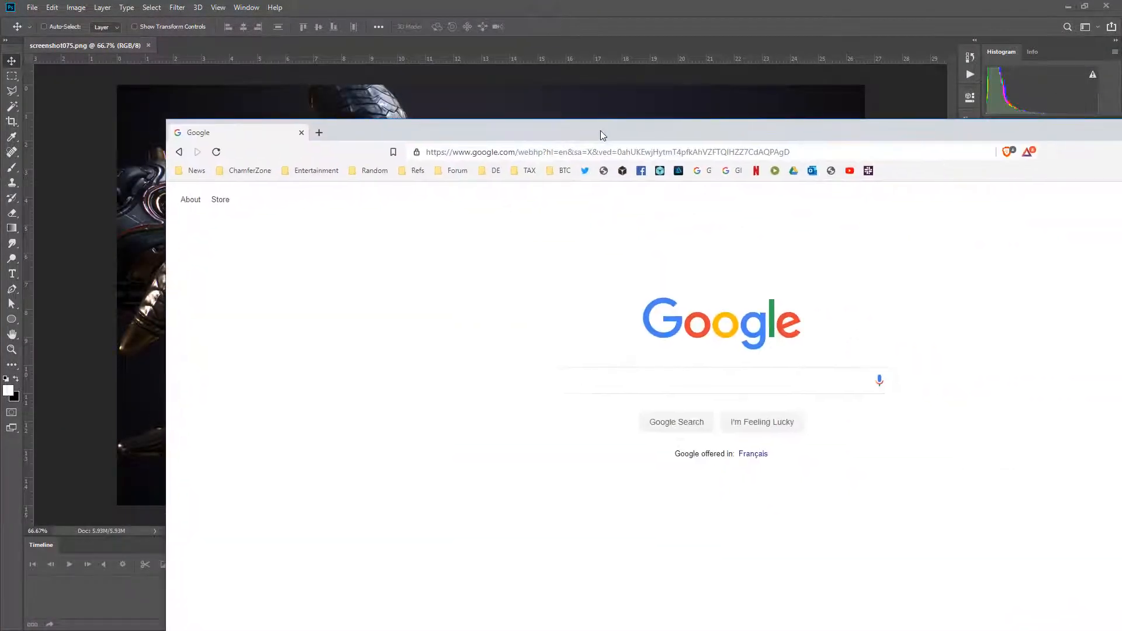
Switch to the web browser, search Google Images for "fire sparkle", and limit the results to large images.
{"action": "double_click", "coordinate": [601, 132]}
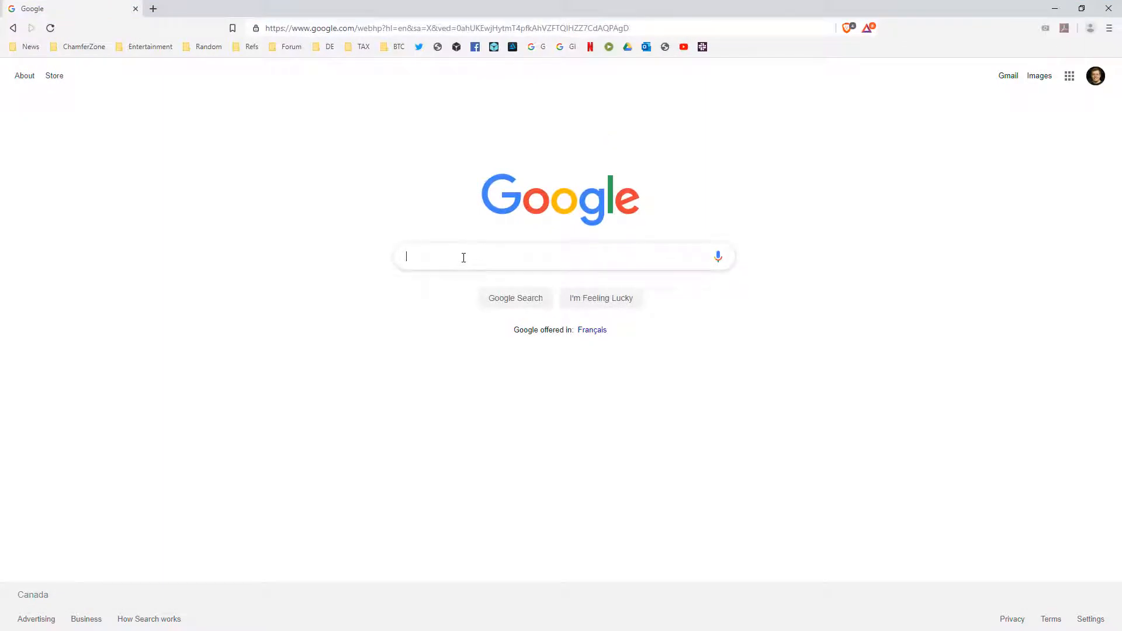
{"action": "type", "text": "fire spa"}
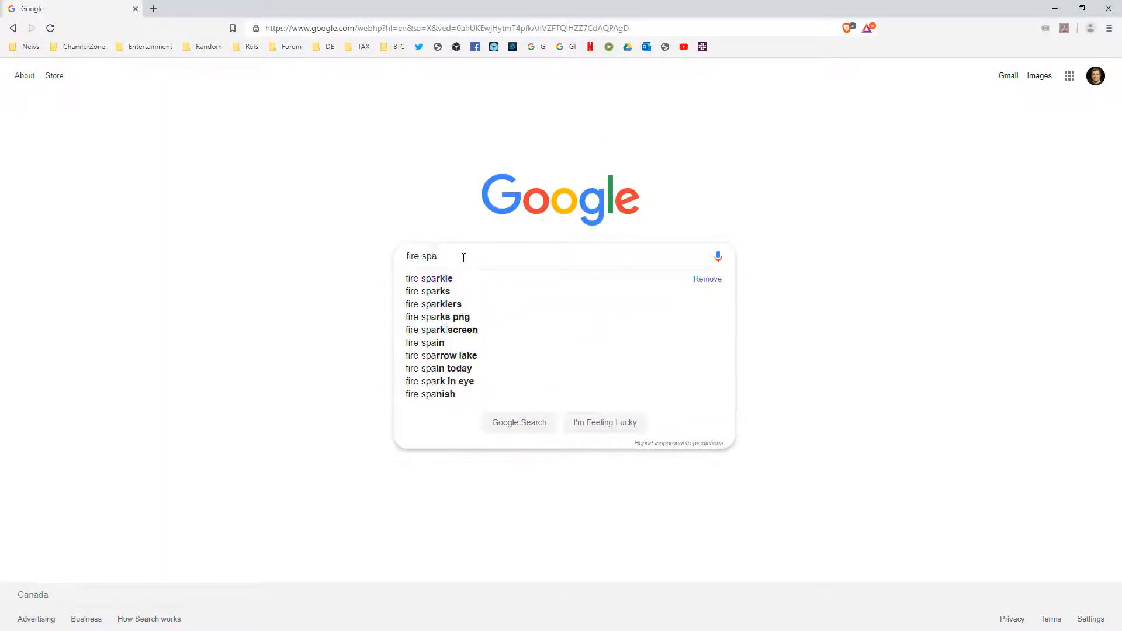
{"action": "type", "text": "rkle"}
{"action": "key", "text": "Return"}
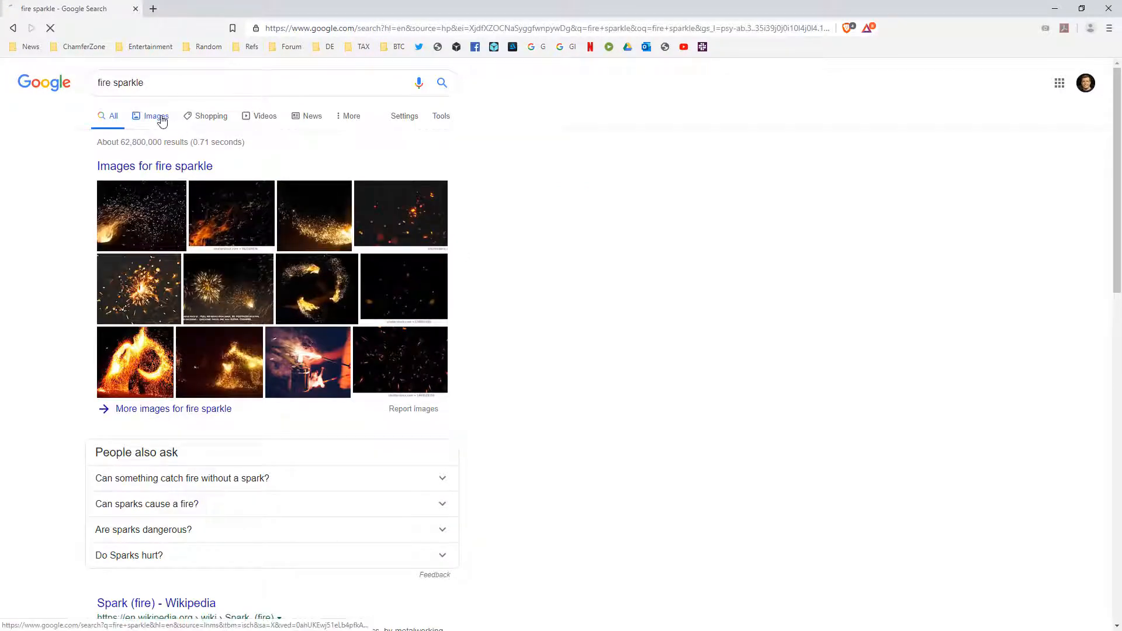
{"action": "left_click", "coordinate": [162, 118]}
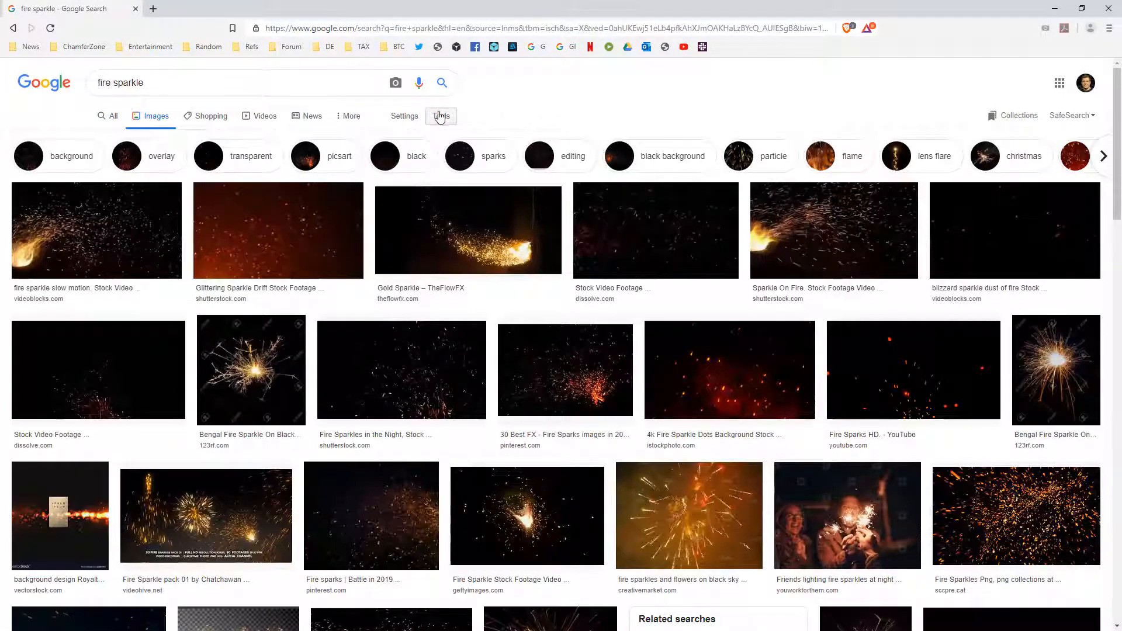
{"action": "left_click", "coordinate": [440, 116]}
{"action": "left_click", "coordinate": [104, 137]}
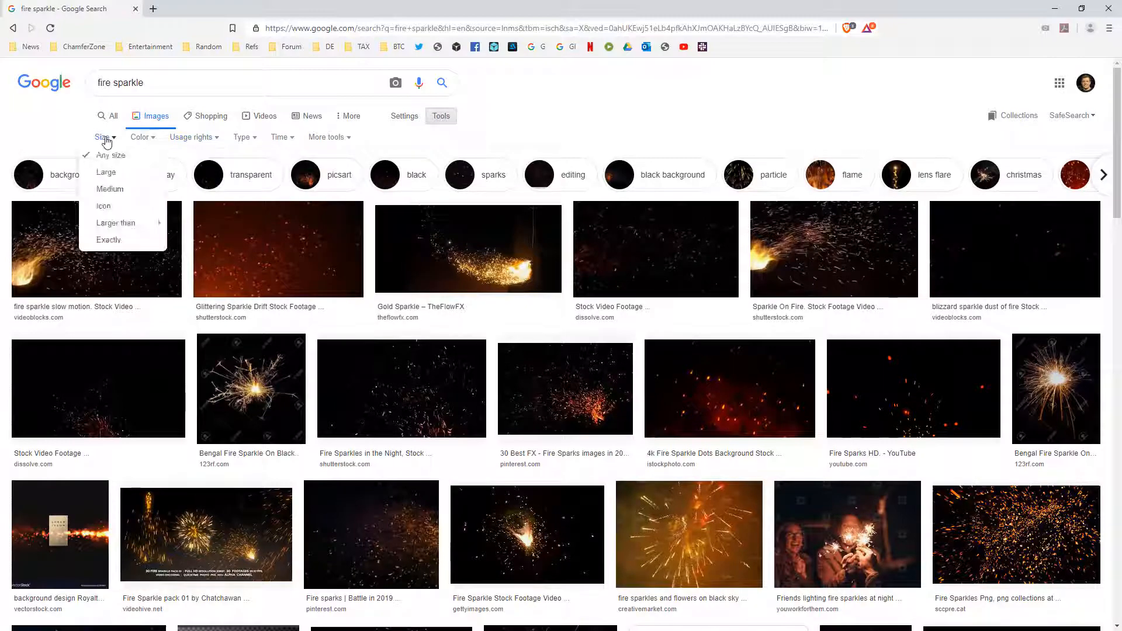
{"action": "left_click", "coordinate": [107, 172]}
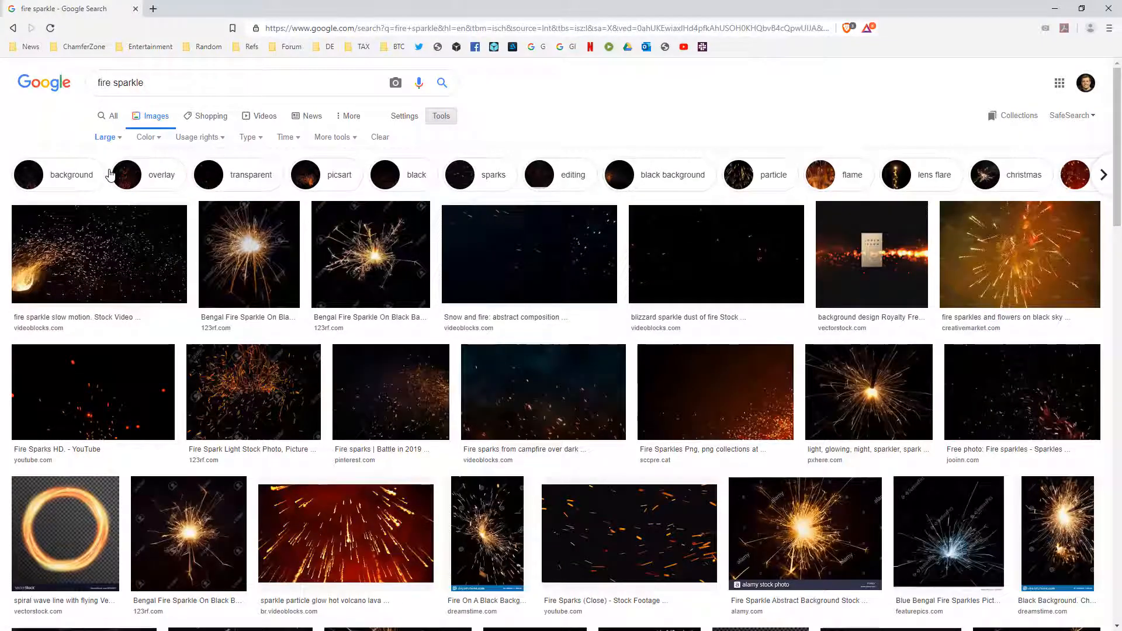
Open the preview of the campfire sparks over a dark background and copy that image.
{"action": "left_click", "coordinate": [526, 398]}
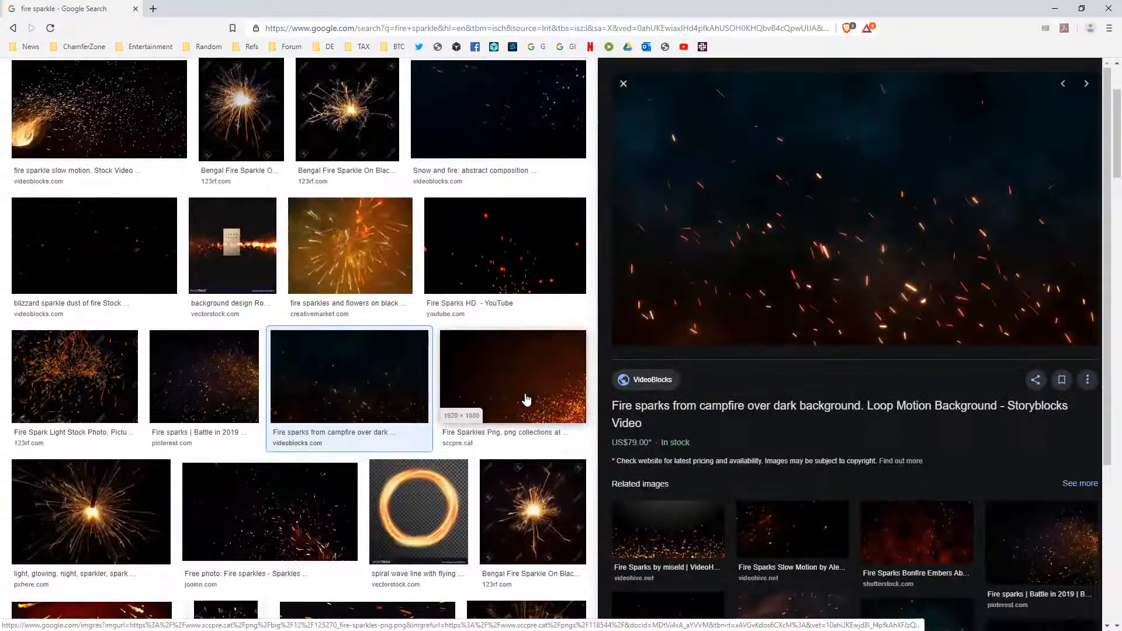
{"action": "right_click", "coordinate": [722, 209]}
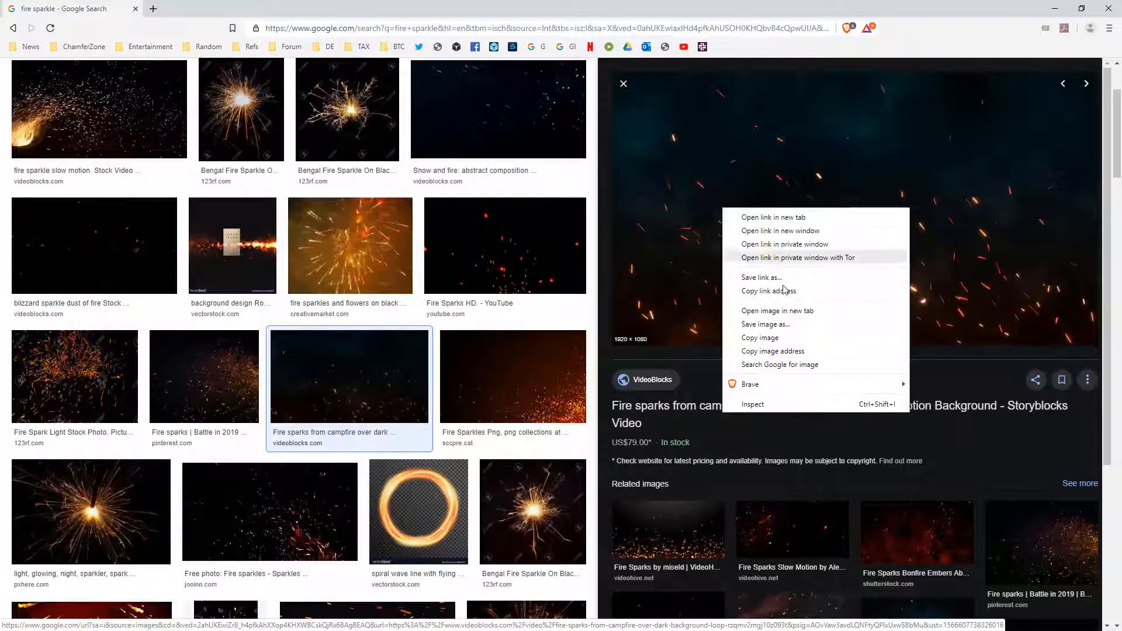
{"action": "left_click", "coordinate": [760, 338]}
Paste the sparks image over the sword render in Photoshop with the Screen blend mode, and return to Marmoset Toolbag.
{"action": "left_click", "coordinate": [1054, 8]}
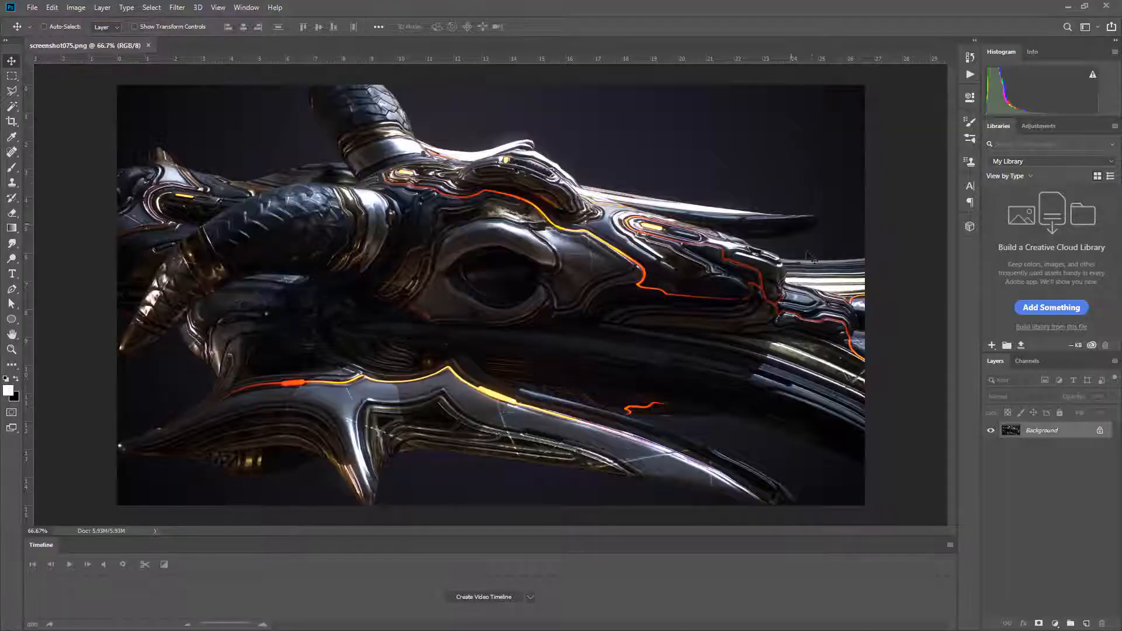
{"action": "key", "text": "ctrl+v"}
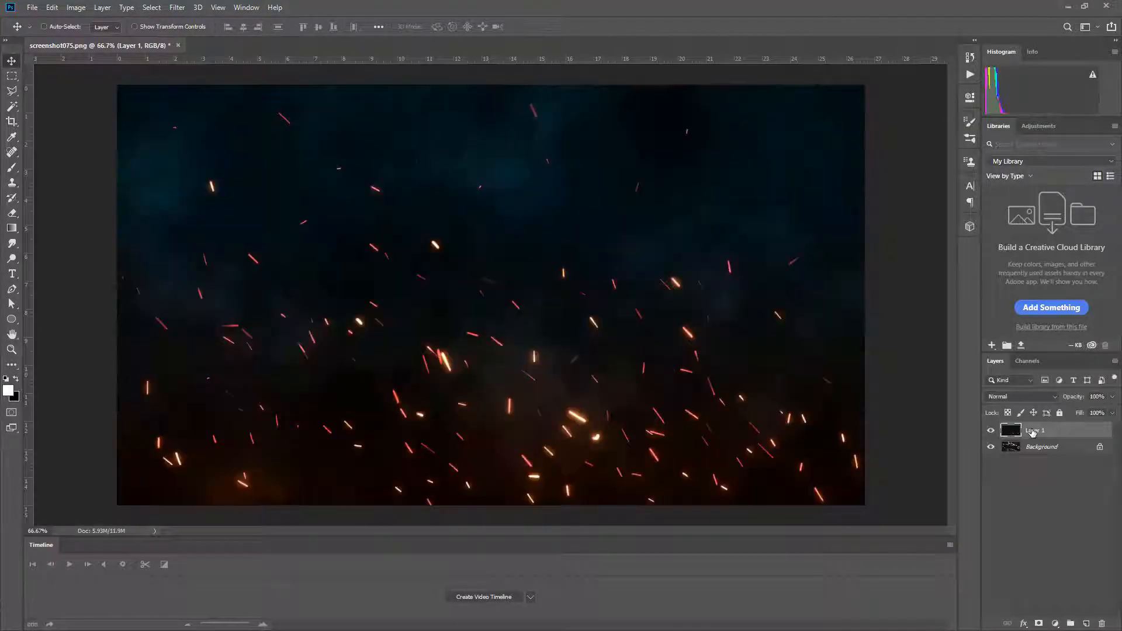
{"action": "left_click", "coordinate": [1010, 399]}
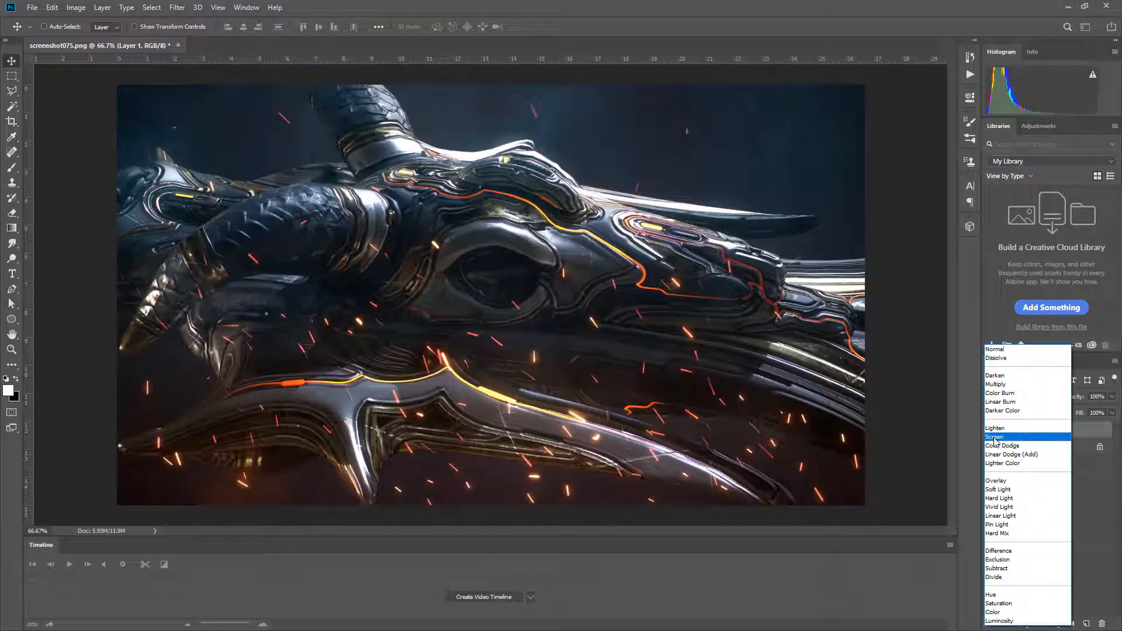
{"action": "left_click", "coordinate": [993, 438]}
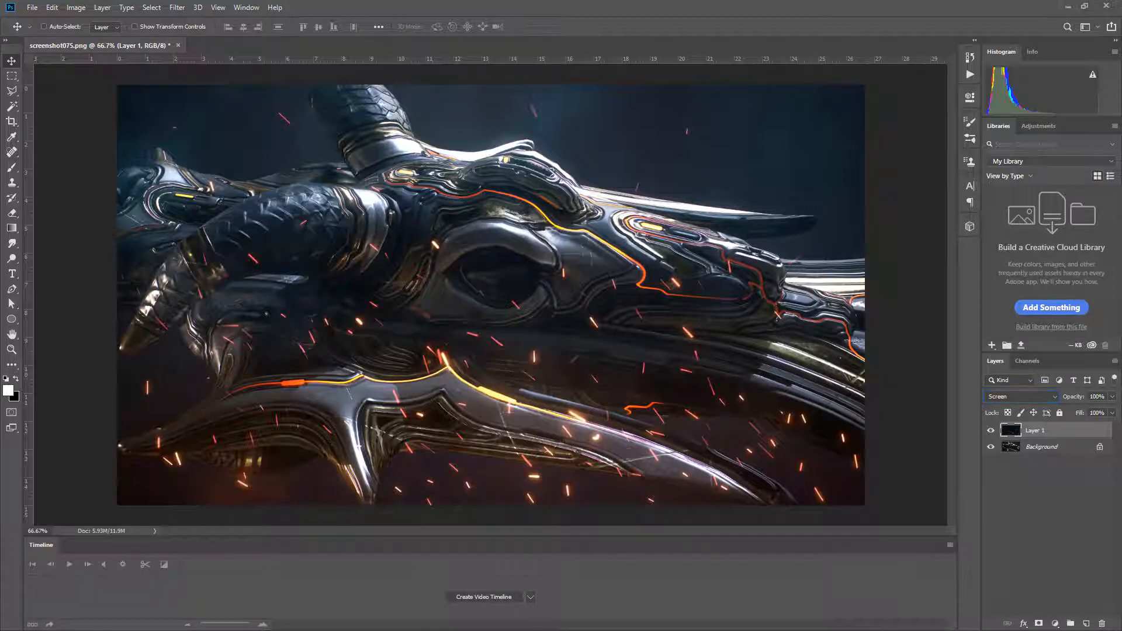
{"action": "key", "text": "alt+Tab"}
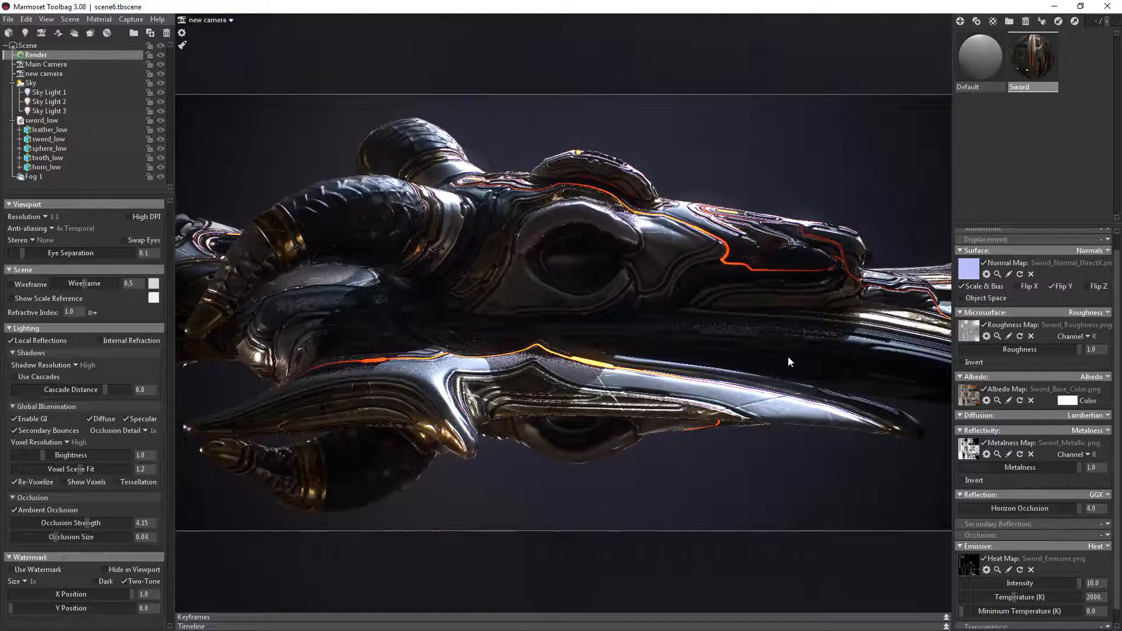
Adjust the sword view and switch the Sword material's emissive shading from Heat to Emissive.
{"action": "mouse_move", "coordinate": [793, 346]}
{"action": "left_mouse_down"}
{"action": "mouse_move", "coordinate": [773, 368]}
{"action": "mouse_move", "coordinate": [783, 363]}
{"action": "left_mouse_up"}
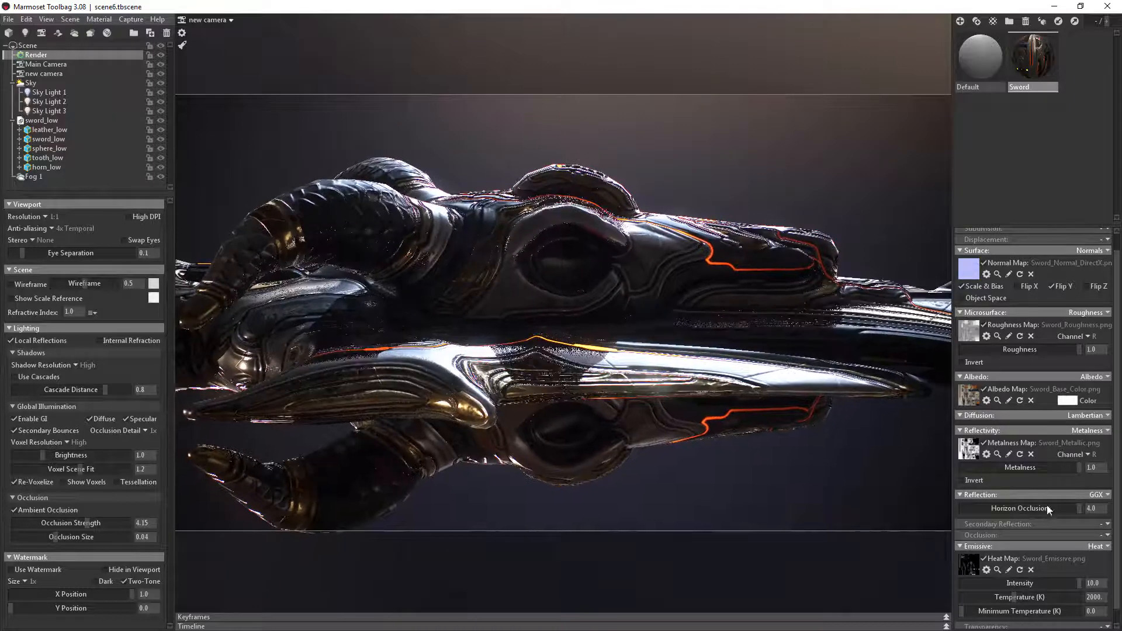
{"action": "left_click", "coordinate": [1096, 546]}
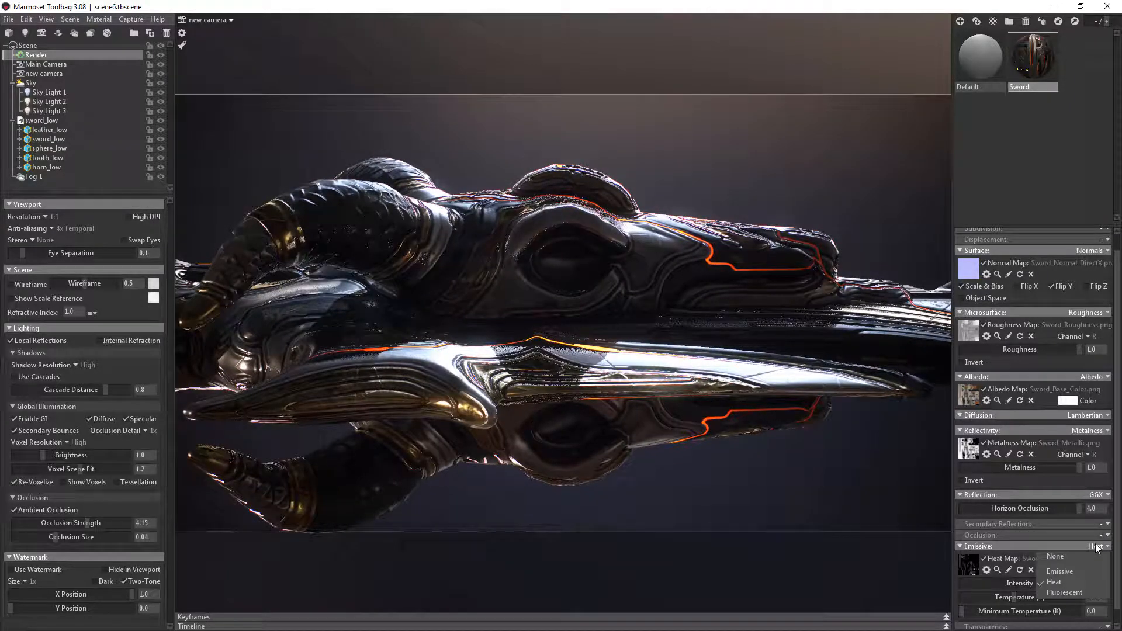
{"action": "left_click", "coordinate": [1060, 570]}
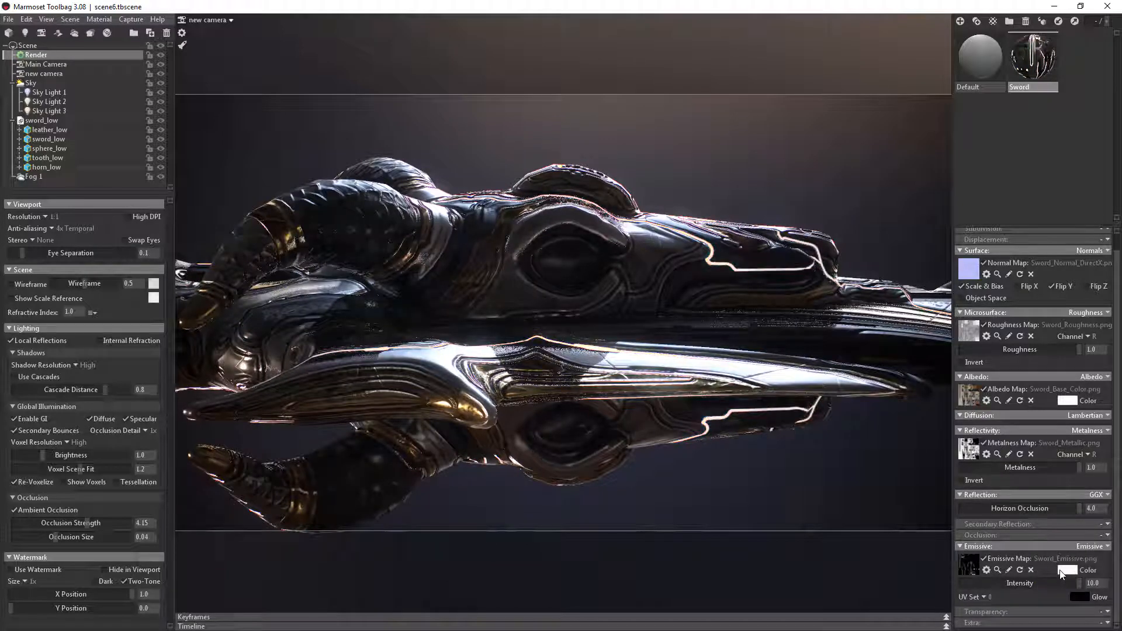
Set the Sword material's emissive color to purple #8a61d2.
{"action": "left_click", "coordinate": [1066, 570]}
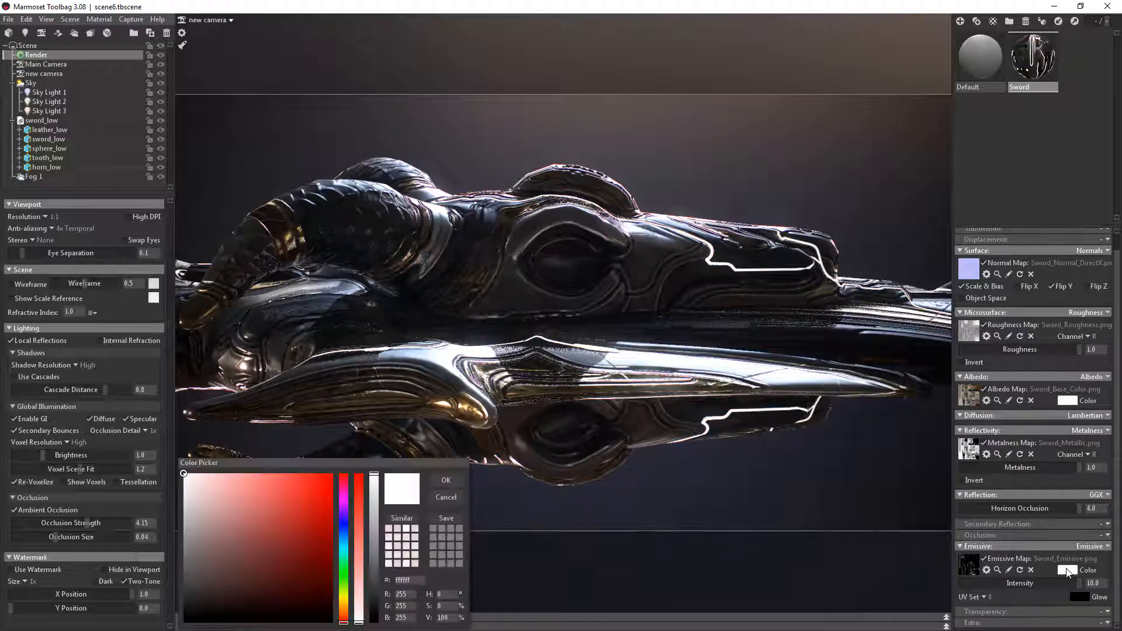
{"action": "left_click", "coordinate": [344, 514]}
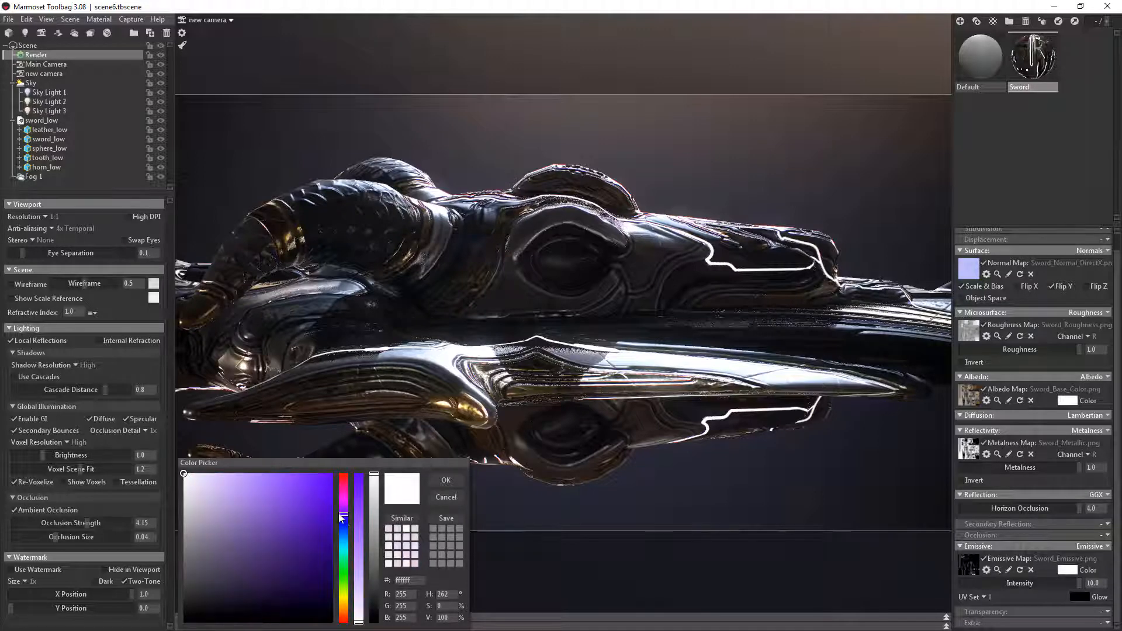
{"action": "left_click", "coordinate": [306, 500]}
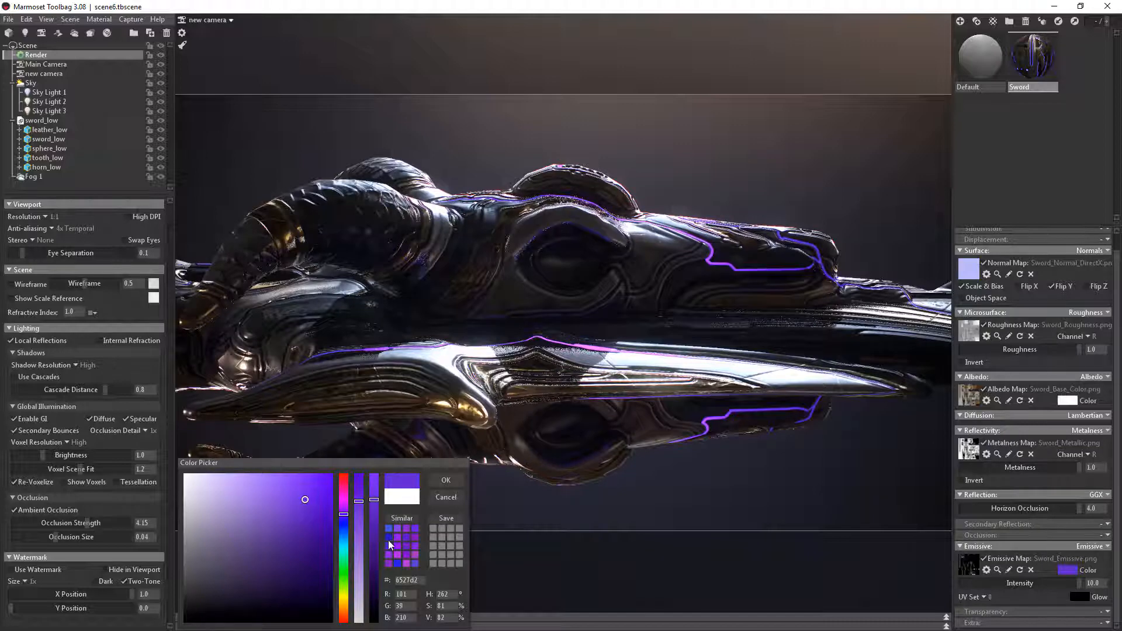
{"action": "left_click_drag", "start_coordinate": [361, 548], "coordinate": [361, 542]}
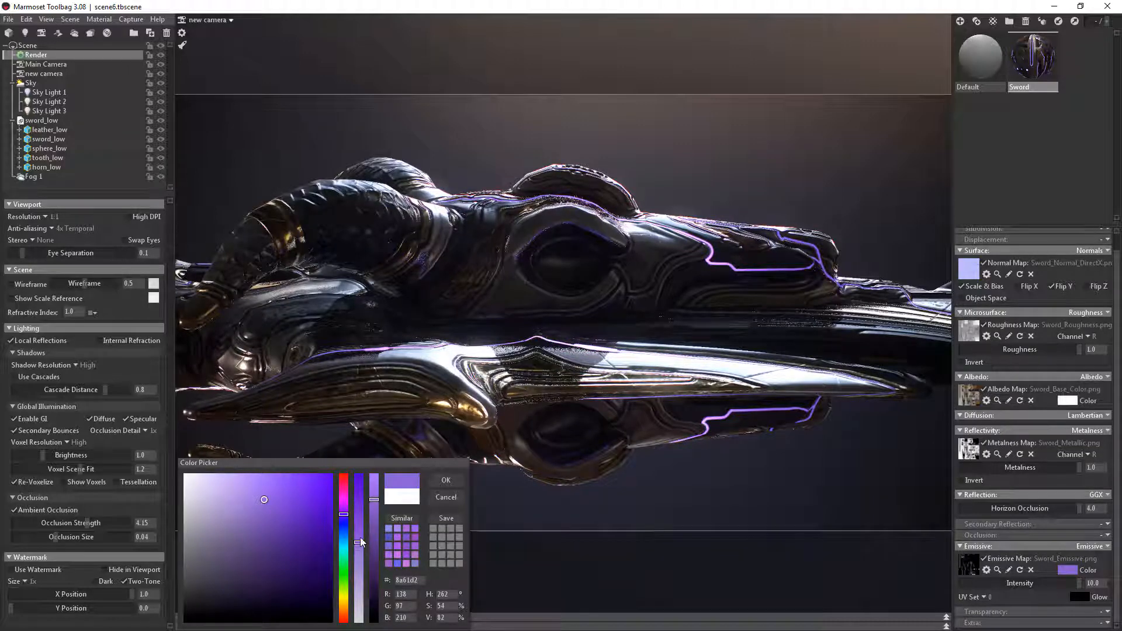
{"action": "left_click", "coordinate": [446, 482]}
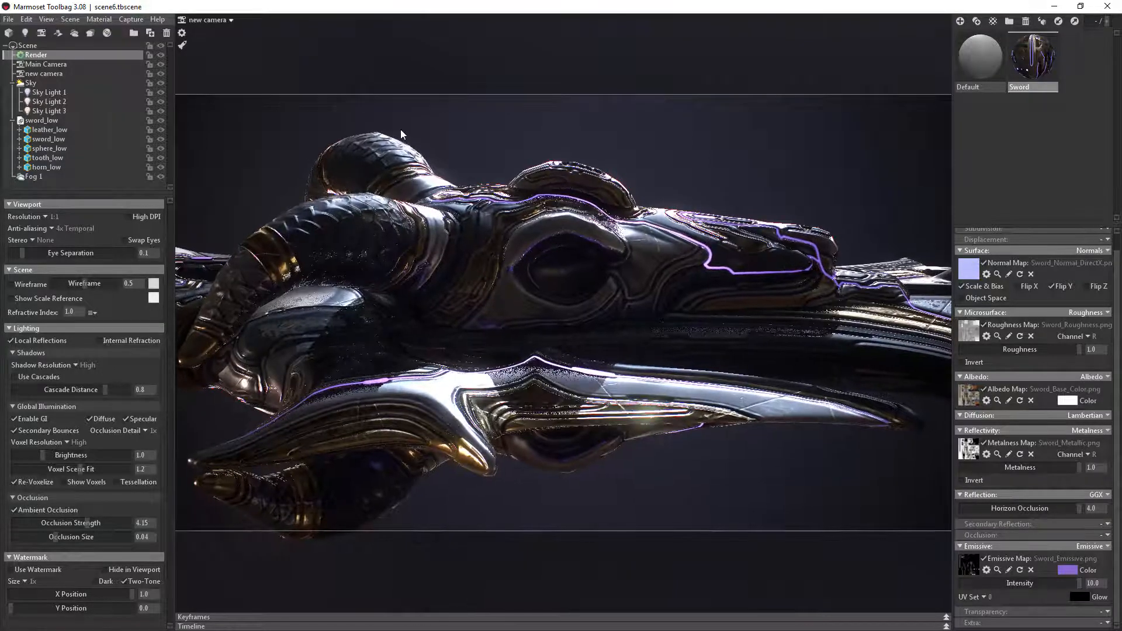
Capture the purple-glow render as an image and open screenshot076.png in Adobe Photoshop CC 2019.
{"action": "left_click", "coordinate": [134, 21]}
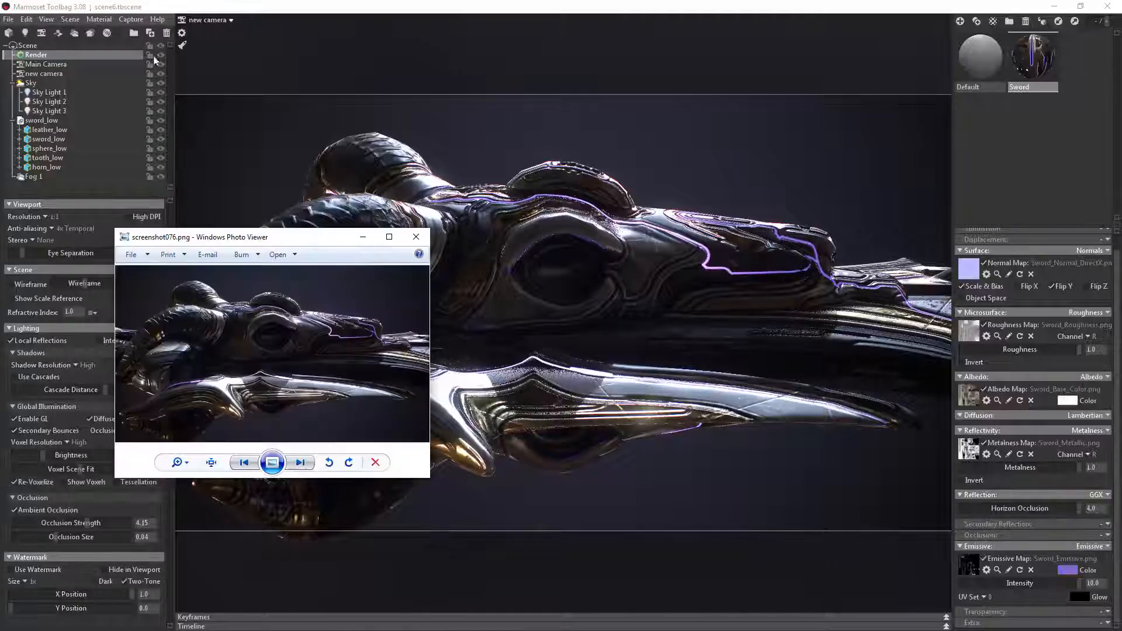
{"action": "right_click", "coordinate": [241, 337]}
{"action": "mouse_move", "coordinate": [275, 343]}
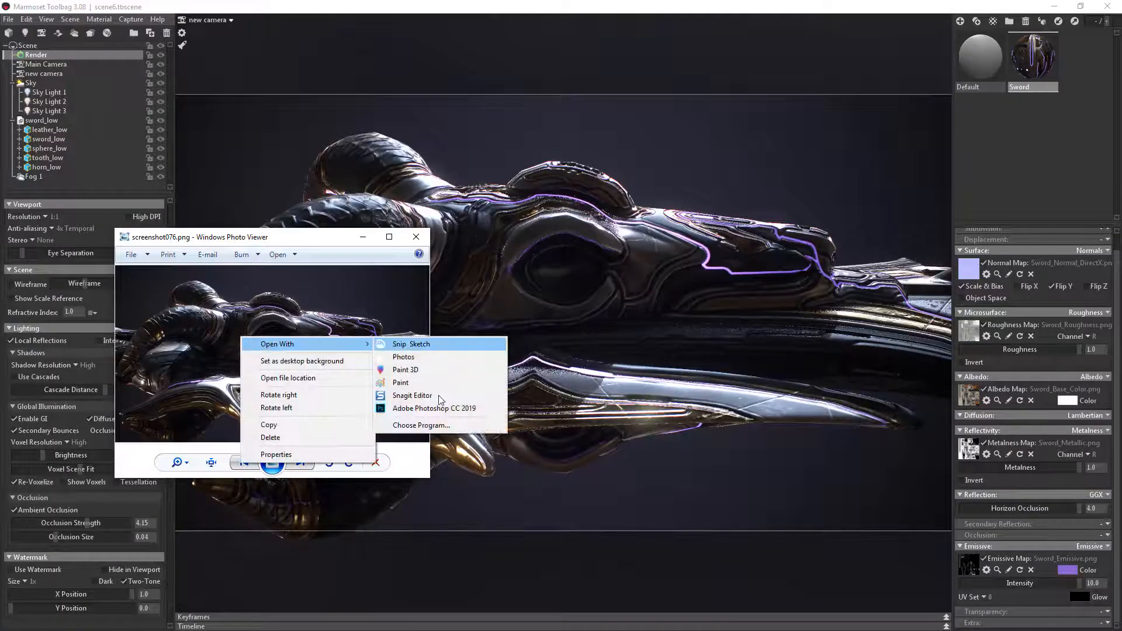
{"action": "left_click", "coordinate": [439, 409]}
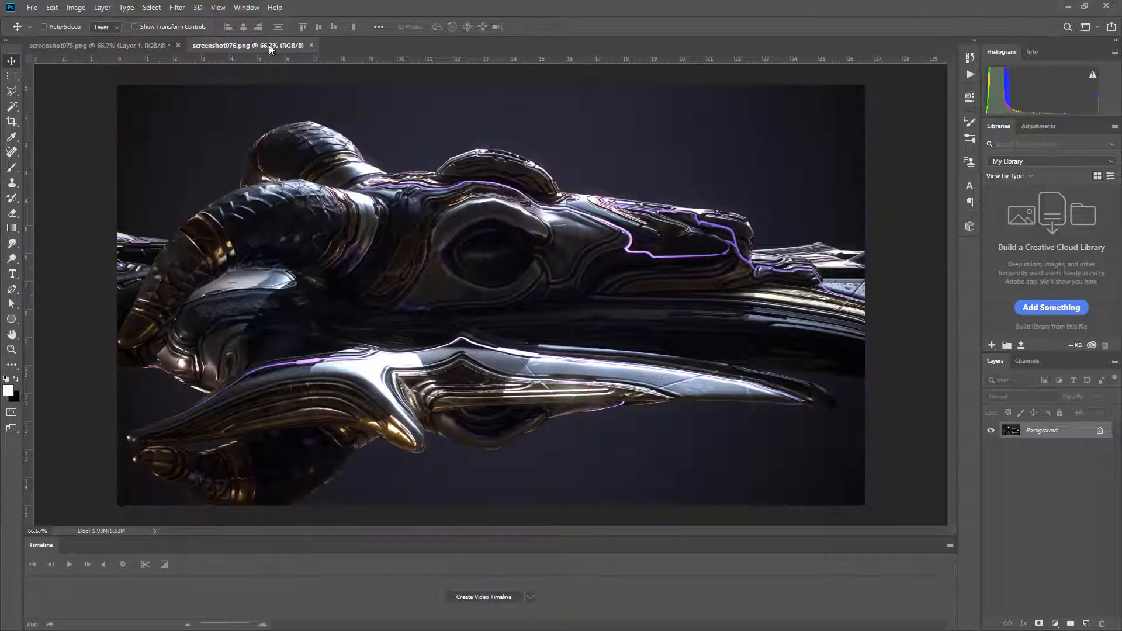
Copy the screenshot076.png render into the screenshot075.png document as the top layer, and toggle its visibility to compare both renders.
{"action": "left_click_drag", "start_coordinate": [269, 44], "coordinate": [459, 176]}
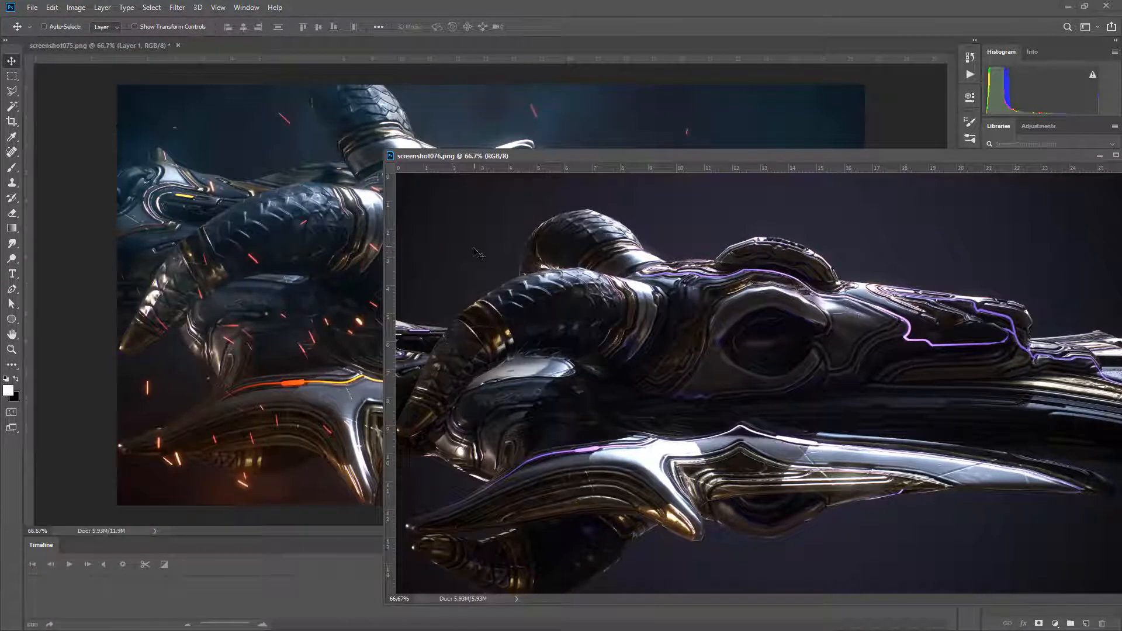
{"action": "left_click_drag", "start_coordinate": [342, 245], "coordinate": [317, 244]}
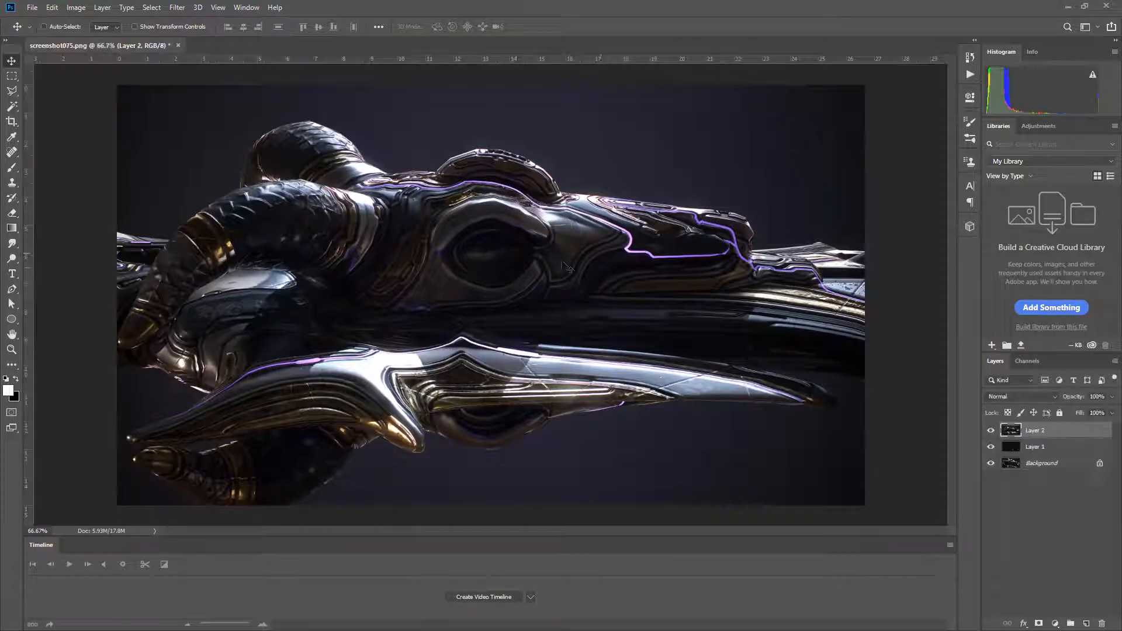
{"action": "left_click", "coordinate": [990, 431]}
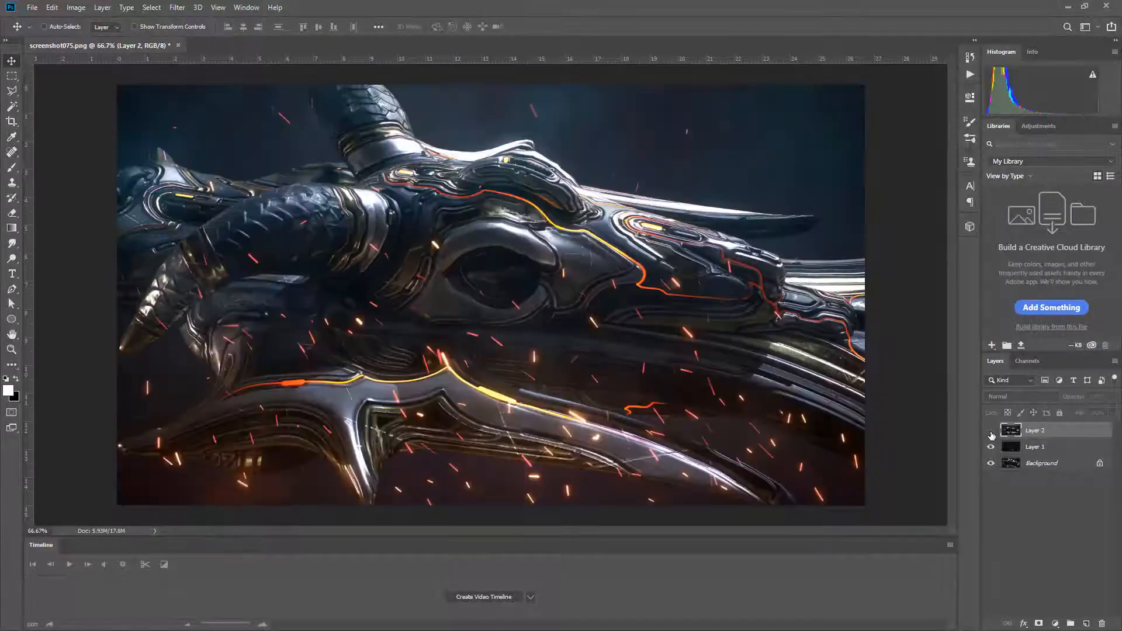
{"action": "left_click", "coordinate": [990, 430]}
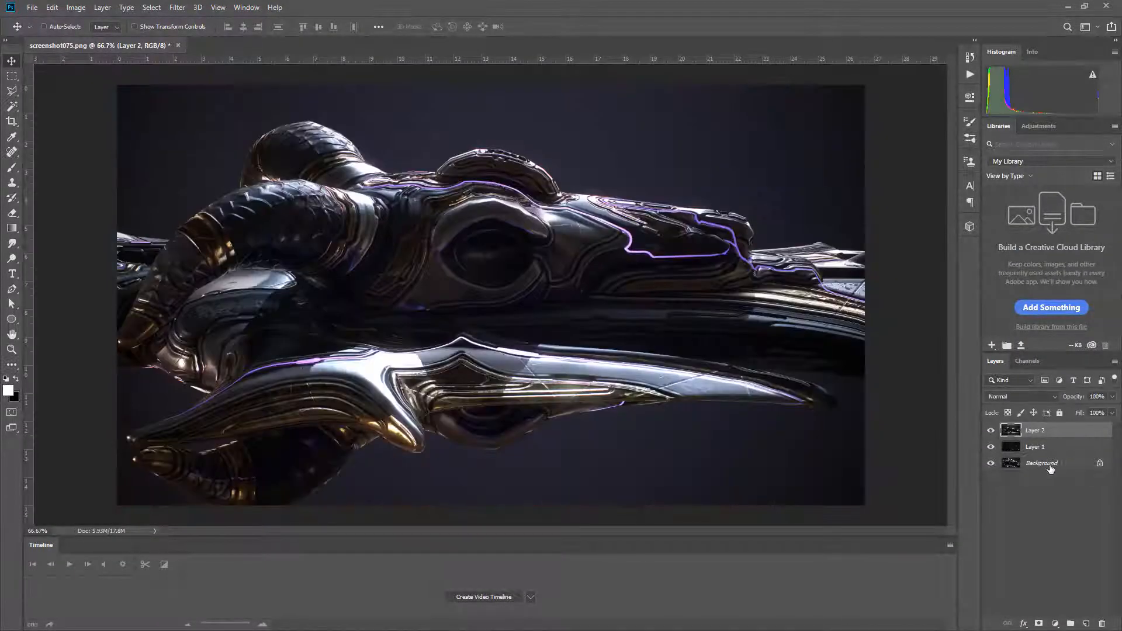
Unlock the Background by converting it to a regular layer named Layer 0.
{"action": "left_click", "coordinate": [1049, 468]}
{"action": "double_click", "coordinate": [1050, 467]}
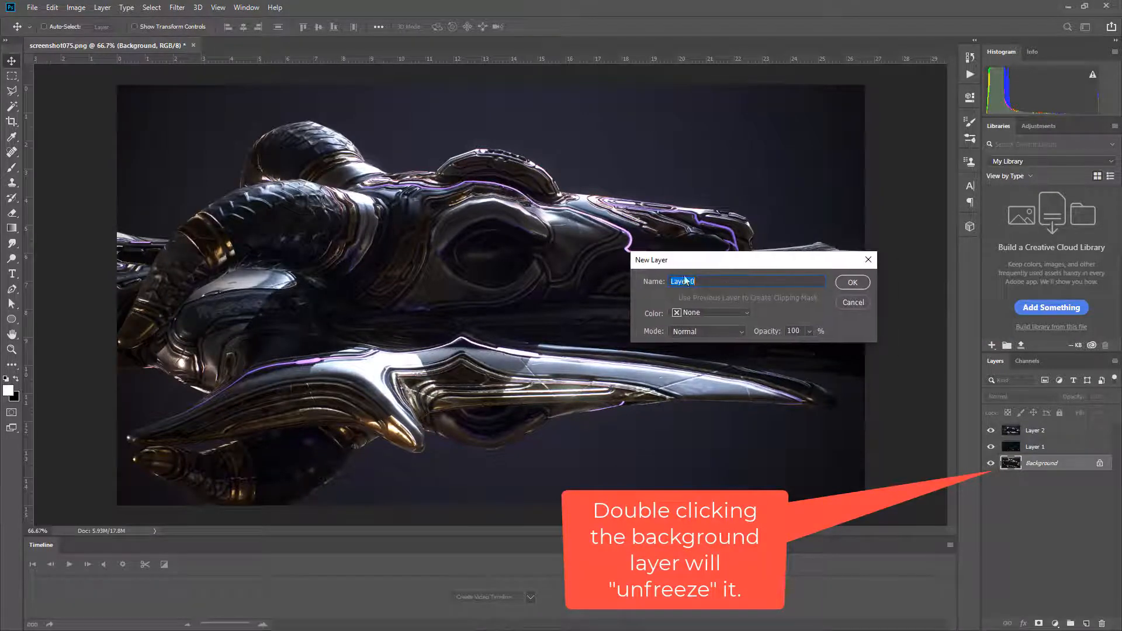
{"action": "left_click", "coordinate": [853, 283]}
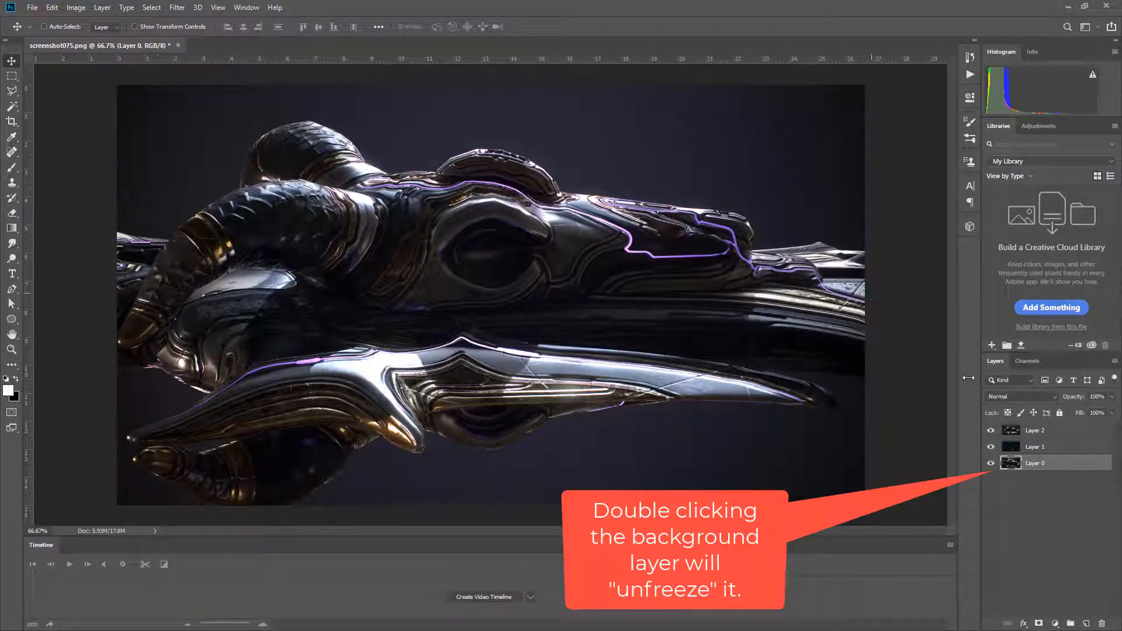
Duplicate the sparks on Layer 1 and move the copy above the purple sword render on Layer 2.
{"action": "left_click", "coordinate": [1045, 449]}
{"action": "key", "text": "ctrl+j"}
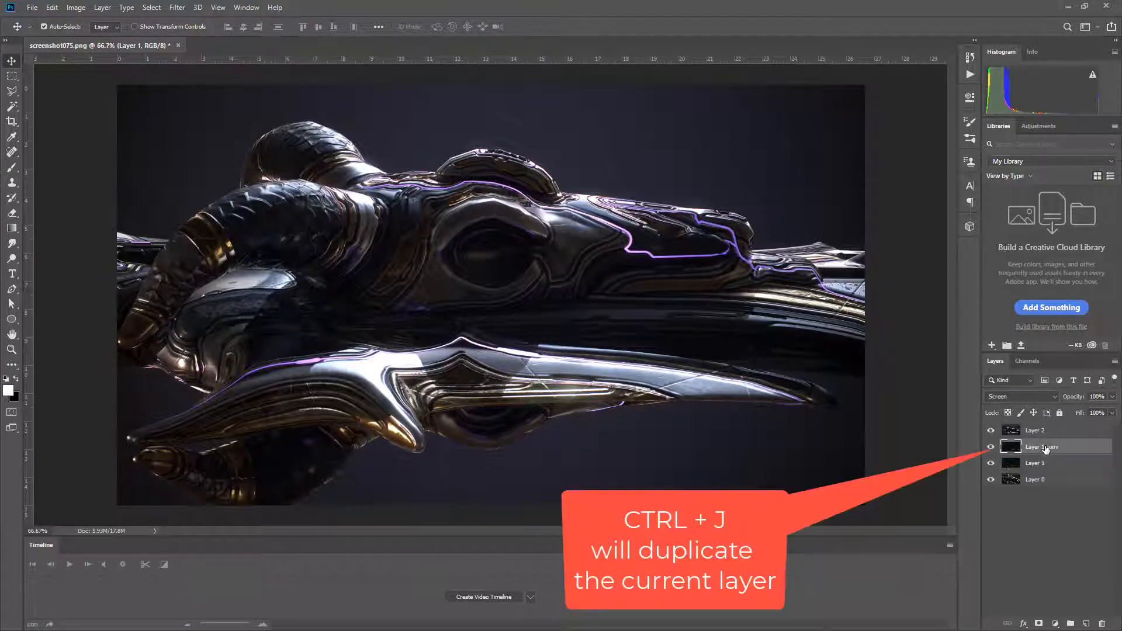
{"action": "left_click_drag", "start_coordinate": [1045, 447], "coordinate": [1043, 429]}
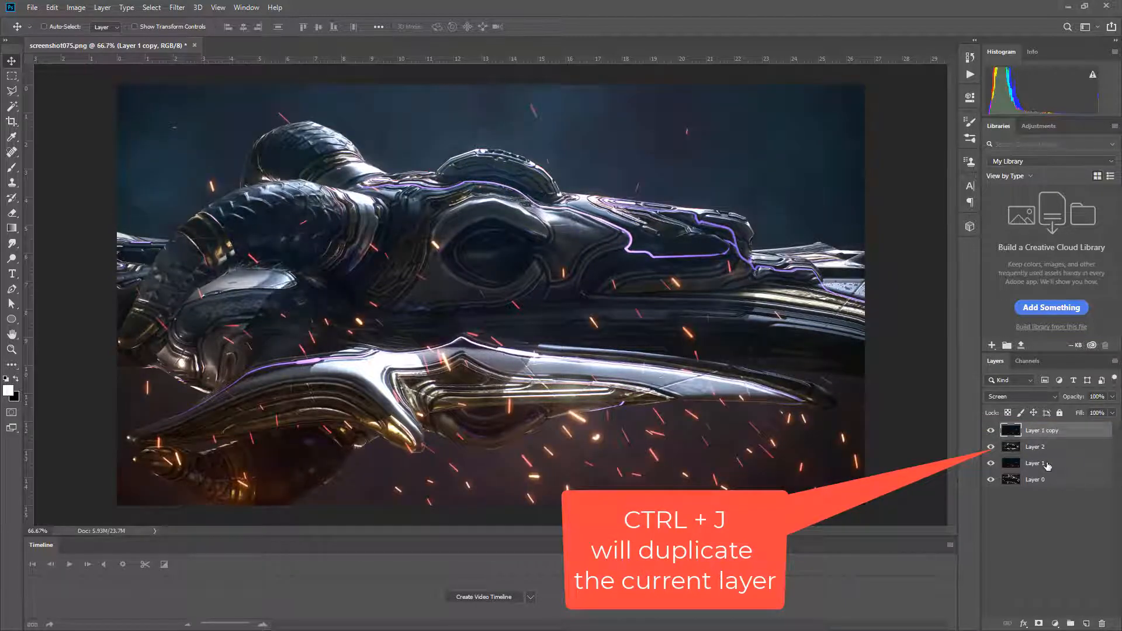
Clip a Hue/Saturation adjustment to the copied sparks with hue -113 and saturation -36, and reduce that sparks layer's opacity.
{"action": "left_click", "coordinate": [1055, 624]}
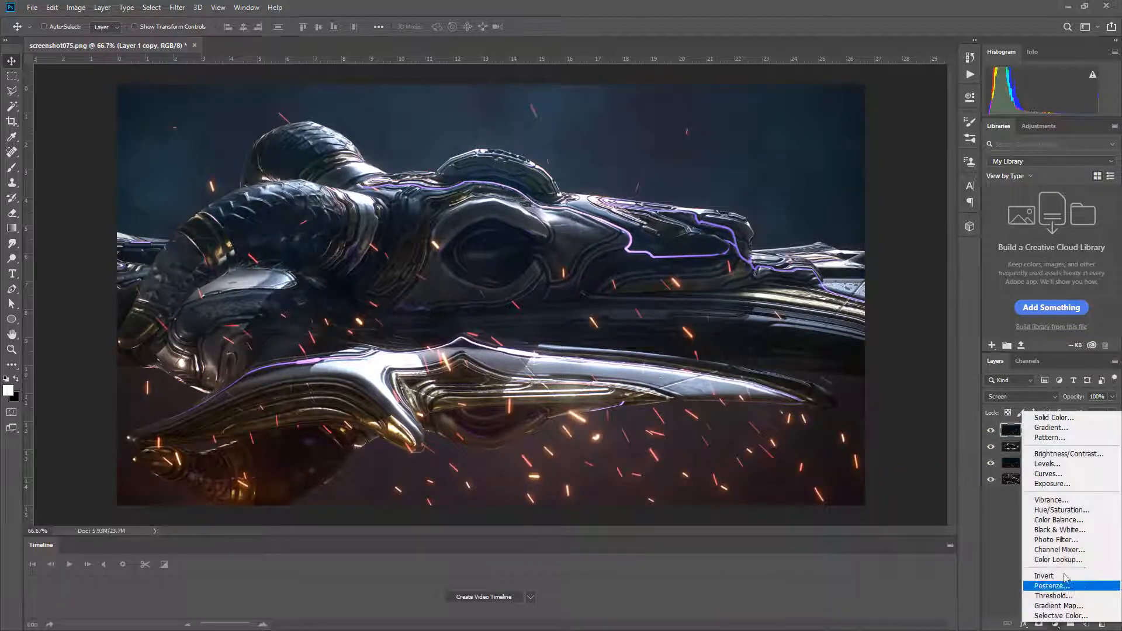
{"action": "left_click", "coordinate": [1045, 518]}
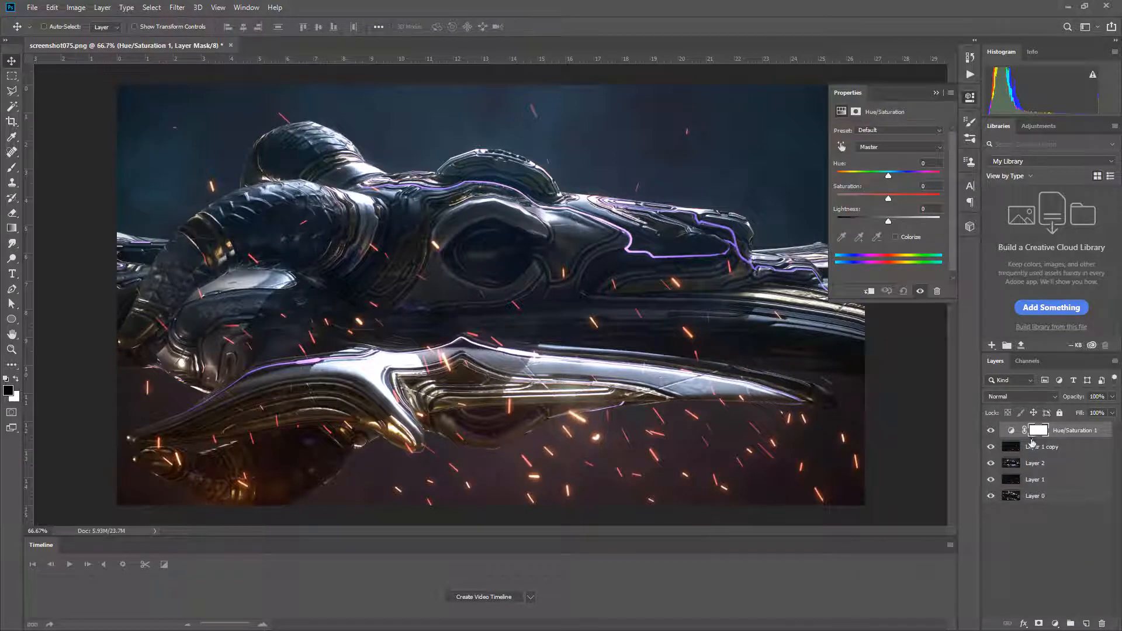
{"action": "left_click", "coordinate": [1013, 437], "text": "alt"}
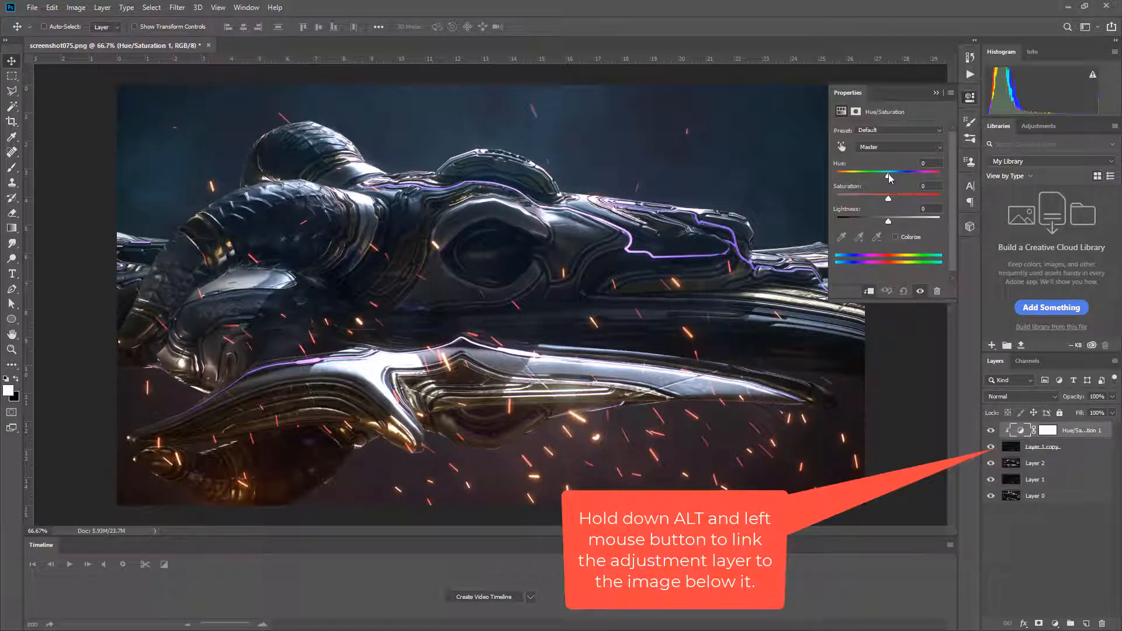
{"action": "left_click_drag", "start_coordinate": [888, 175], "coordinate": [851, 180]}
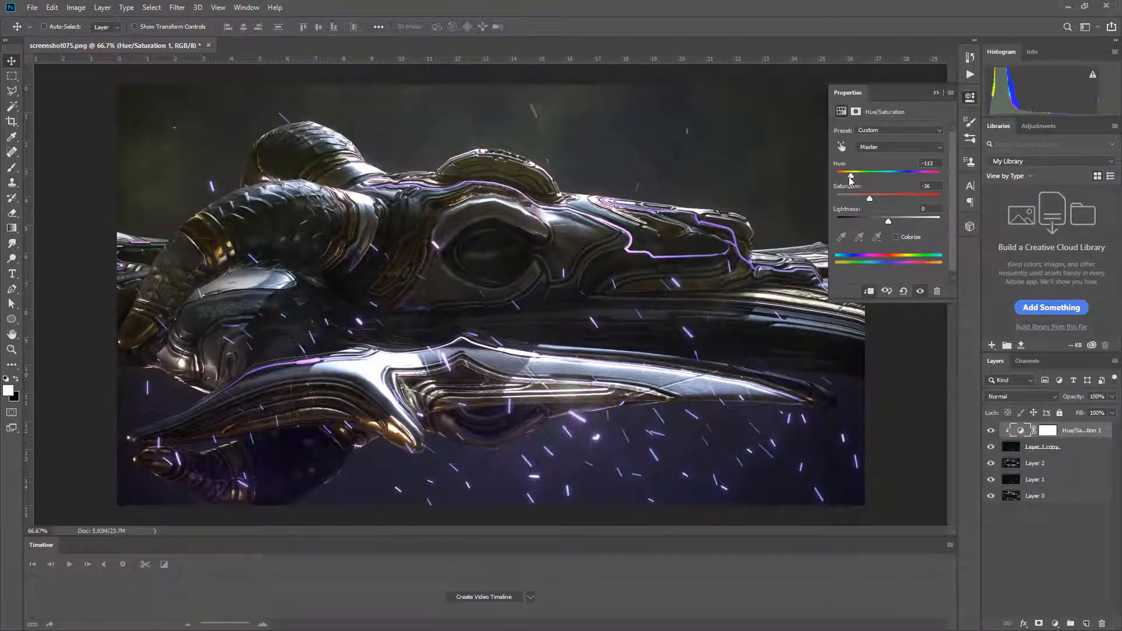
{"action": "left_click", "coordinate": [1010, 445]}
{"action": "left_click_drag", "start_coordinate": [1081, 397], "coordinate": [1052, 397]}
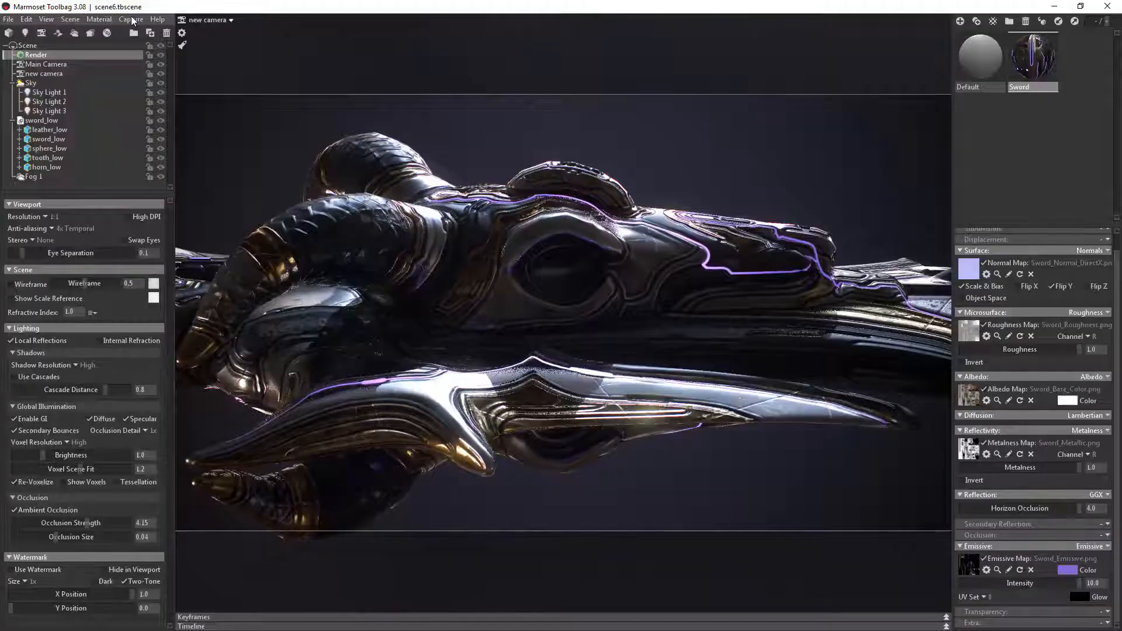
Return to Marmoset Toolbag and enable Transparency for image output in the capture settings.
{"action": "left_click", "coordinate": [132, 20]}
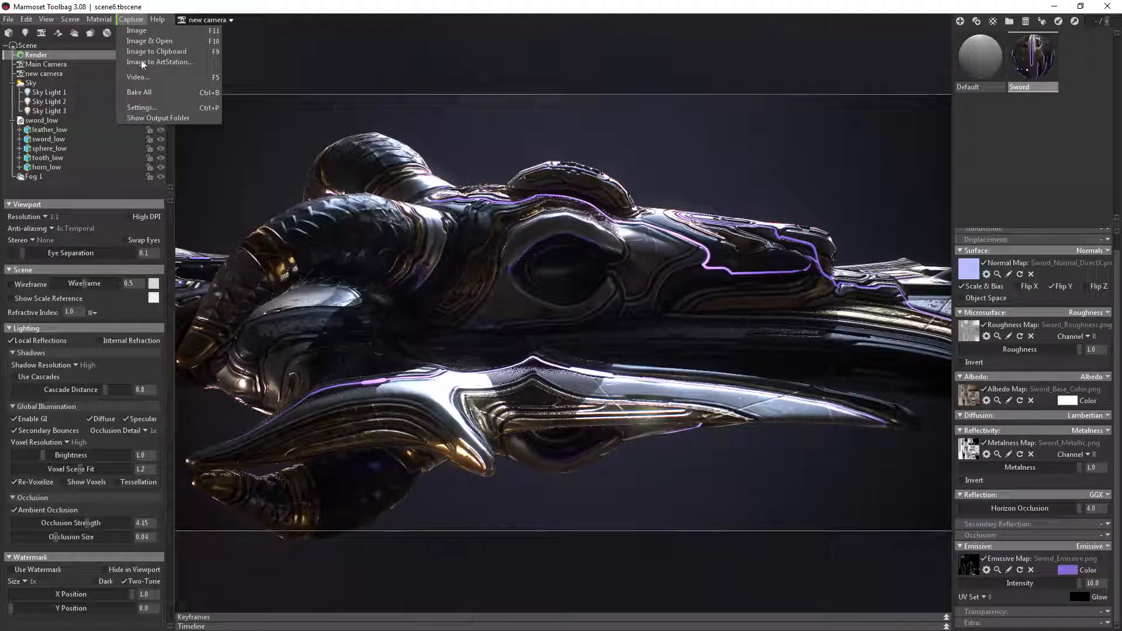
{"action": "left_click", "coordinate": [140, 107]}
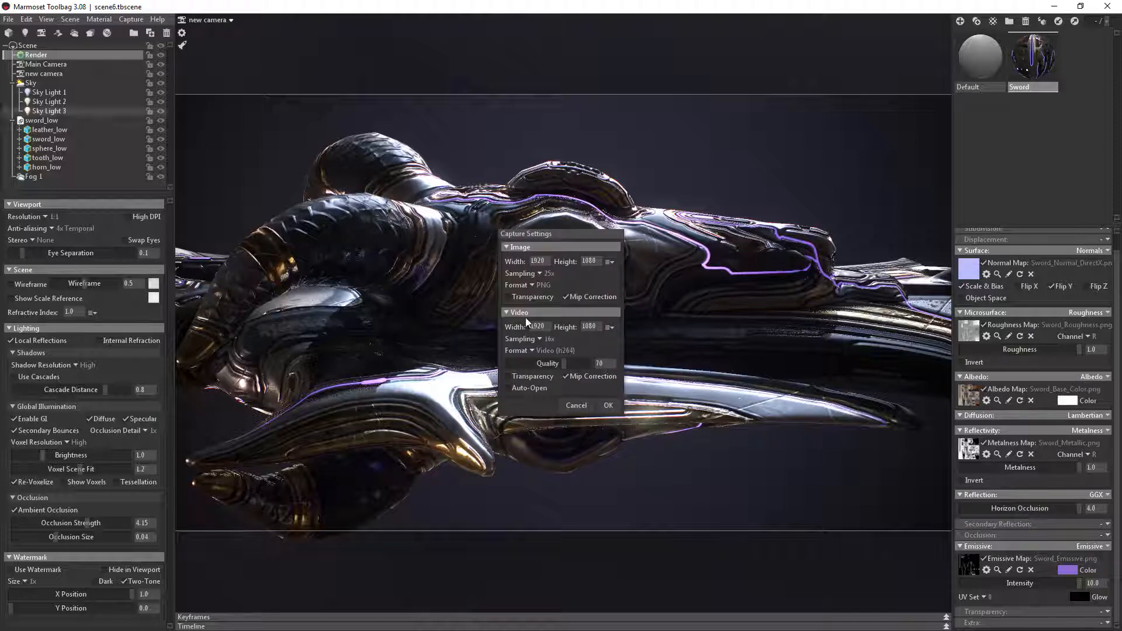
{"action": "left_click", "coordinate": [508, 297]}
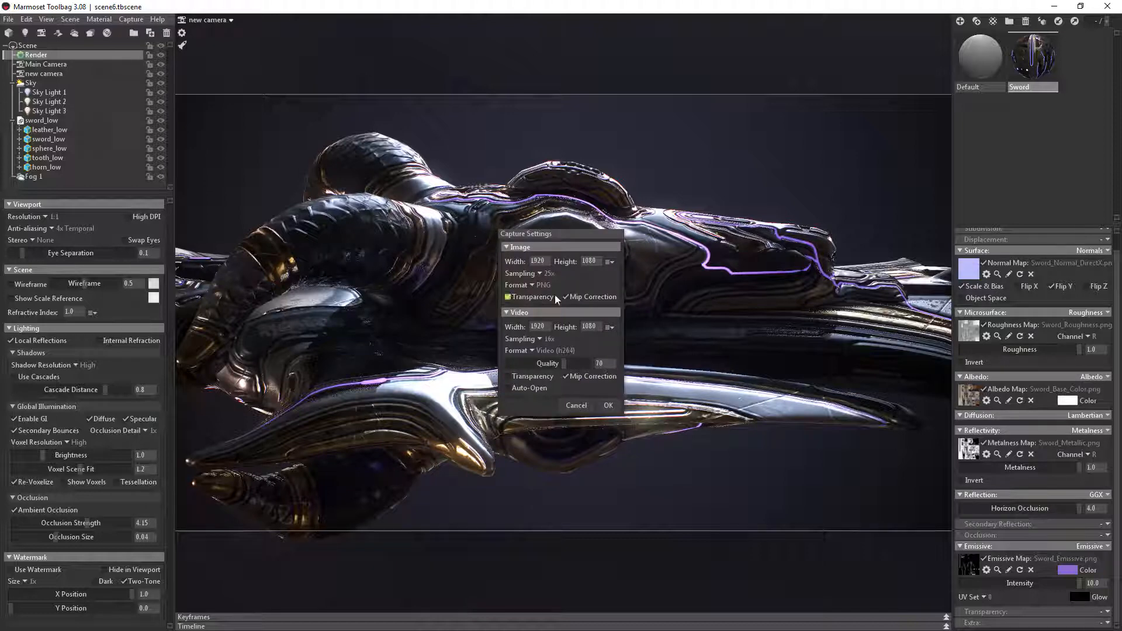
{"action": "left_click", "coordinate": [607, 405]}
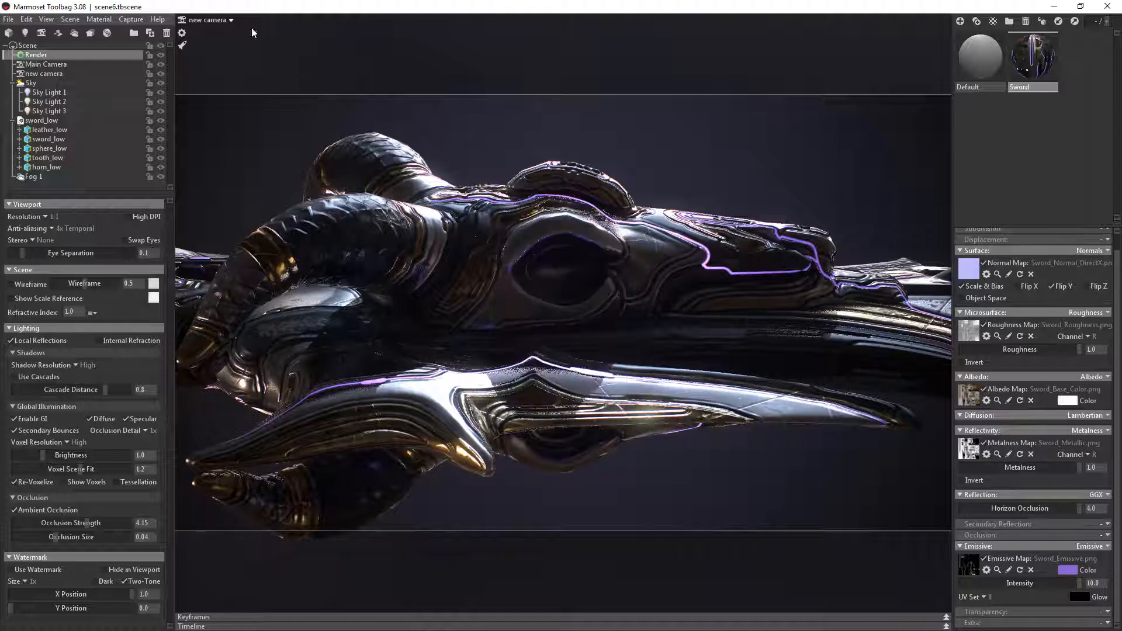
Capture the sword with transparency and open screenshot077.png in Adobe Photoshop CC 2019.
{"action": "left_click", "coordinate": [131, 21]}
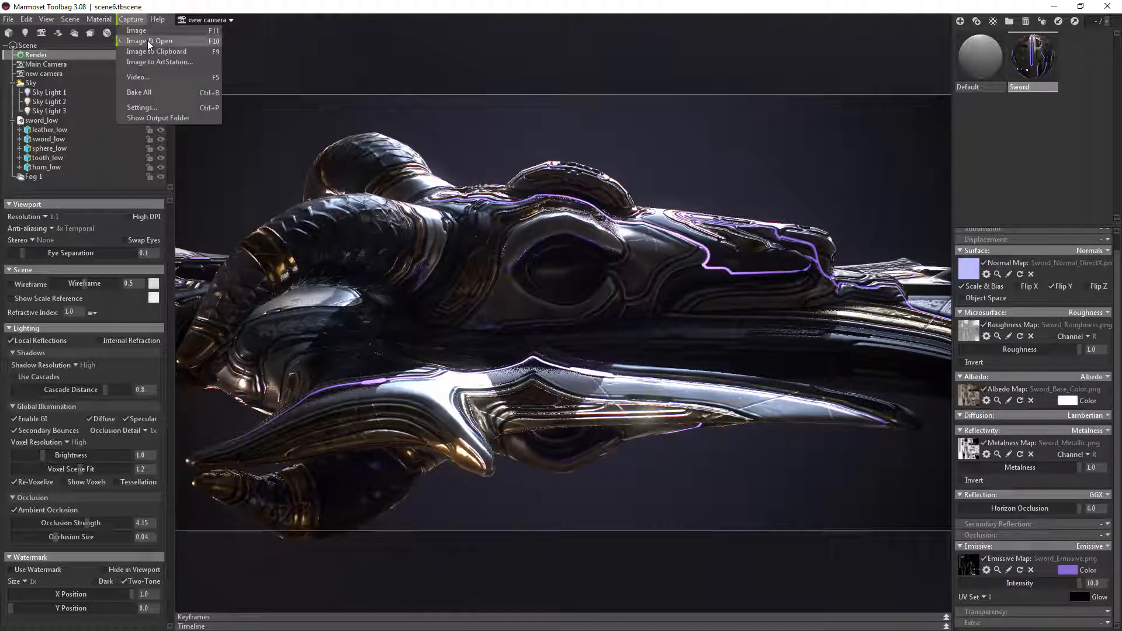
{"action": "left_click", "coordinate": [149, 42]}
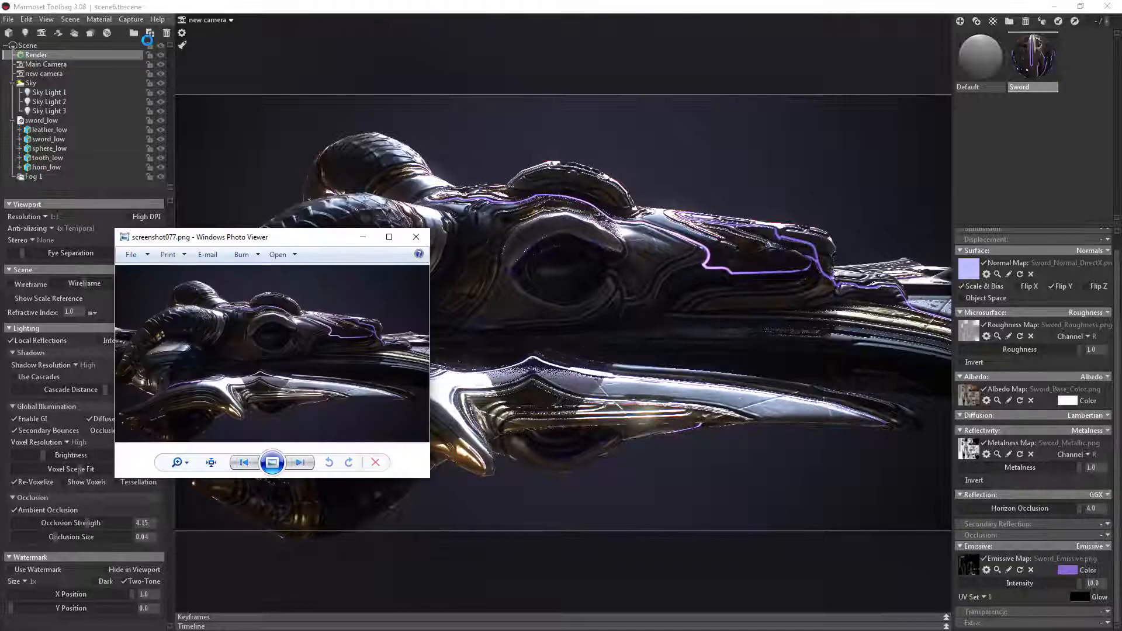
{"action": "right_click", "coordinate": [271, 322]}
{"action": "mouse_move", "coordinate": [316, 327]}
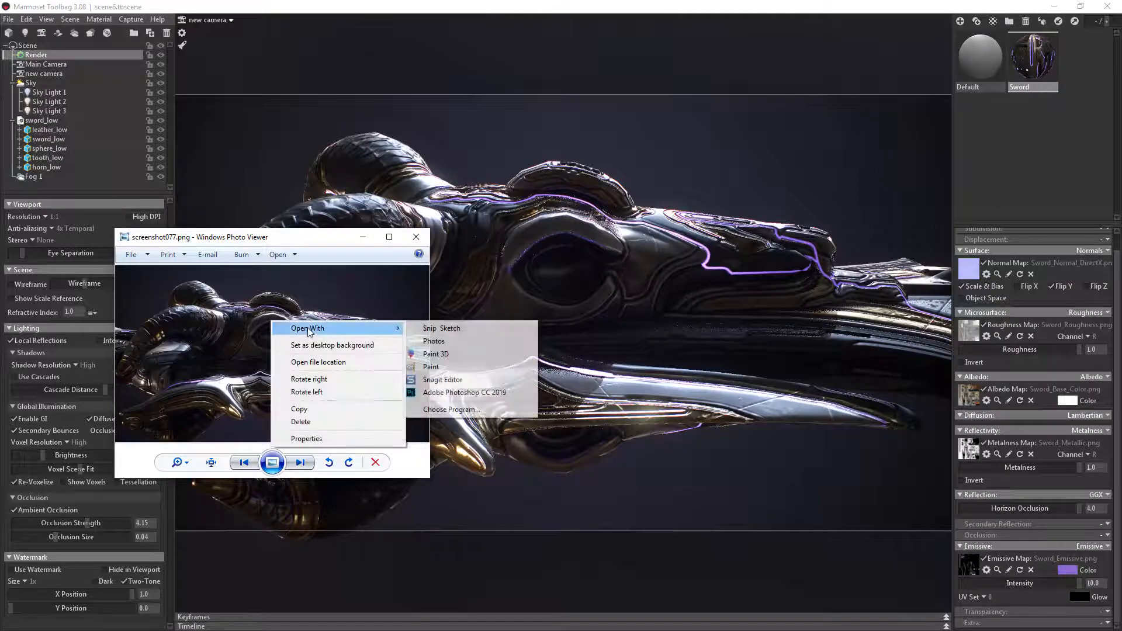
{"action": "left_click", "coordinate": [458, 392]}
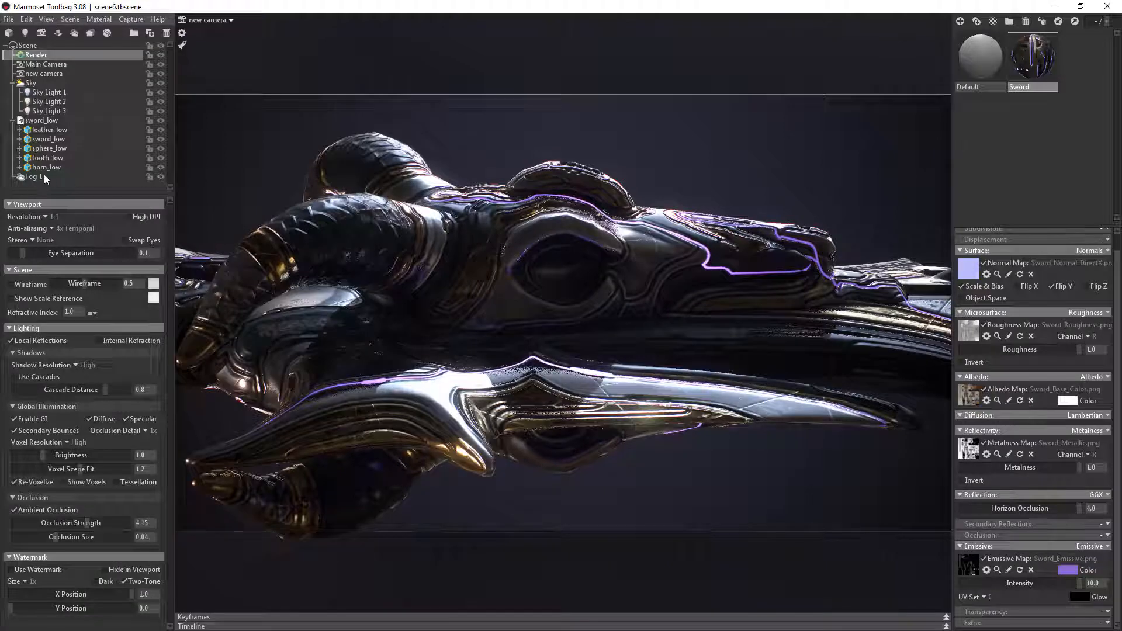
In Marmoset Toolbag, hide Fog 1 to examine its effect on the background, show it again, and return to Photoshop.
{"action": "left_click", "coordinate": [35, 178]}
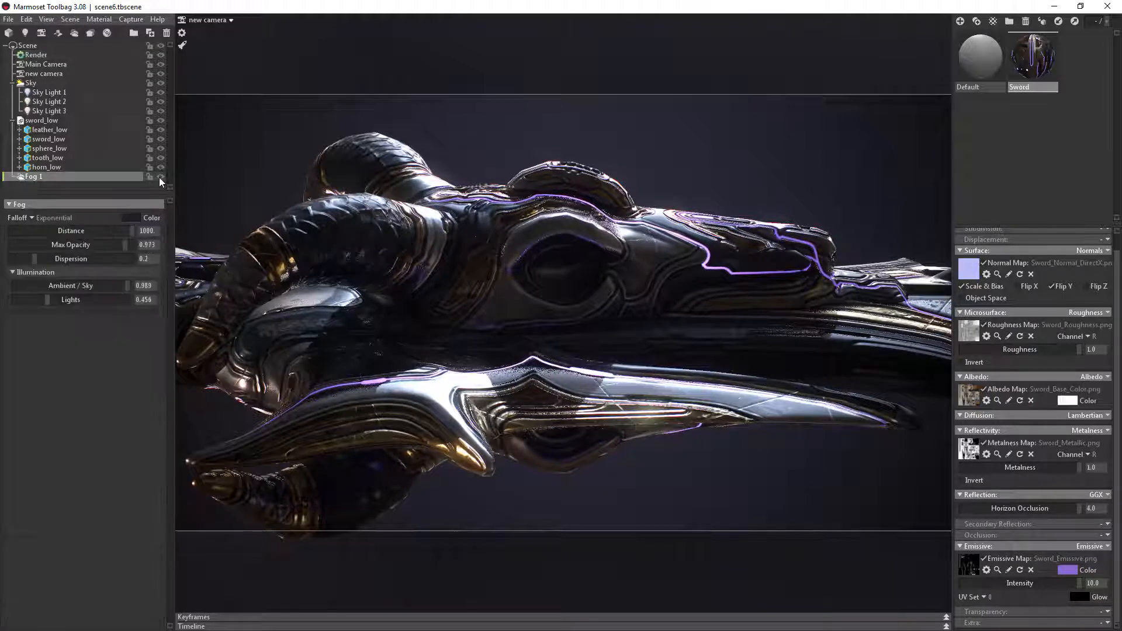
{"action": "left_click", "coordinate": [161, 178]}
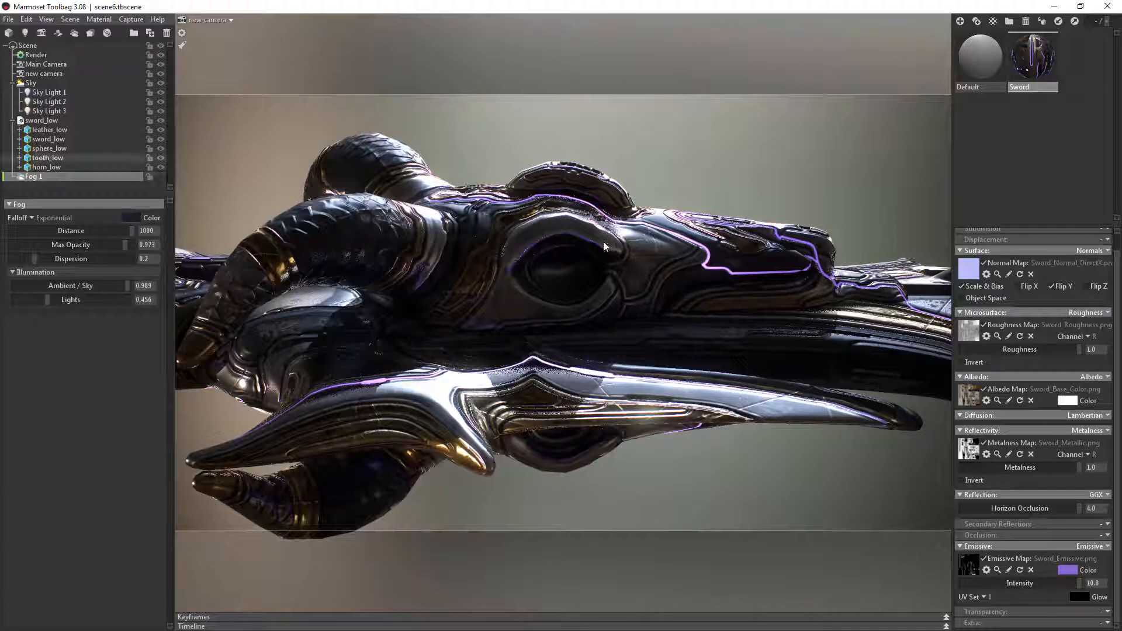
{"action": "left_click", "coordinate": [161, 177]}
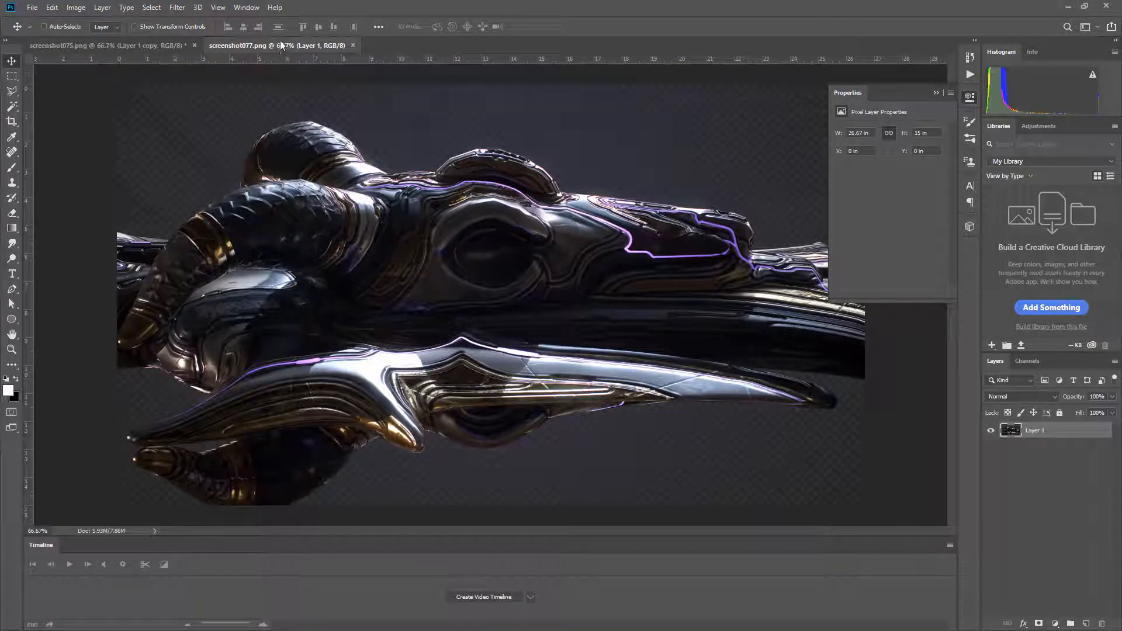
Try overlaying the screenshot077.png render as an unclipped top layer in screenshot075.png at reduced opacity, and delete that layer.
{"action": "left_click_drag", "start_coordinate": [326, 46], "coordinate": [537, 192]}
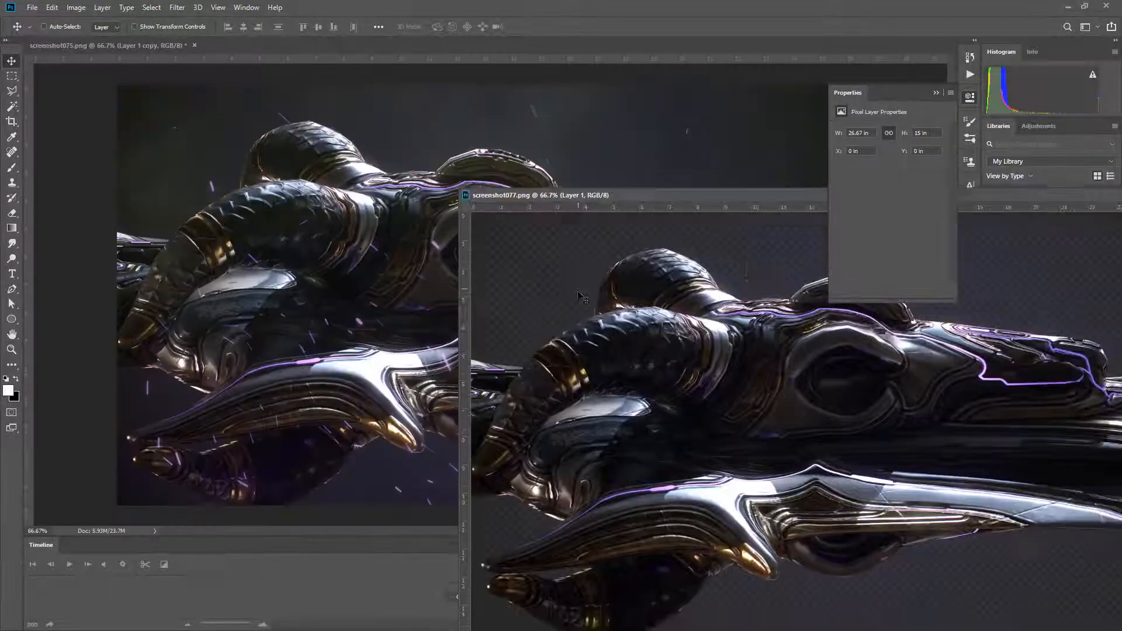
{"action": "left_click_drag", "start_coordinate": [636, 355], "coordinate": [399, 294]}
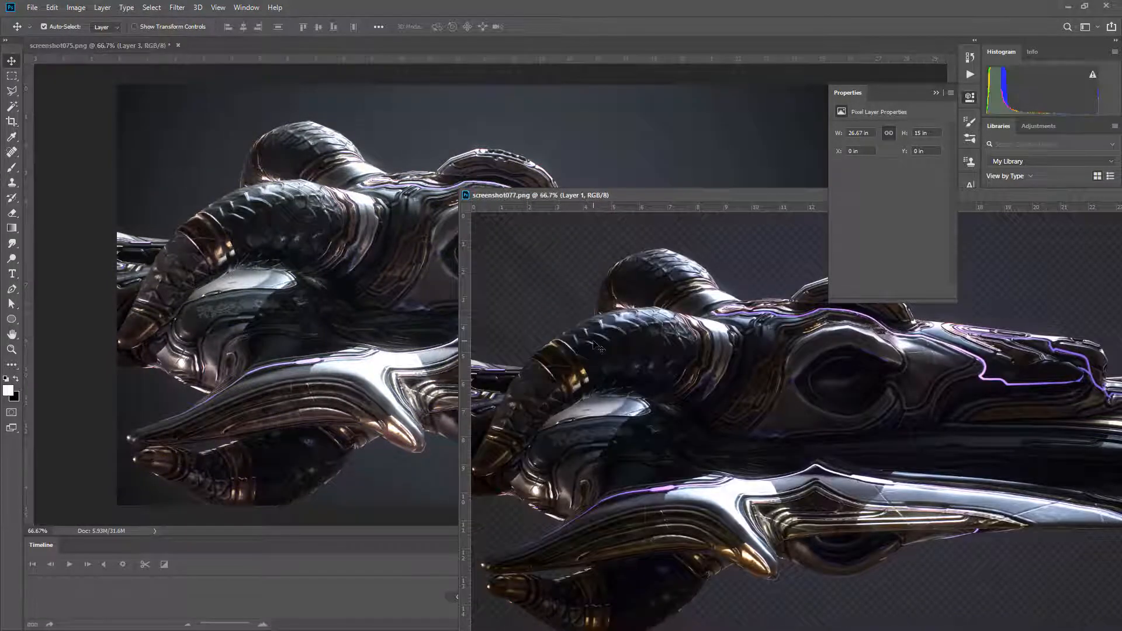
{"action": "key", "text": "ctrl+w"}
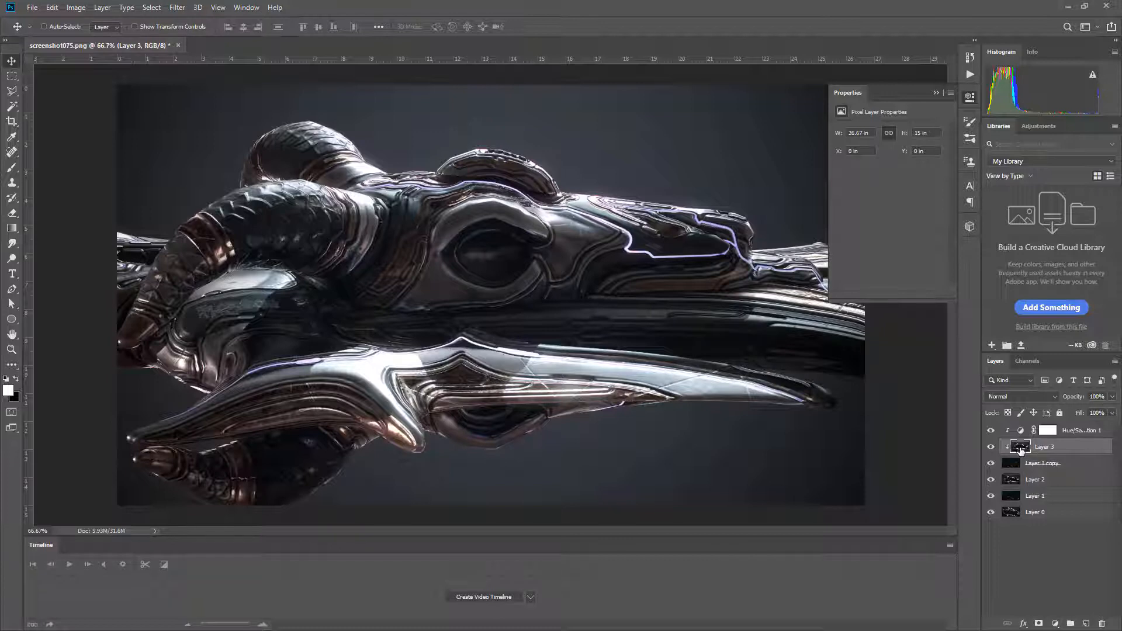
{"action": "left_click_drag", "start_coordinate": [1020, 450], "coordinate": [1011, 434]}
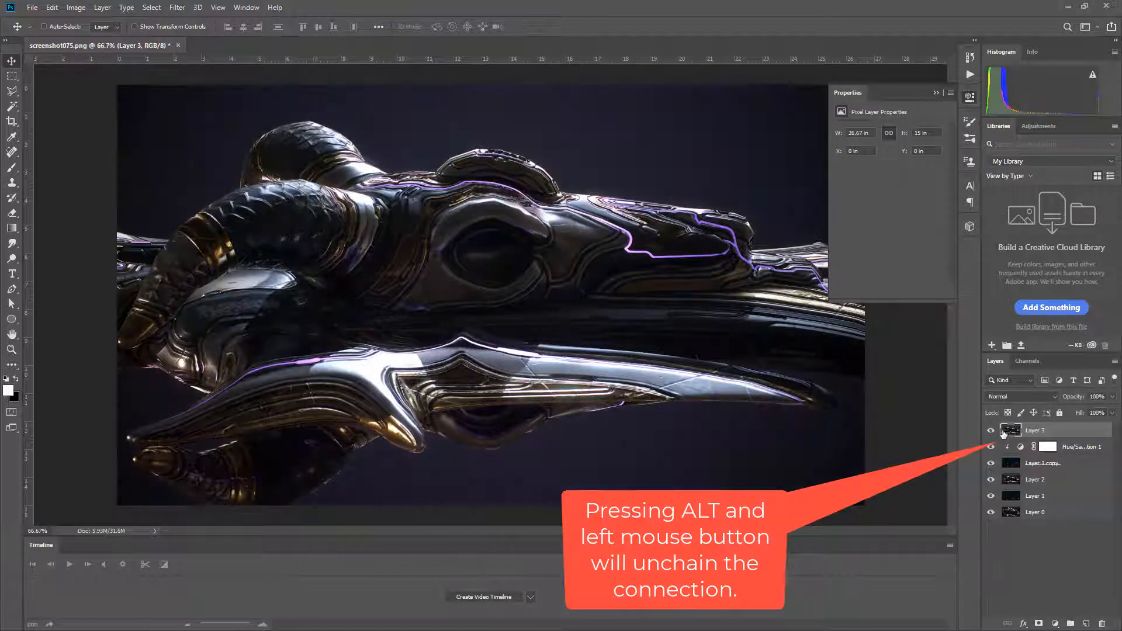
{"action": "left_click_drag", "start_coordinate": [1074, 402], "coordinate": [1026, 397]}
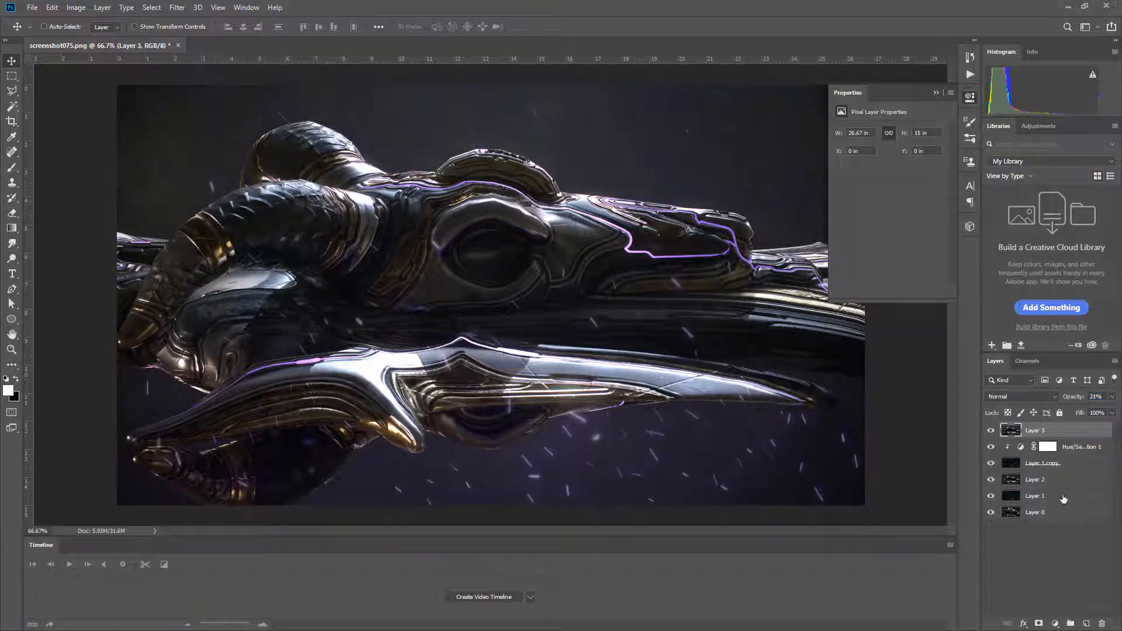
{"action": "key", "text": "Delete"}
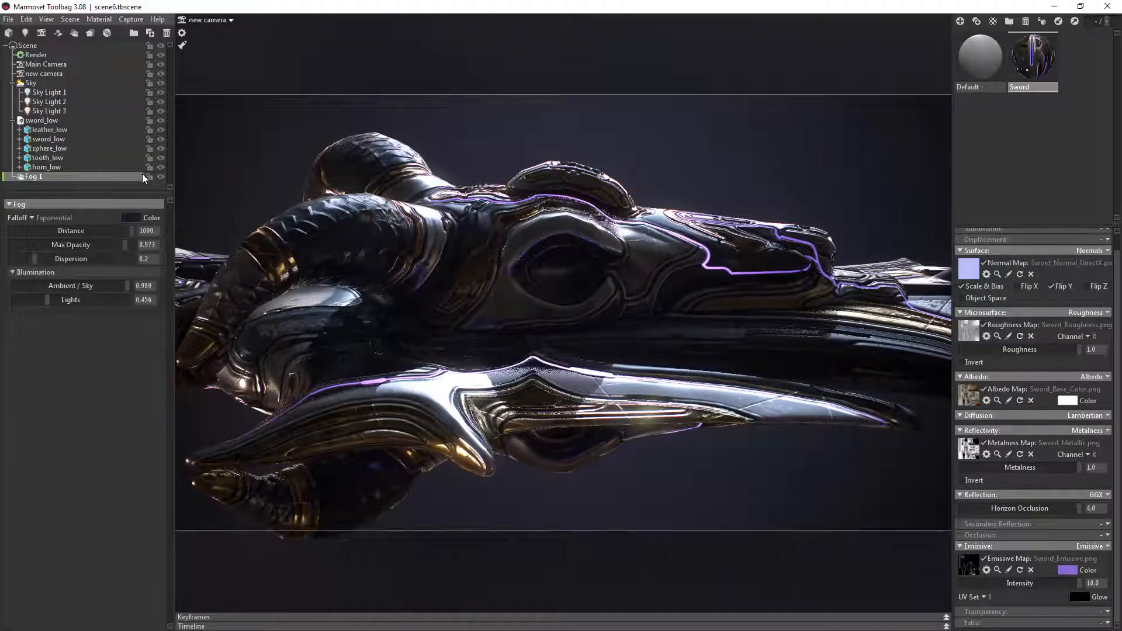
In Marmoset Toolbag, hide Fog 1 and capture a transparent image of the sword.
{"action": "left_click", "coordinate": [160, 177]}
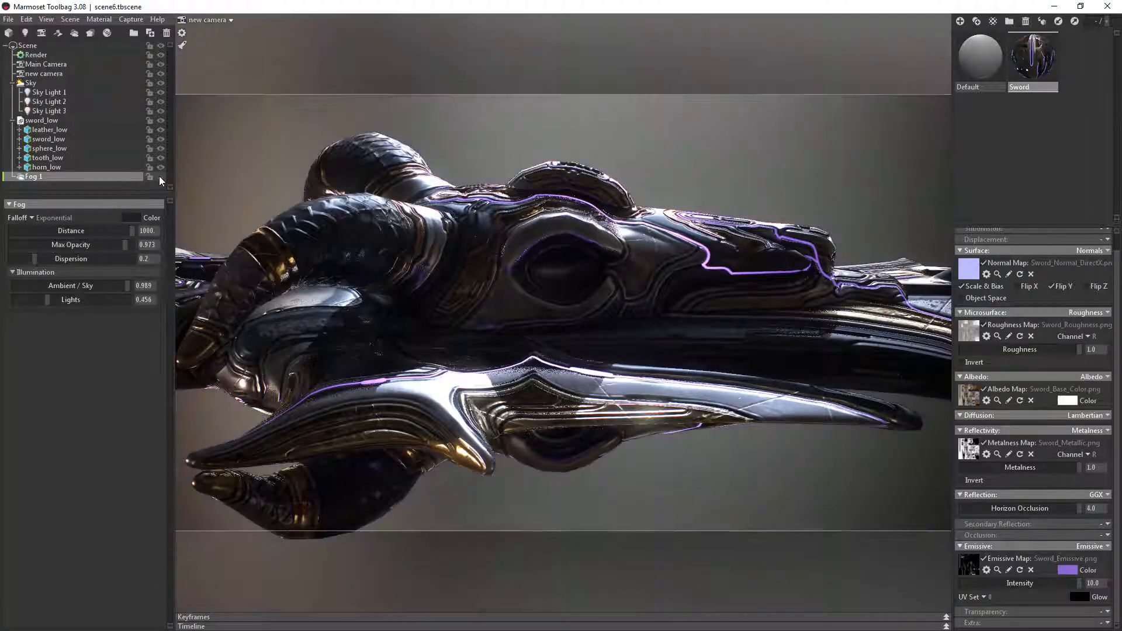
{"action": "left_click", "coordinate": [131, 19]}
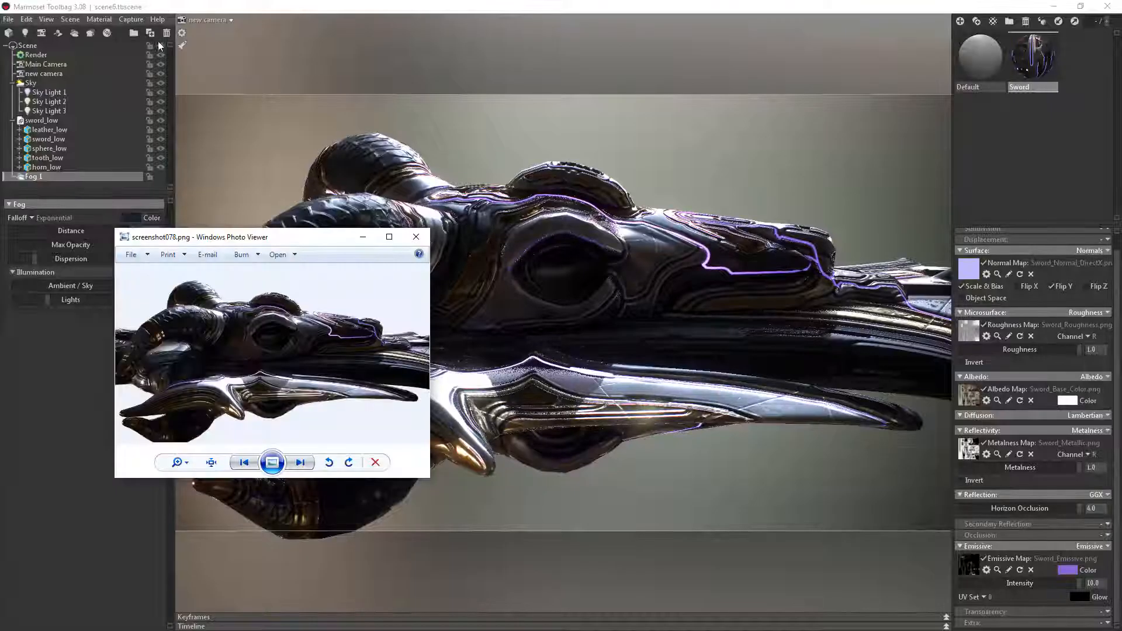
Open the captured screenshot078.png in Adobe Photoshop CC 2019.
{"action": "right_click", "coordinate": [254, 308]}
{"action": "mouse_move", "coordinate": [304, 315]}
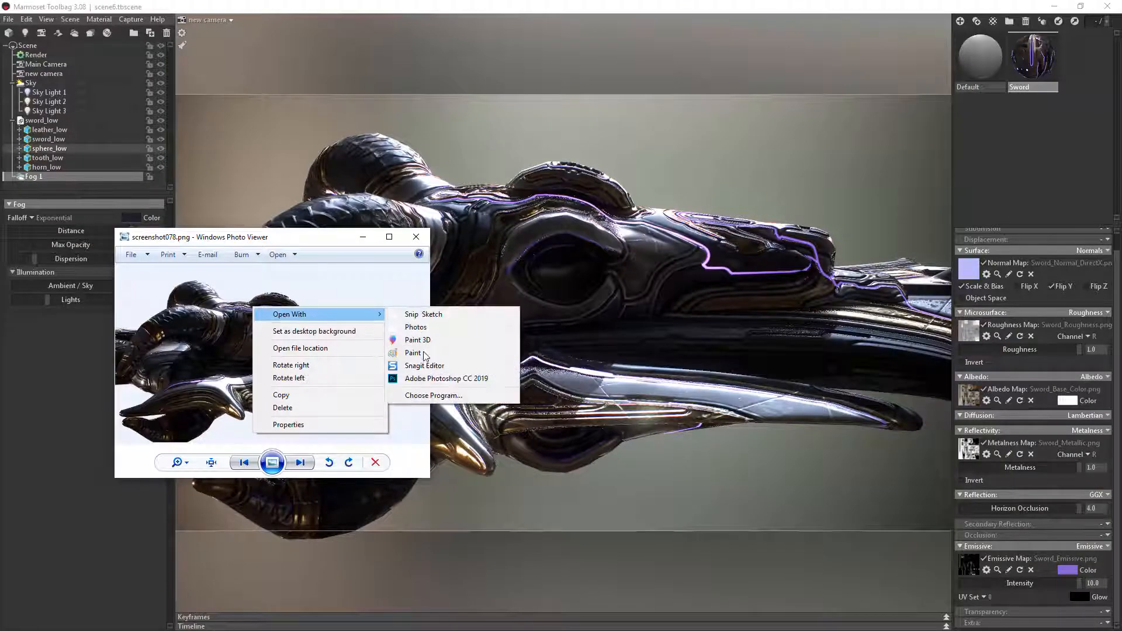
{"action": "left_click", "coordinate": [435, 378]}
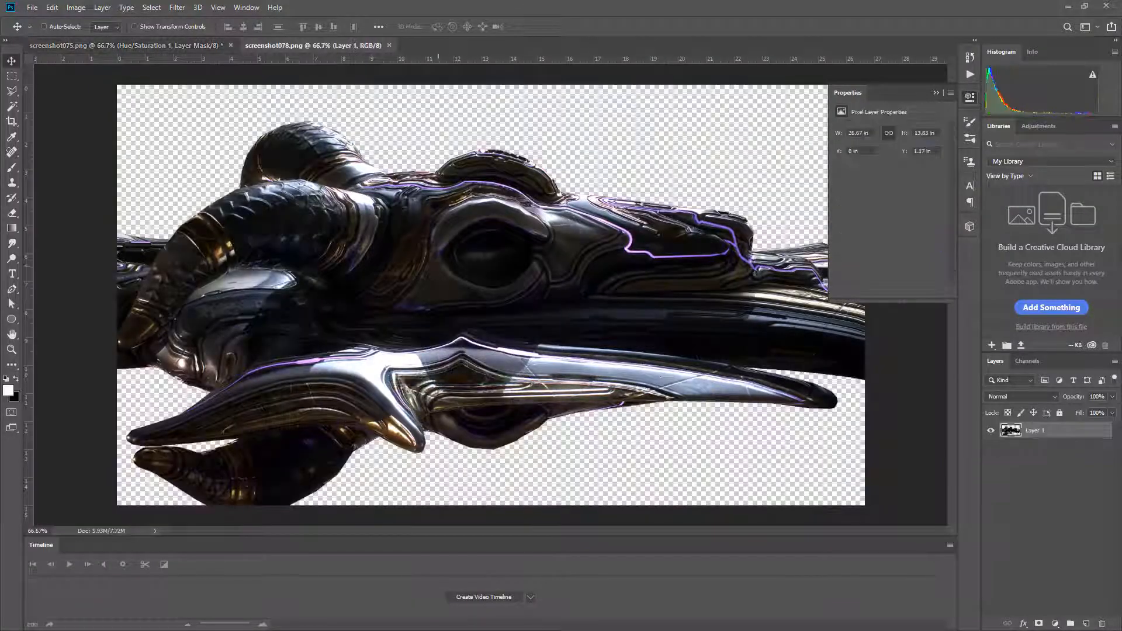
Copy the screenshot078.png sword into screenshot075.png as the top layer and lower its opacity to 52%.
{"action": "left_click_drag", "start_coordinate": [264, 47], "coordinate": [514, 153]}
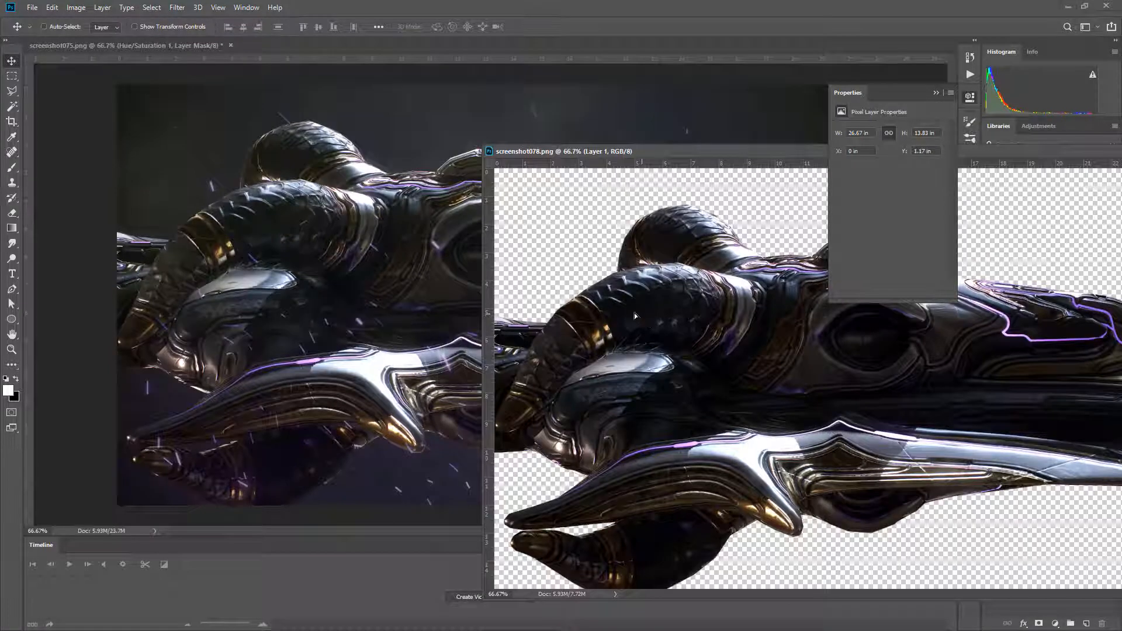
{"action": "left_click_drag", "start_coordinate": [629, 291], "coordinate": [351, 281]}
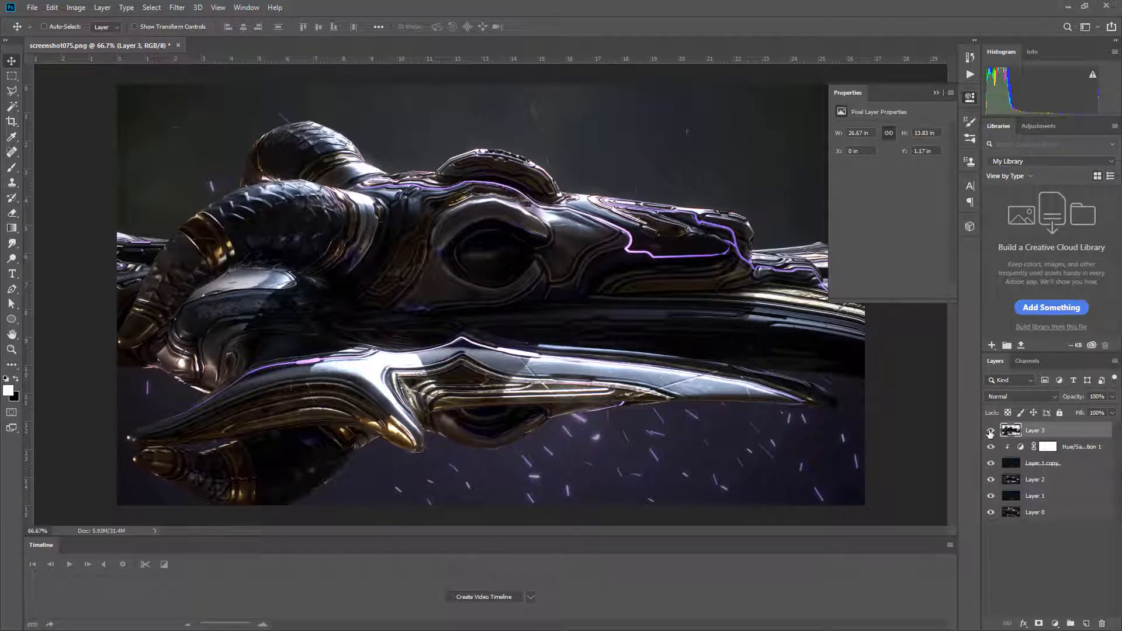
{"action": "left_click", "coordinate": [990, 431]}
{"action": "left_click", "coordinate": [990, 431]}
{"action": "mouse_move", "coordinate": [1074, 400]}
{"action": "left_mouse_down"}
{"action": "mouse_move", "coordinate": [1008, 393]}
{"action": "mouse_move", "coordinate": [1037, 391]}
{"action": "mouse_move", "coordinate": [1055, 406]}
{"action": "mouse_move", "coordinate": [1068, 397]}
{"action": "left_mouse_up"}
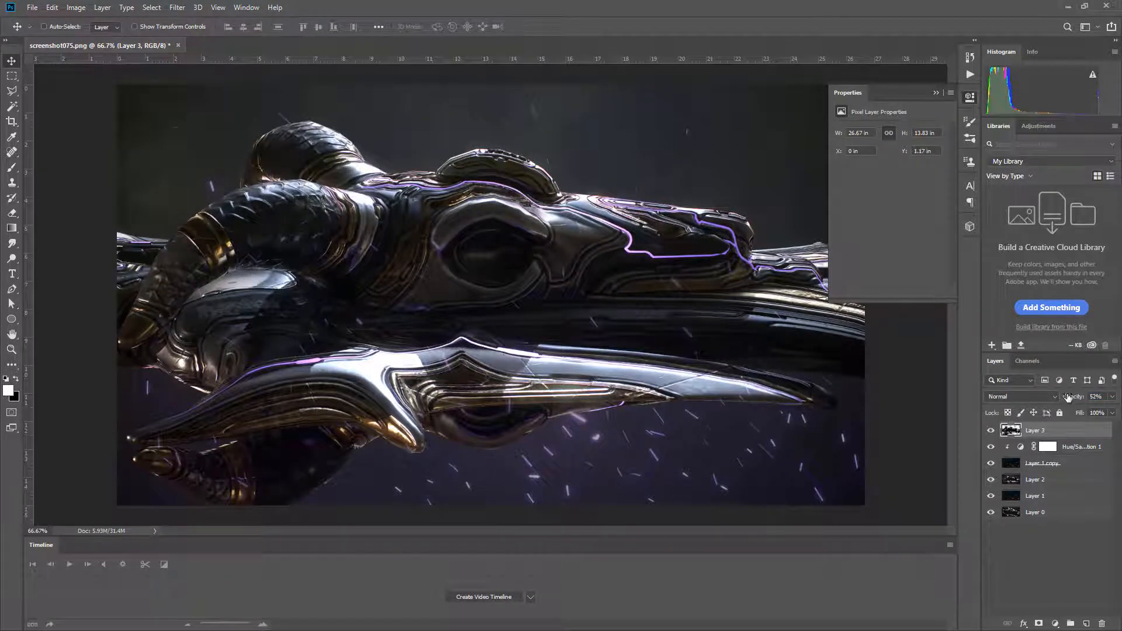
Group the layers from Layer 3 down to Layer 2, and group Layer 1 with Layer 0.
{"action": "left_click", "coordinate": [1060, 480], "text": "shift"}
{"action": "key", "text": "ctrl+g"}
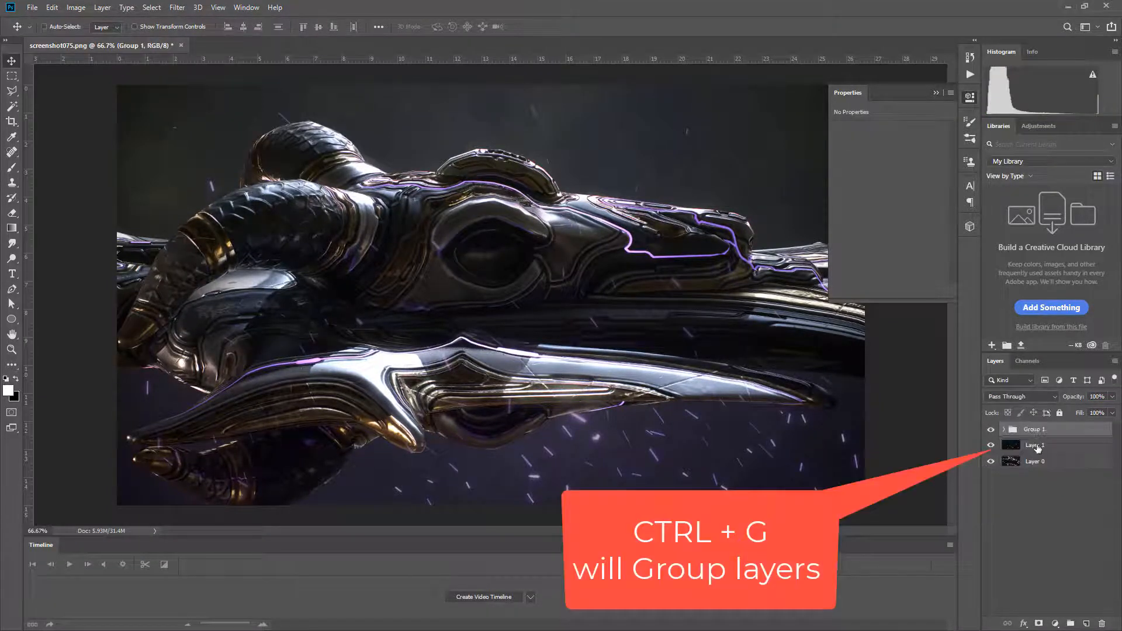
{"action": "left_click", "coordinate": [1038, 447], "text": "shift"}
{"action": "key", "text": "ctrl+g"}
Rename the lower group Render 1 and the upper group Render 2, and toggle Render 2's visibility to compare the two images.
{"action": "double_click", "coordinate": [1032, 443]}
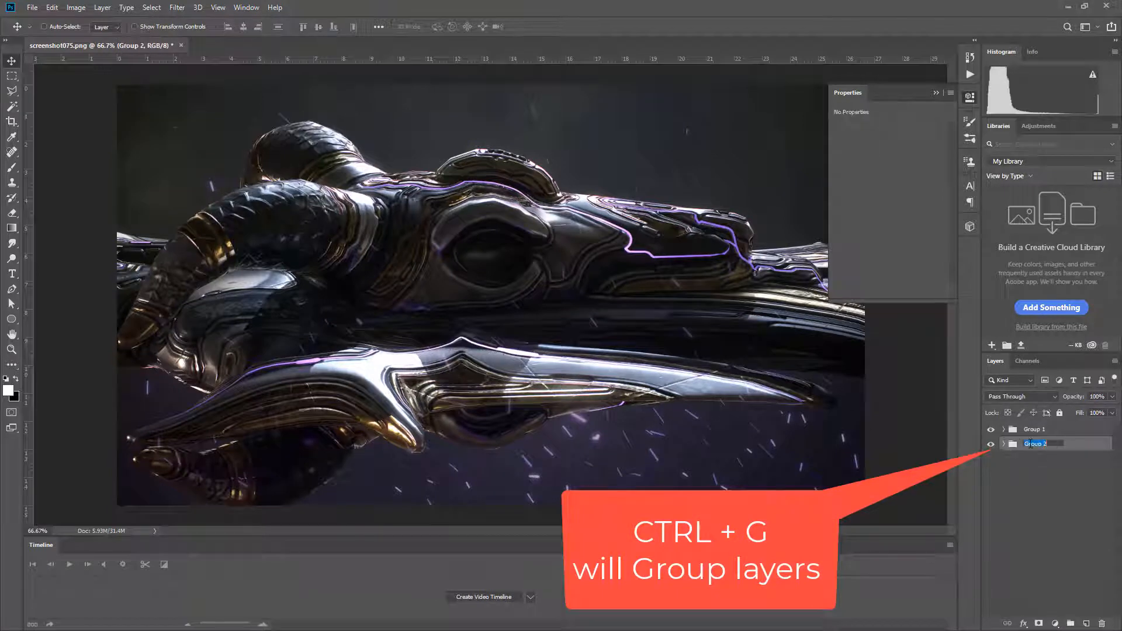
{"action": "type", "text": "Render 1"}
{"action": "key", "text": "Return"}
{"action": "double_click", "coordinate": [1037, 430]}
{"action": "type", "text": "Render 1"}
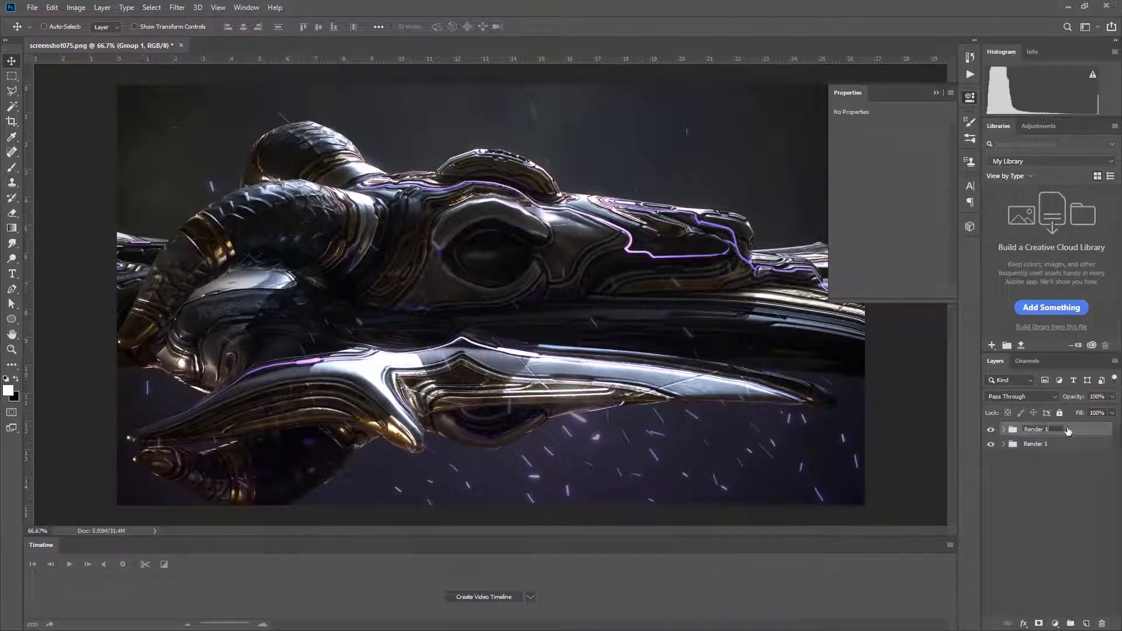
{"action": "type", "text": "2"}
{"action": "key", "text": "Return"}
{"action": "left_click", "coordinate": [990, 430]}
{"action": "left_click", "coordinate": [991, 430]}
{"action": "left_click", "coordinate": [991, 430]}
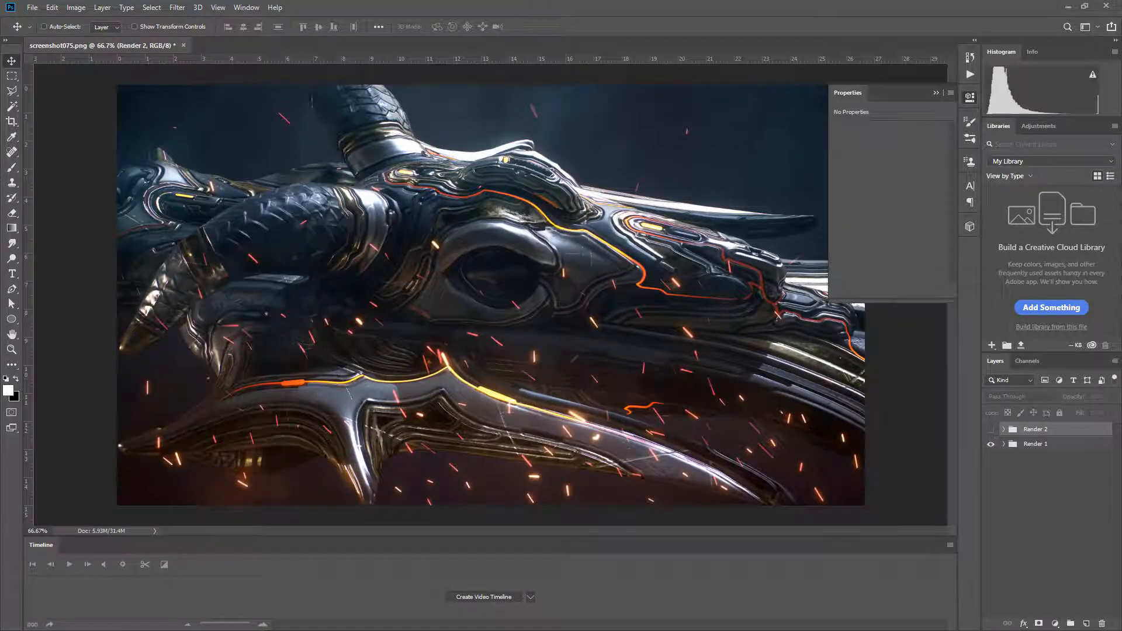
Switch to the web browser and search Google Images for smoke.
{"action": "key", "text": "alt+Tab"}
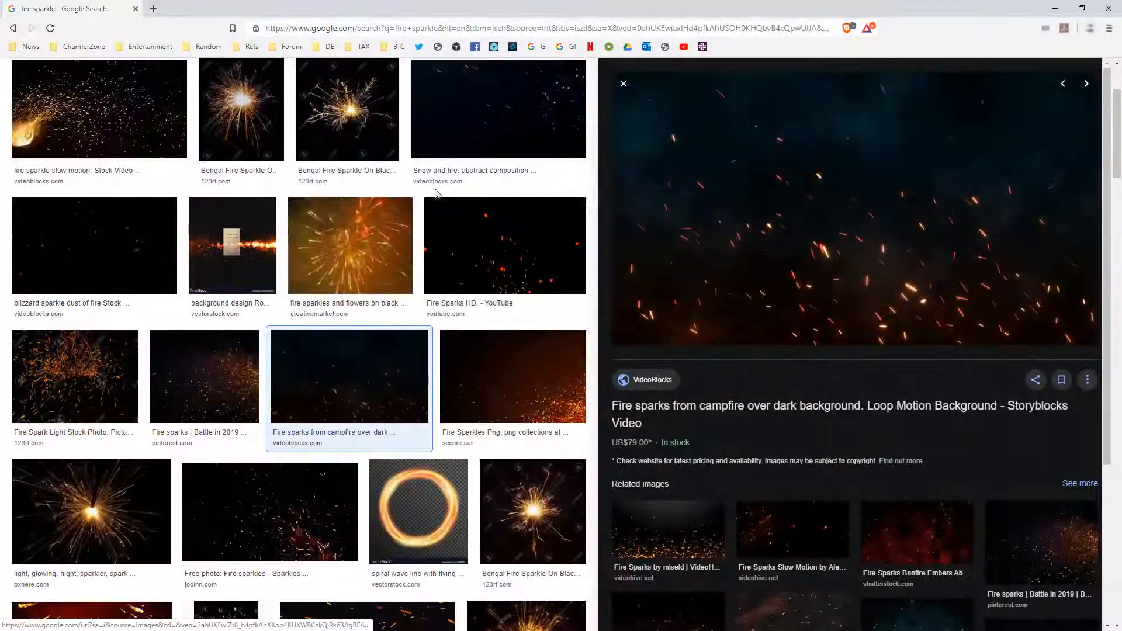
{"action": "scroll", "coordinate": [407, 195], "scroll_direction": "up", "scroll_amount": 3}
{"action": "triple_click", "coordinate": [156, 82]}
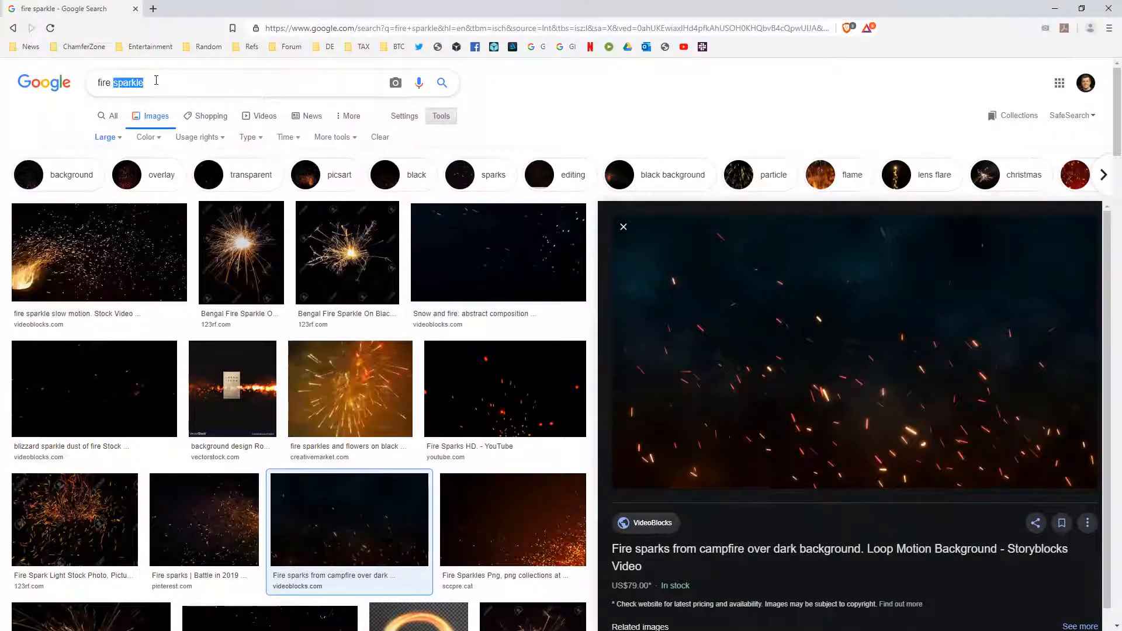
{"action": "type", "text": "smoke"}
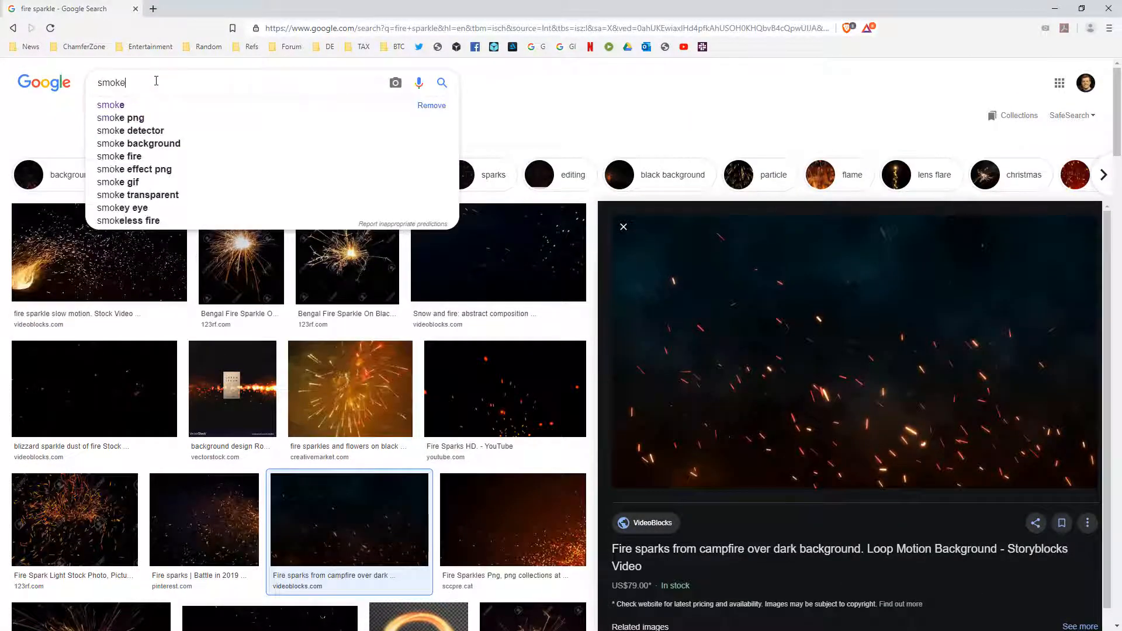
{"action": "key", "text": "Return"}
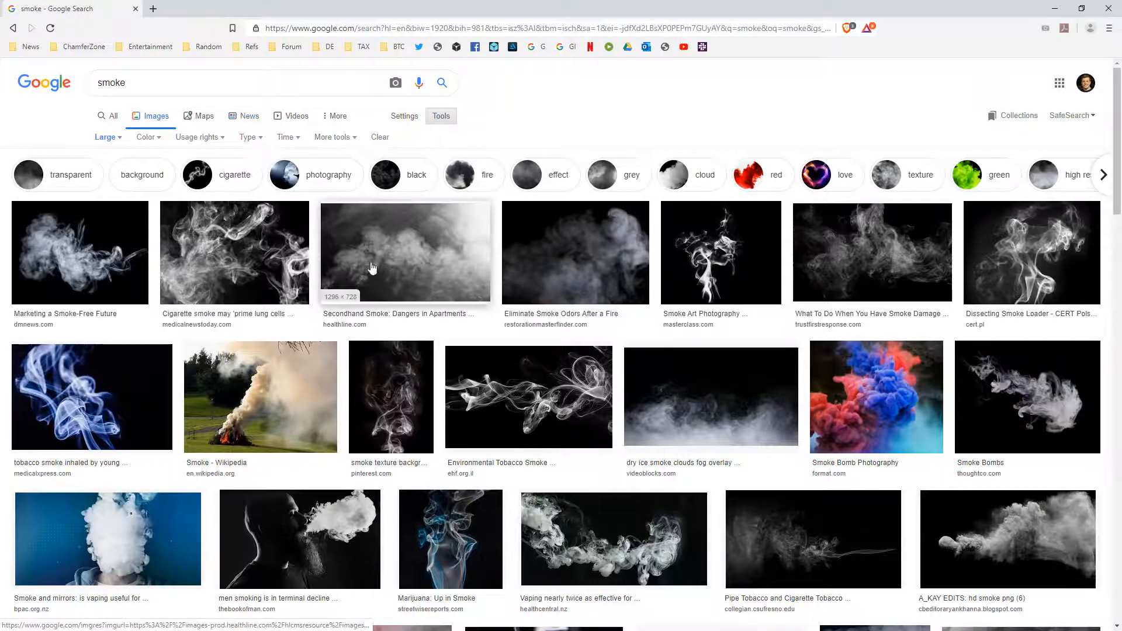
Preview the smoke pictures, copy the Healthline "Secondhand Smoke" image, and return to Photoshop.
{"action": "left_click", "coordinate": [562, 276]}
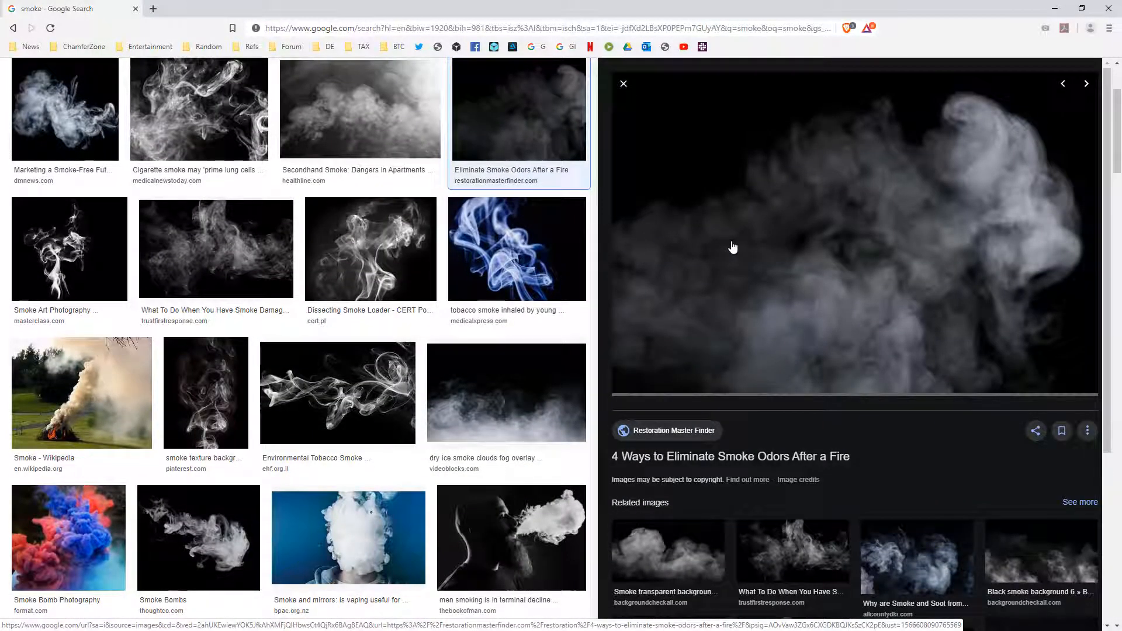
{"action": "left_click", "coordinate": [368, 121]}
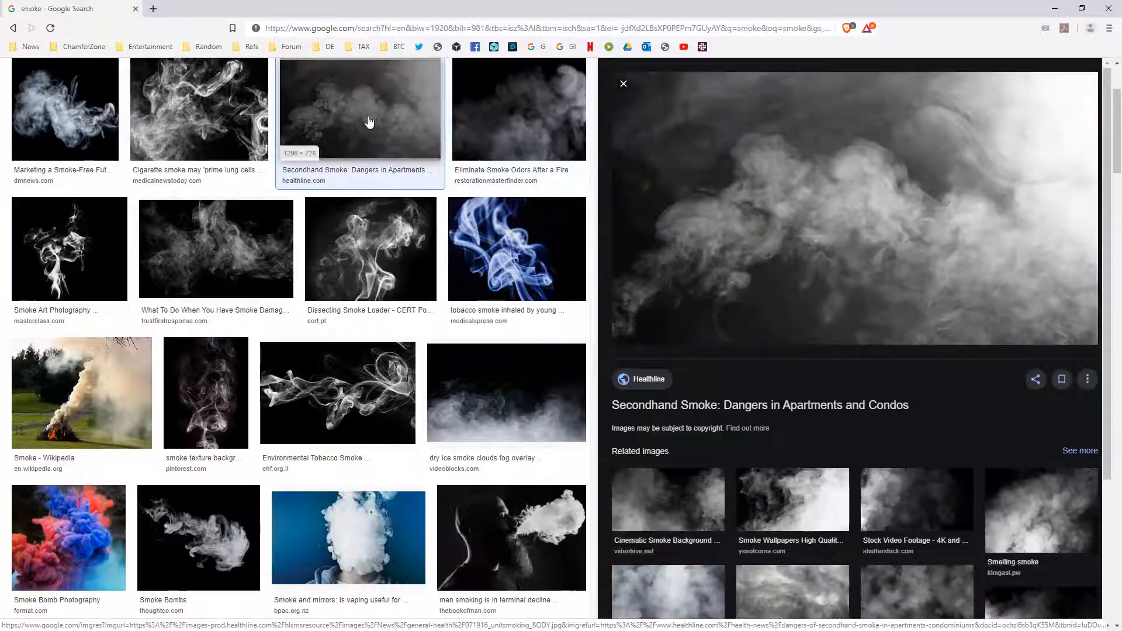
{"action": "right_click", "coordinate": [800, 197]}
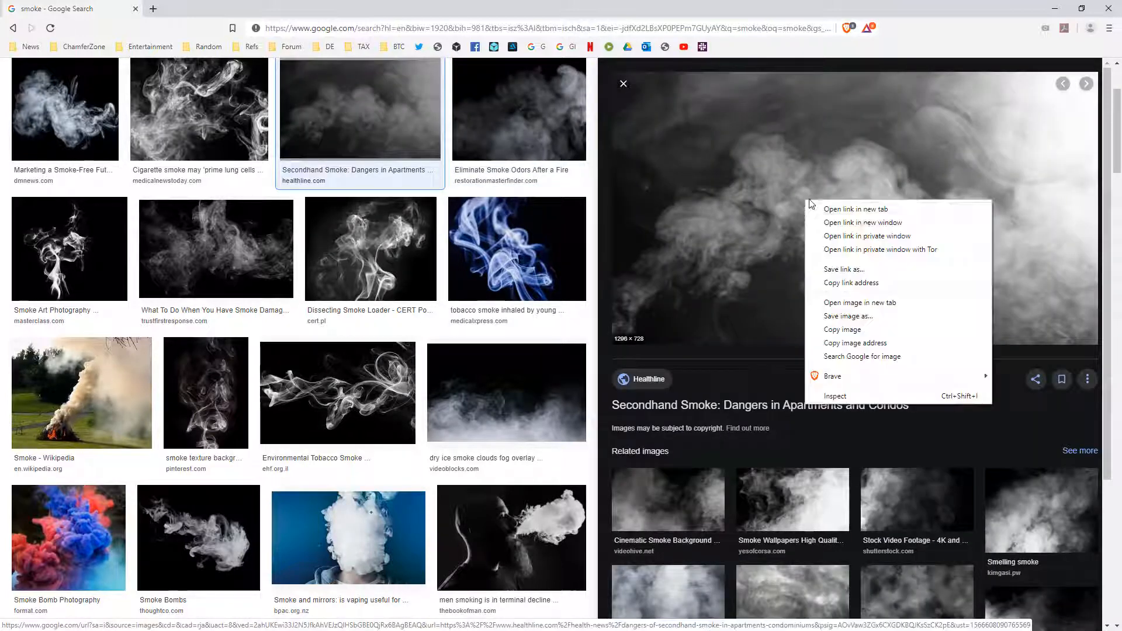
{"action": "left_click", "coordinate": [848, 330]}
{"action": "left_click", "coordinate": [1054, 8]}
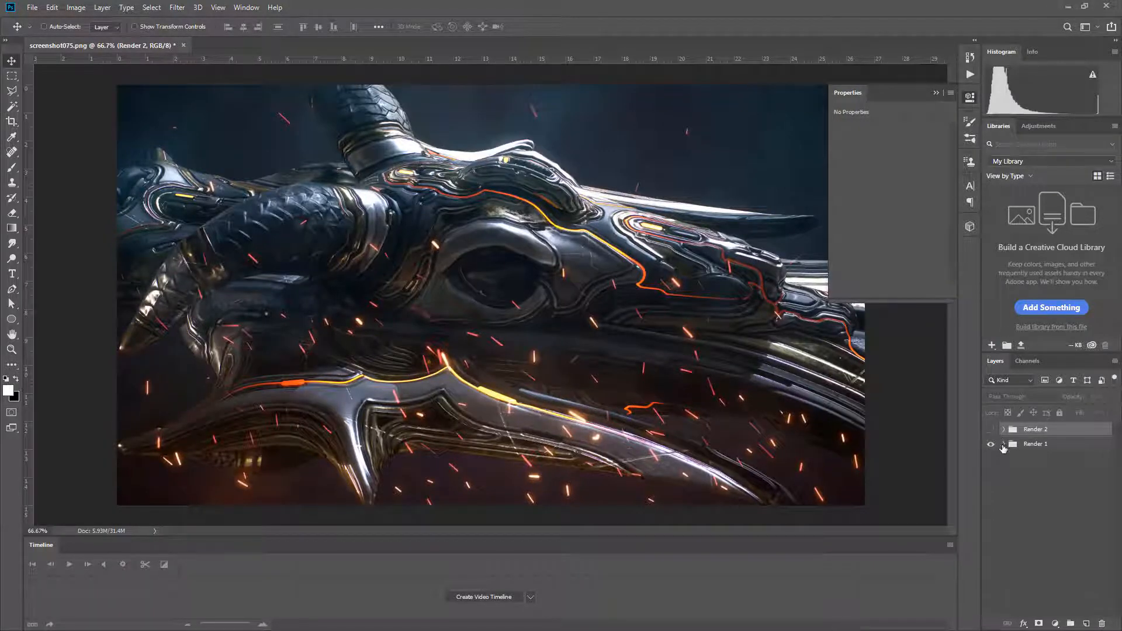
Show and expand the Render 2 group and paste the smoke image above its Hue/Saturation adjustment.
{"action": "left_click", "coordinate": [990, 429]}
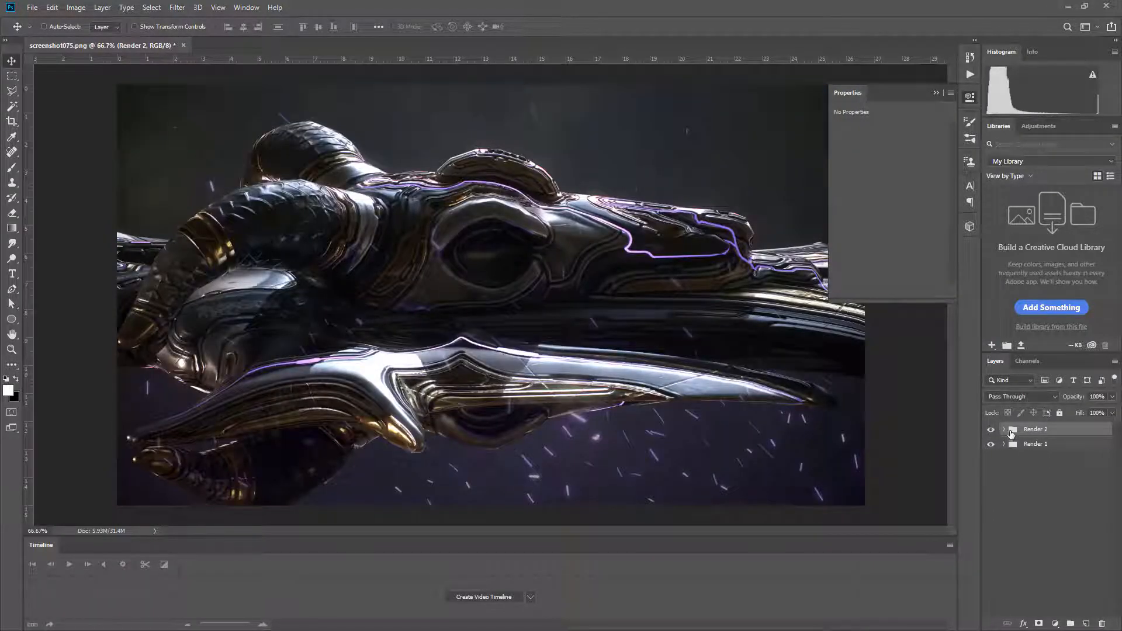
{"action": "left_click", "coordinate": [1003, 430]}
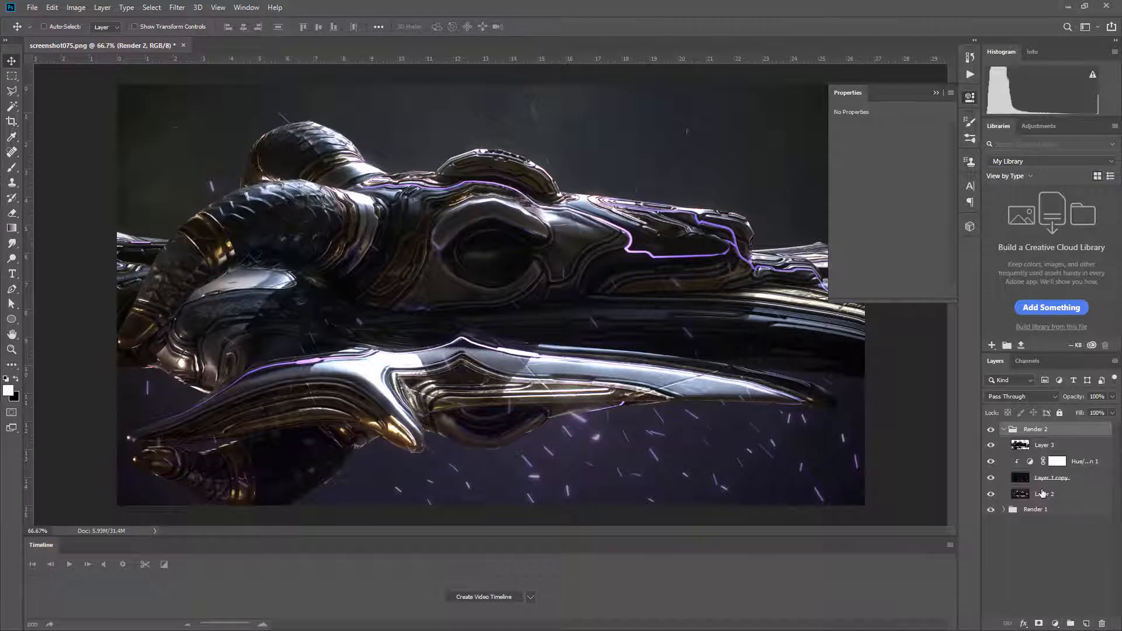
{"action": "left_click", "coordinate": [1078, 461]}
{"action": "key", "text": "ctrl+v"}
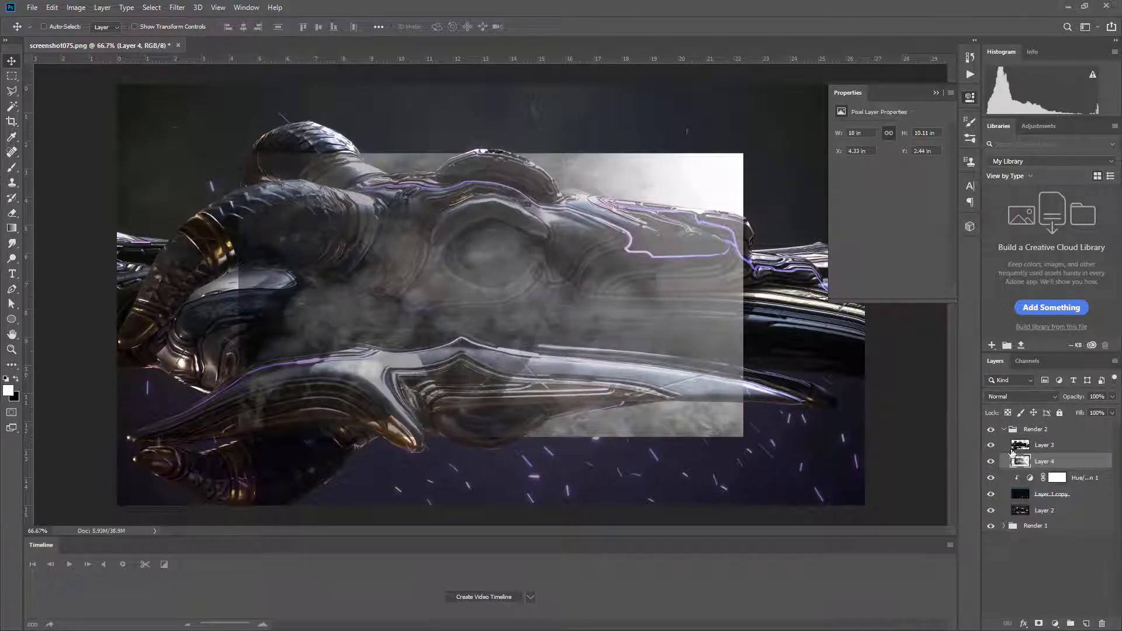
Scale the pasted smoke layer from its center to about 160% so it covers the whole canvas.
{"action": "key", "text": "ctrl+t"}
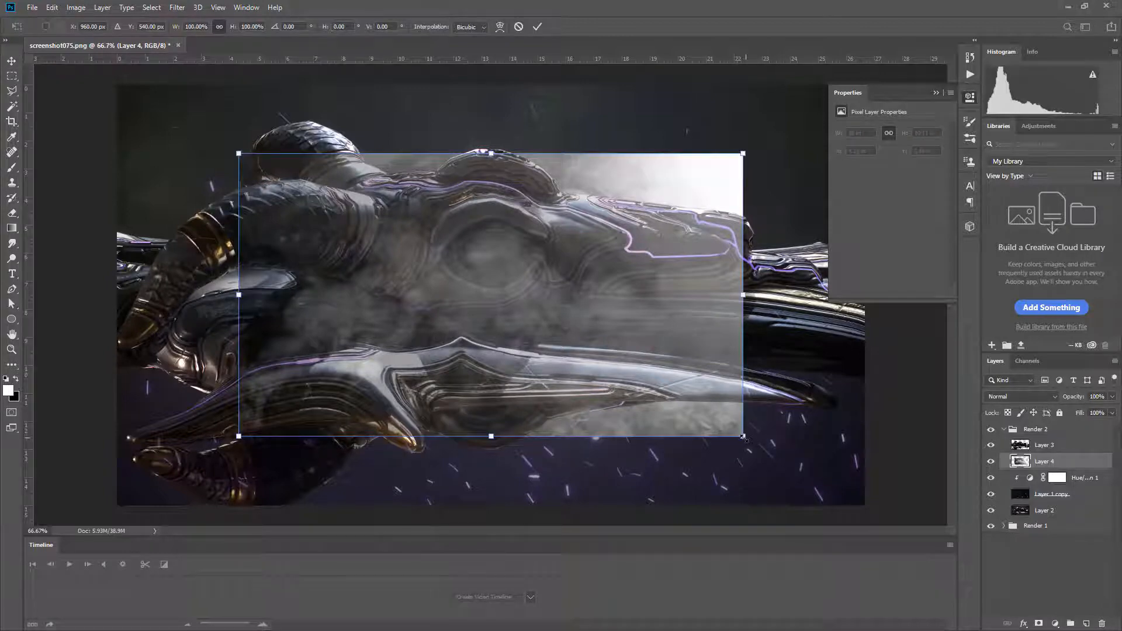
{"action": "left_click_drag", "start_coordinate": [743, 437], "coordinate": [896, 522], "text": "alt"}
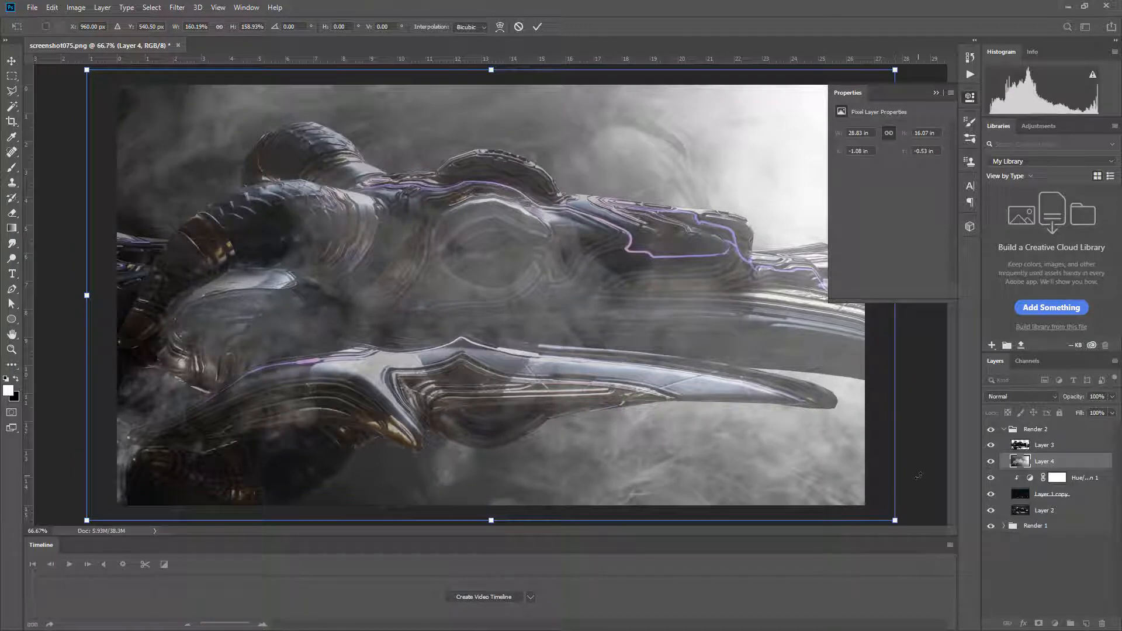
{"action": "key", "text": "Return"}
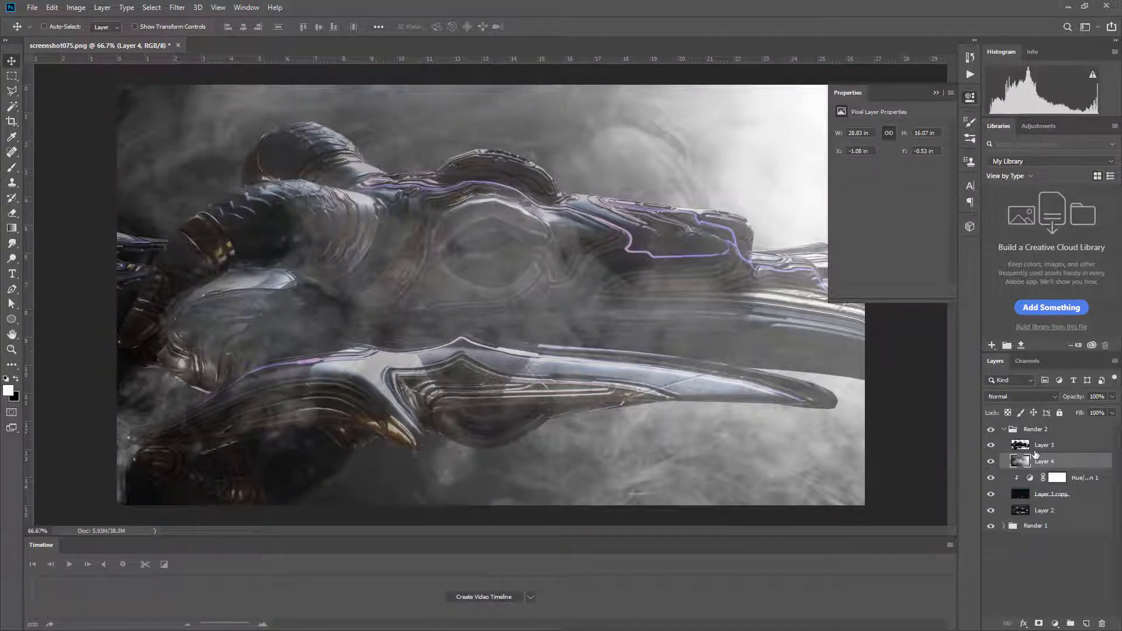
Raise Layer 3's opacity so the sword covers the smoke, and set the smoke layer's blend mode to Screen.
{"action": "left_click", "coordinate": [1040, 445]}
{"action": "left_click_drag", "start_coordinate": [1073, 397], "coordinate": [1096, 399]}
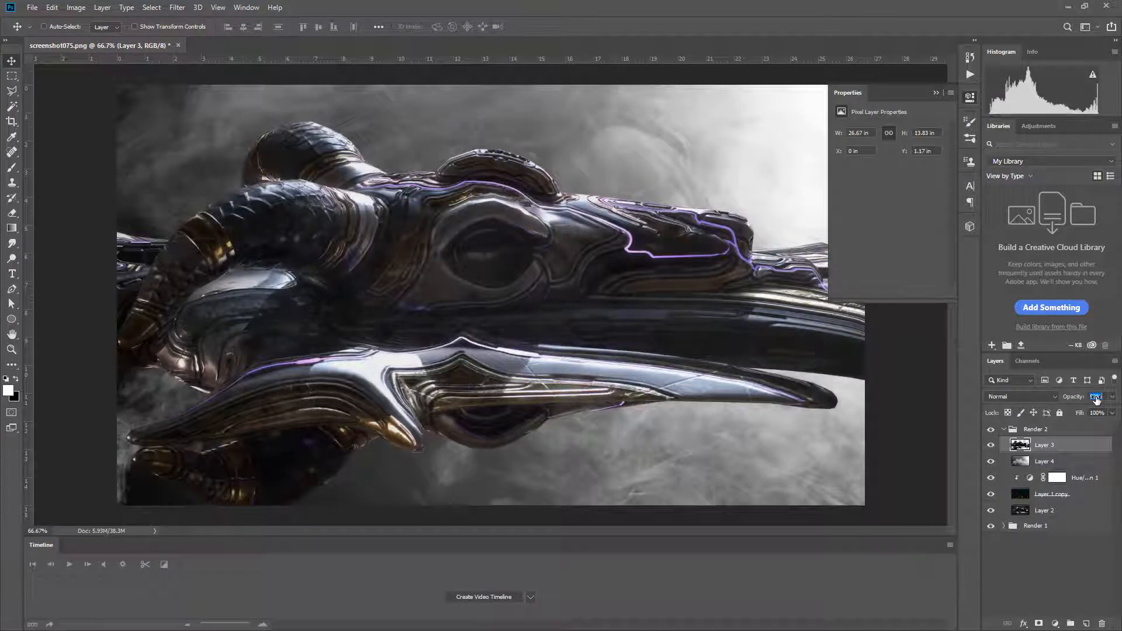
{"action": "left_click", "coordinate": [1040, 462]}
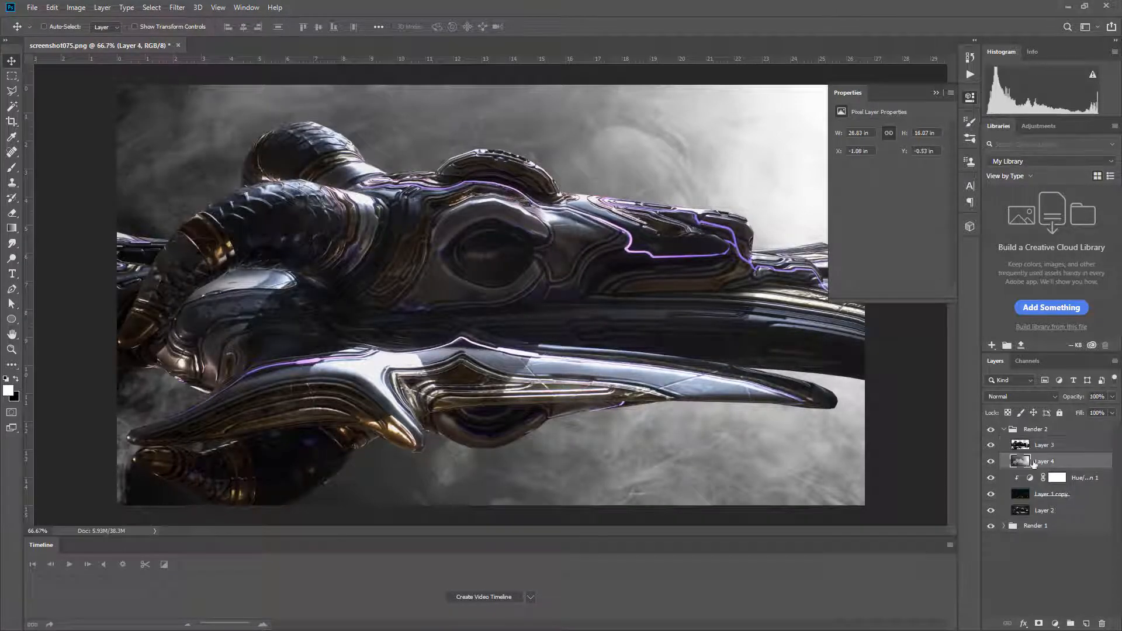
{"action": "left_click", "coordinate": [1014, 398]}
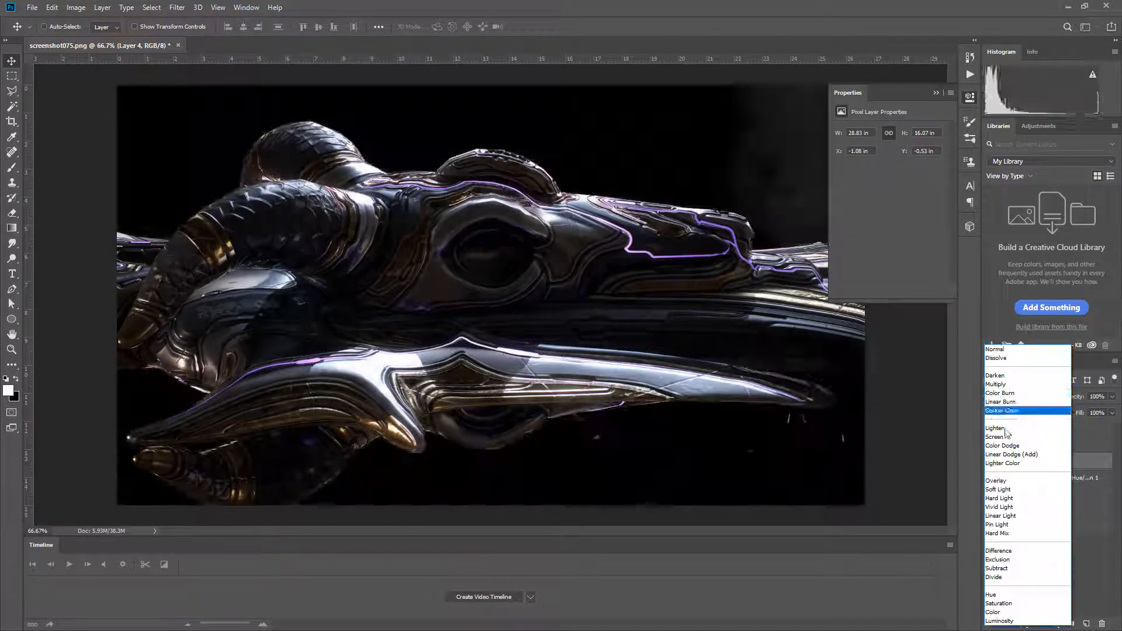
{"action": "left_click", "coordinate": [1003, 437]}
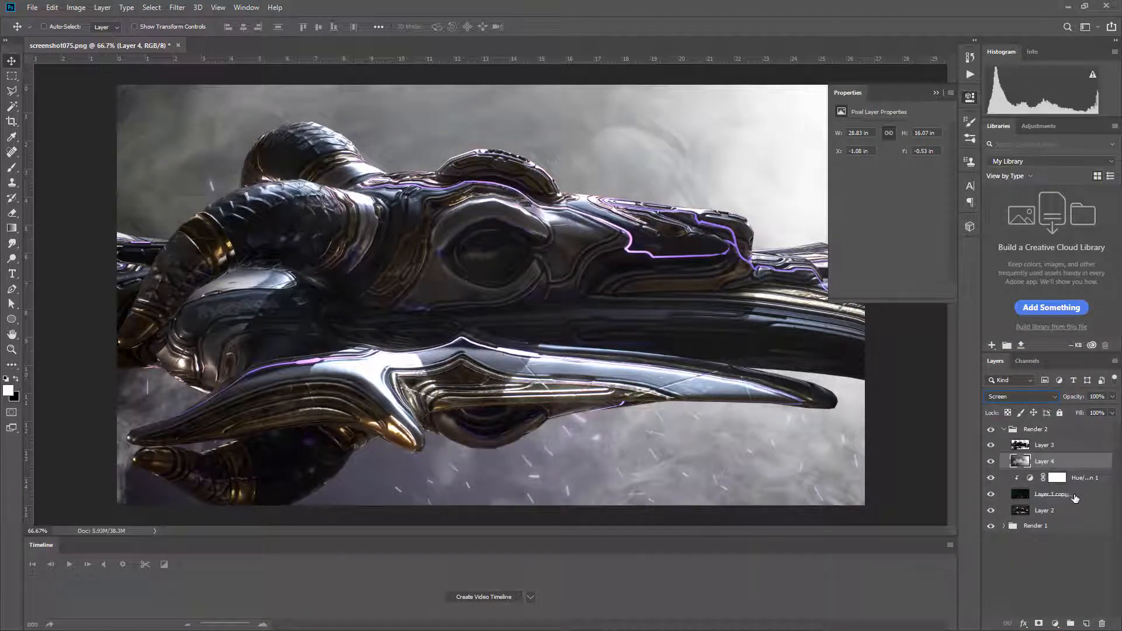
Move the sparks layer and its Hue/Saturation adjustment above Layer 3, and lower the opacity of the smoke layer.
{"action": "left_click", "coordinate": [1079, 494]}
{"action": "left_click_drag", "start_coordinate": [1085, 485], "coordinate": [1086, 440]}
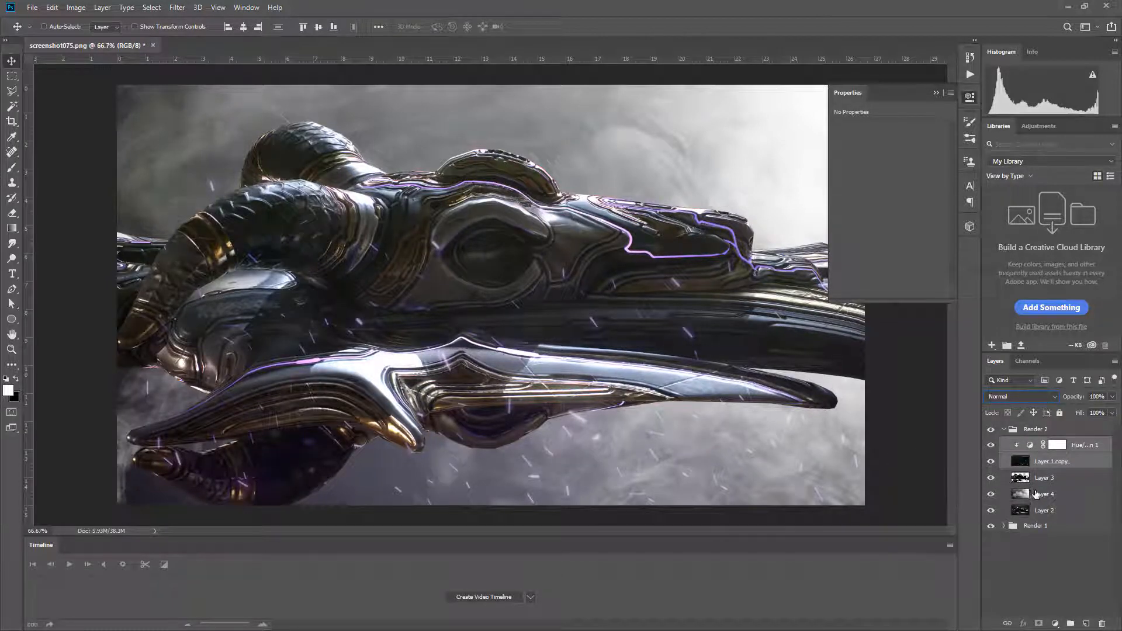
{"action": "left_click", "coordinate": [1034, 494]}
{"action": "left_click_drag", "start_coordinate": [1074, 397], "coordinate": [1043, 397]}
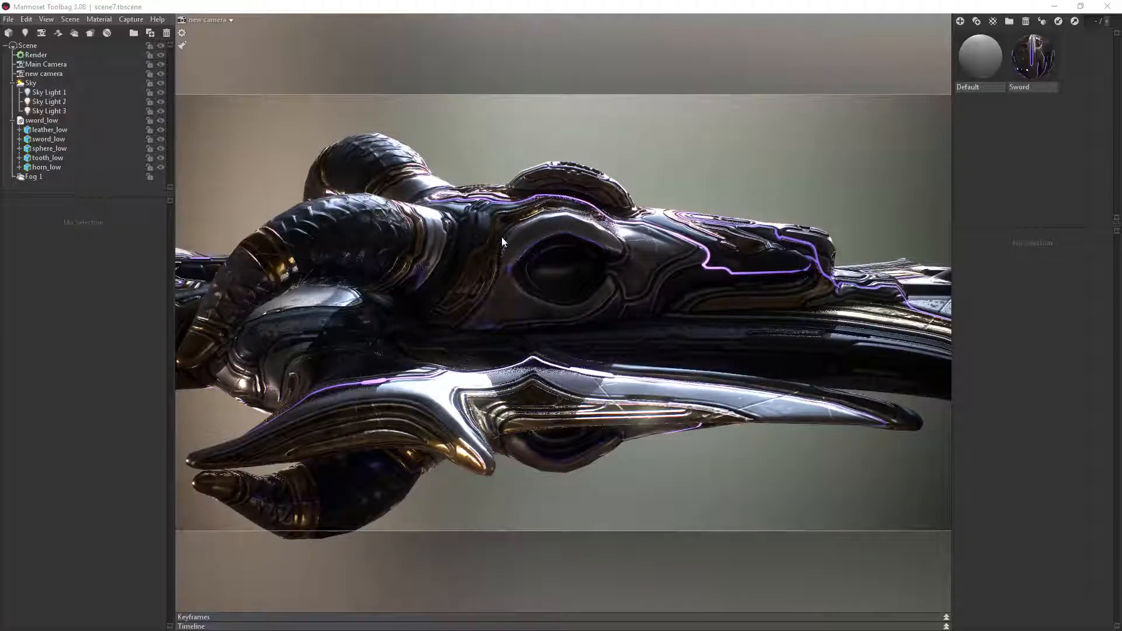
Switch to Marmoset Toolbag and set the global illumination voxel resolution to Medium in the render settings.
{"action": "left_click", "coordinate": [182, 33]}
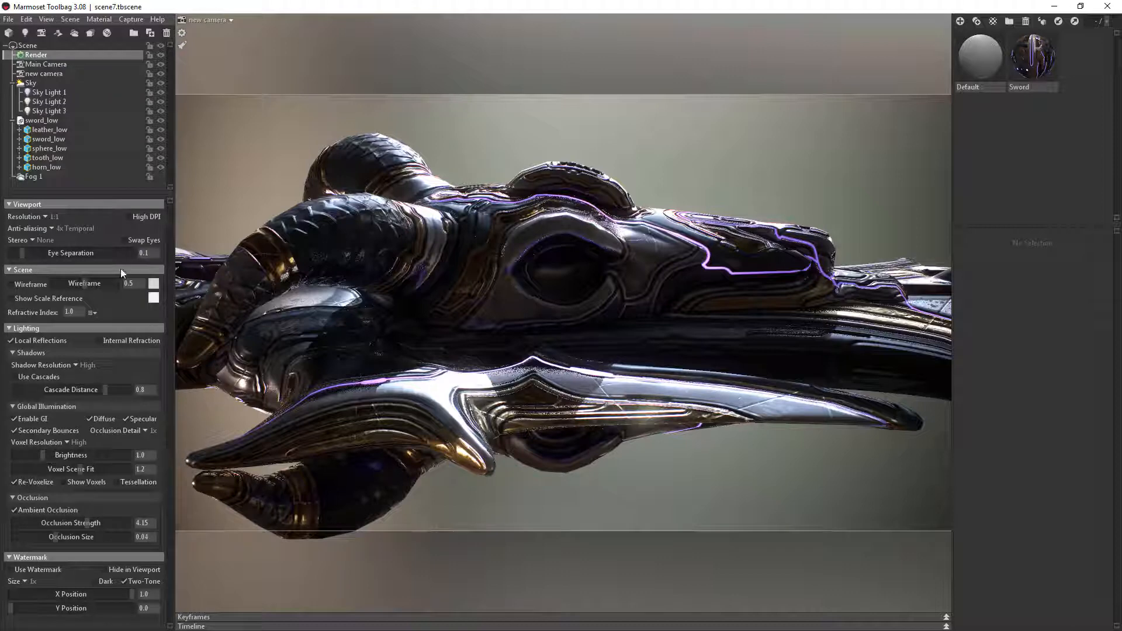
{"action": "left_click", "coordinate": [67, 442]}
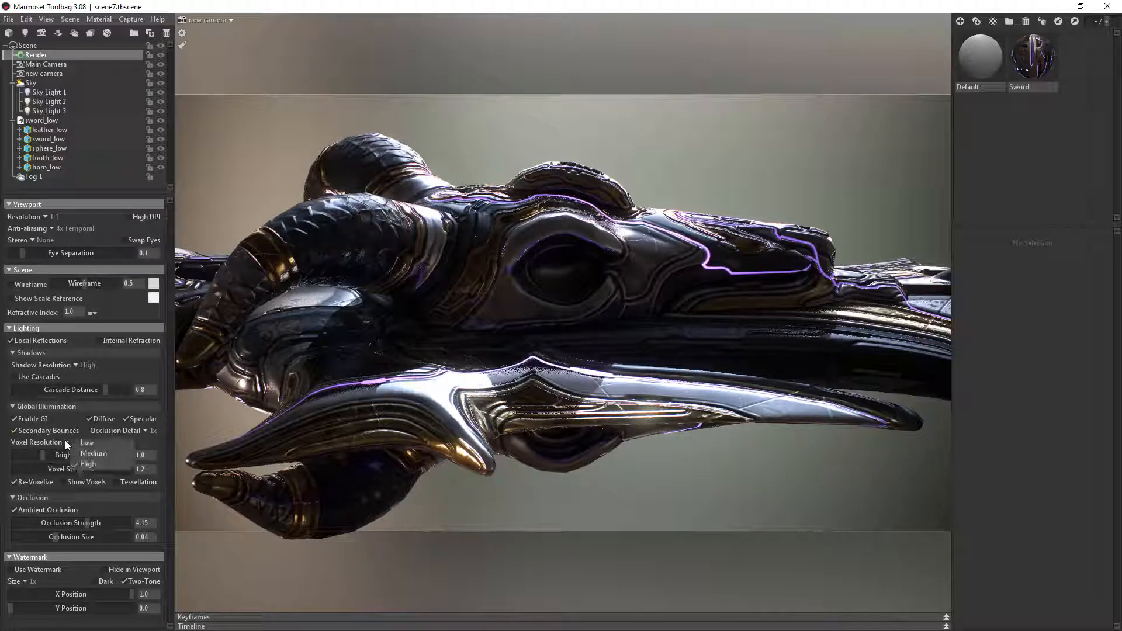
{"action": "left_click", "coordinate": [104, 457]}
Rotate the whole sword_low model to about 27.6 degrees around the Z axis.
{"action": "left_click", "coordinate": [50, 122]}
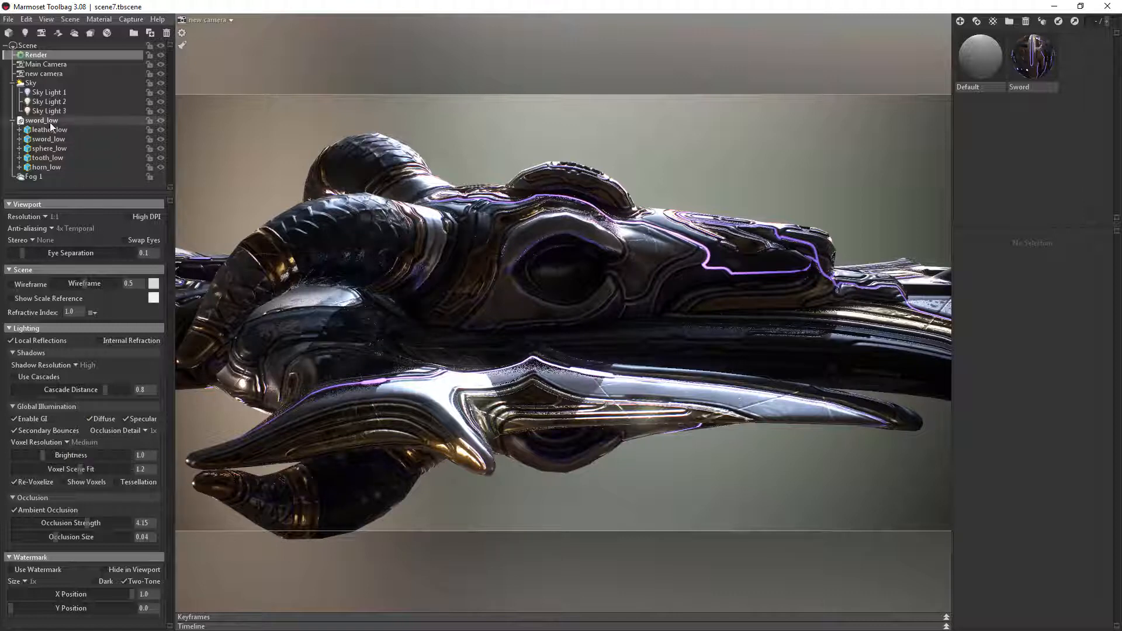
{"action": "left_click", "coordinate": [10, 204]}
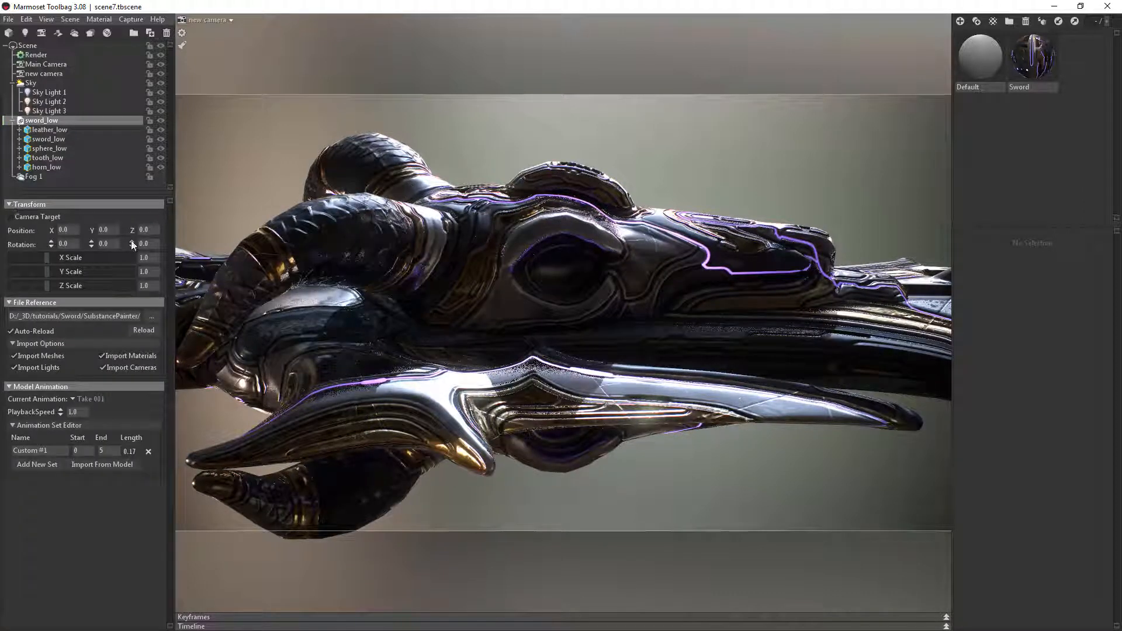
{"action": "left_click_drag", "start_coordinate": [133, 245], "coordinate": [133, 186]}
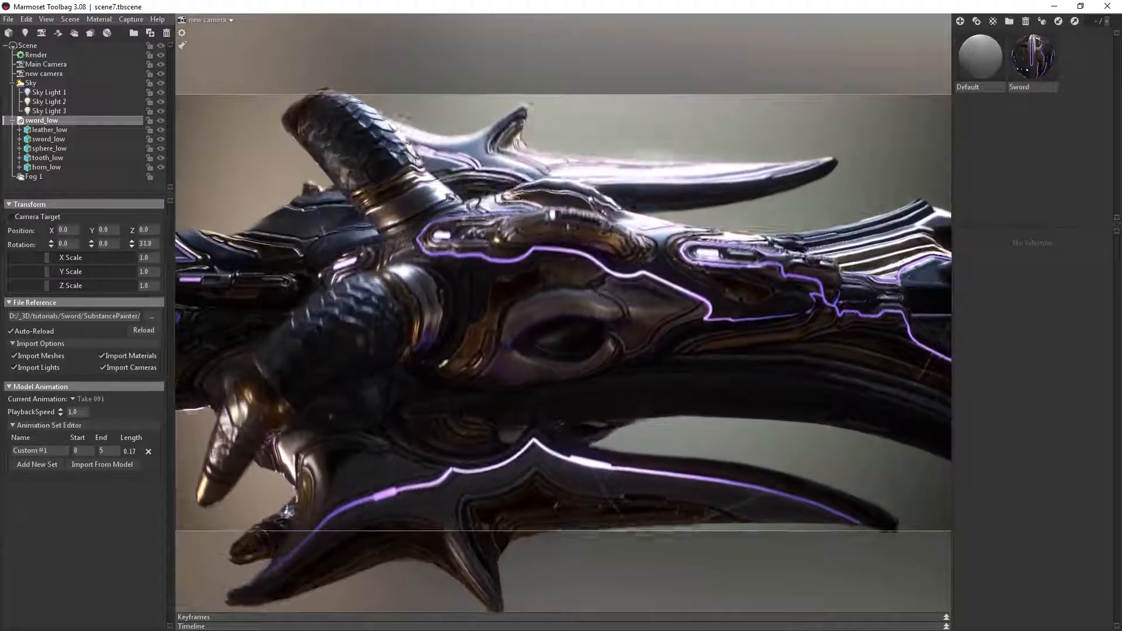
{"action": "left_click_drag", "start_coordinate": [241, 237], "coordinate": [229, 237]}
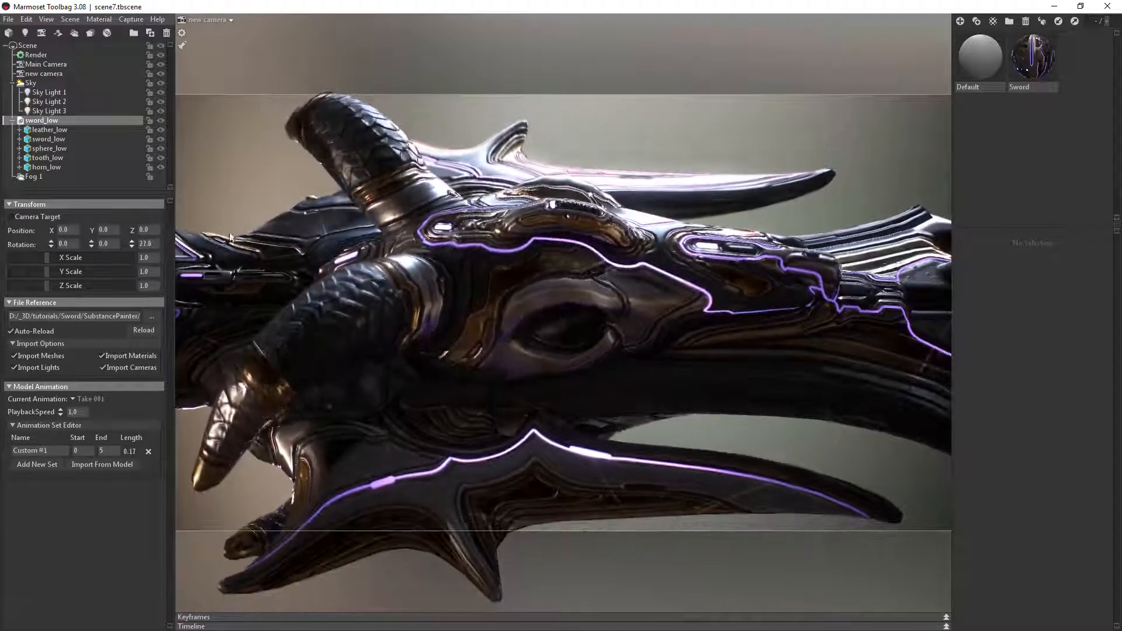
Rotate the sky lighting around the sword for a darker backdrop, compare the scene with and without Fog 1, and leave the fog hidden.
{"action": "left_click_drag", "start_coordinate": [699, 123], "coordinate": [676, 109], "text": "shift"}
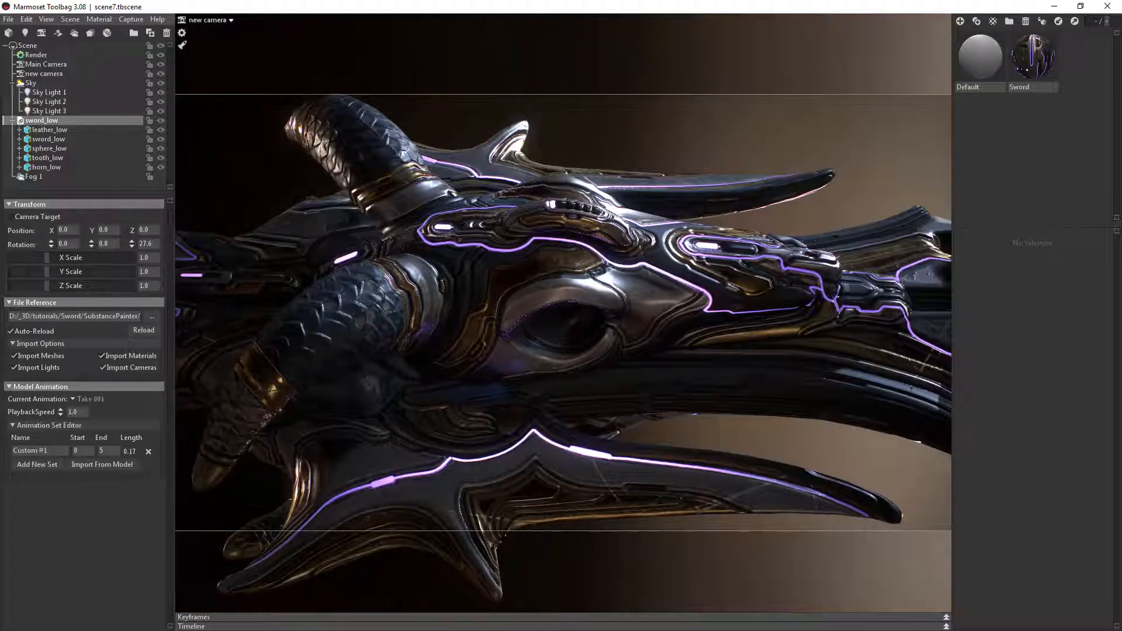
{"action": "left_click", "coordinate": [162, 177]}
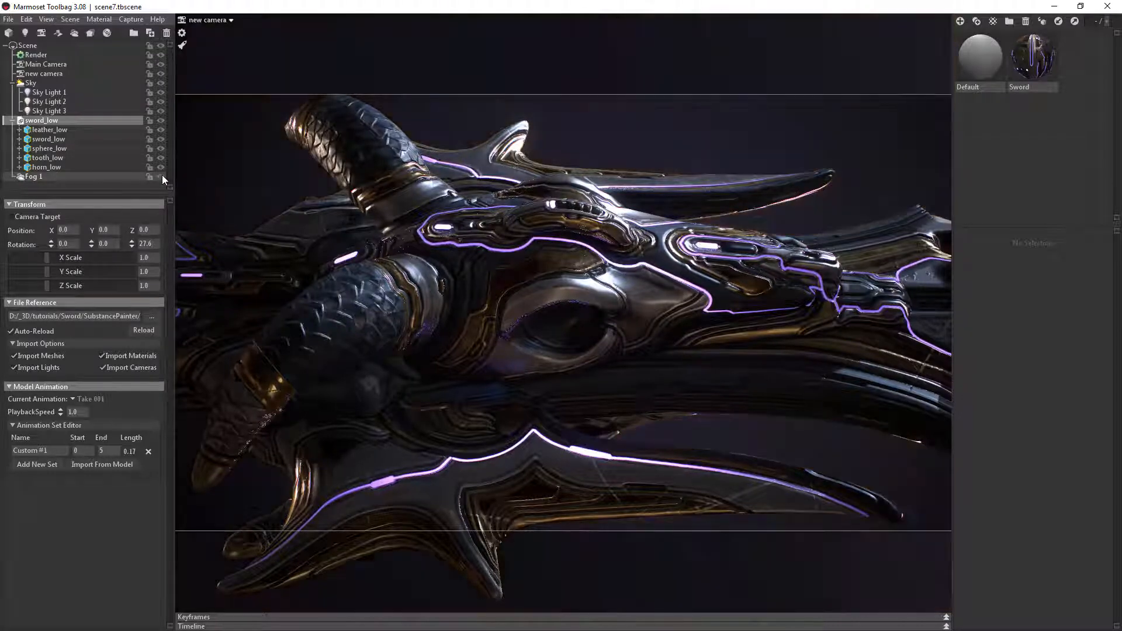
{"action": "left_click", "coordinate": [162, 177]}
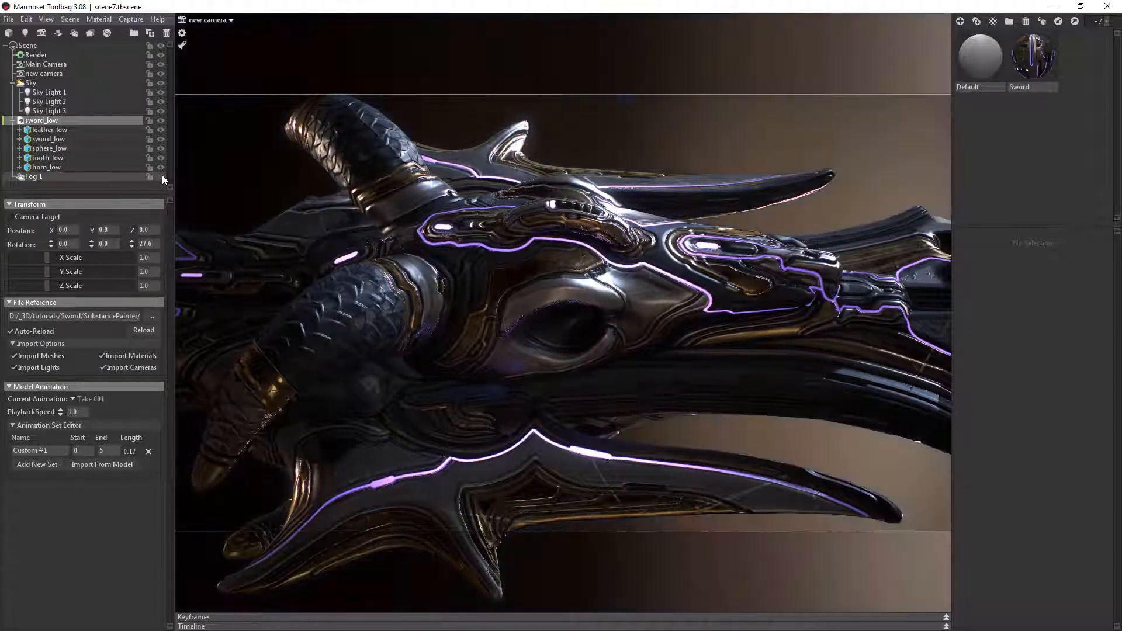
{"action": "left_click", "coordinate": [162, 176]}
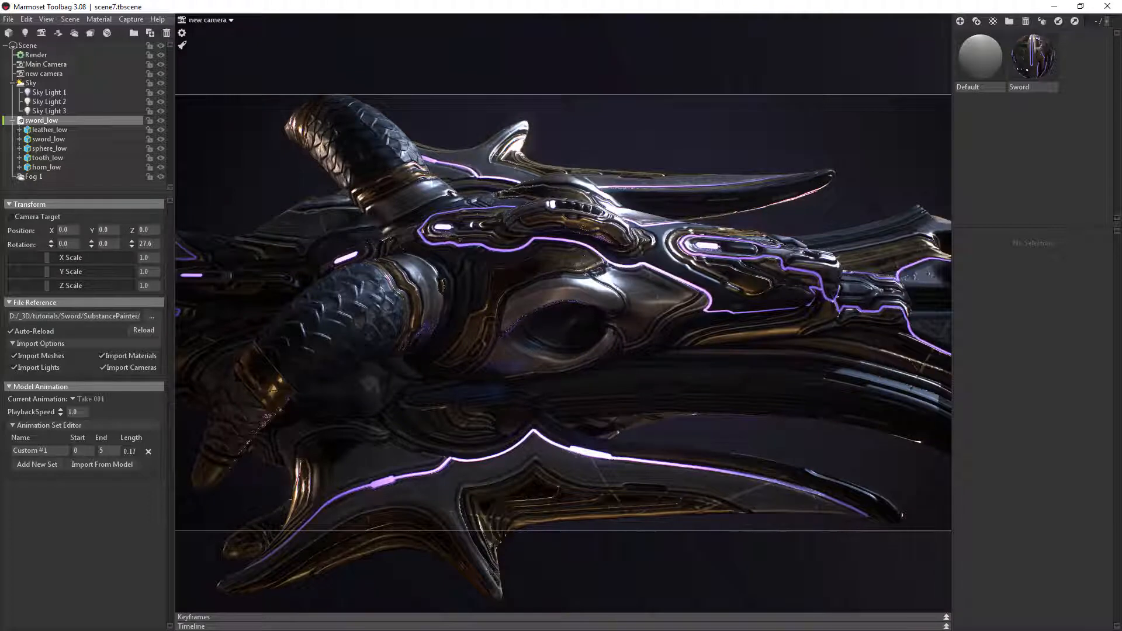